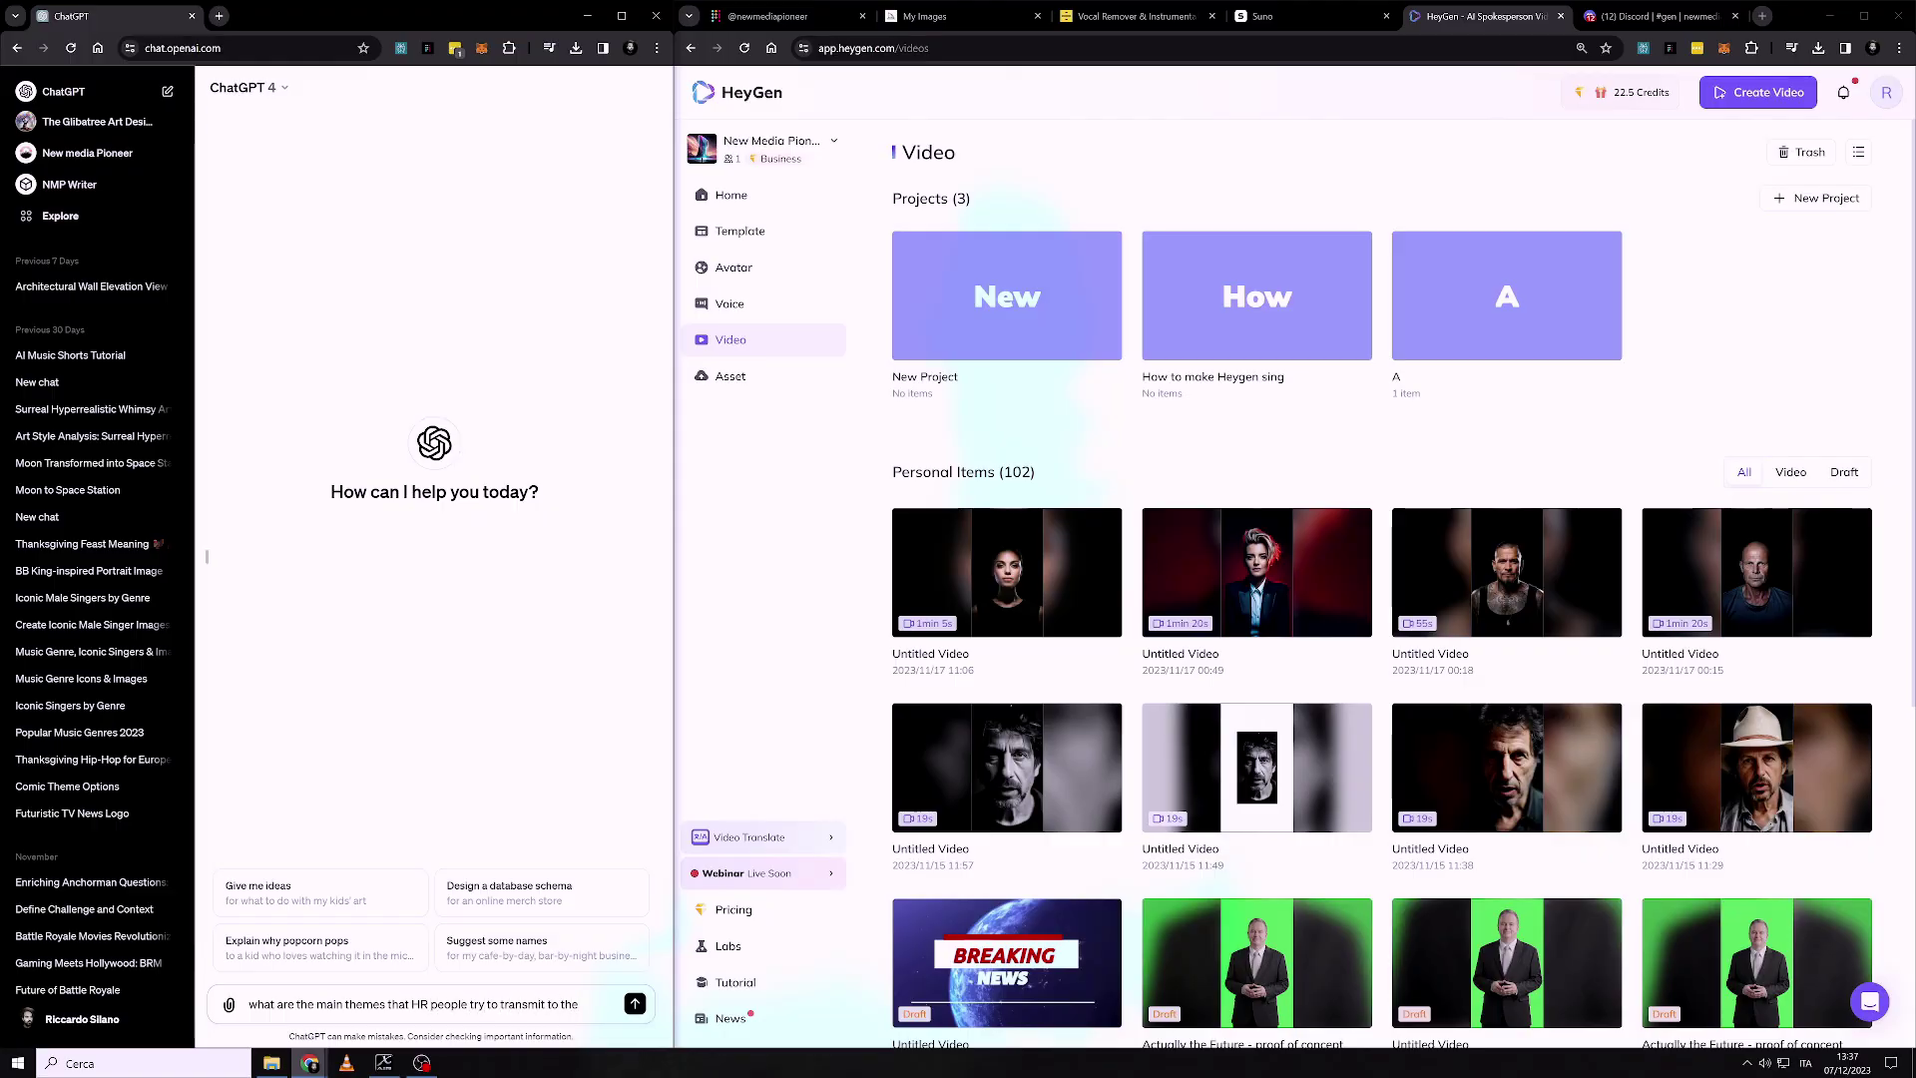
type("ir internal audience?")
Step: Ask ChatGPT for HR themes, examples for theme 3, then lyrics for themes 1, 2, 4, 8, 10
key("Return")
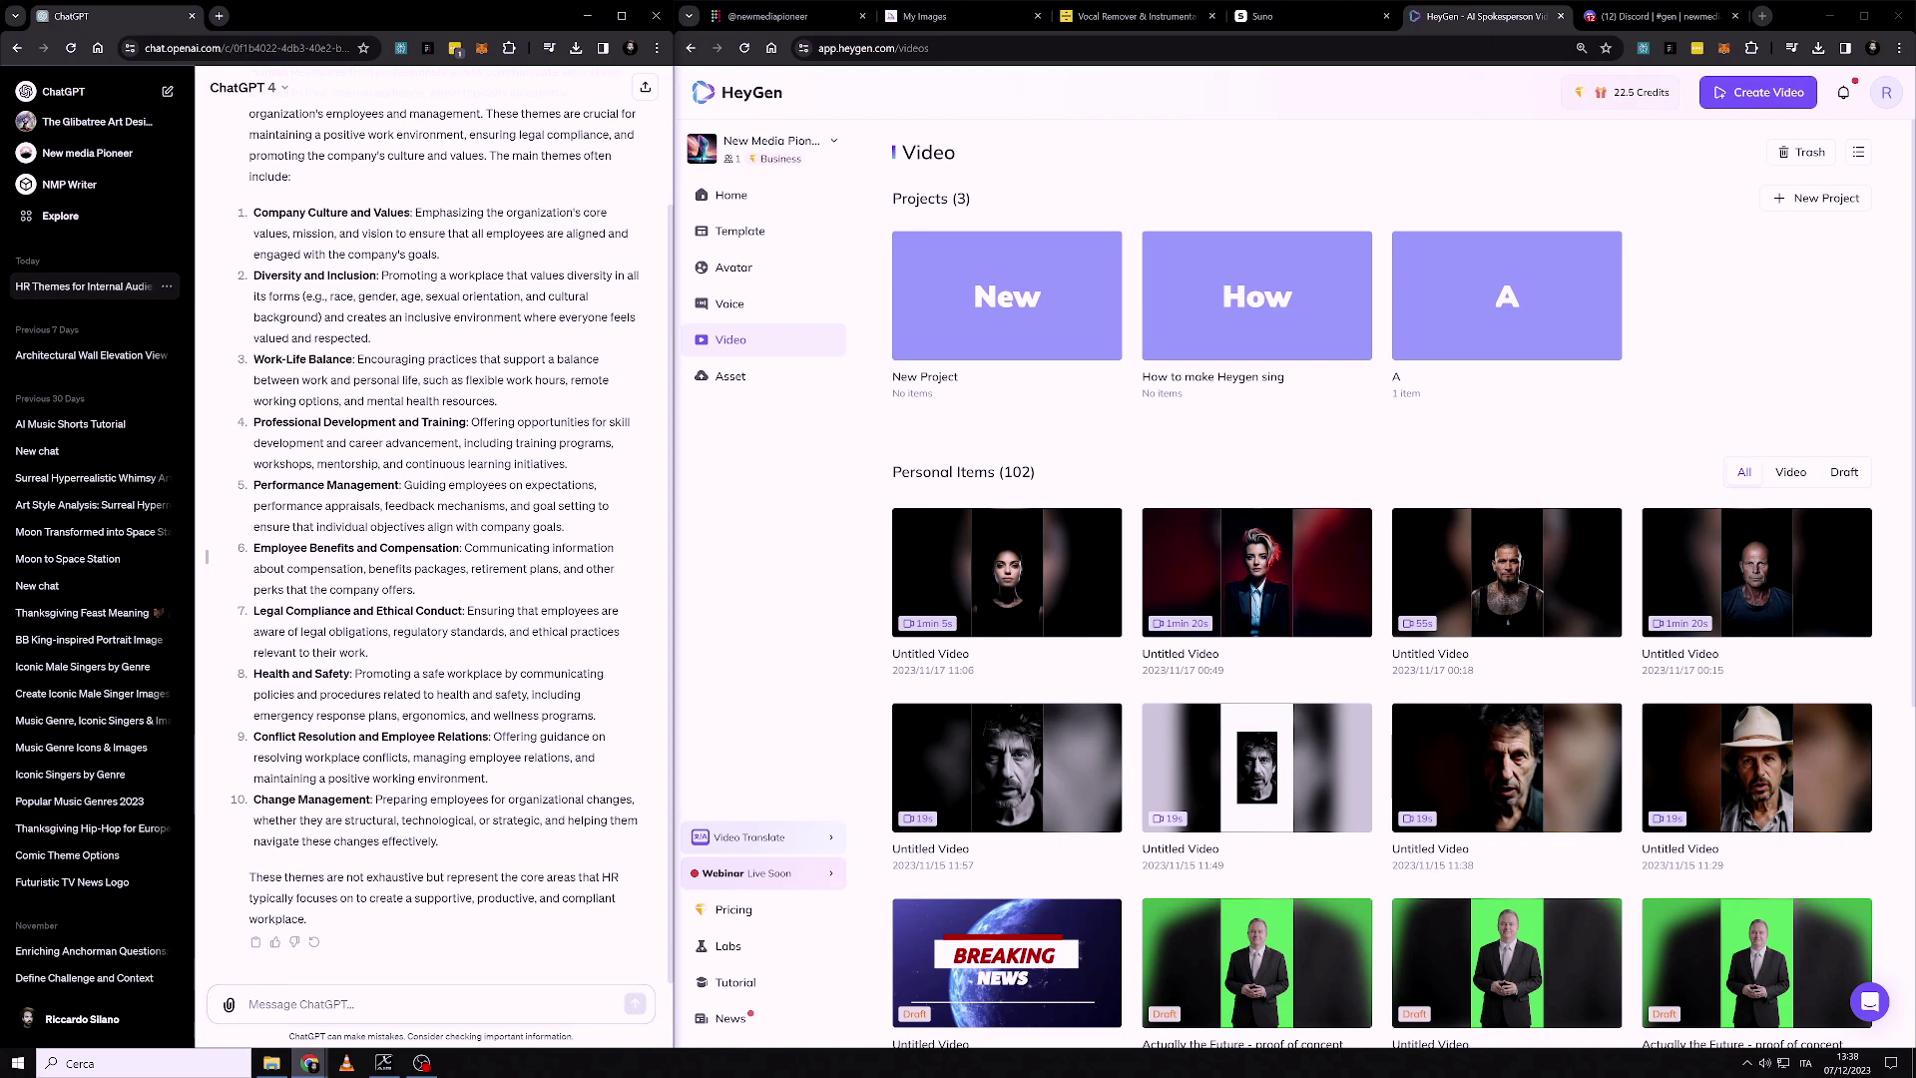
type("give some example of")
type(" specific themes")
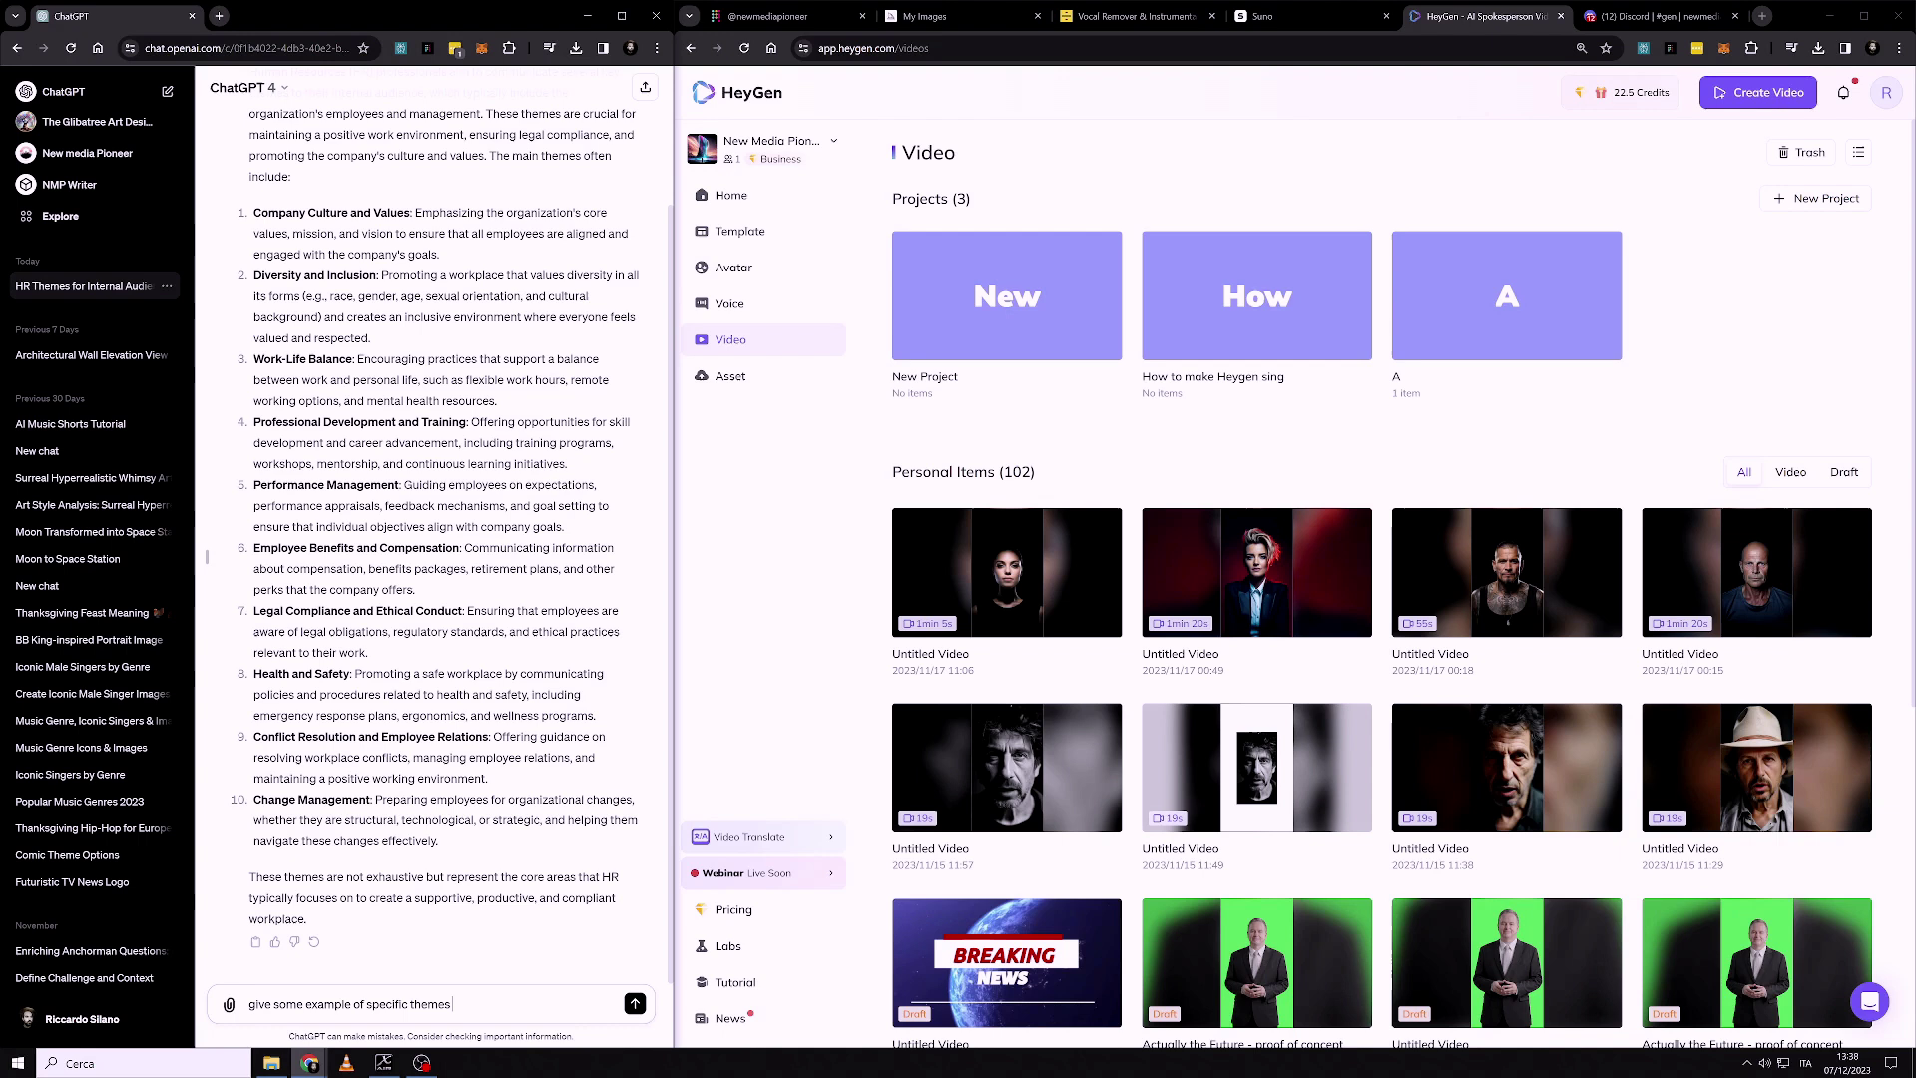
type("rker can real")
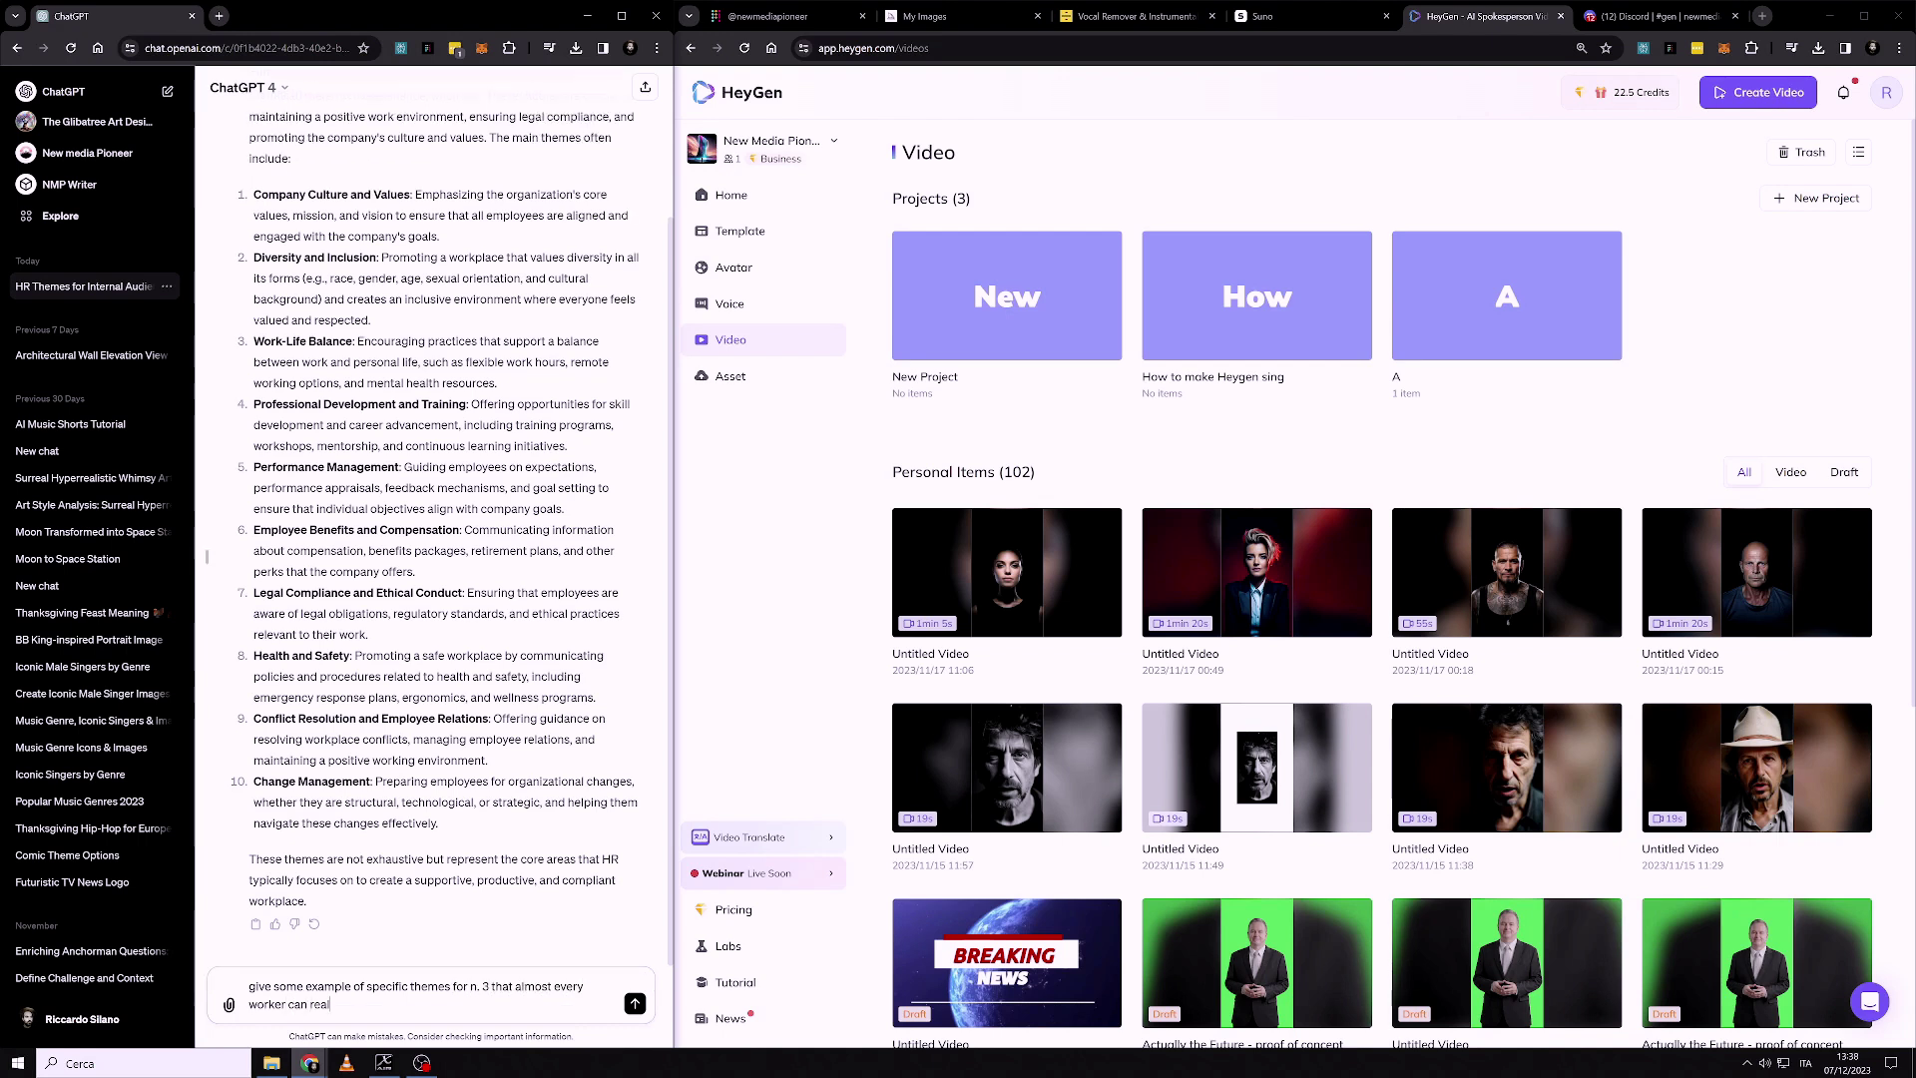
type(" to?")
key("Return")
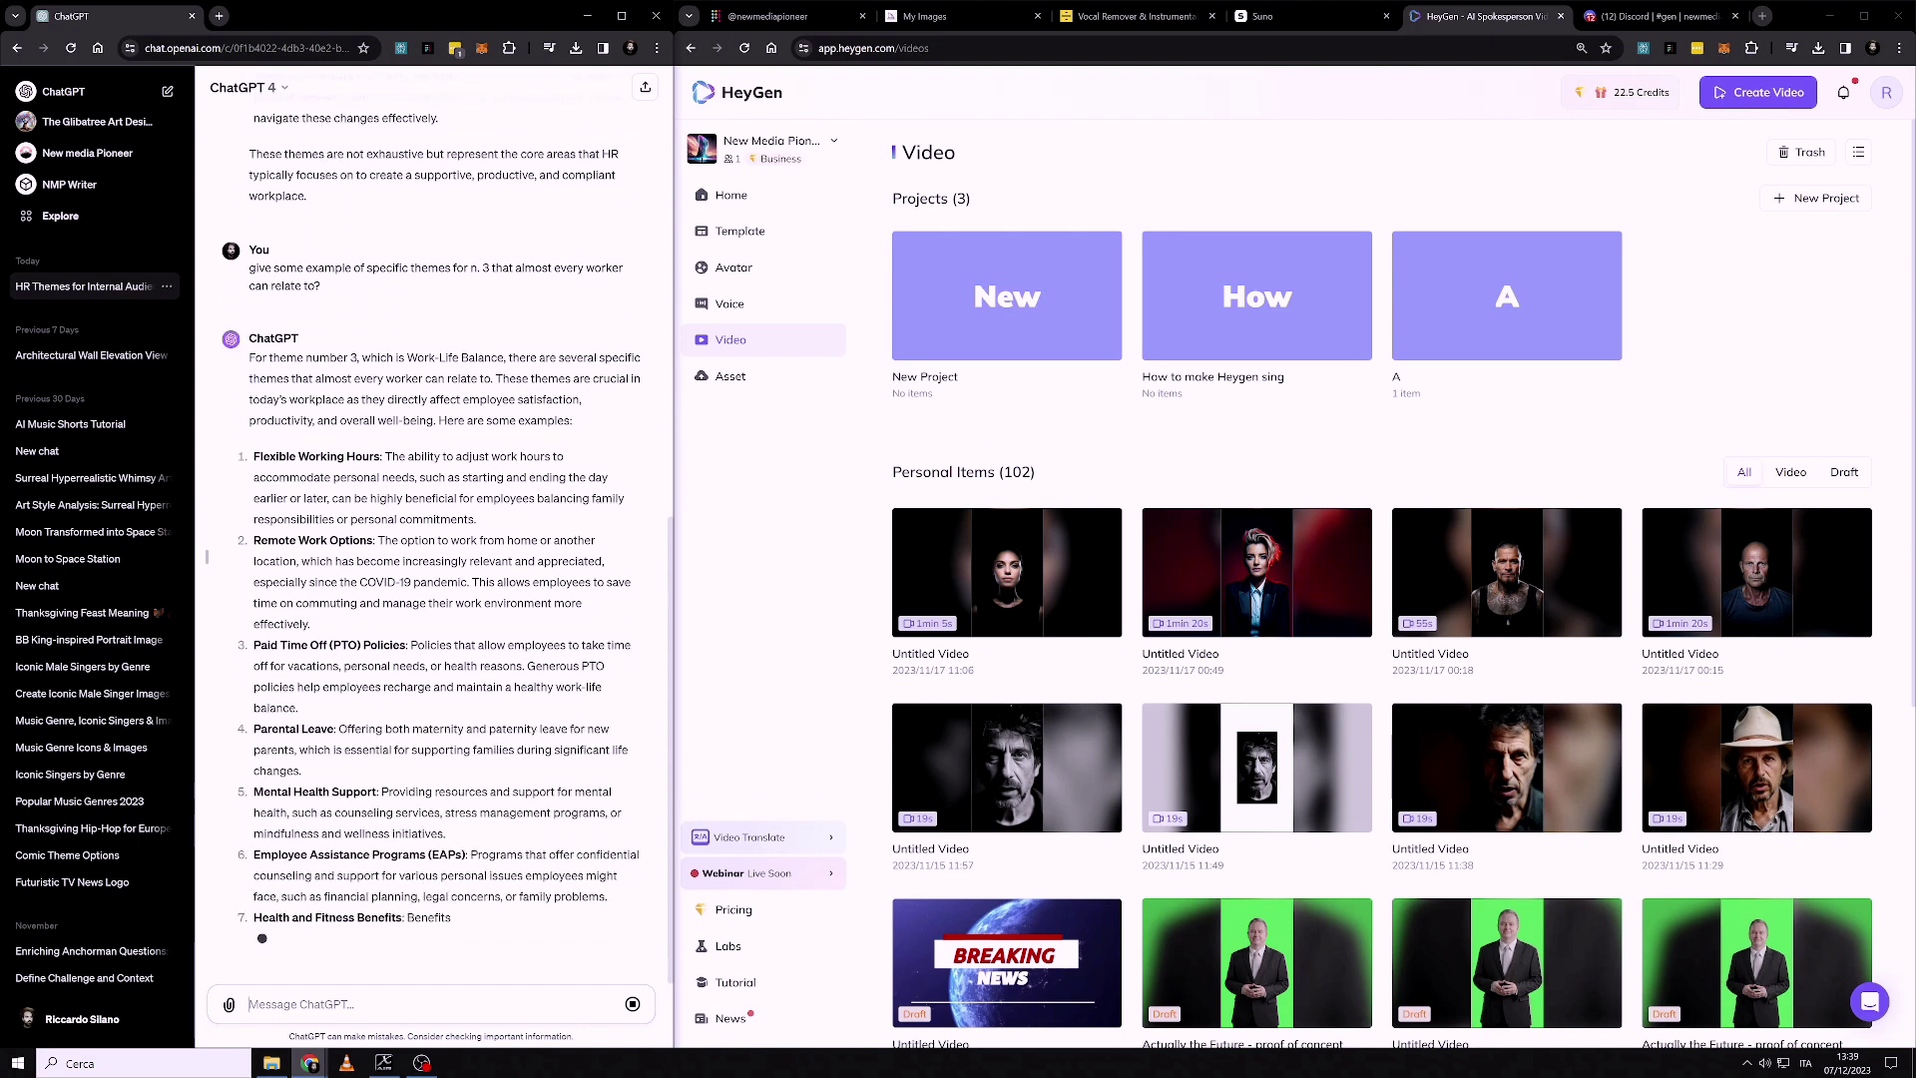
type("I choose 1, 2, 4, 8 and 10. Now write a lyrics for a song about")
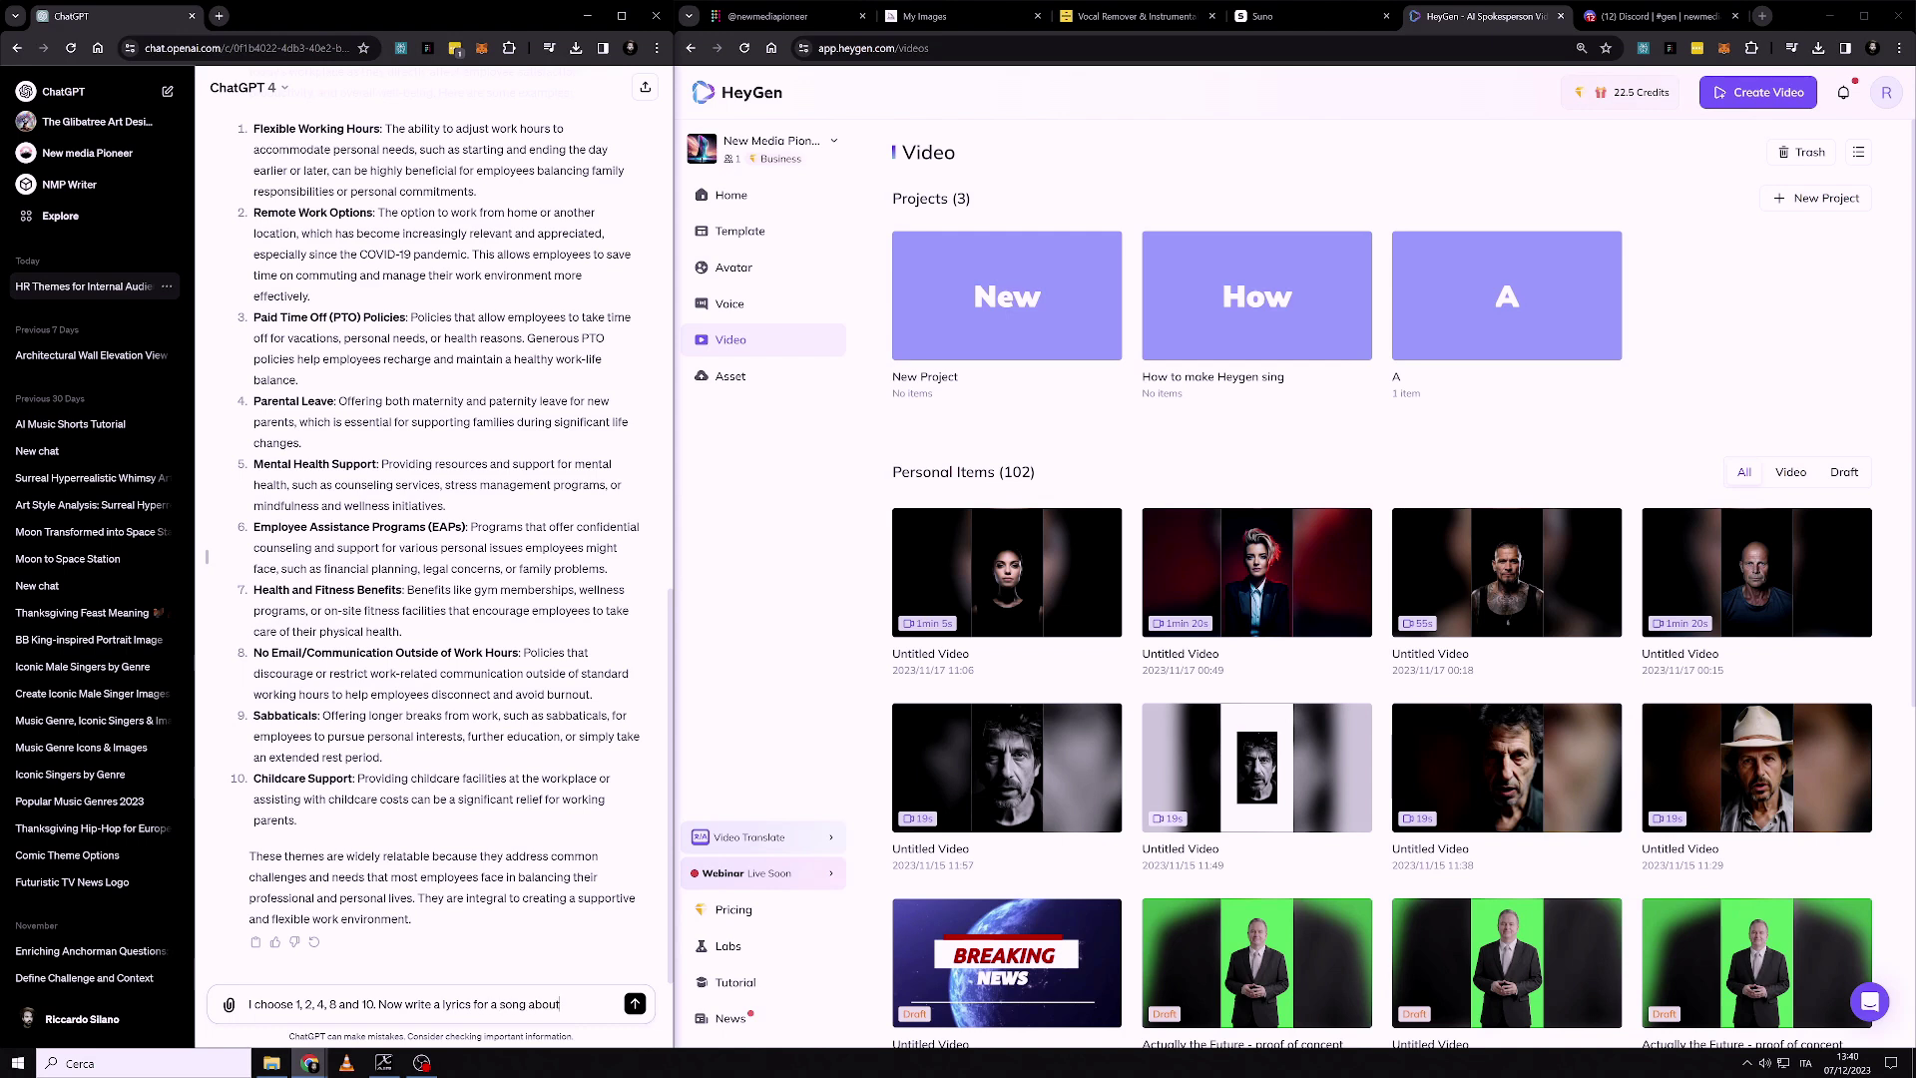
type("hese themes")
key("Return")
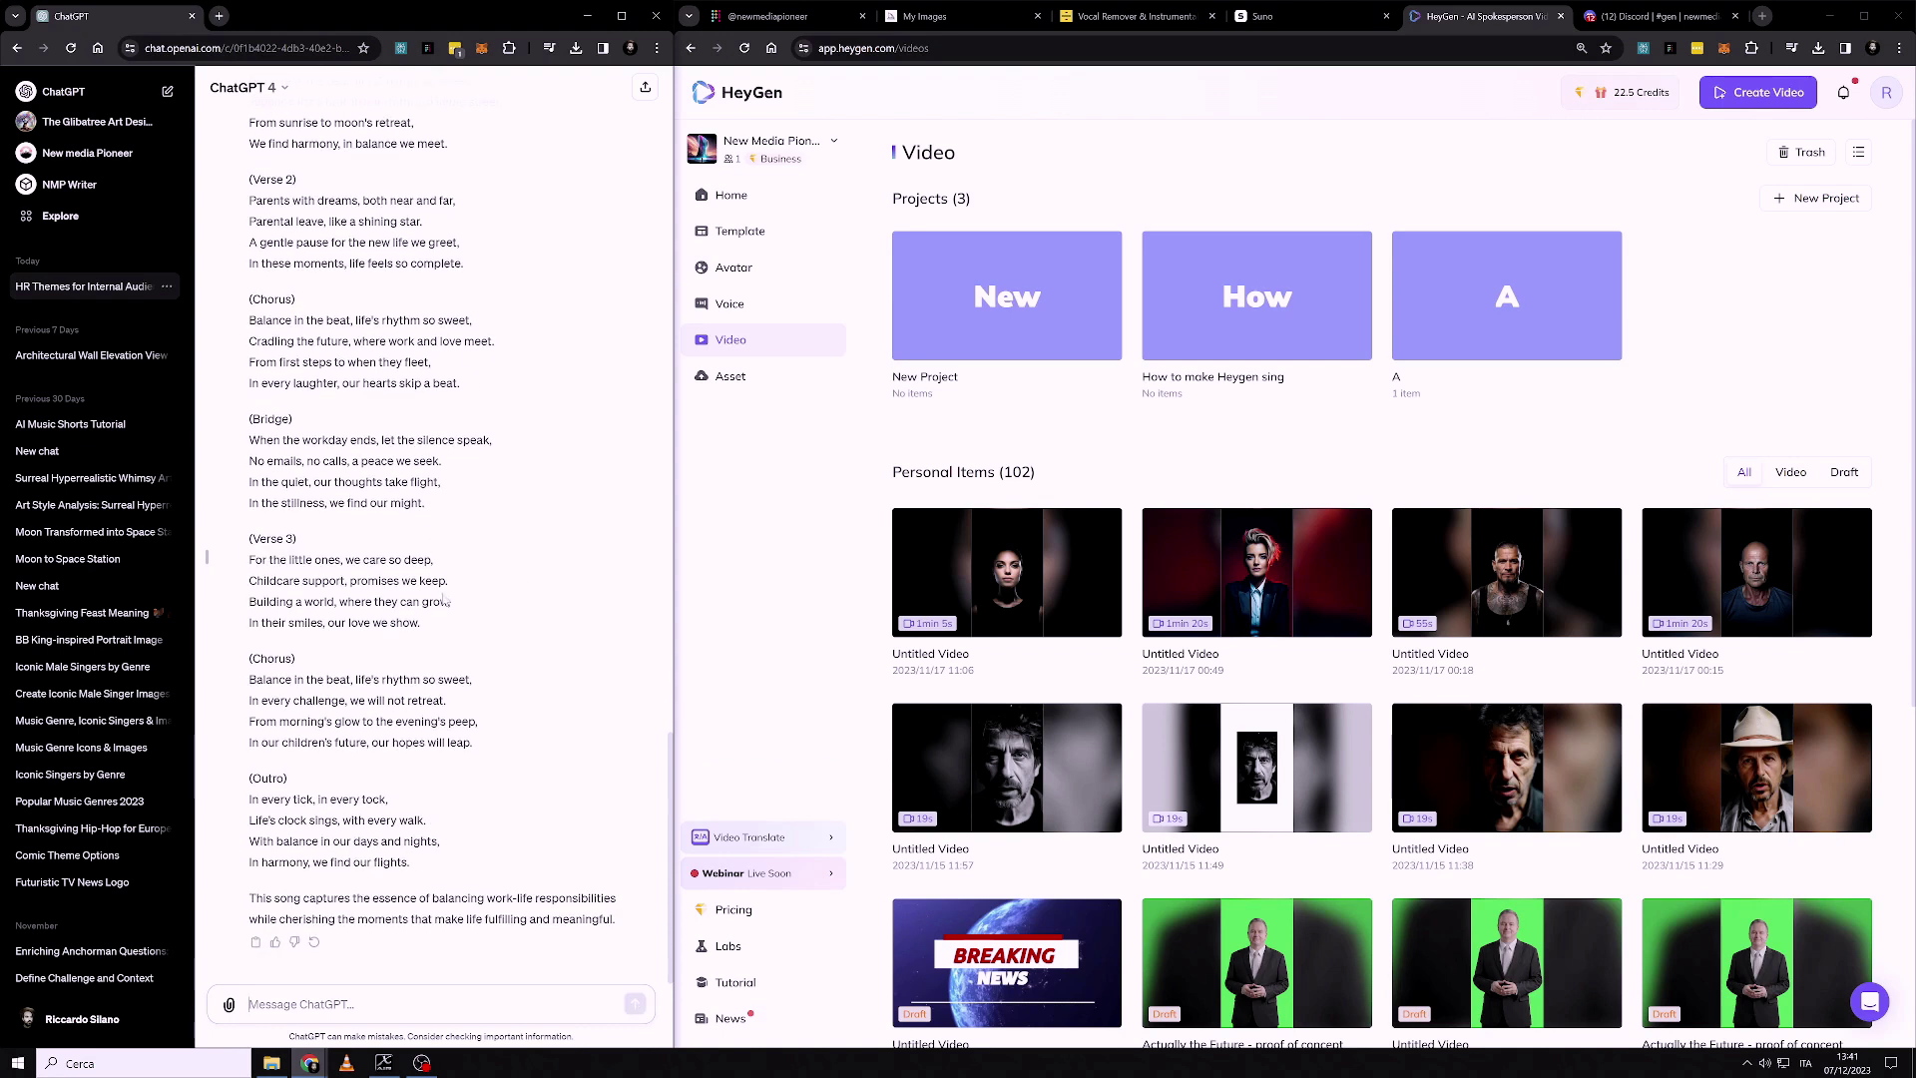
scroll(583, 804, "up", 5)
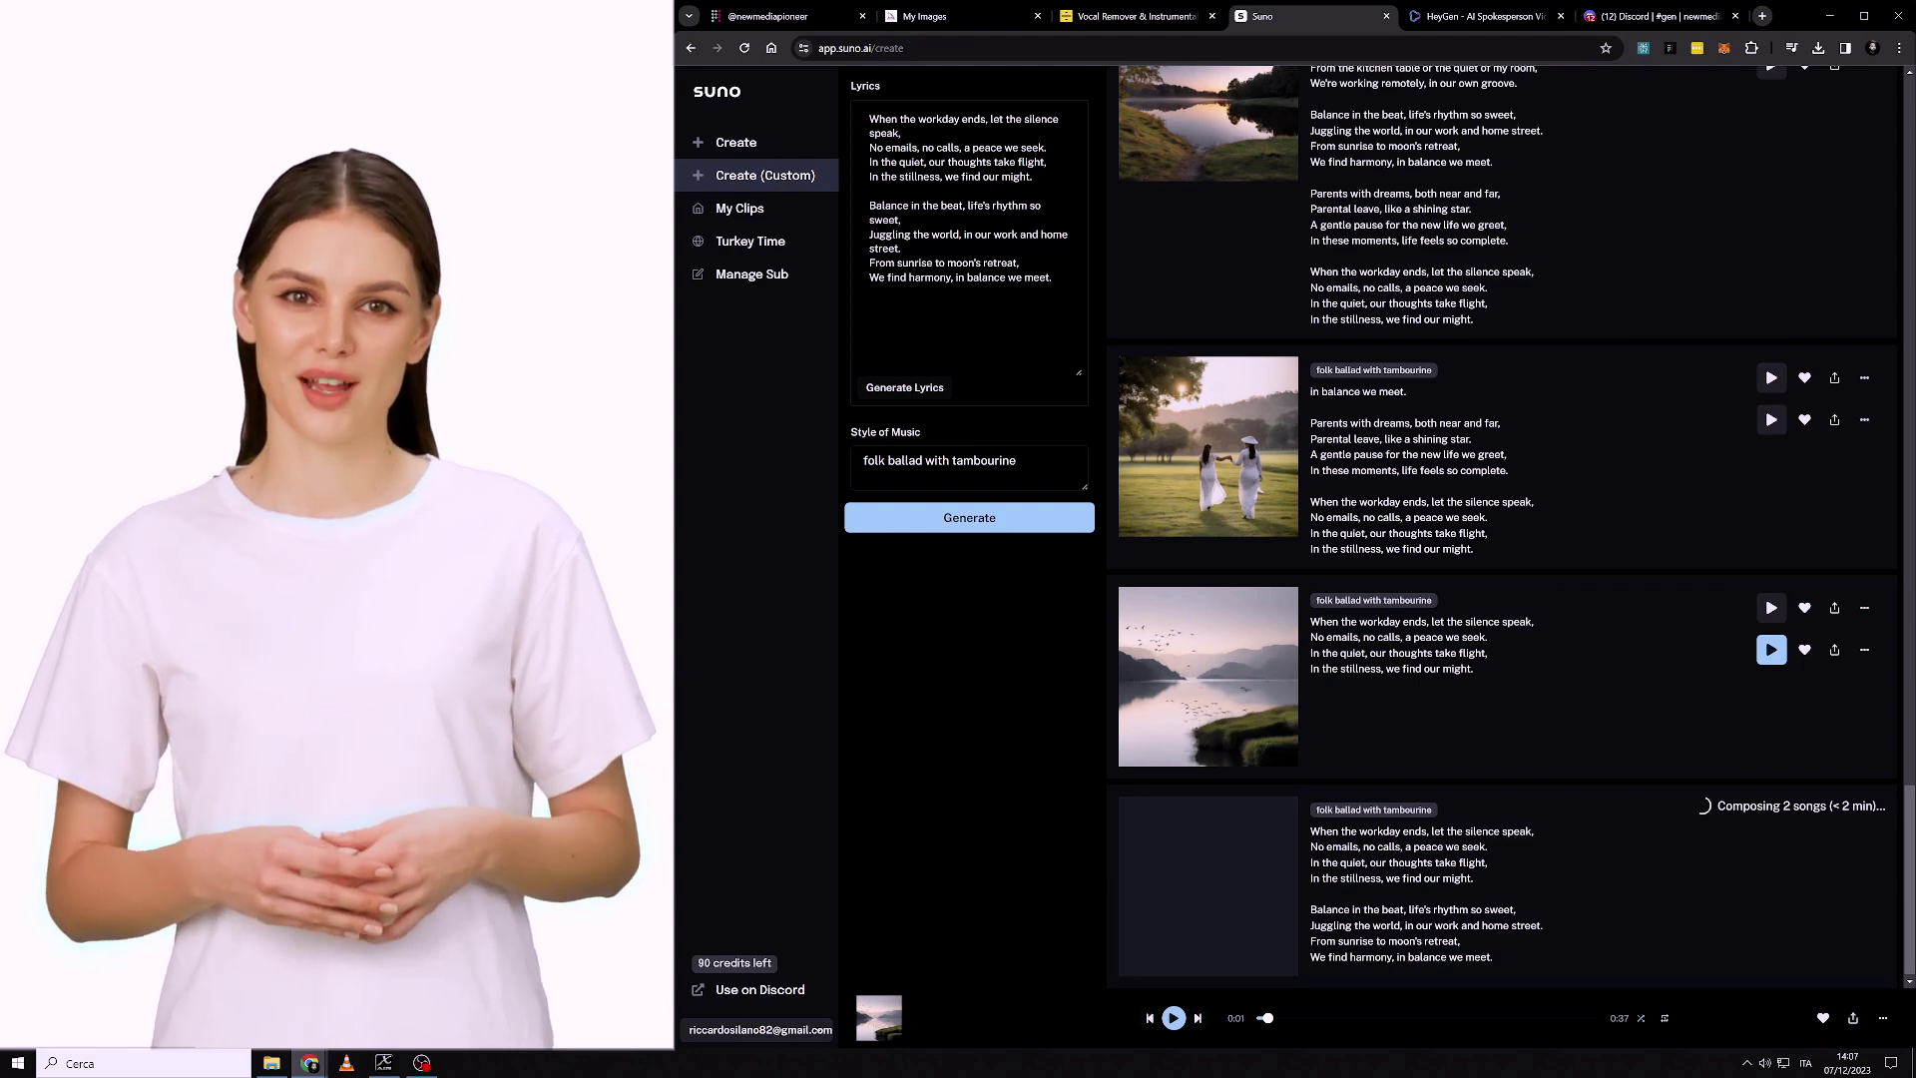
Step: Play both new folk ballad clips and select the Style of Music text for replacement
left_click(1772, 811)
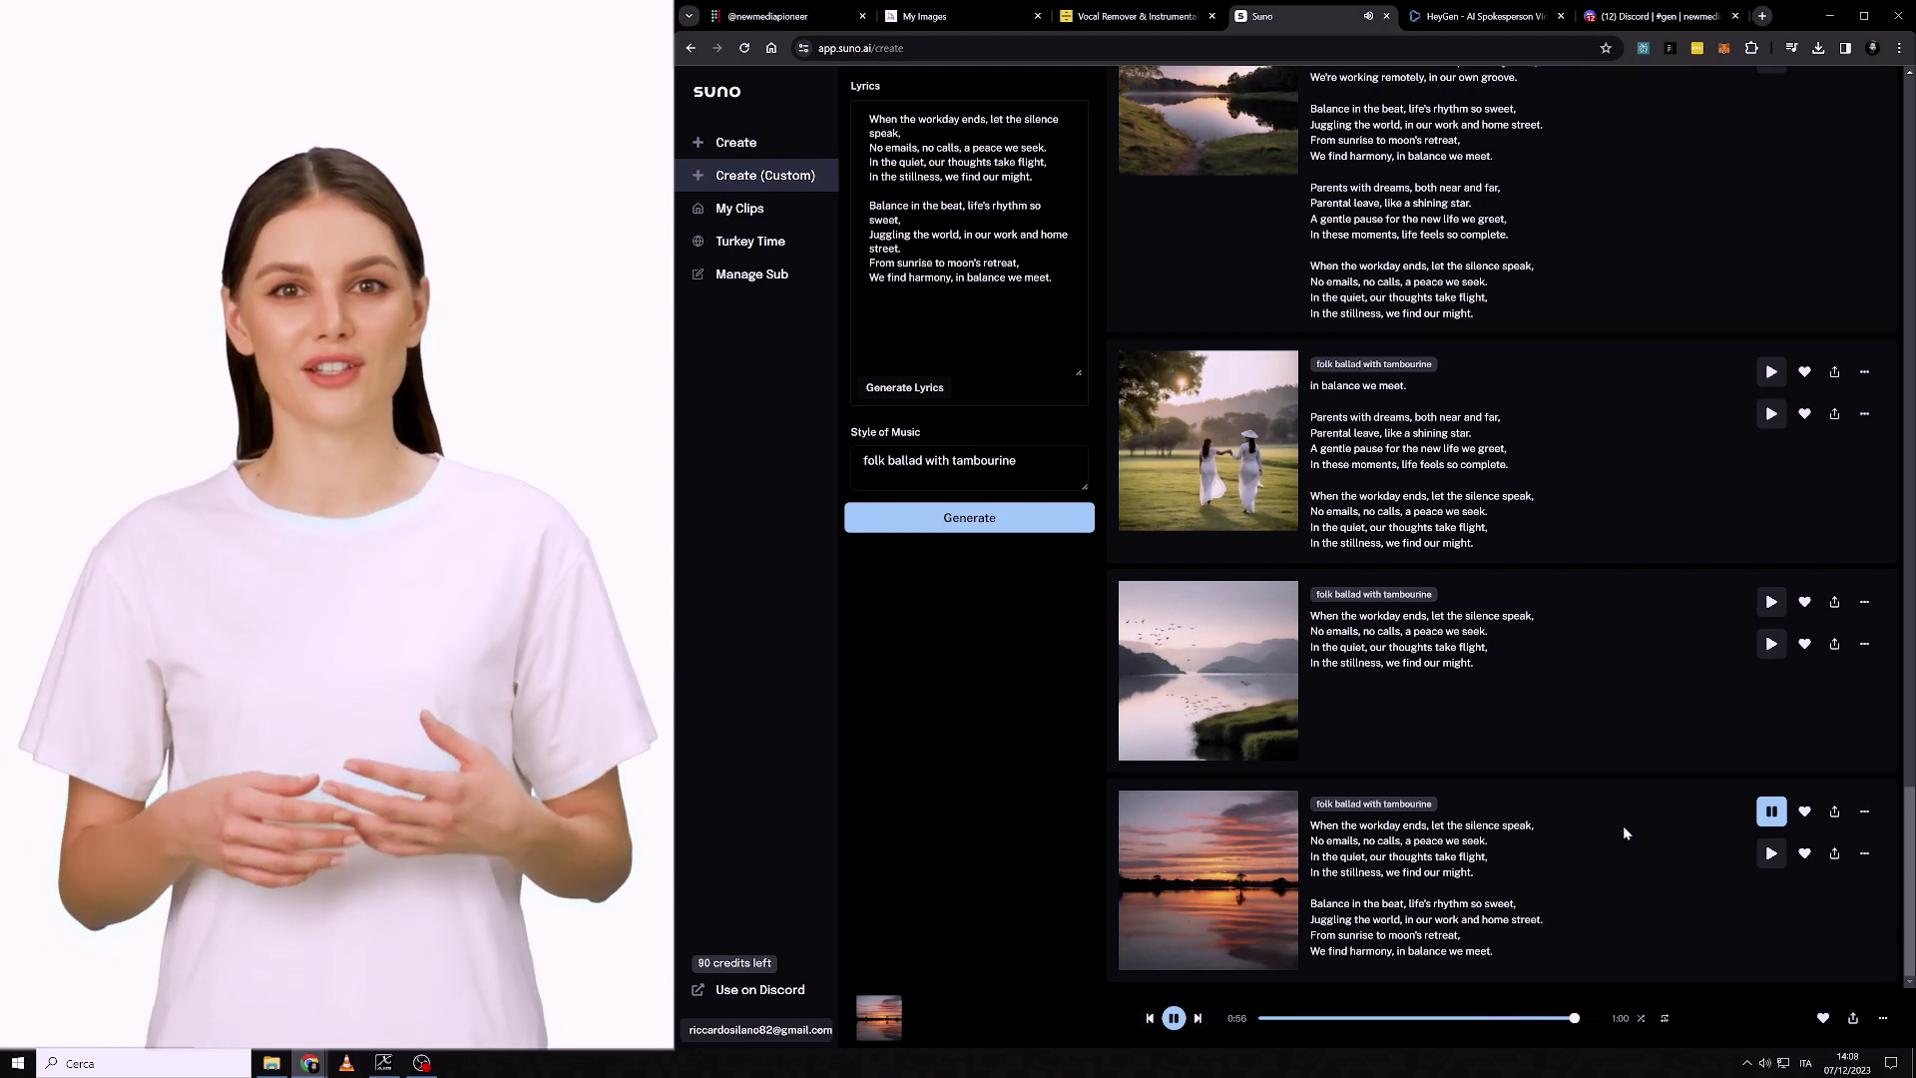
left_click(1771, 851)
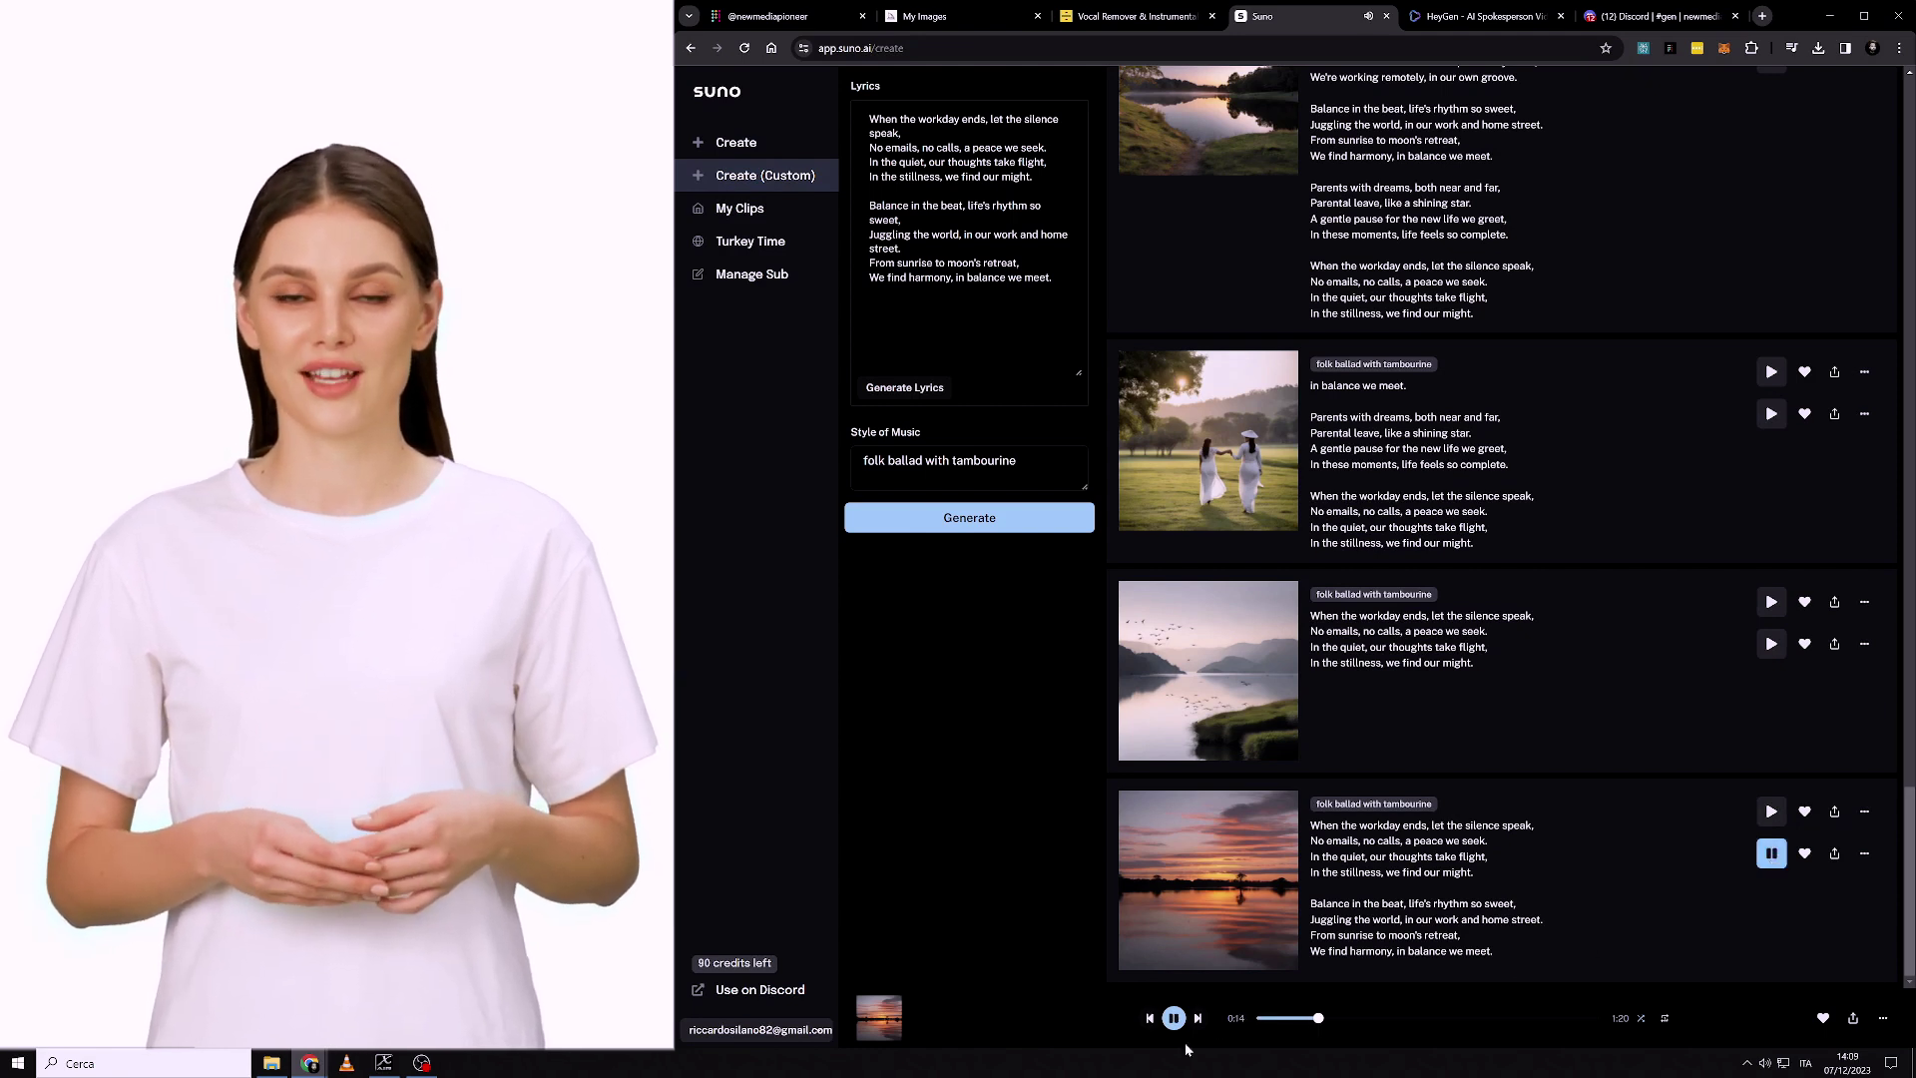
triple_click(939, 461)
type("country folk")
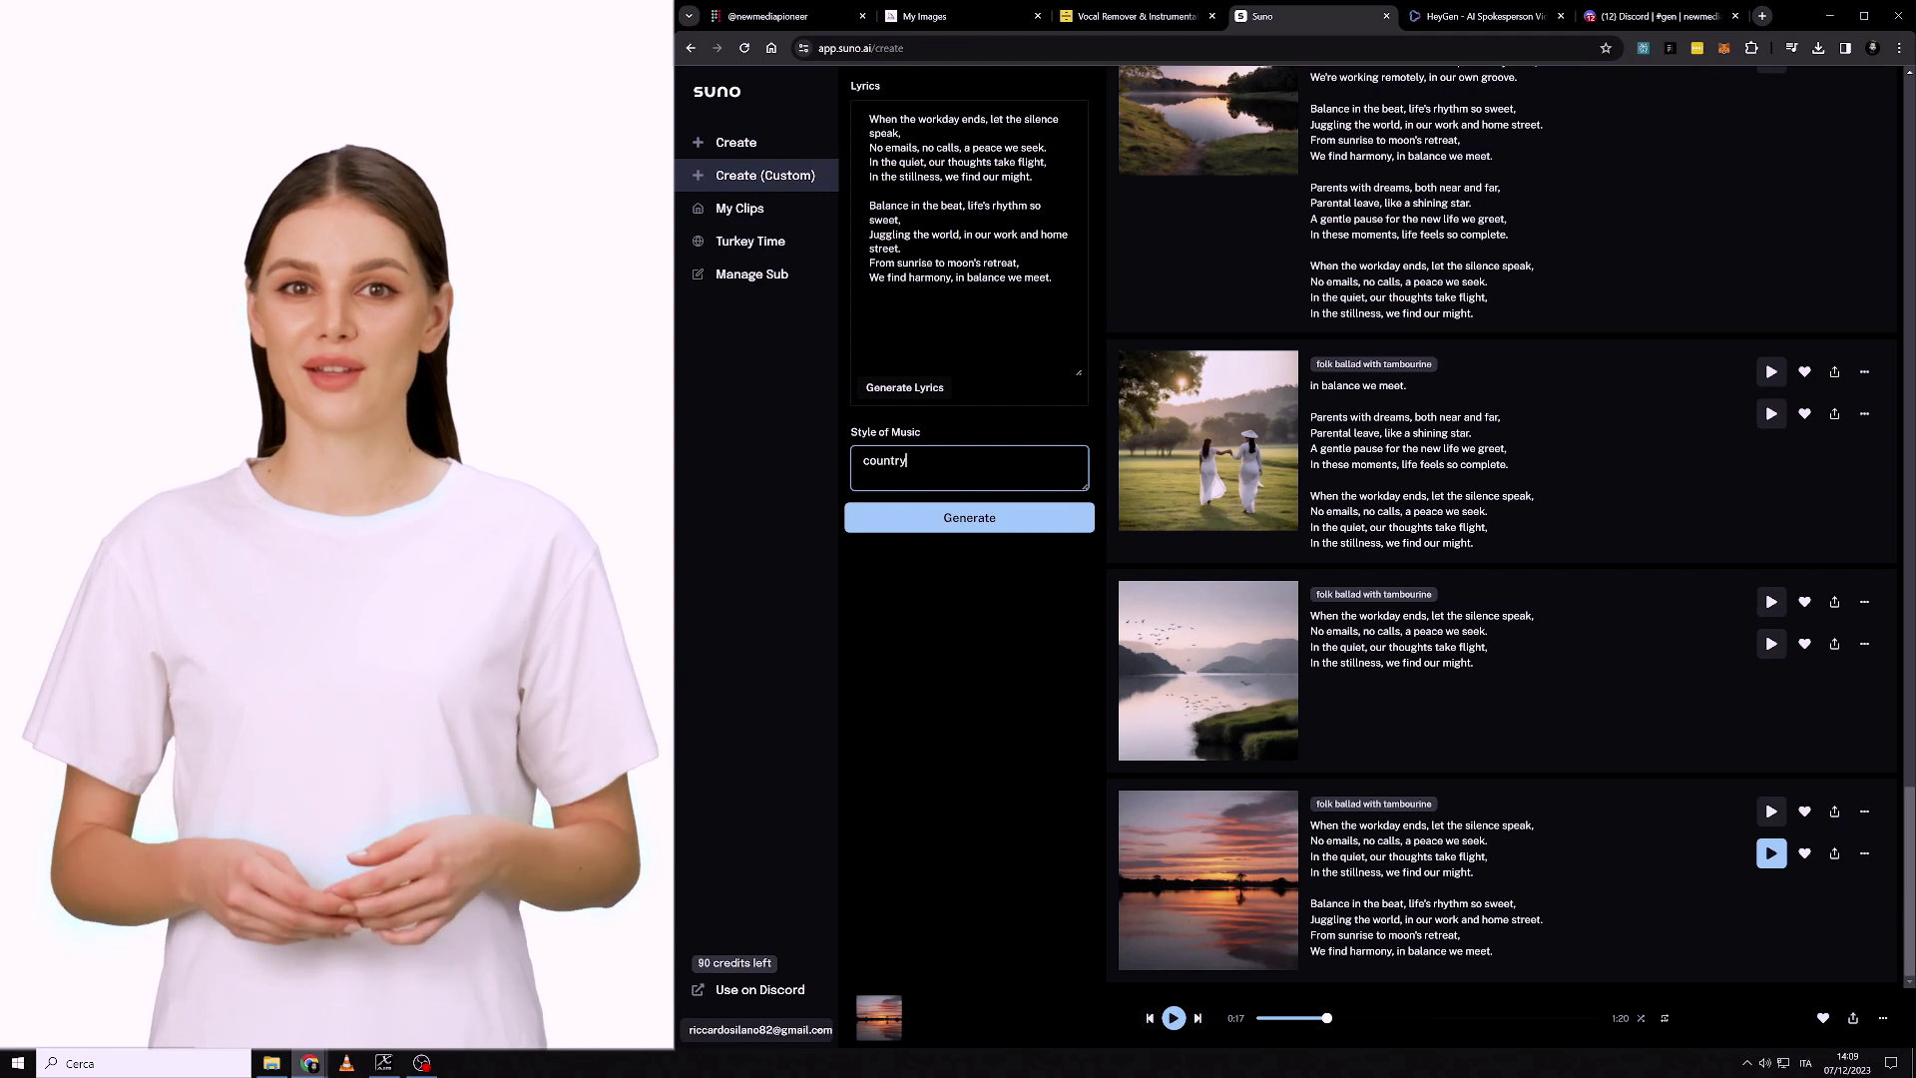
Step: Generate the country folk songs, play and stop one, and download it as an MP3
left_click(949, 529)
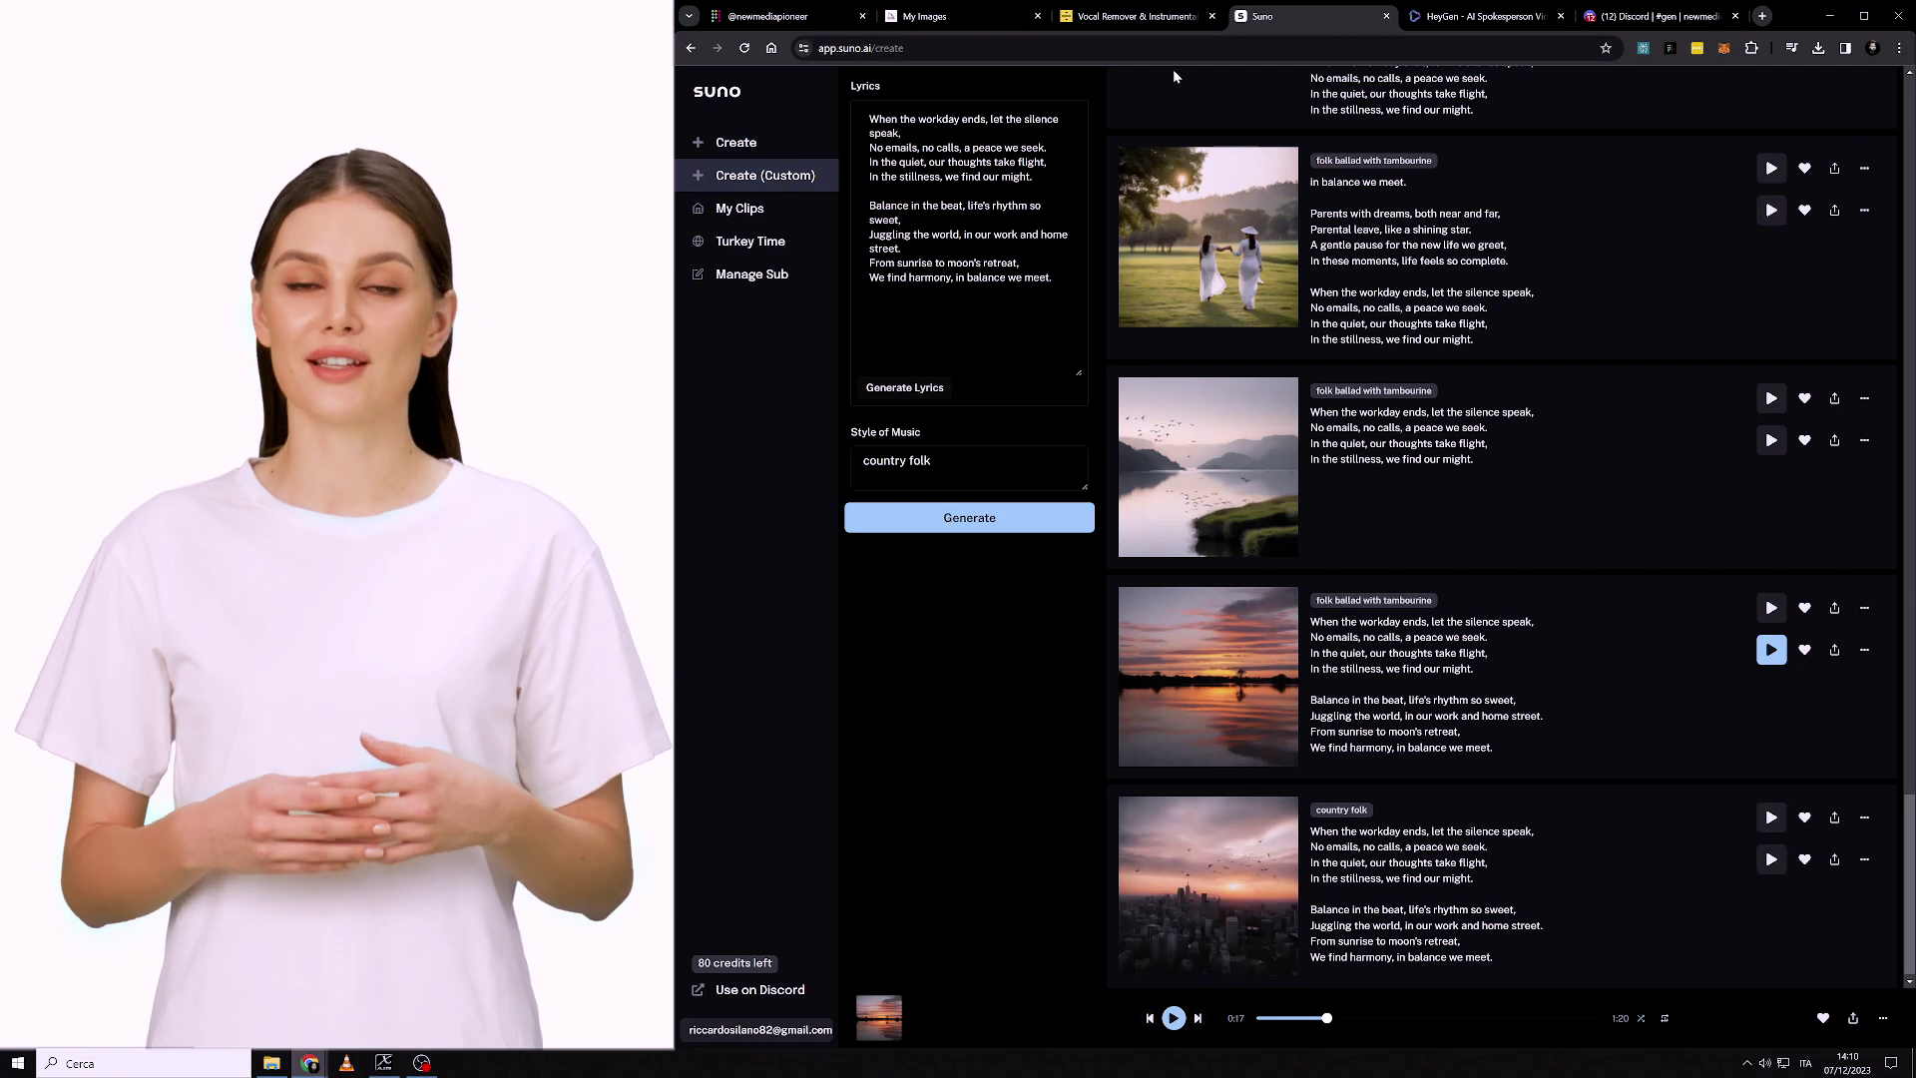
left_click(1771, 817)
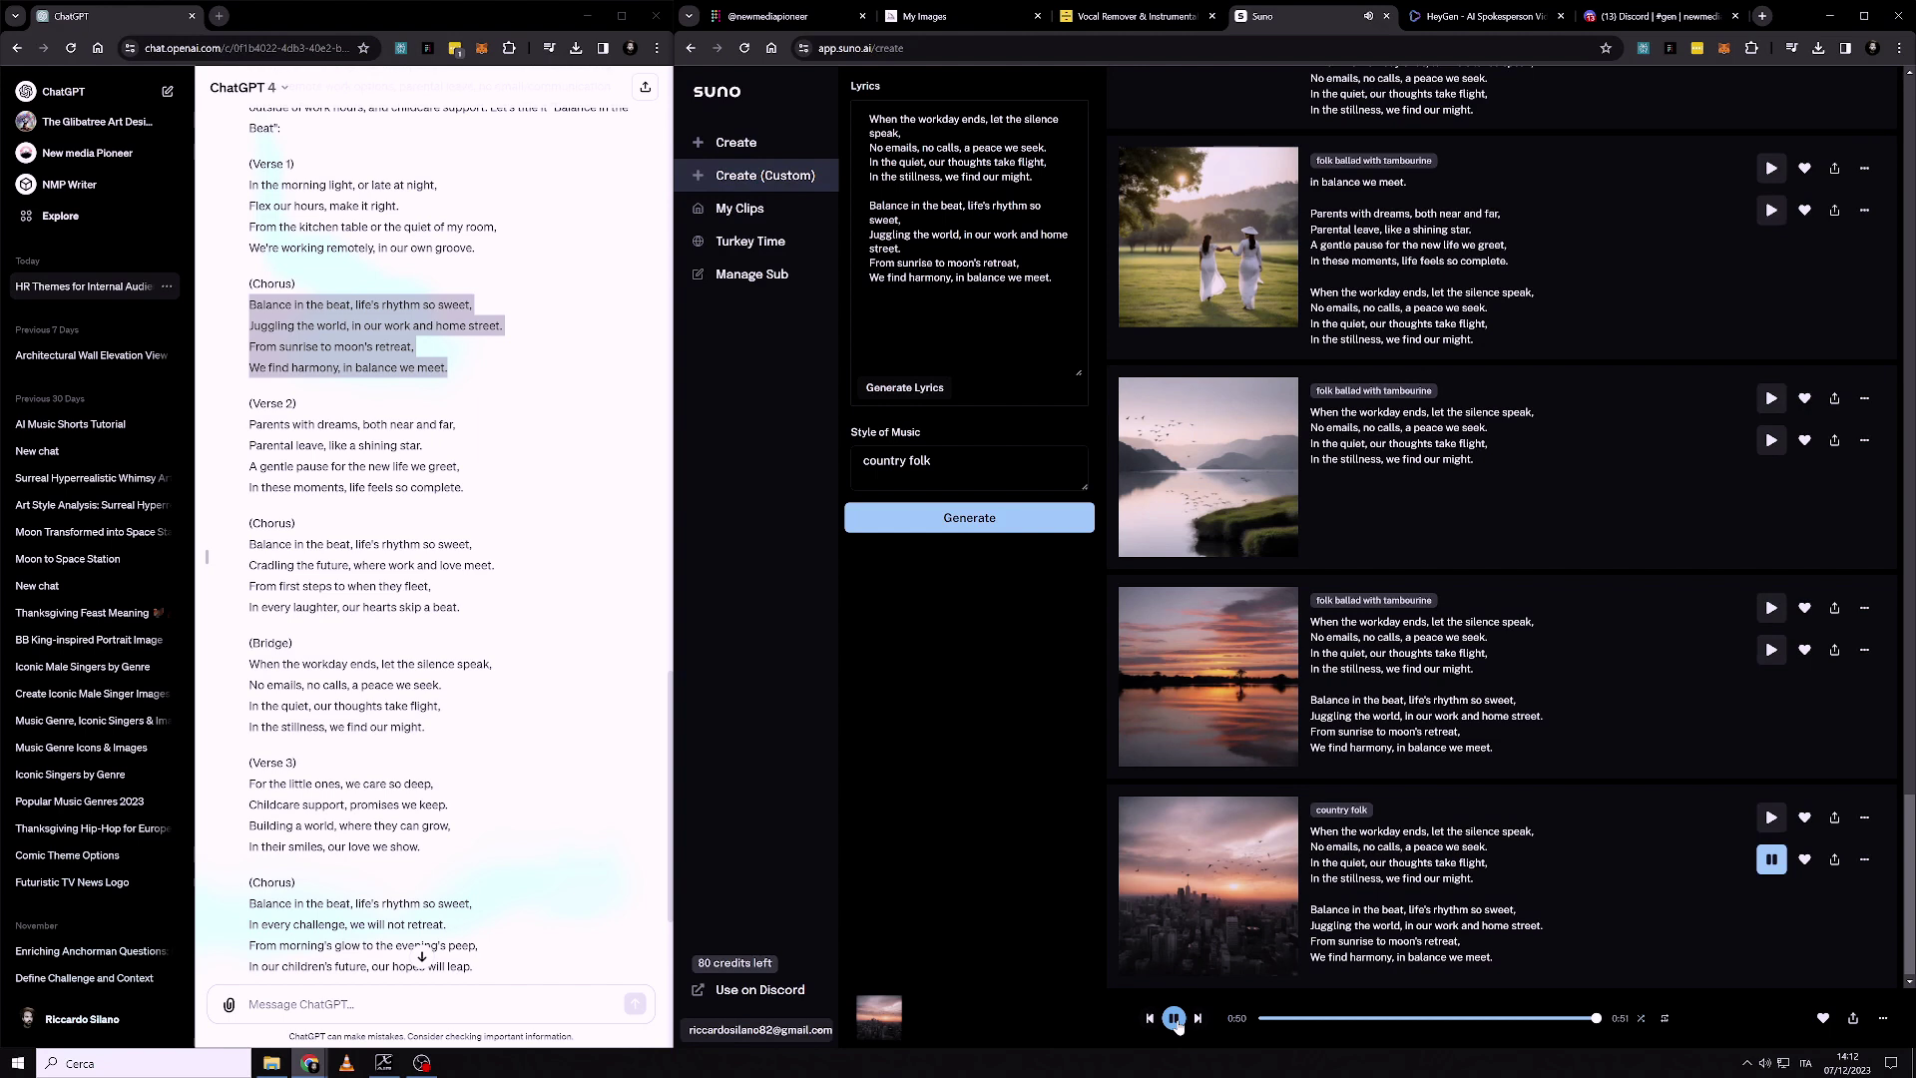
left_click(1173, 1019)
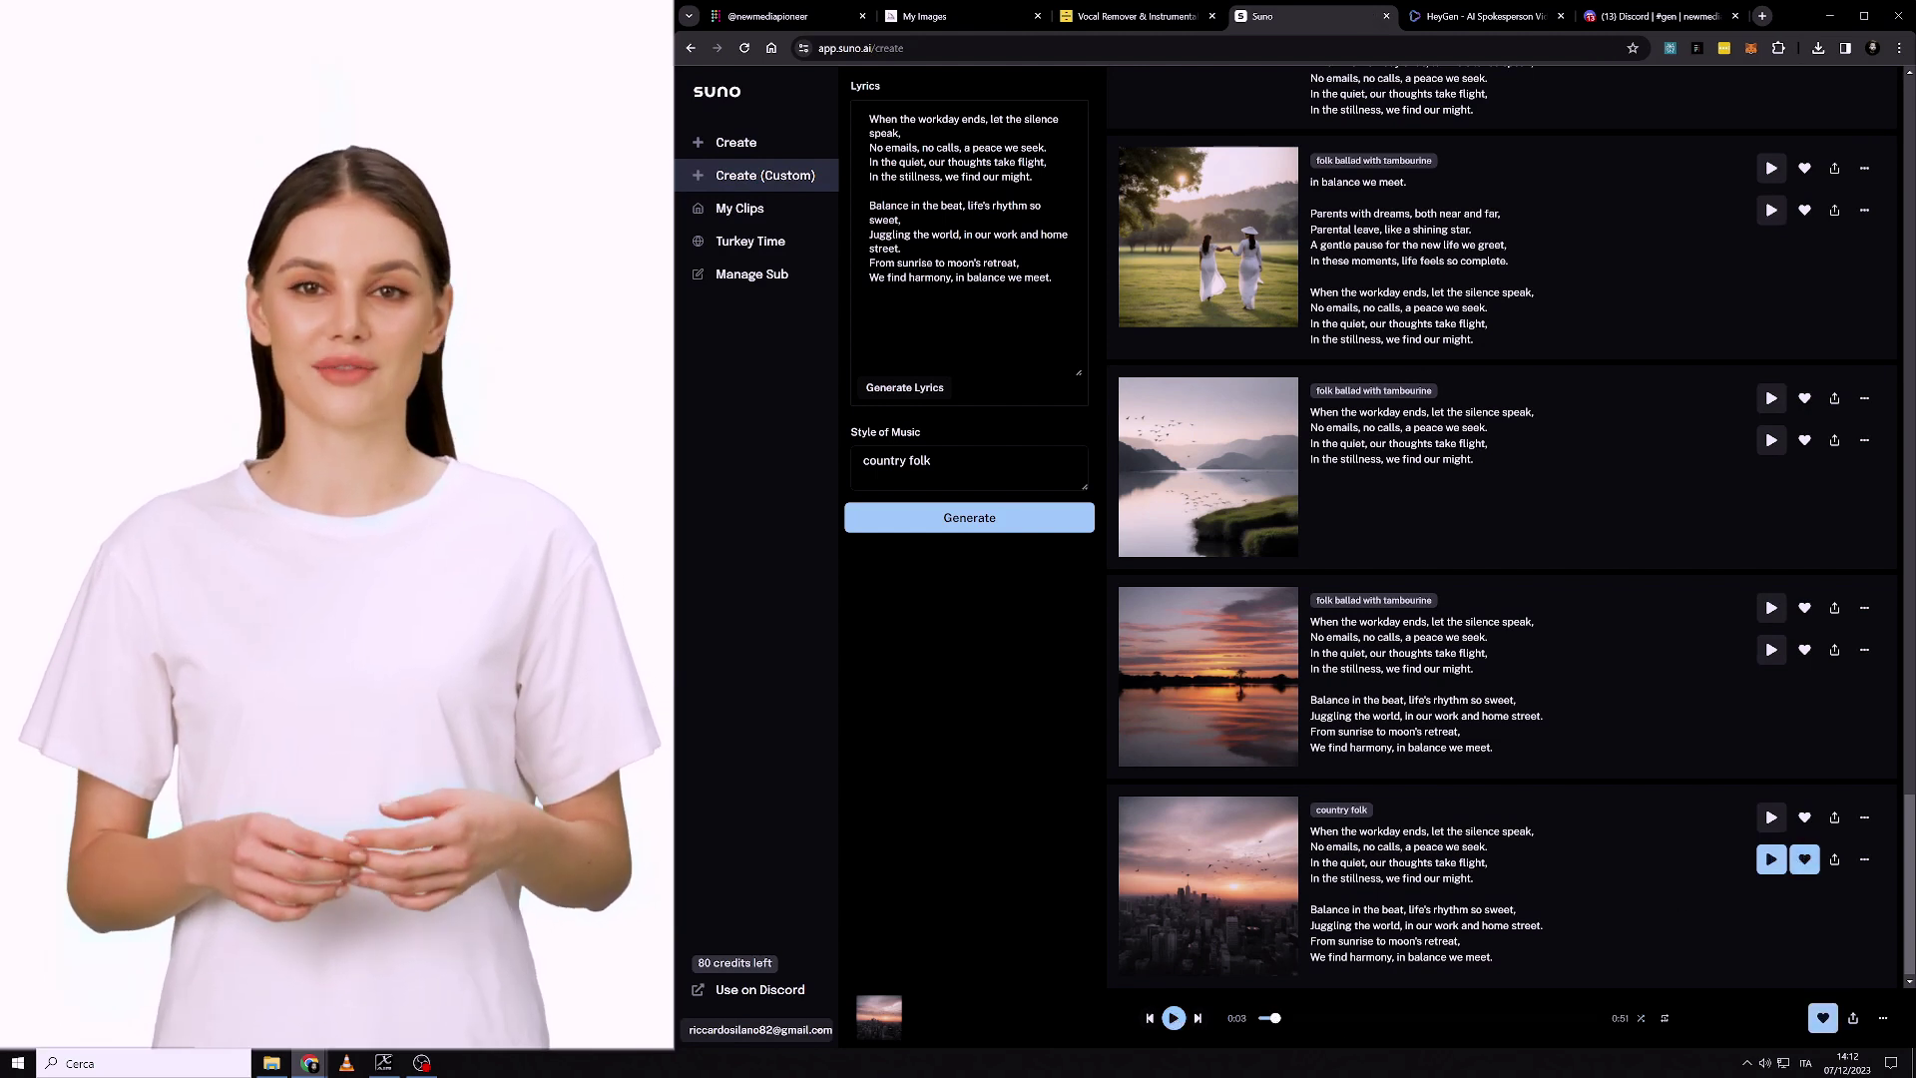
left_click(1864, 860)
left_click(1744, 898)
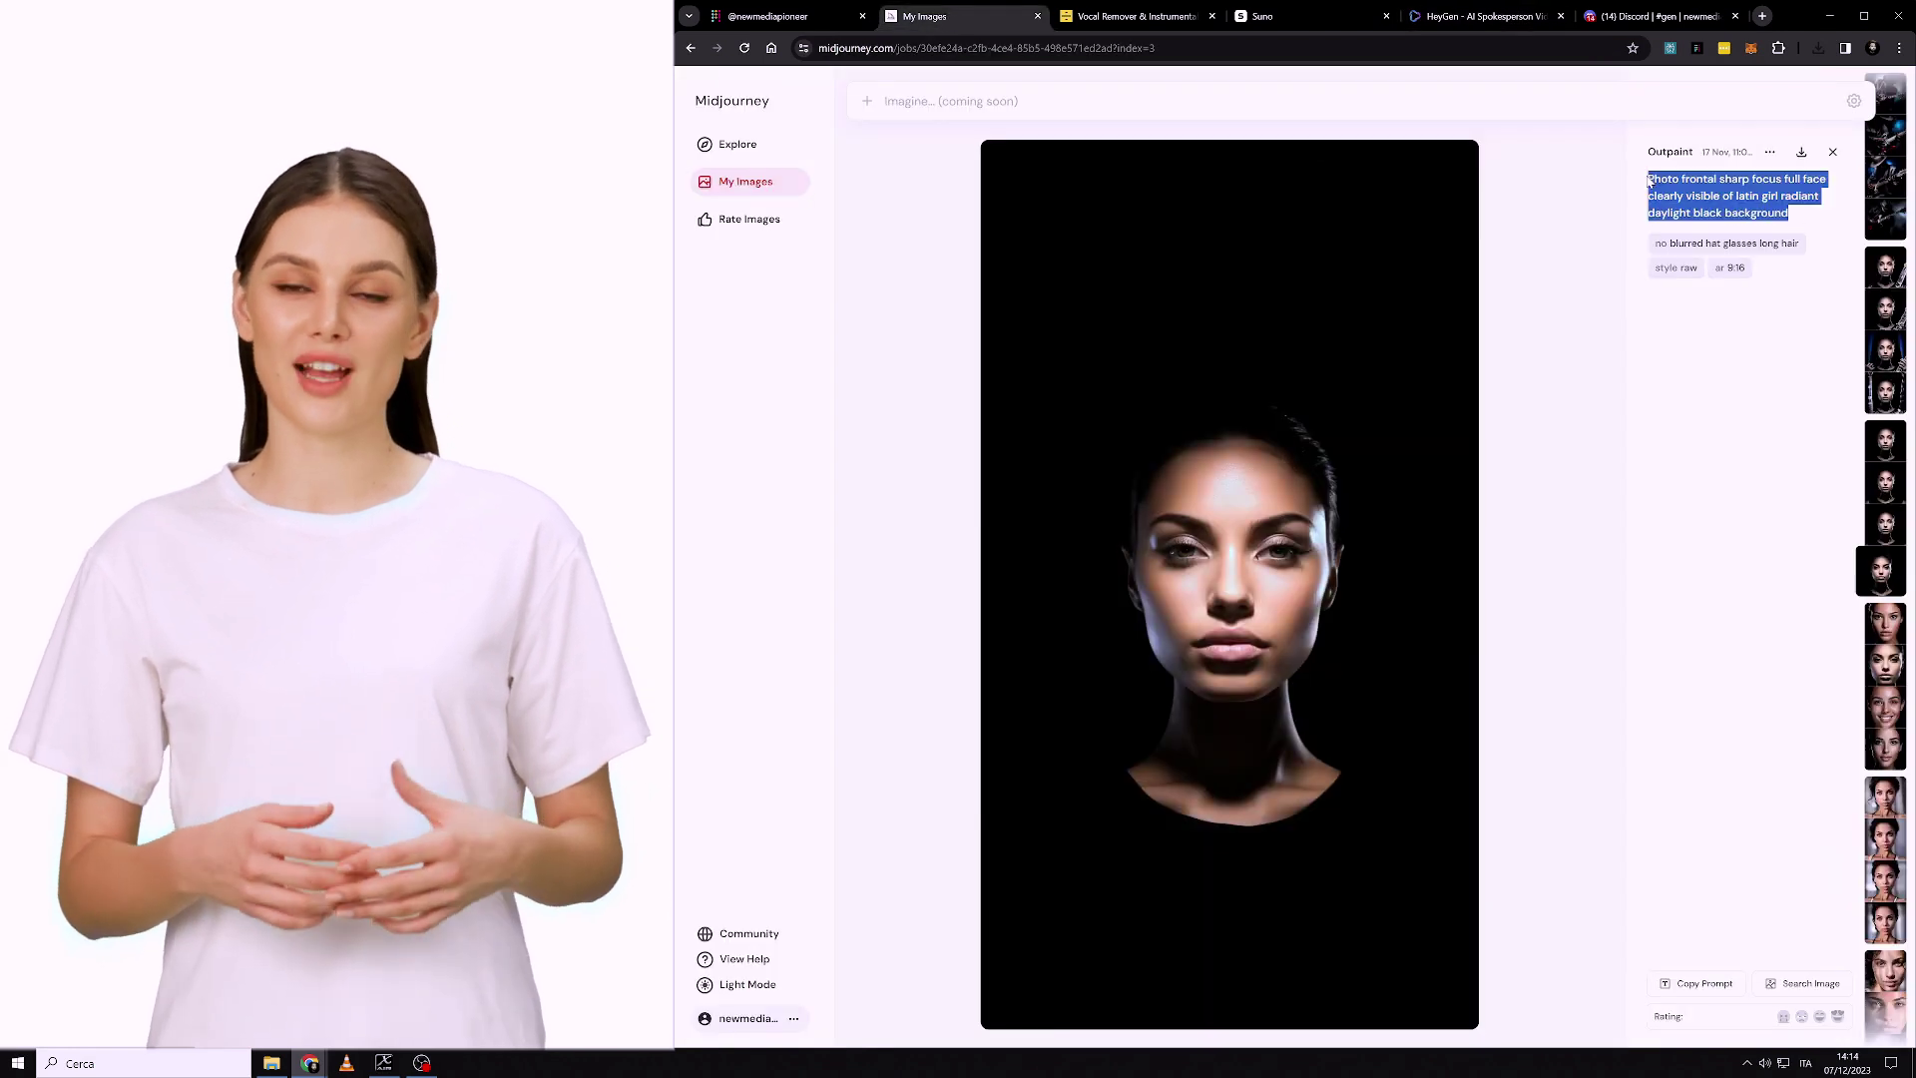
Step: Copy the girl portrait prompt and paste it into a Midjourney /imagine command
left_click(1770, 151)
left_click(1611, 193)
key("ctrl+9")
type("/im")
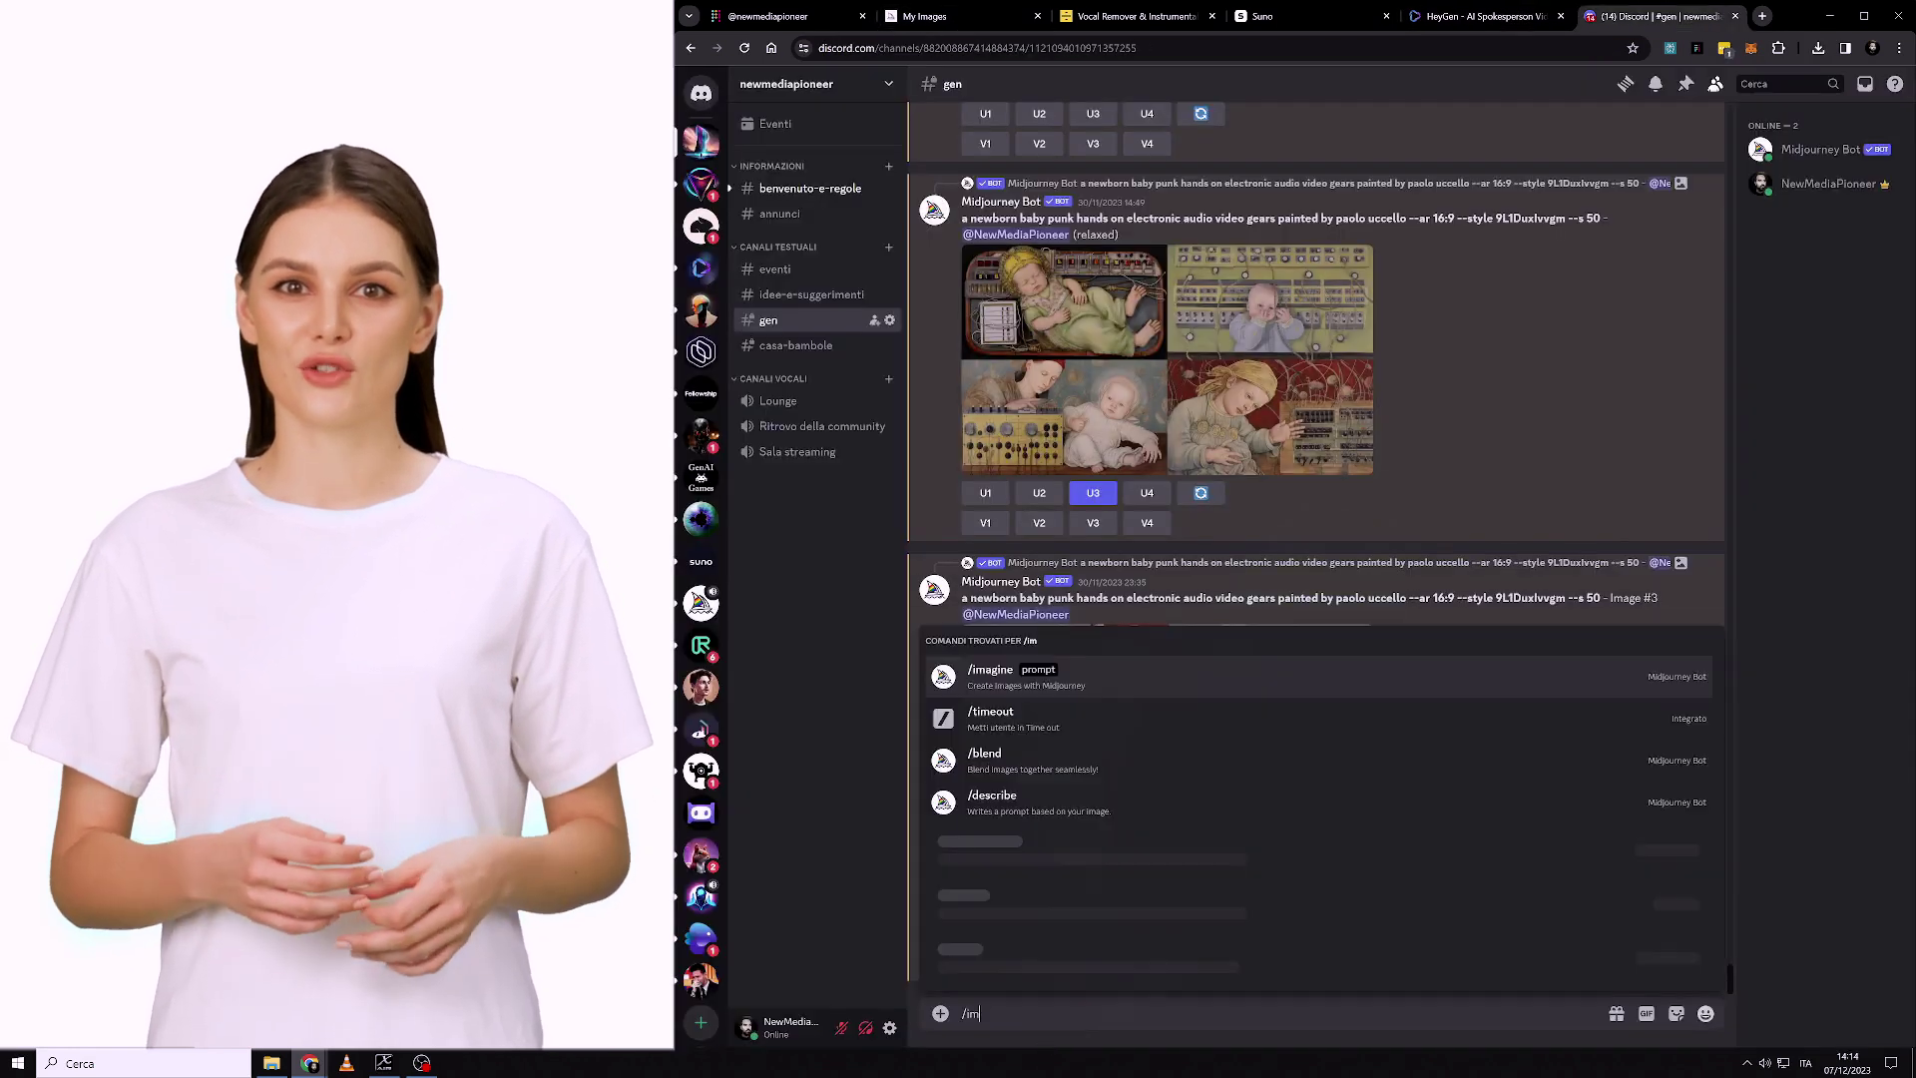
type("agine")
key("Tab")
type("photo frontal sharp focus full face clearly visible of latin girl radiant daylight black background --no blurred hat glasses long hair --ar 9:16 --style raw --v 5.2")
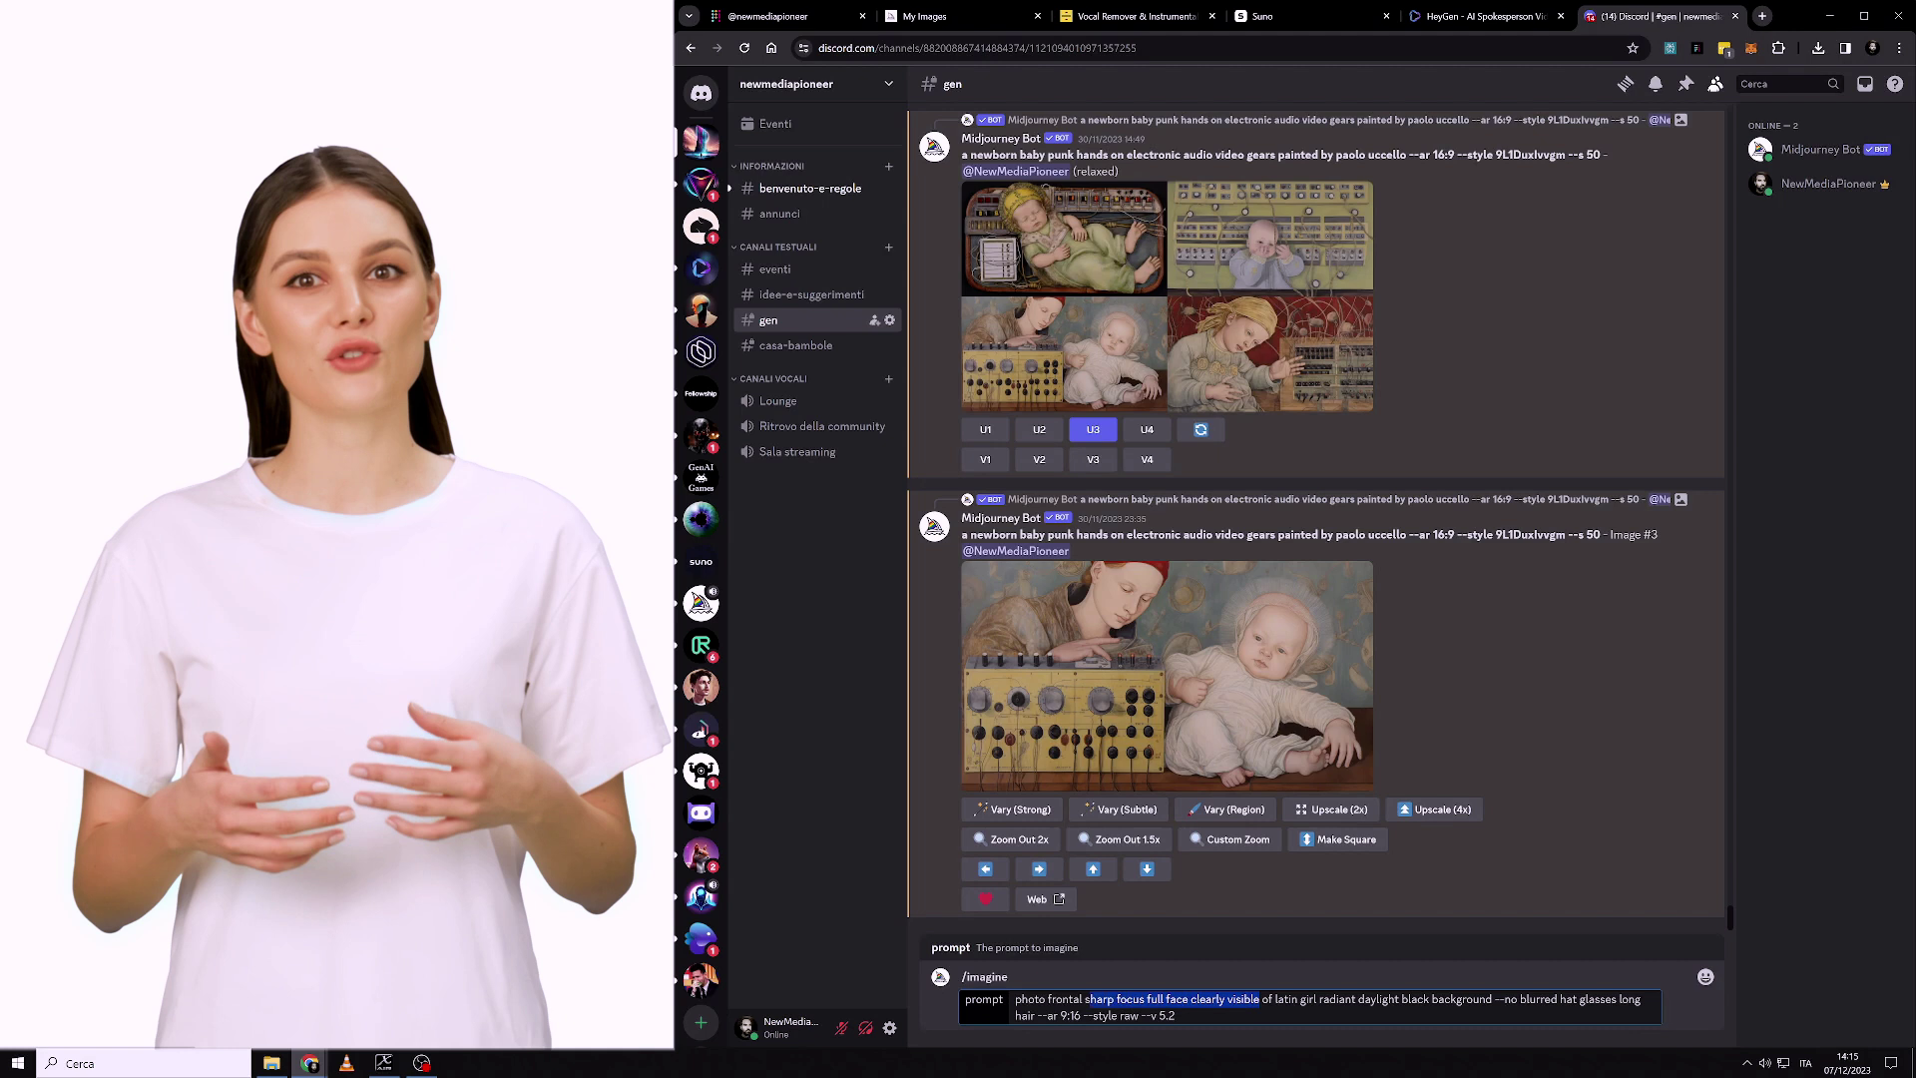
Step: Replace 'latin girl radiant' with 'business man', send it, run /settings, and view the portraits
left_click_drag(1276, 999, 1330, 999)
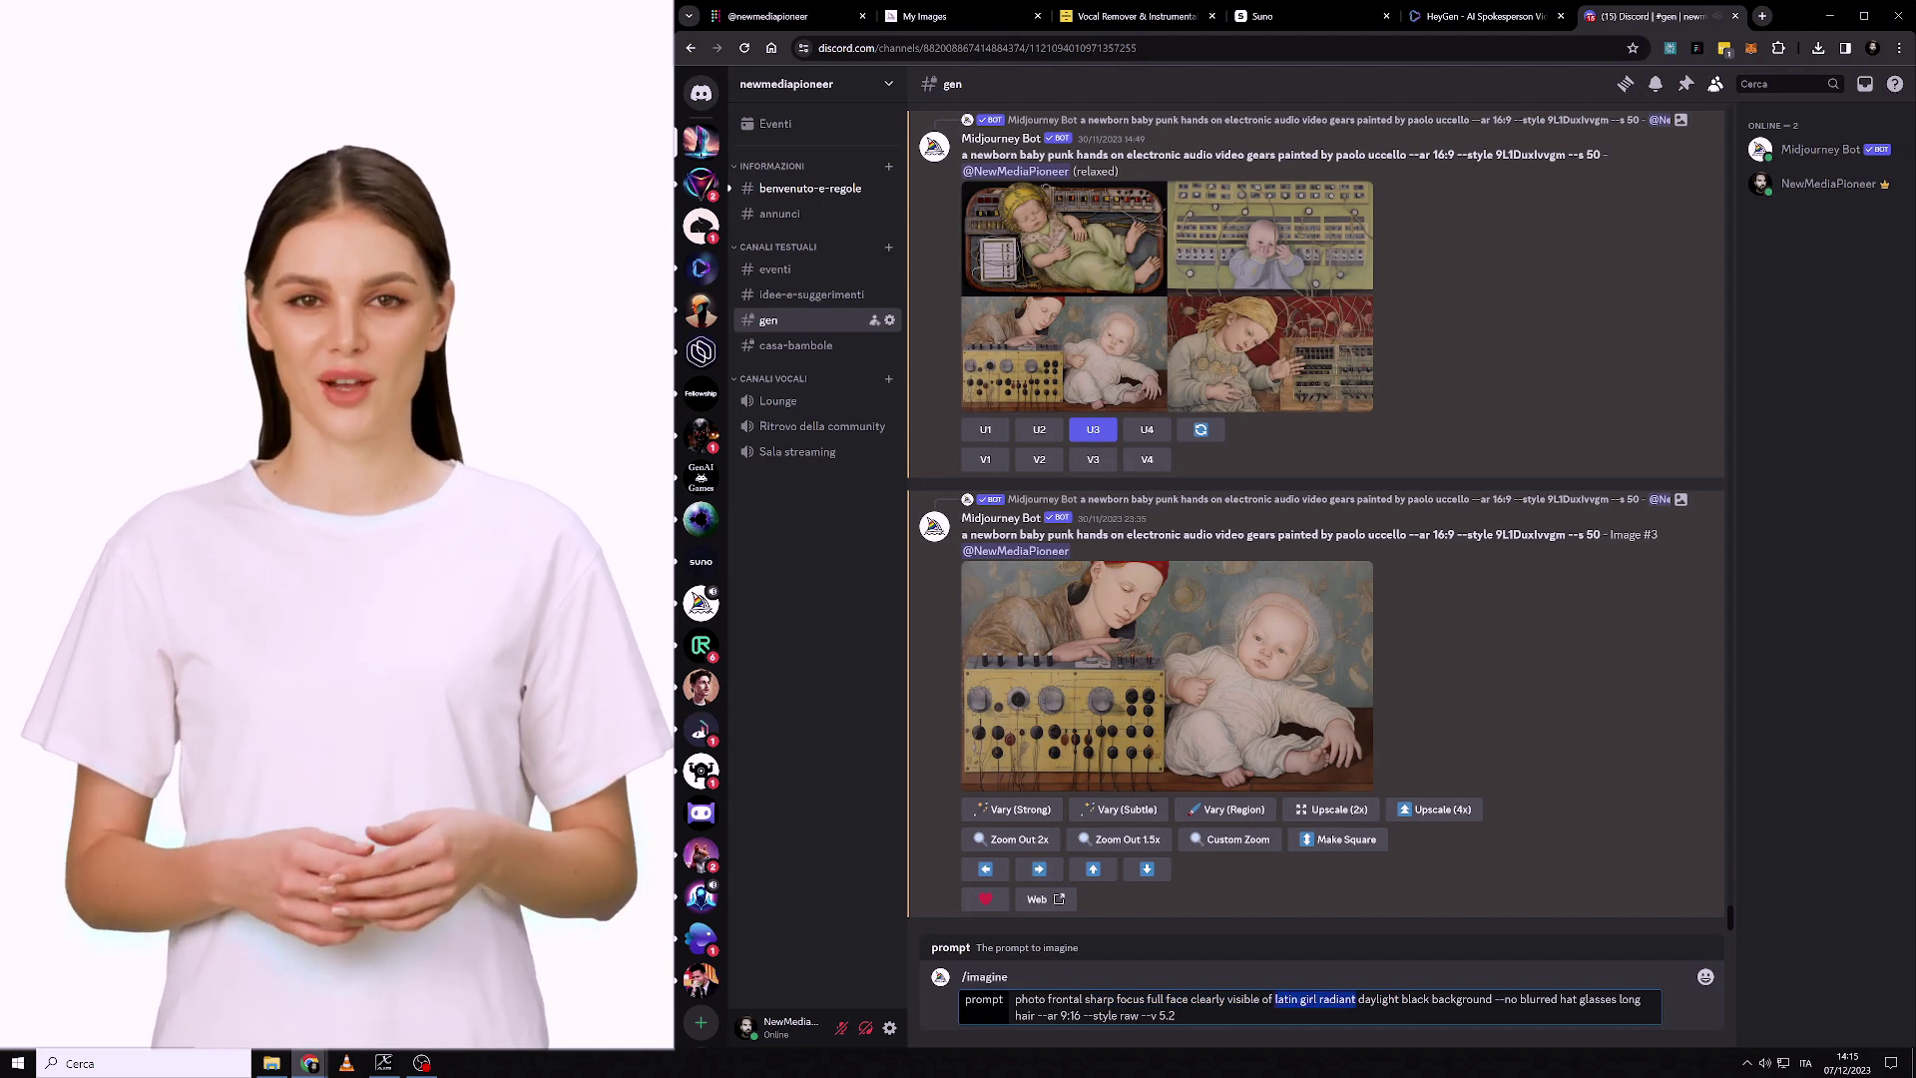
type("busess")
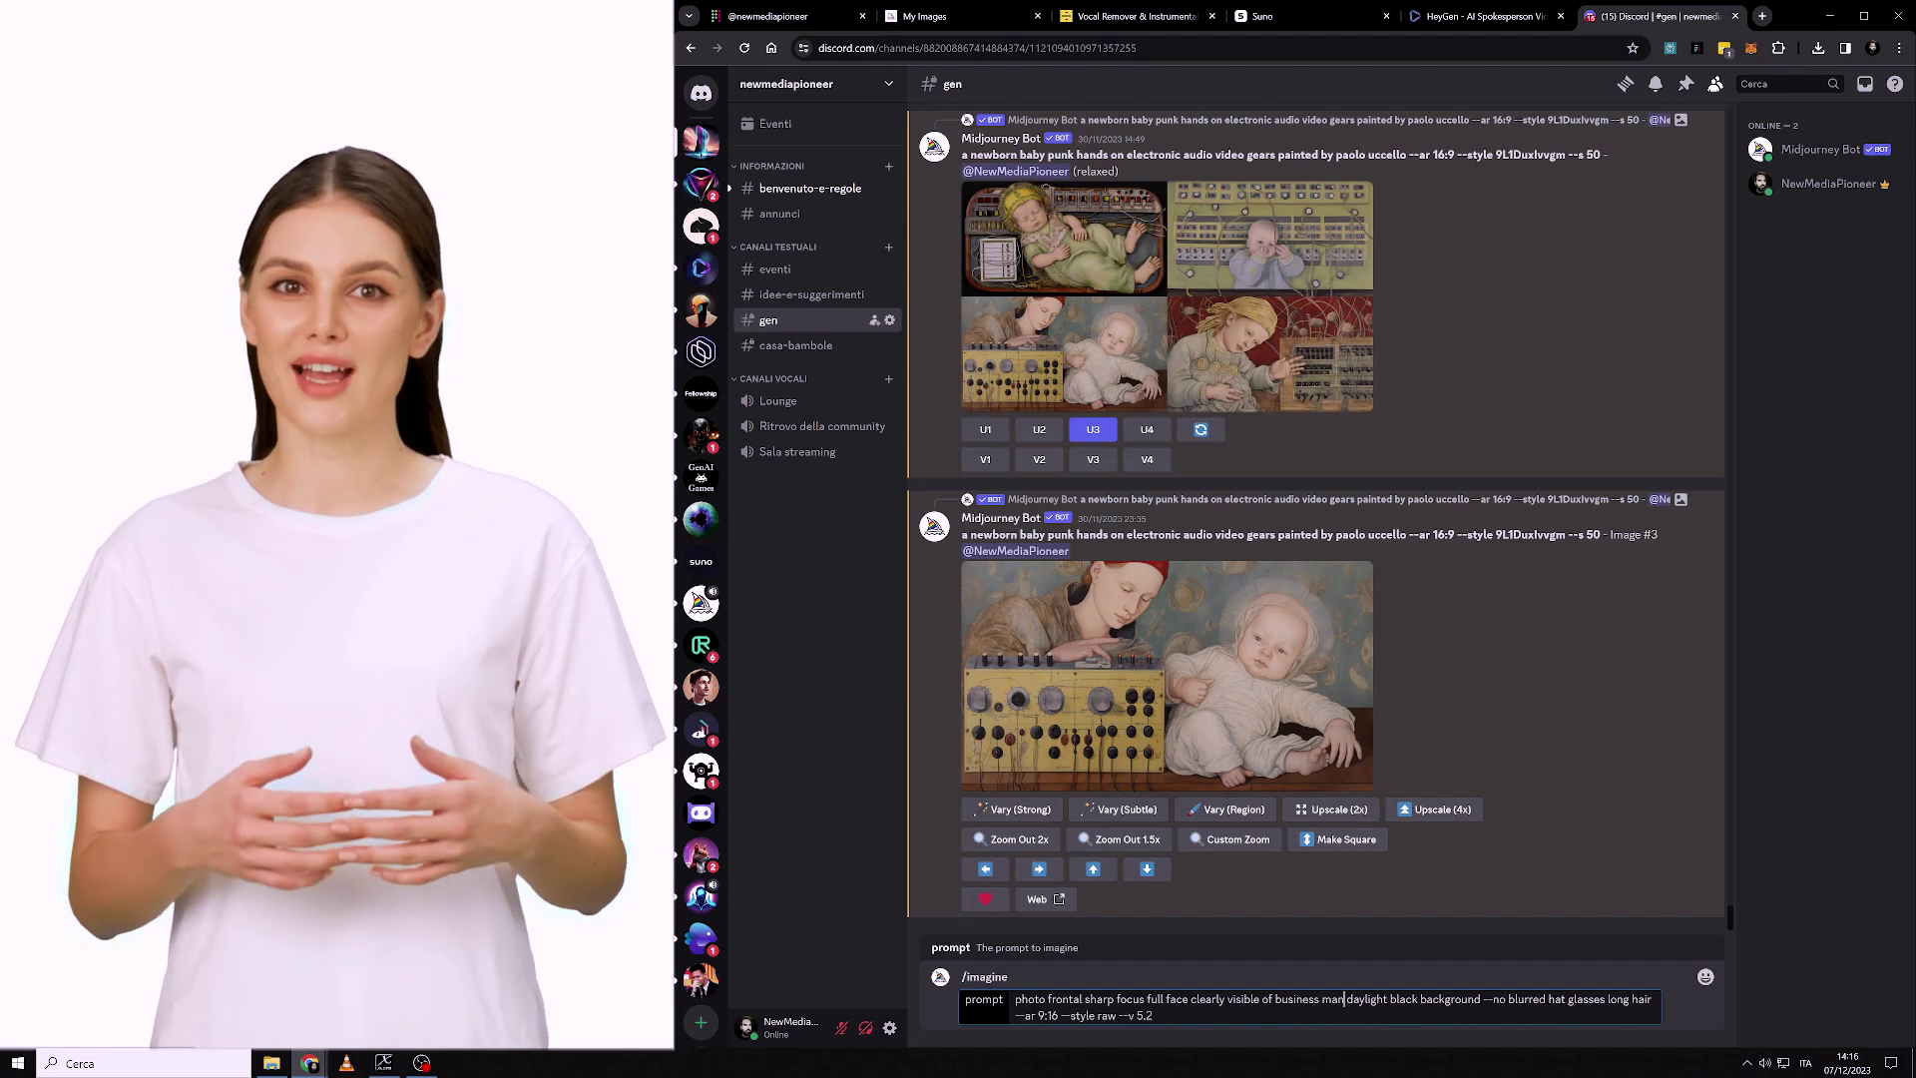
type(" man")
left_click_drag(1608, 1000, 1652, 999)
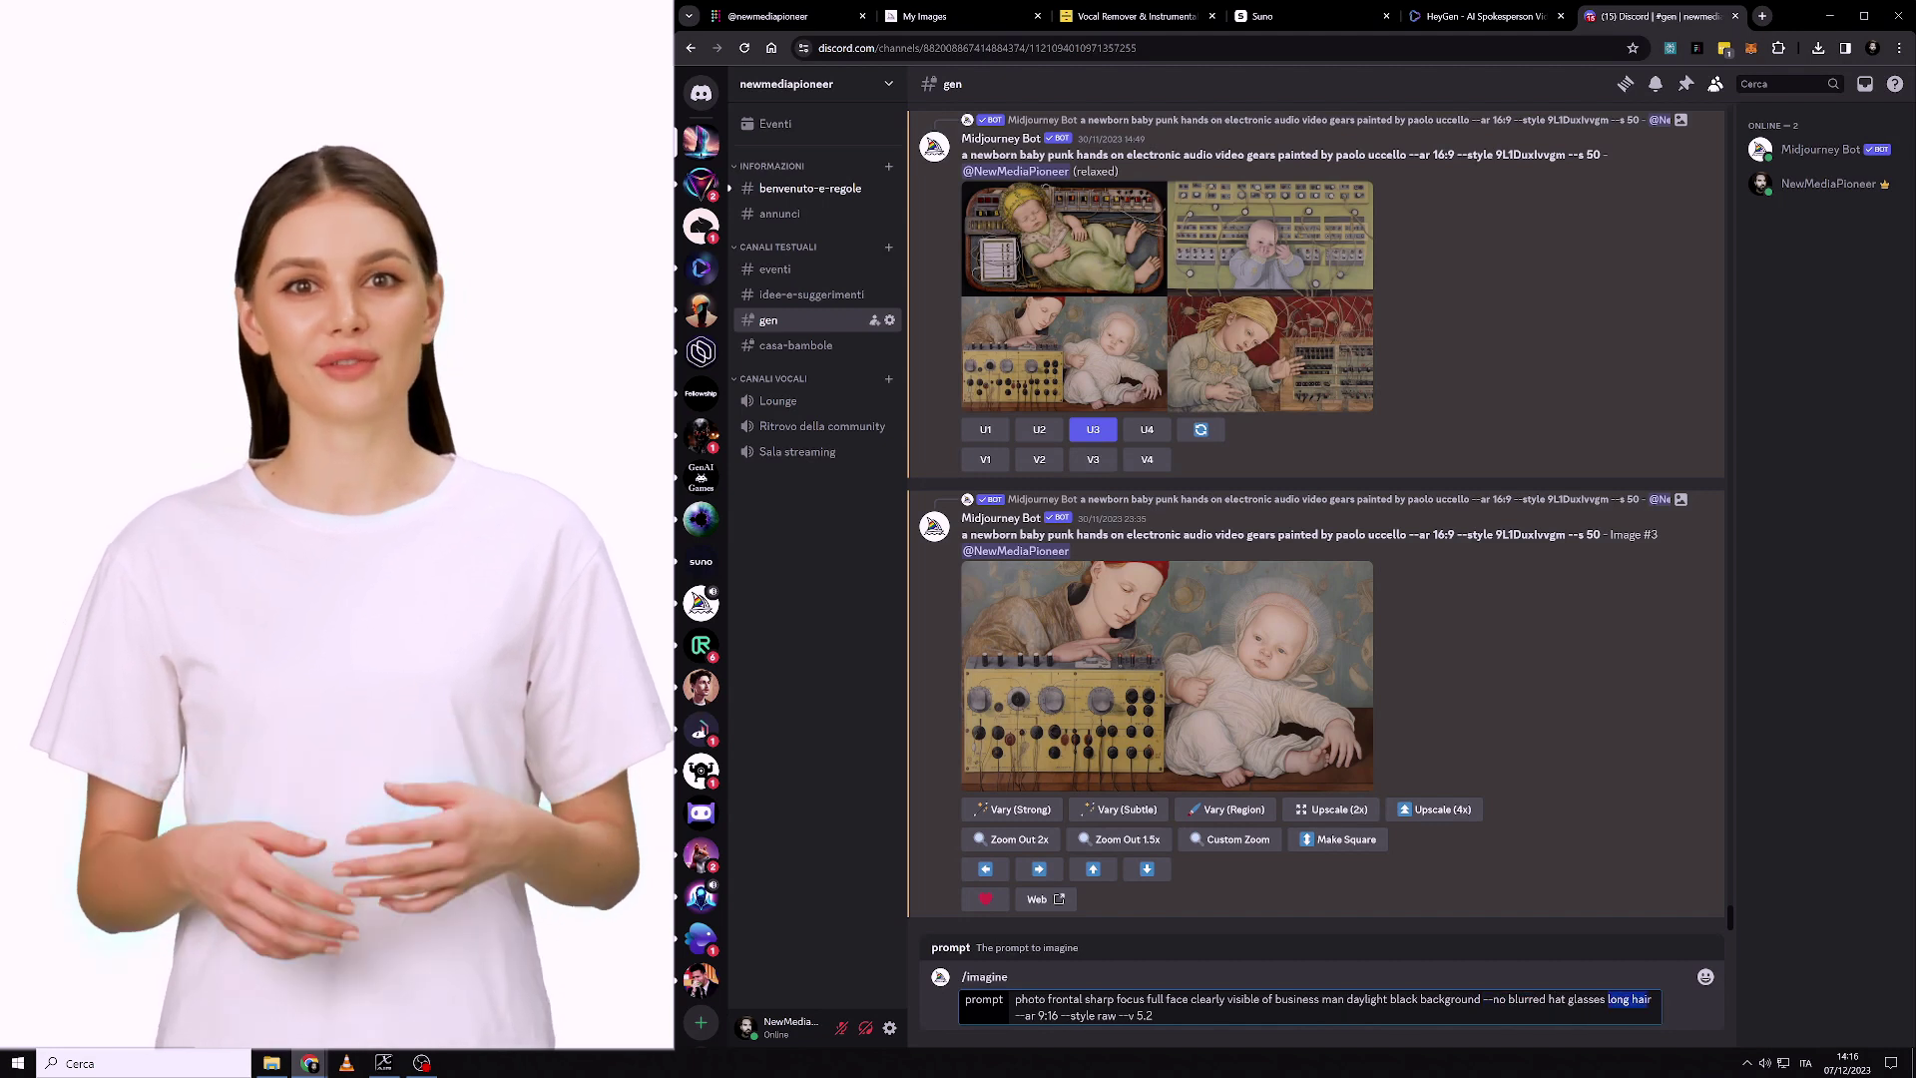
key("Return")
type("/")
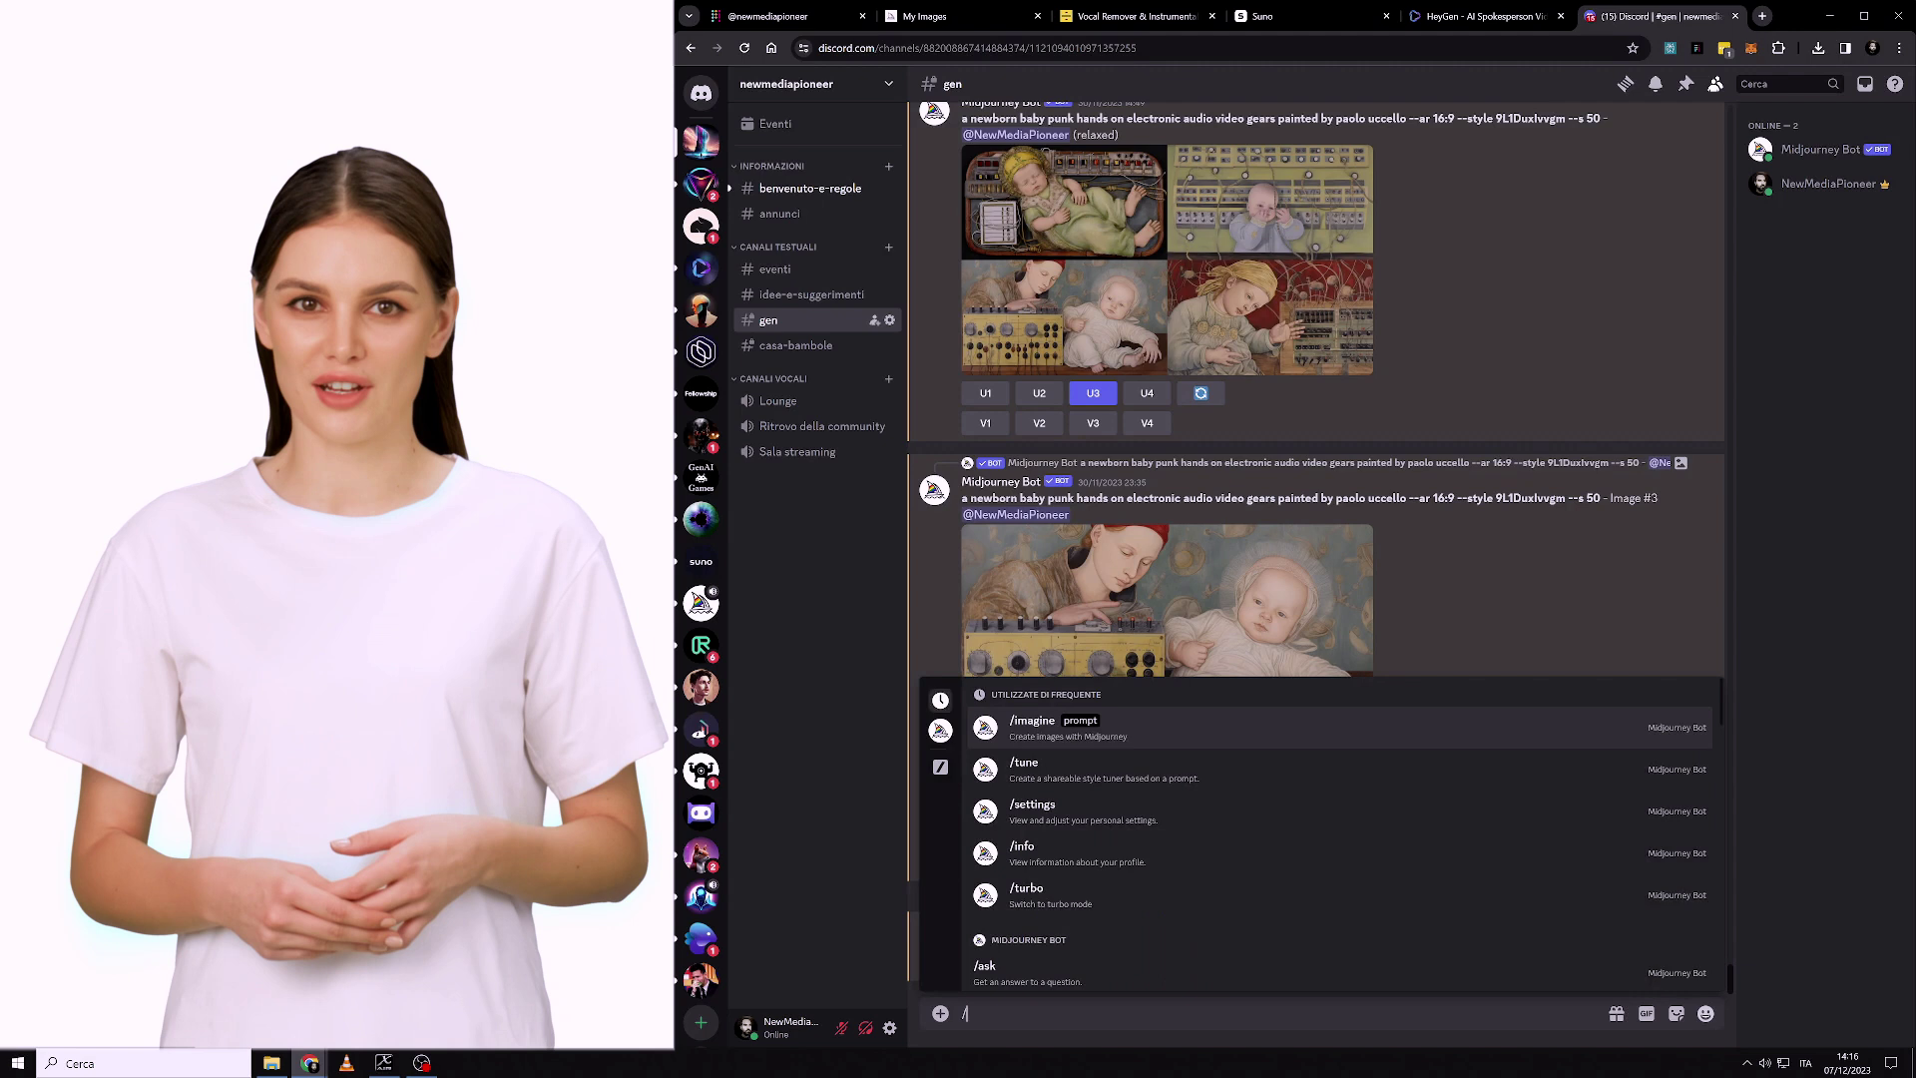
type("settings")
key("Return")
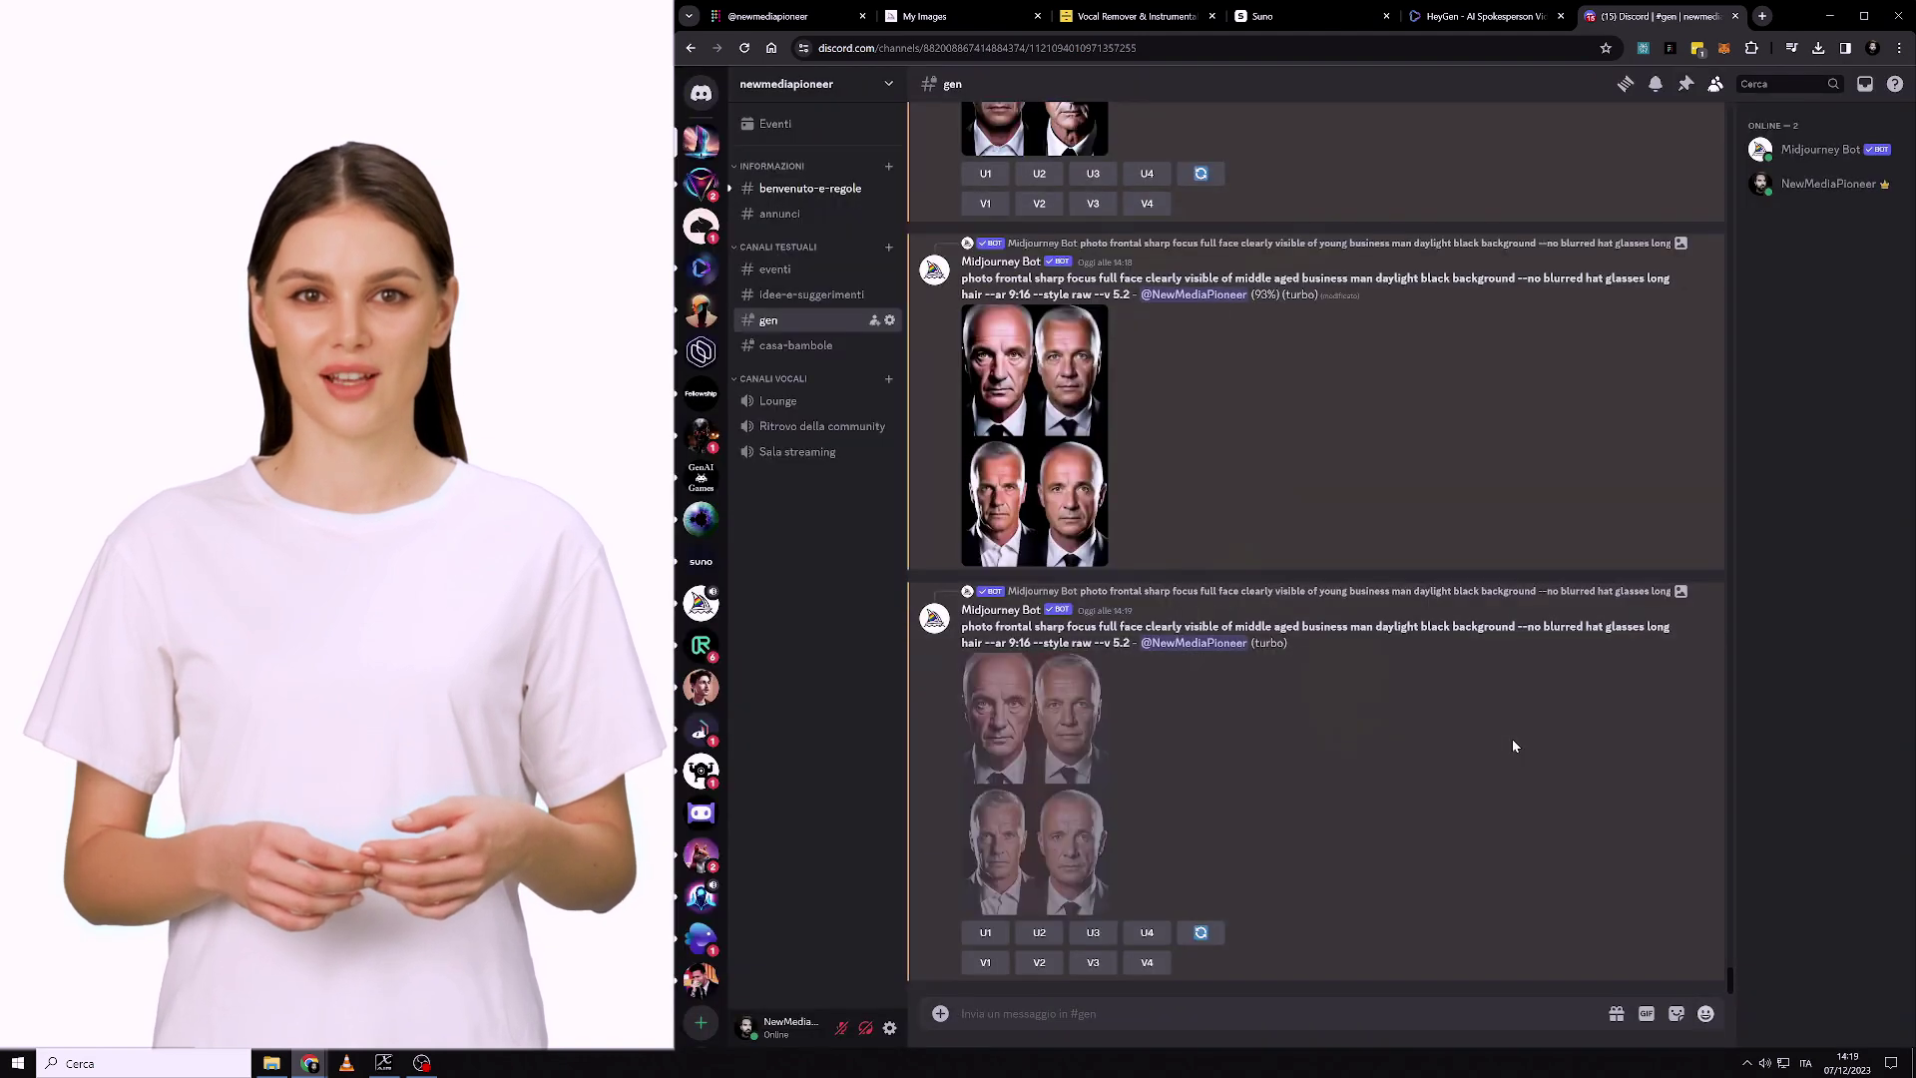
left_click(1063, 838)
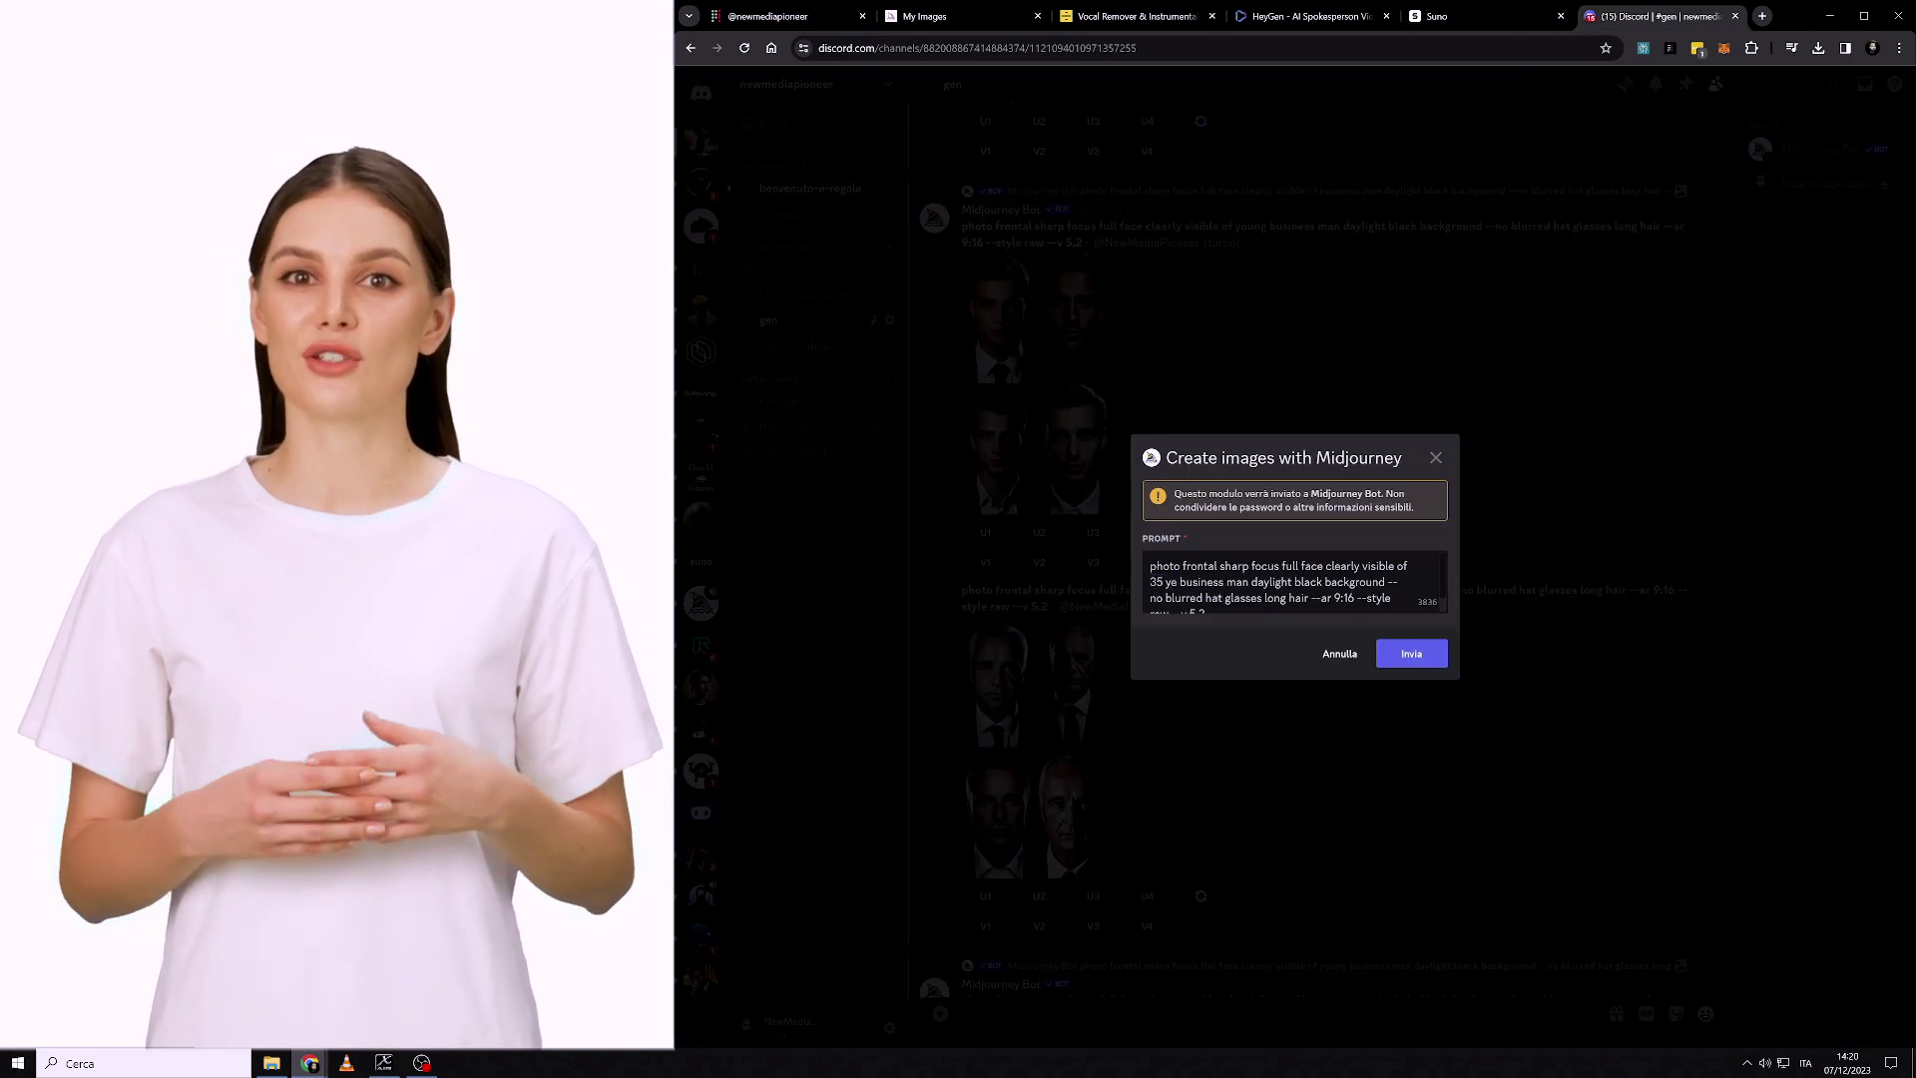
type("ar old business man daylight black")
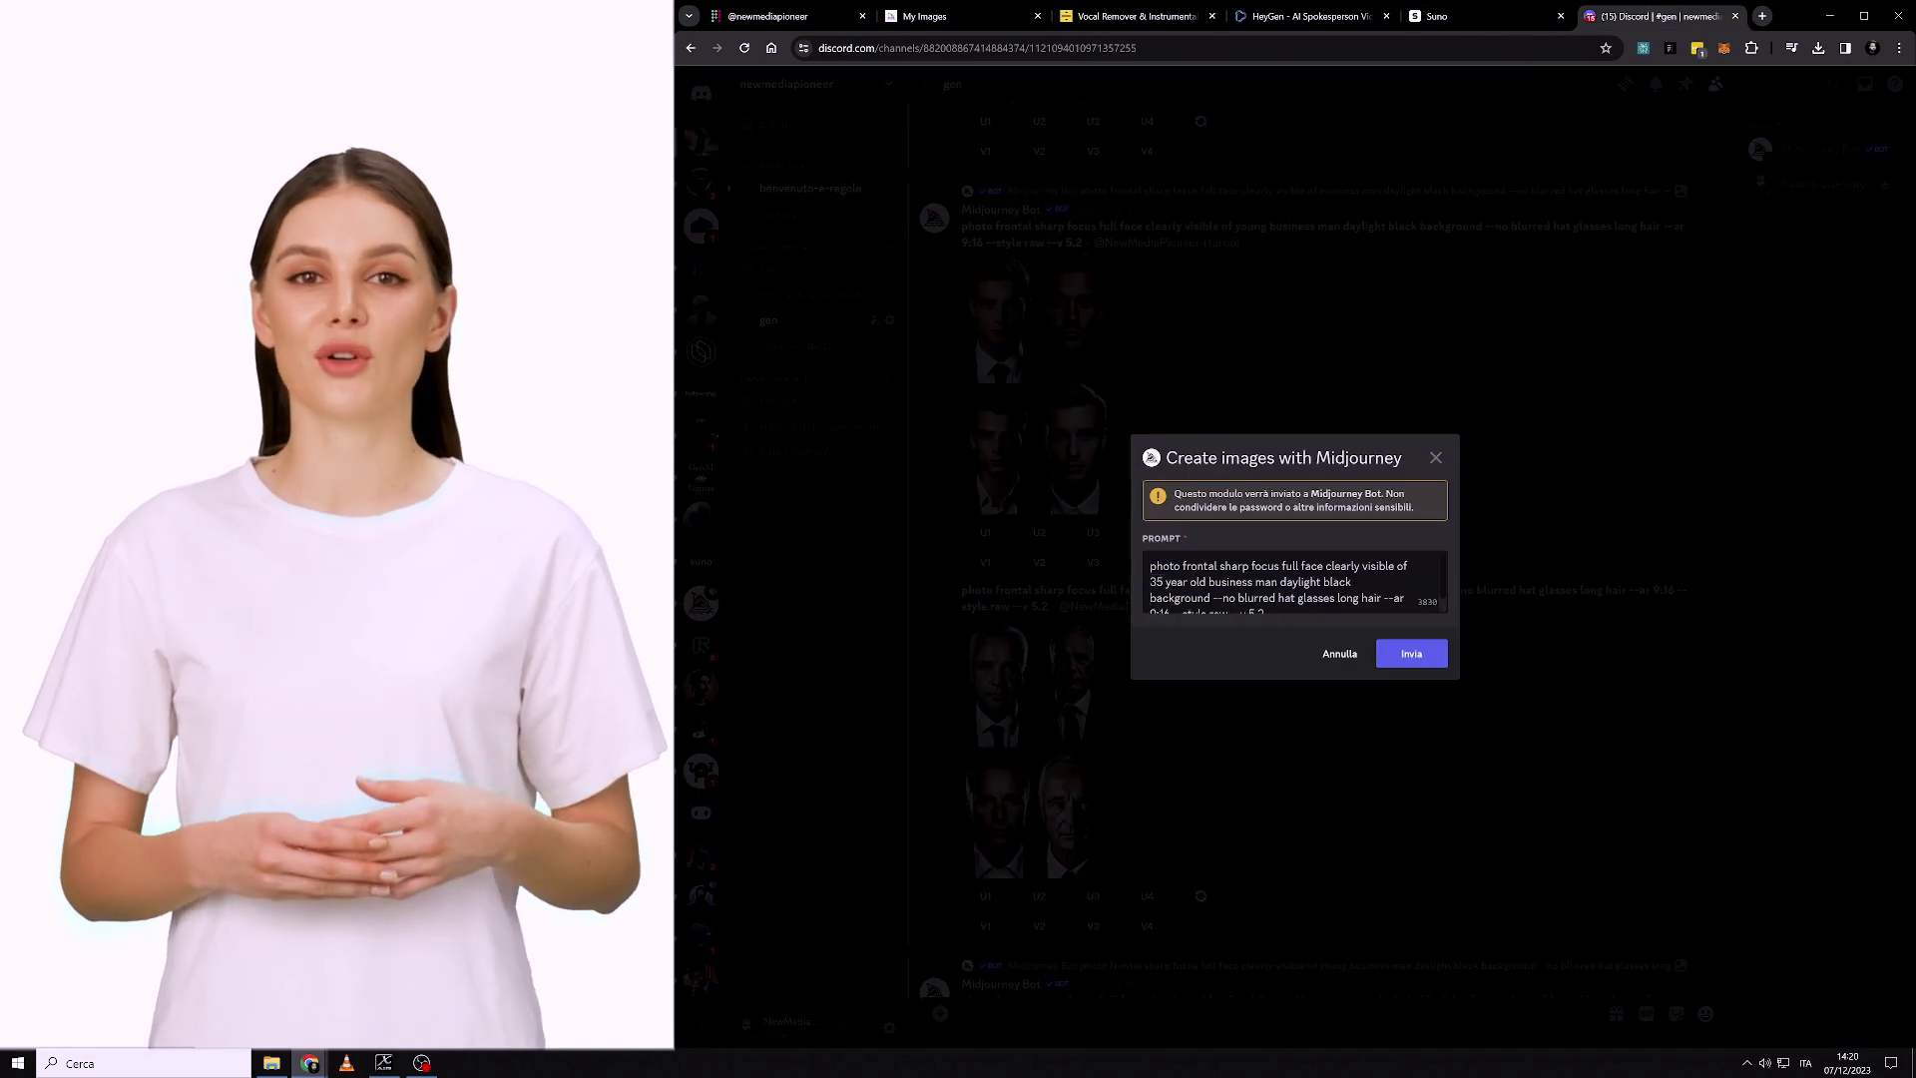
Step: Submit the 35-year-old businessman prompt and make strong variations of portrait 3
left_click(1411, 653)
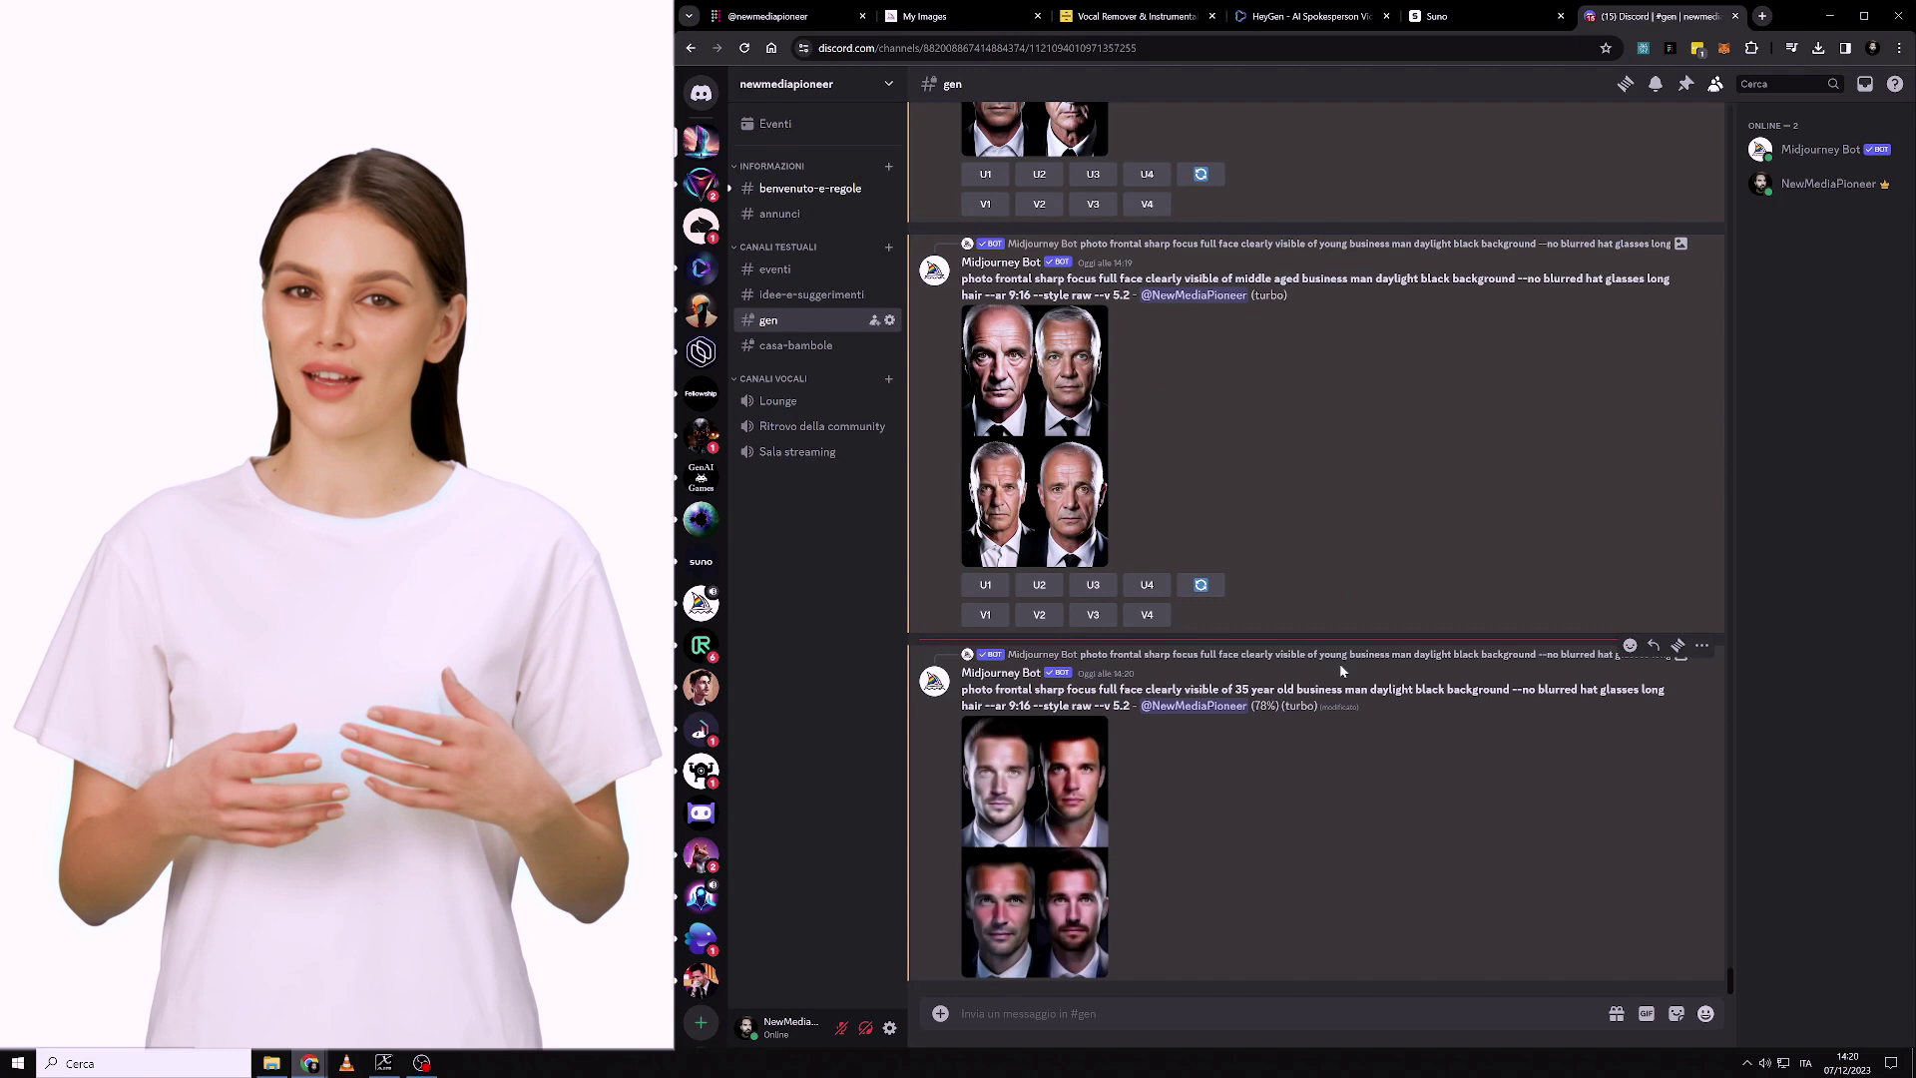
left_click(1033, 838)
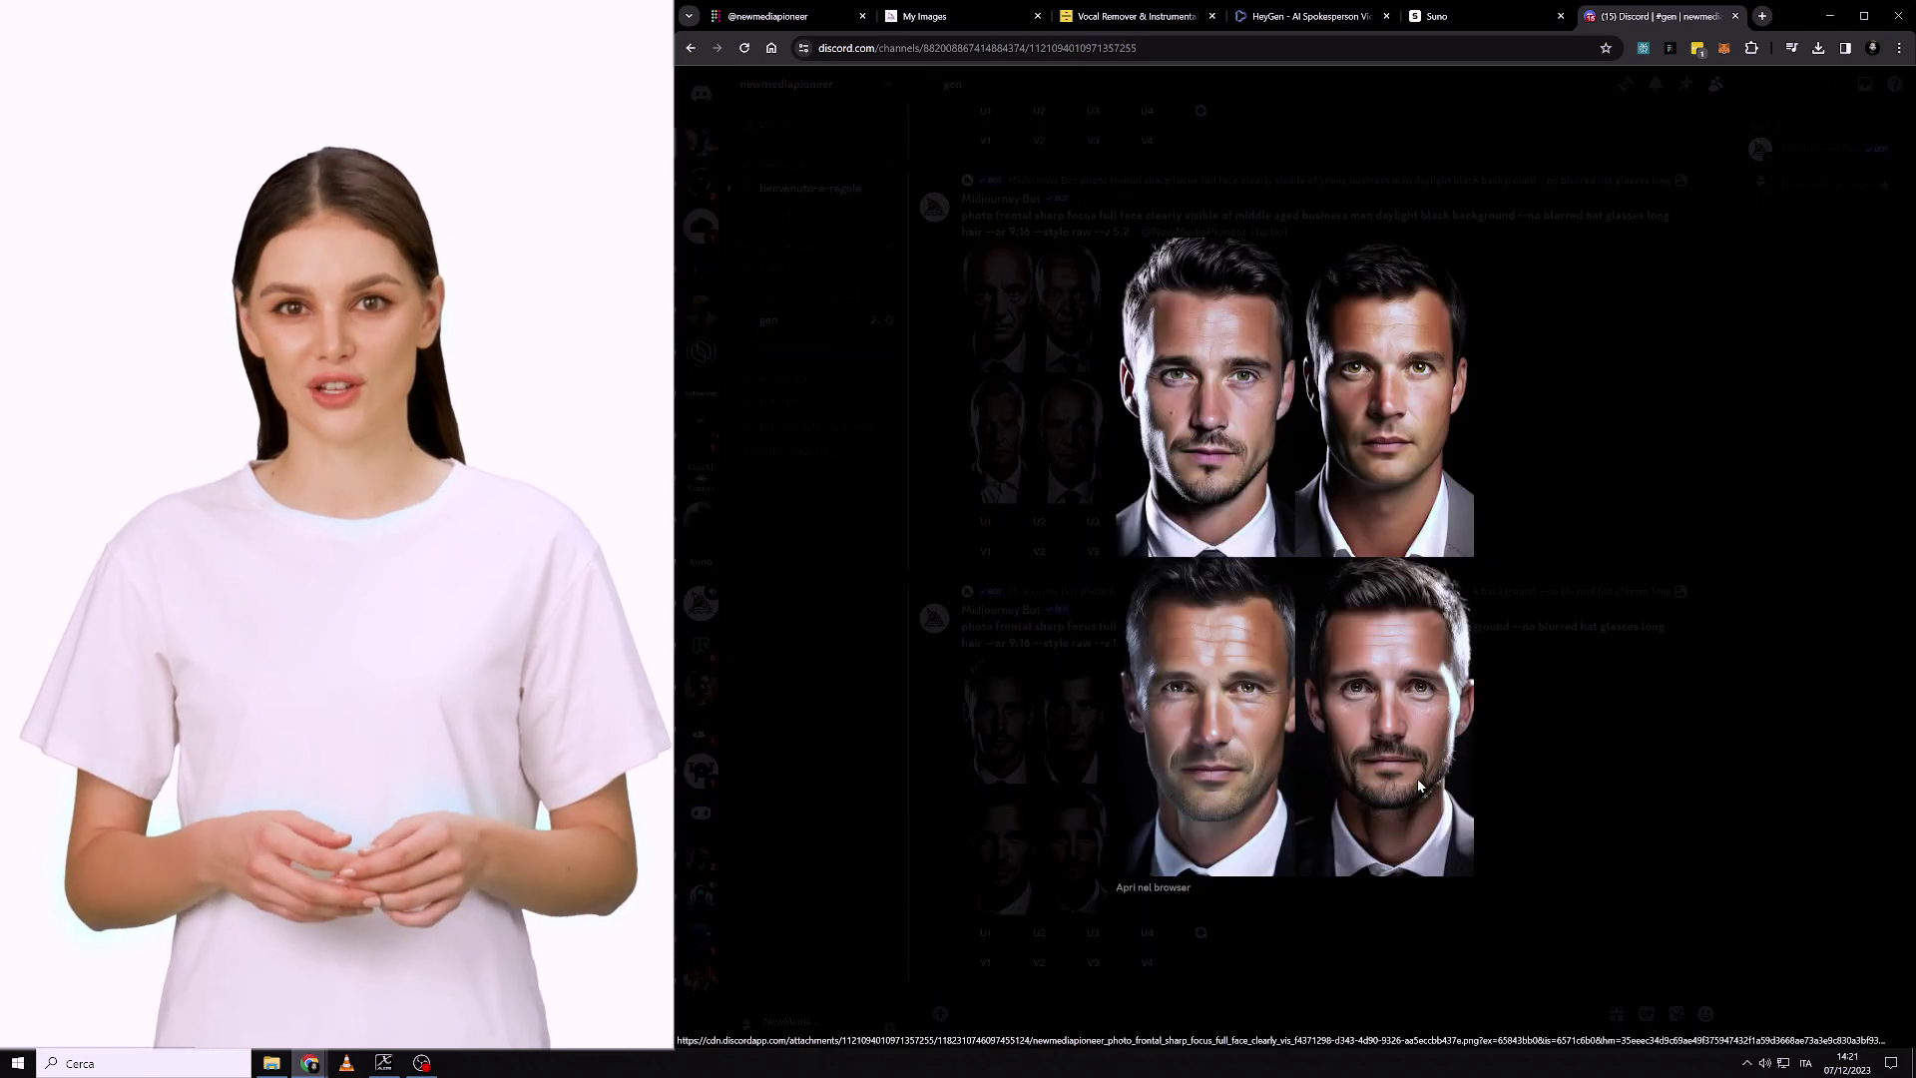
key("Escape")
left_click(1094, 811)
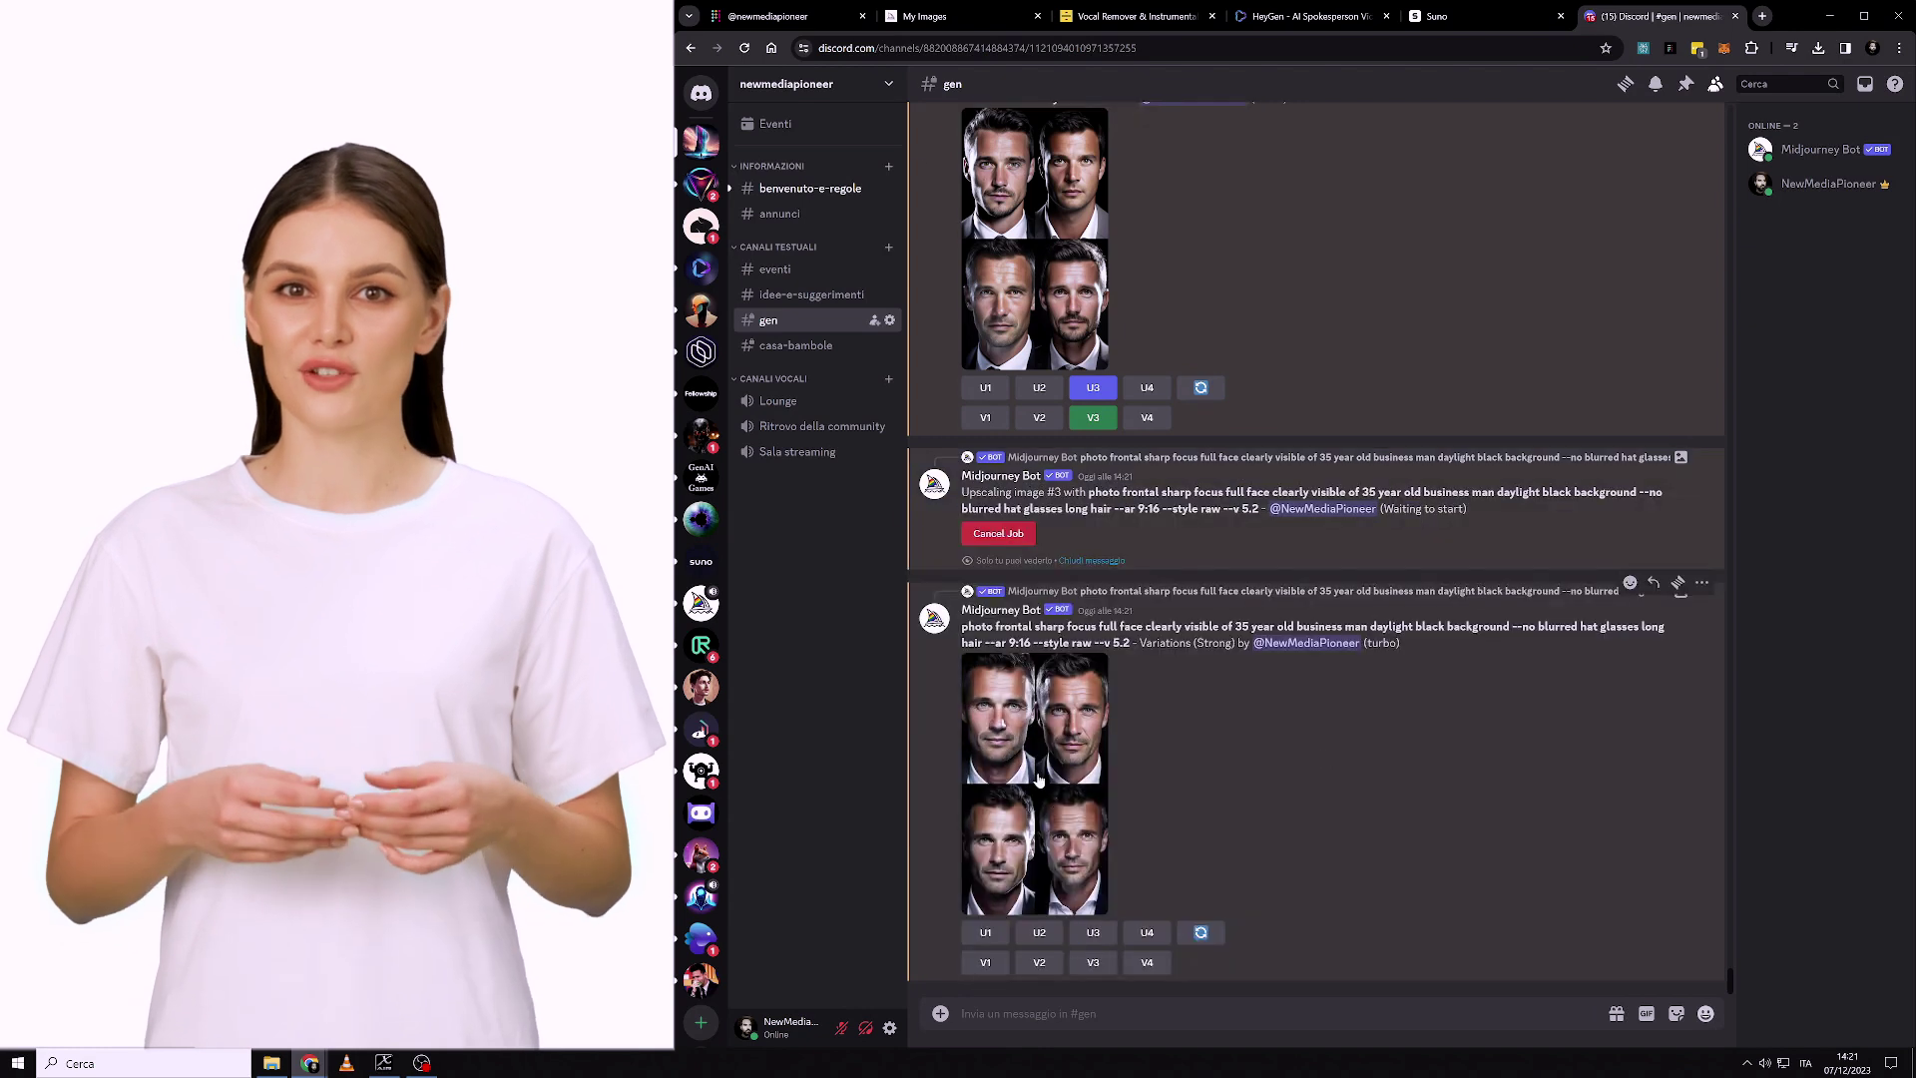
left_click(1052, 501)
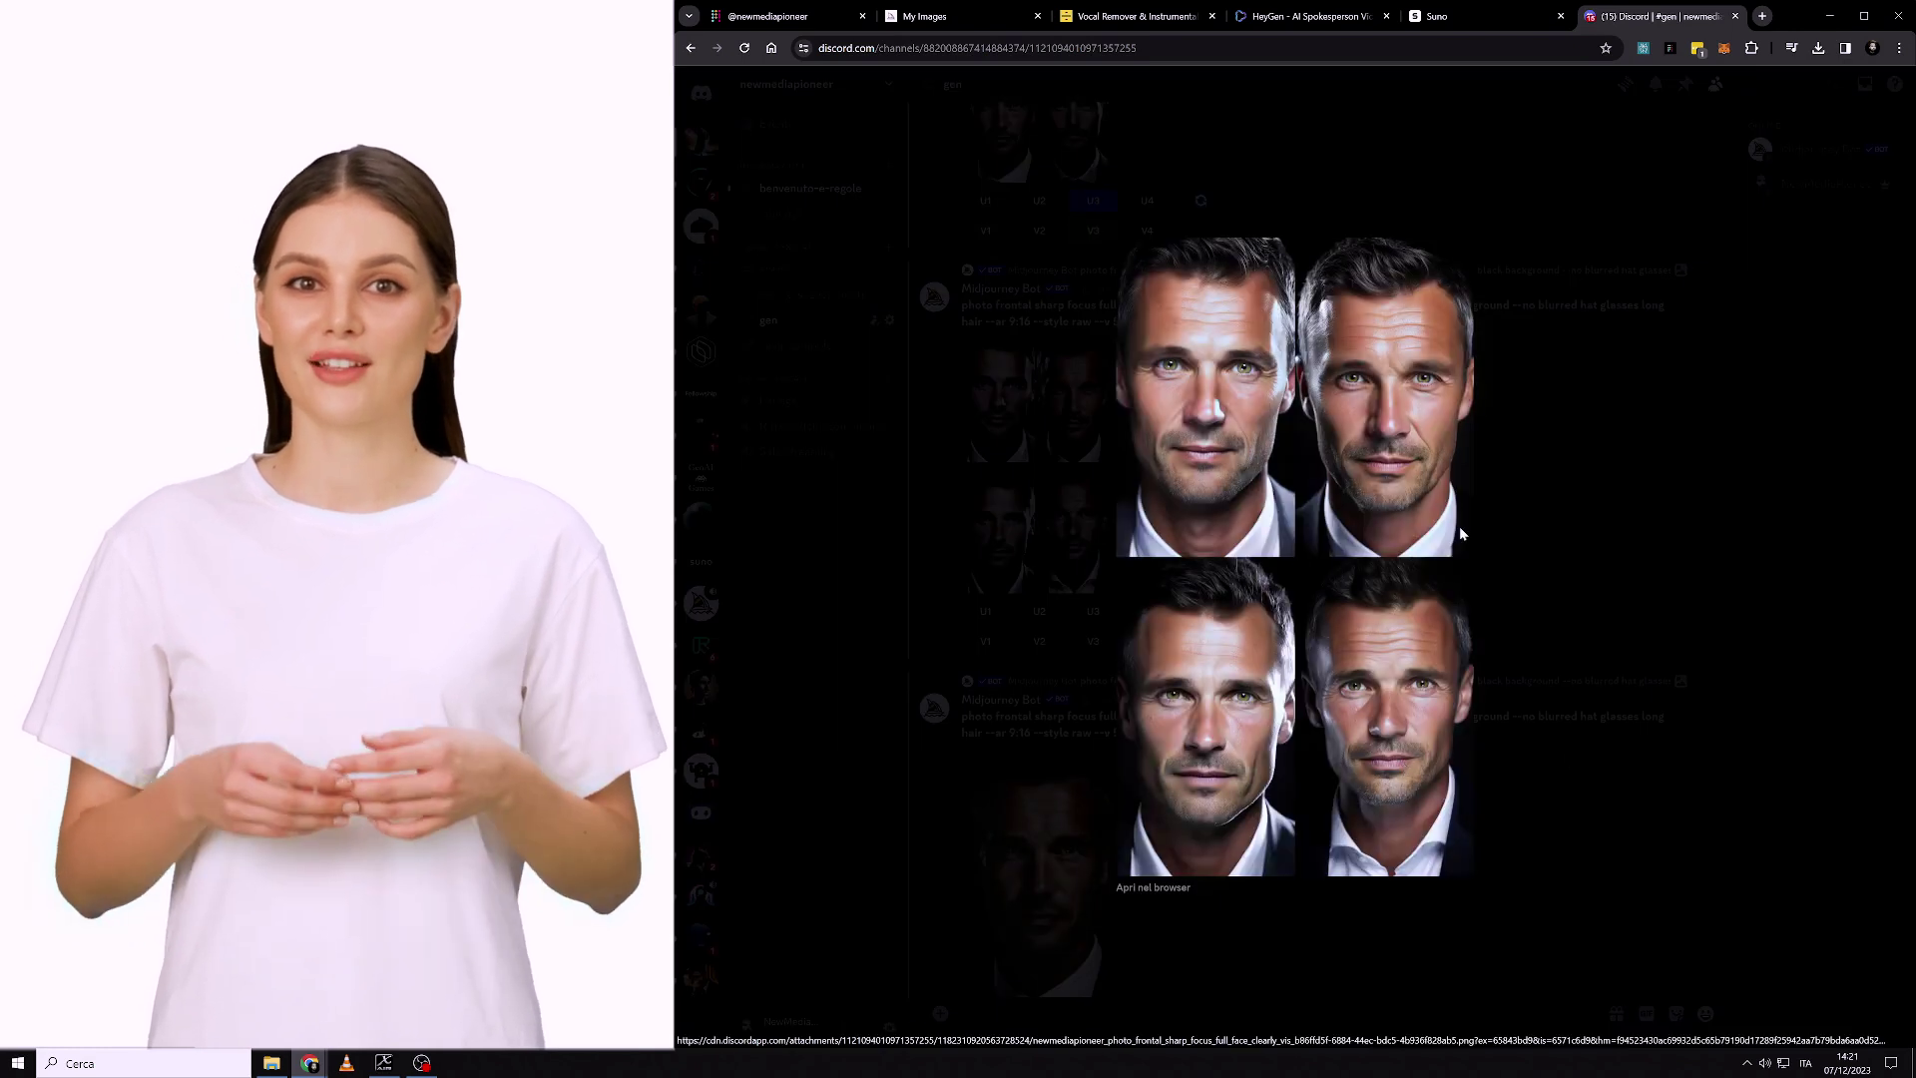
key("Escape")
Step: Zoom out the upscaled portrait 2x and upscale the fourth zoomed-out result
left_click(1057, 739)
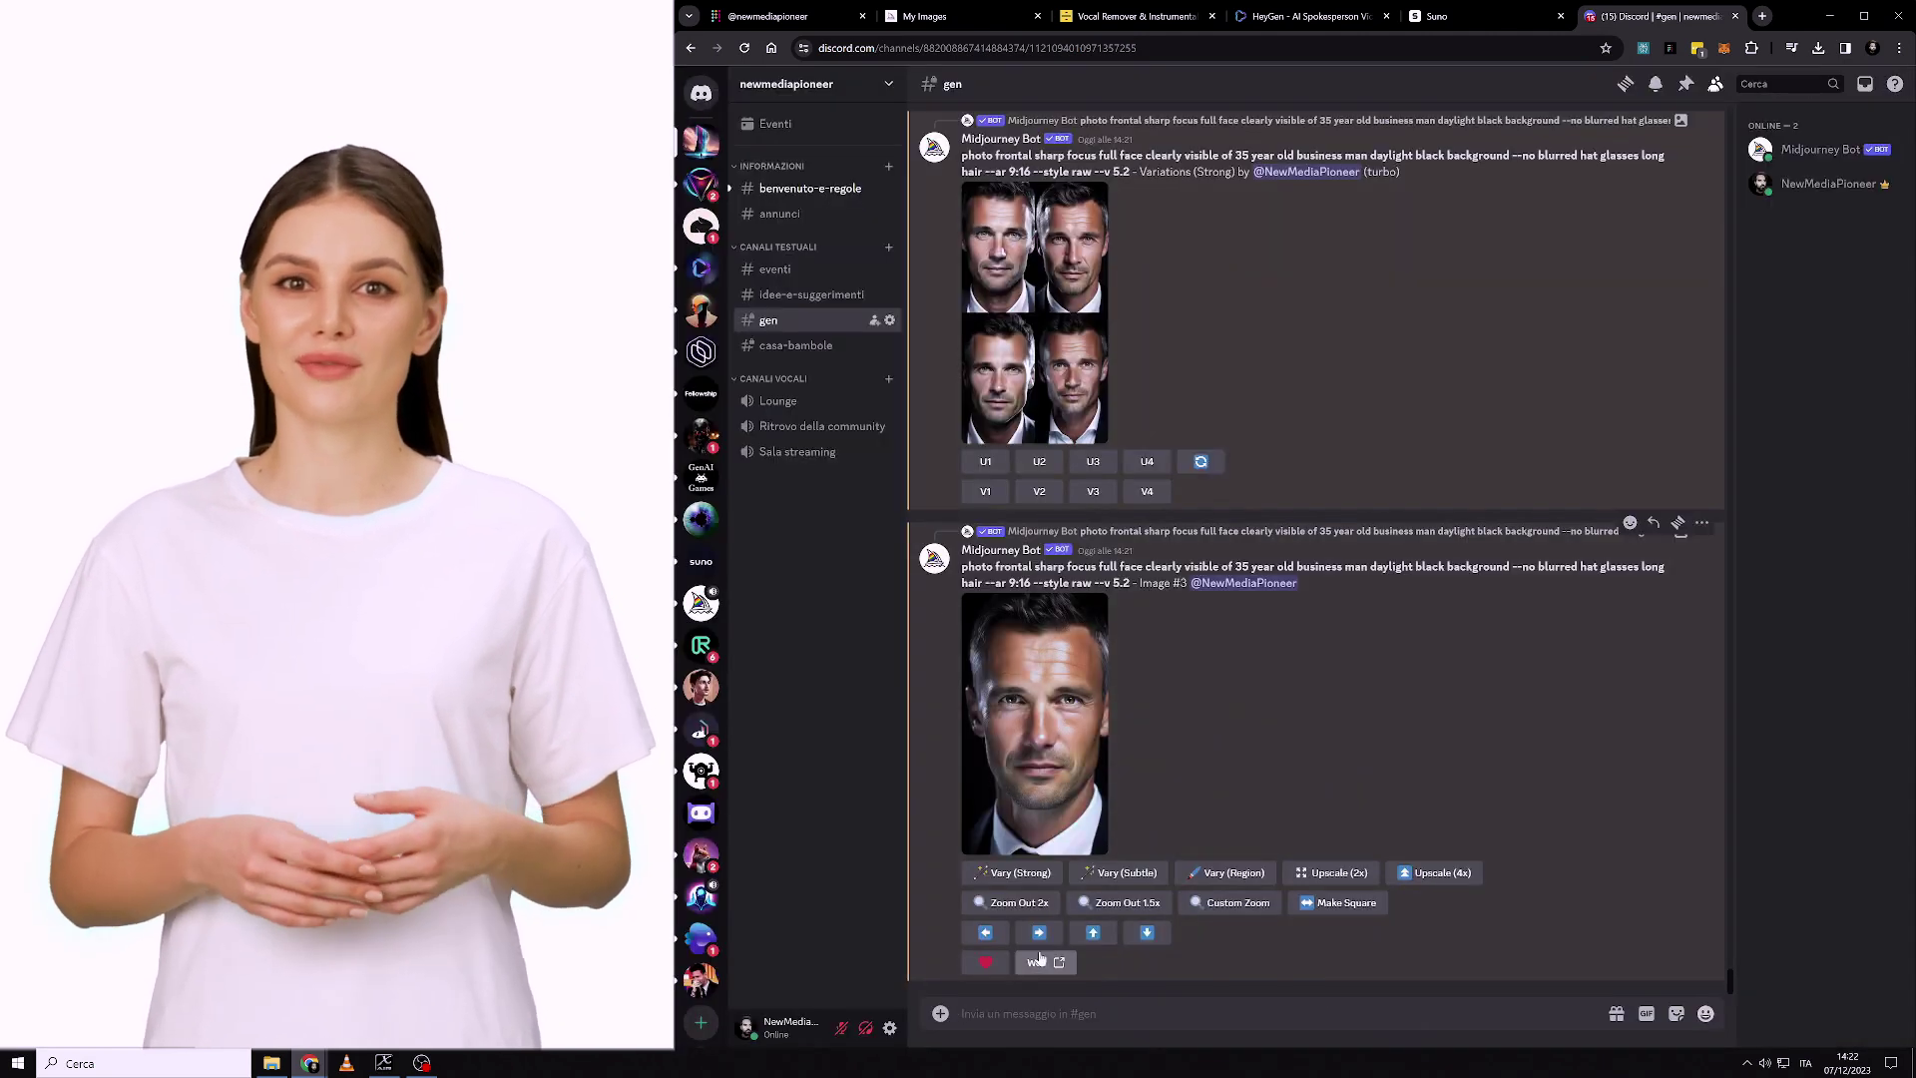
left_click(1019, 901)
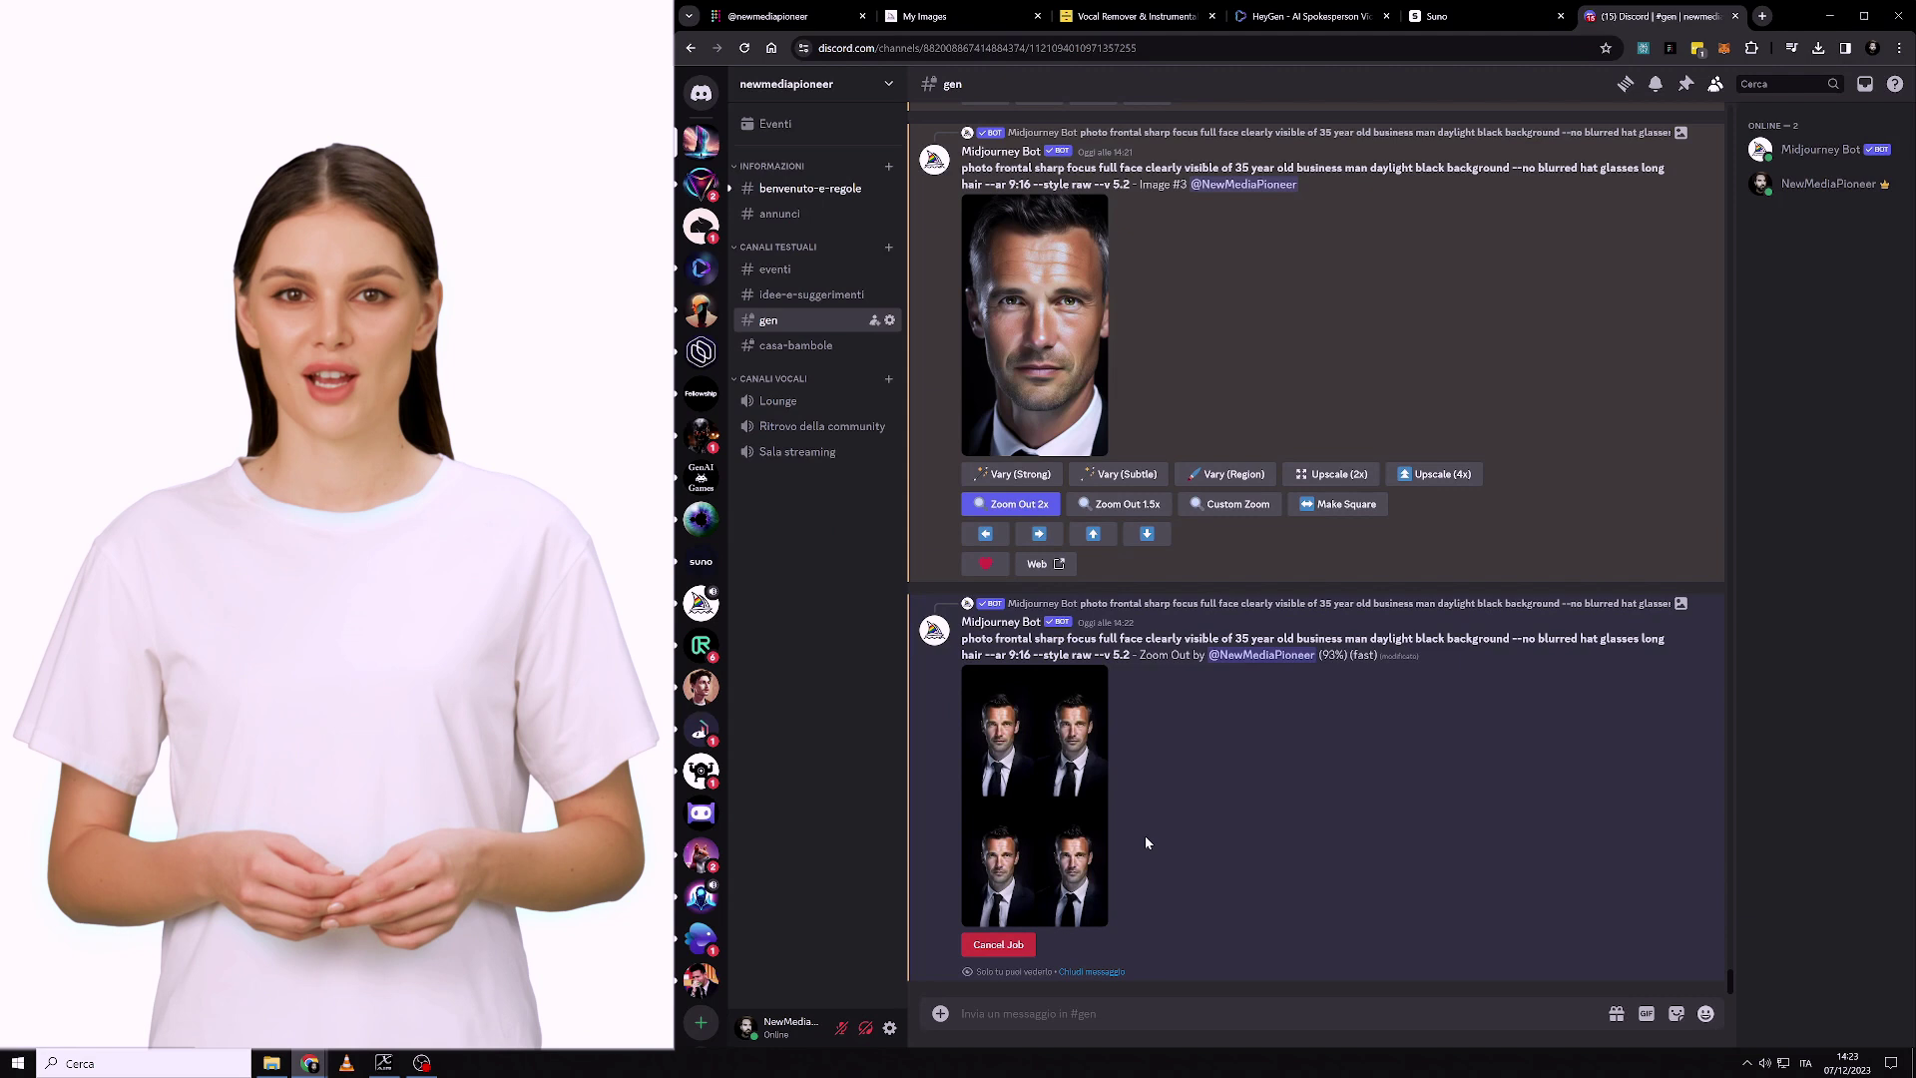
left_click(1023, 789)
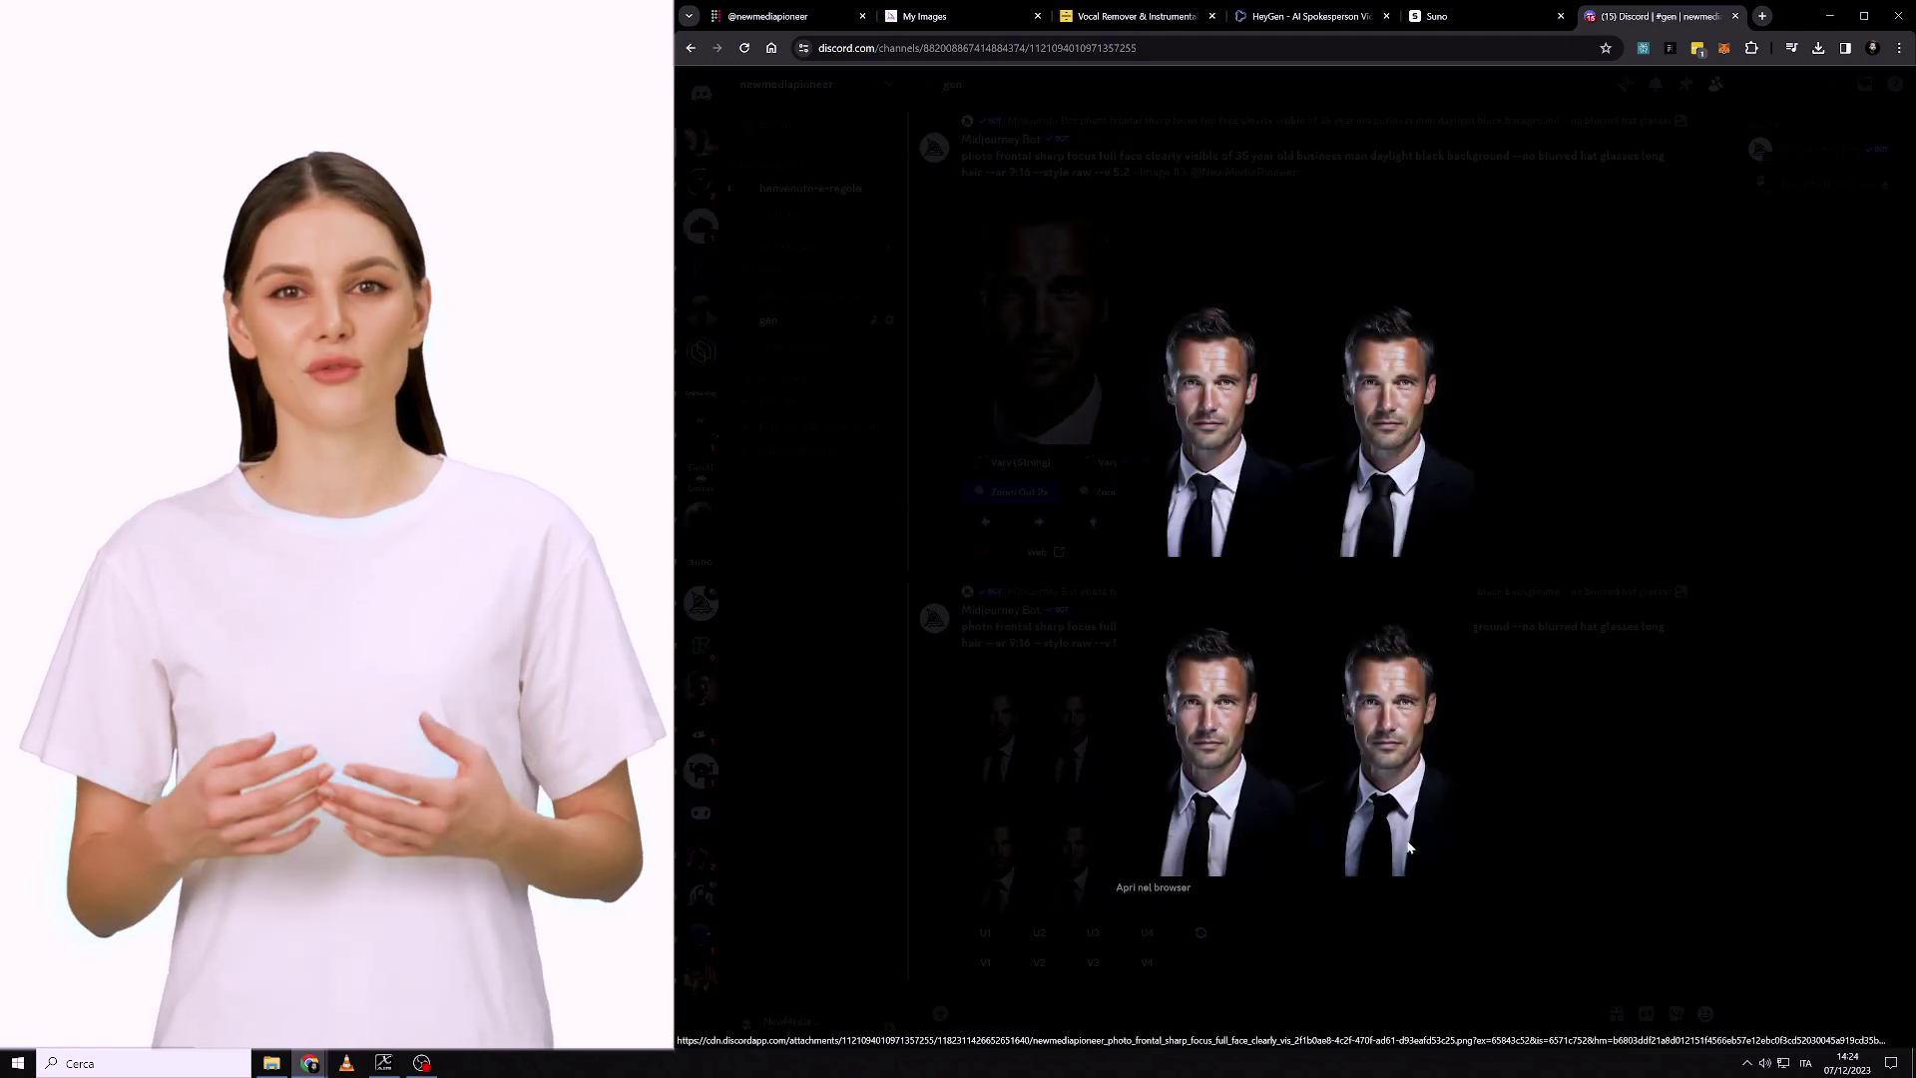
left_click(1376, 903)
left_click(1143, 929)
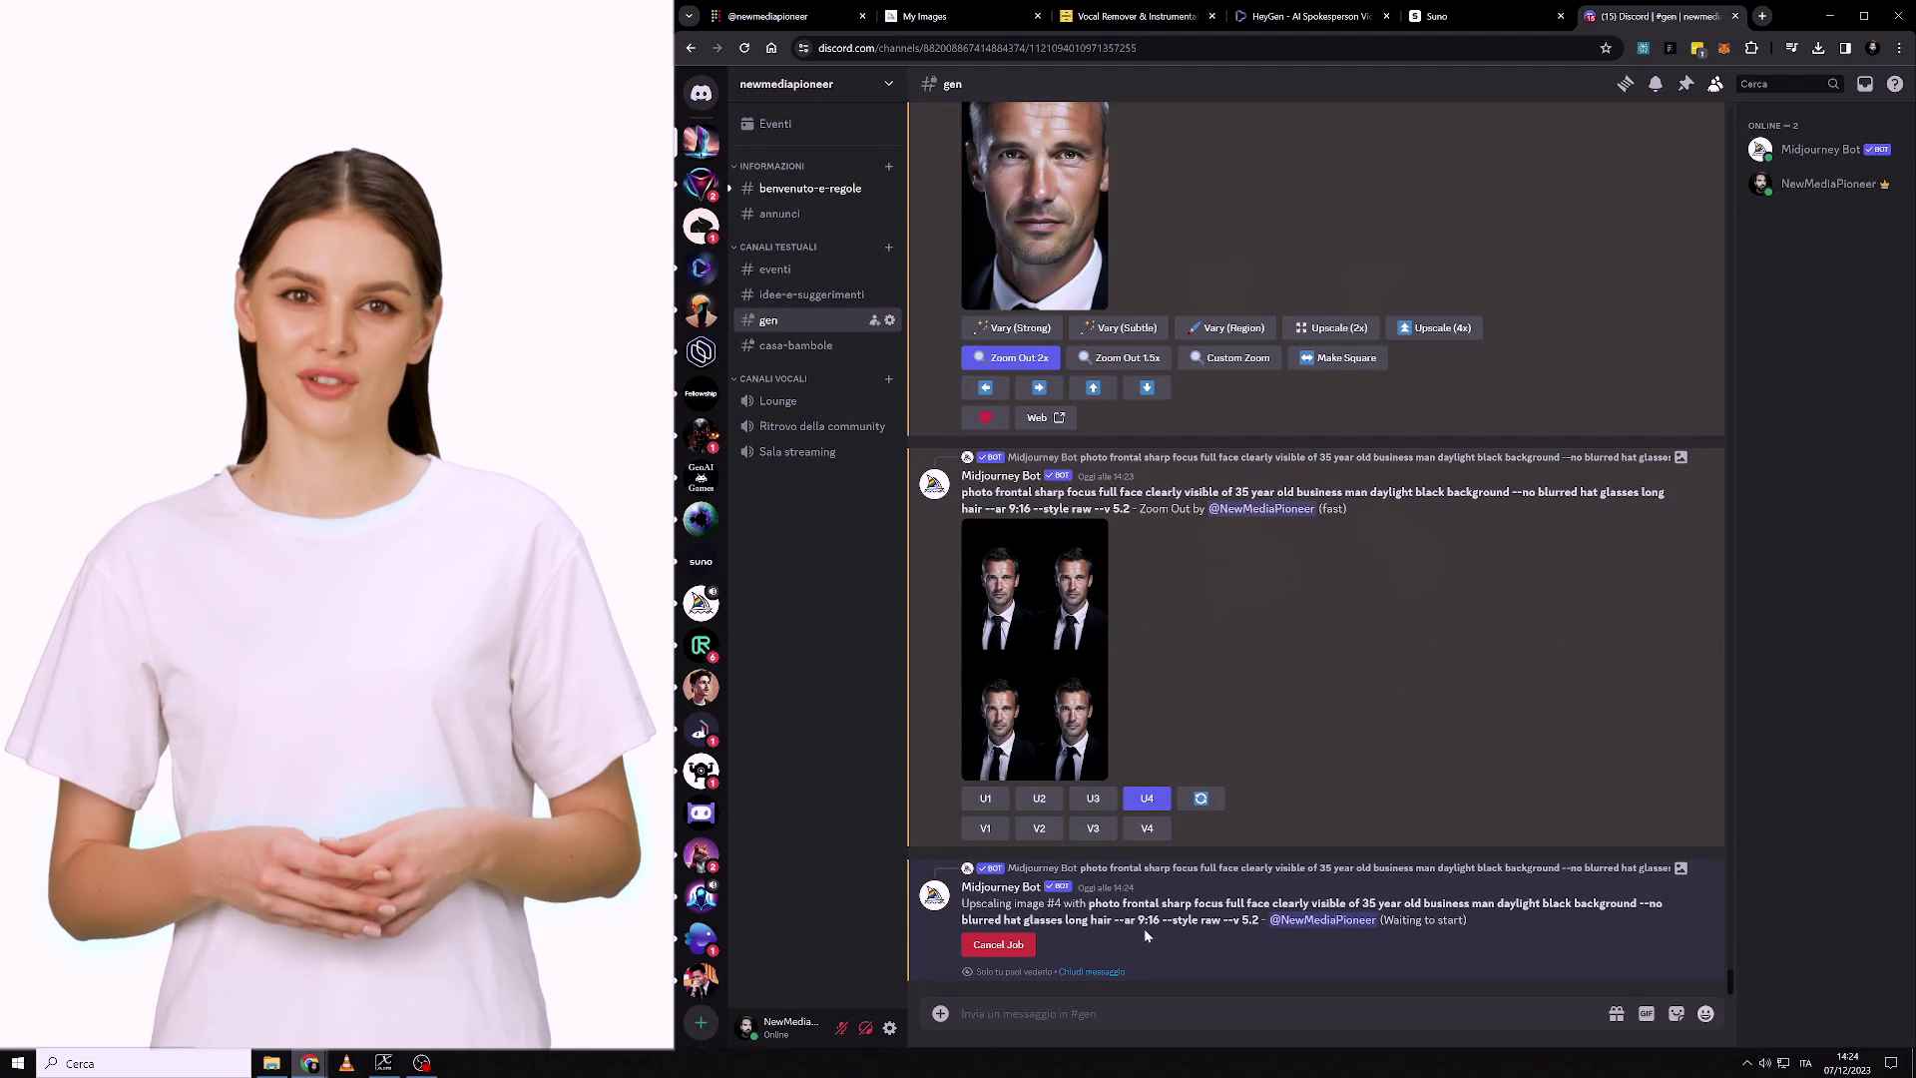
left_click(1073, 745)
left_click(1581, 766)
Step: Zoom out 1.5x, upscale Image #1, then upscale it again by 2x
left_click(1121, 791)
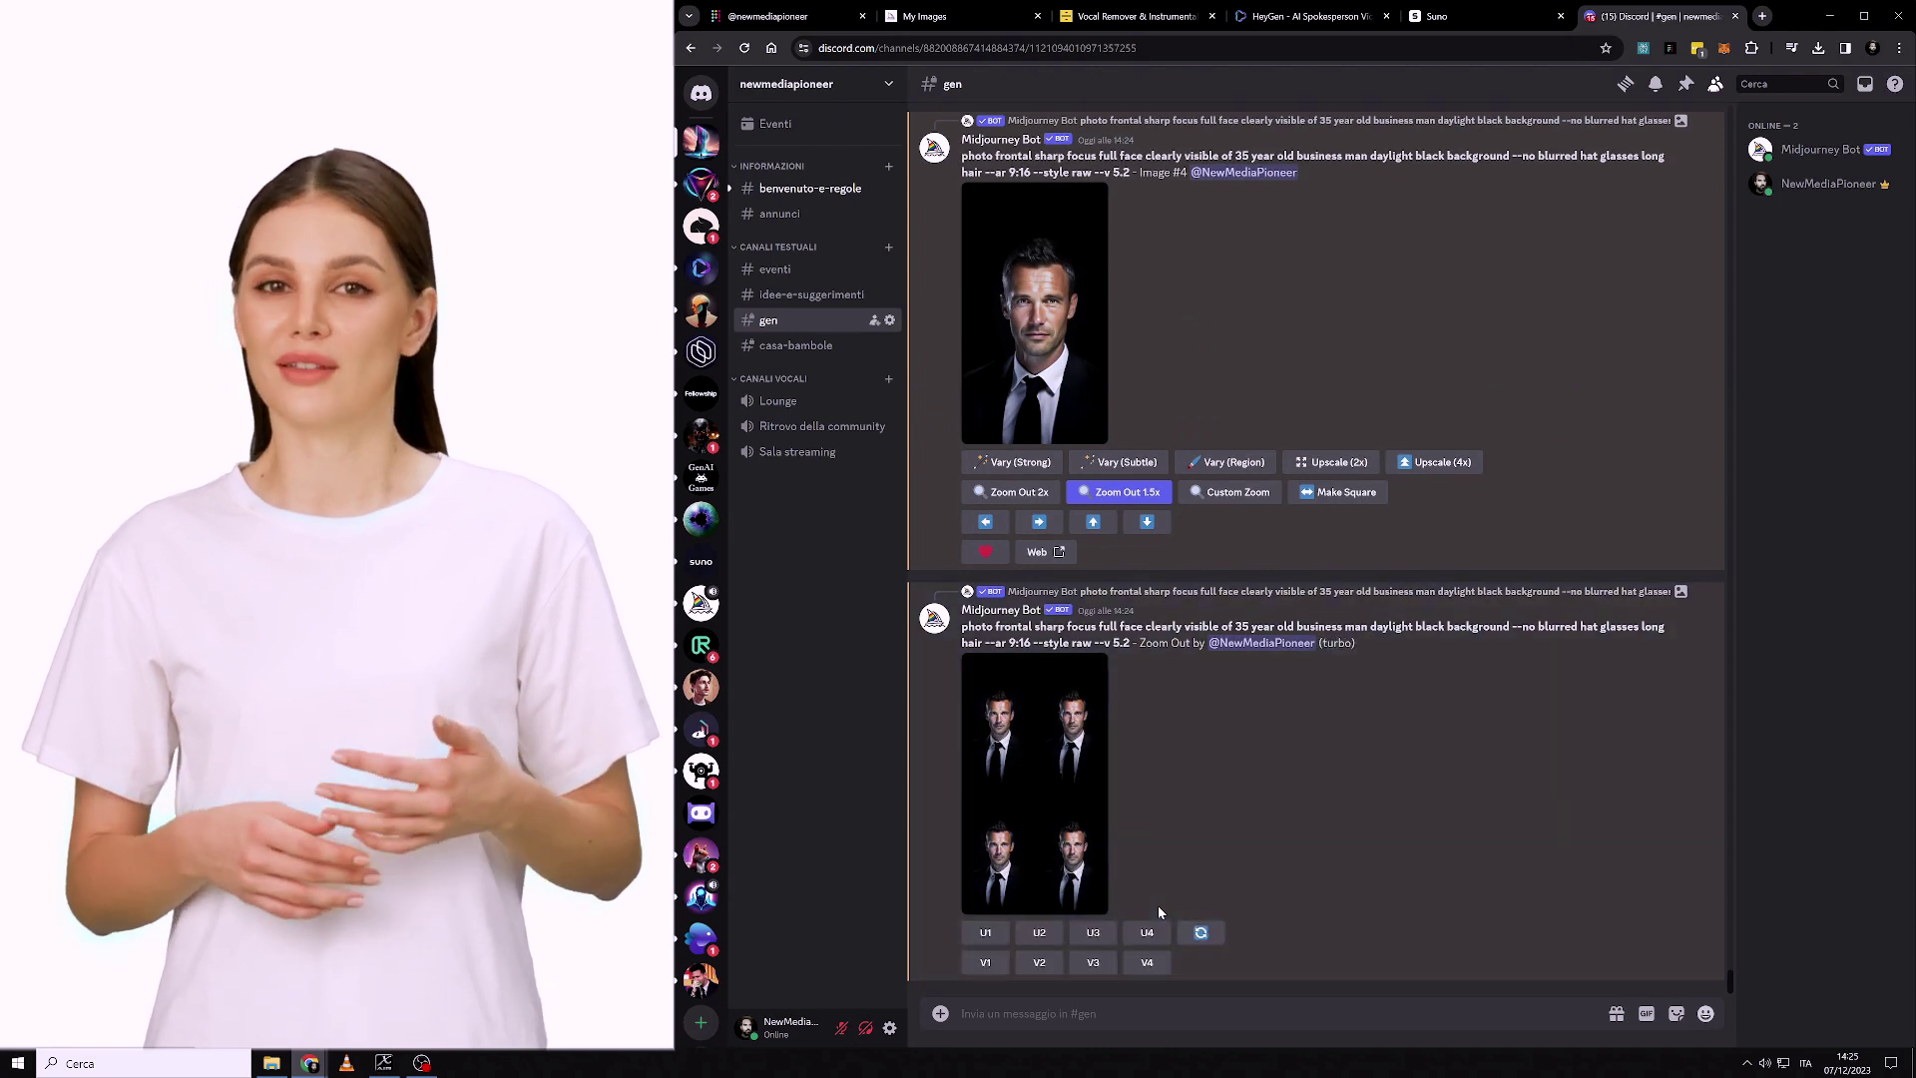
left_click(1026, 750)
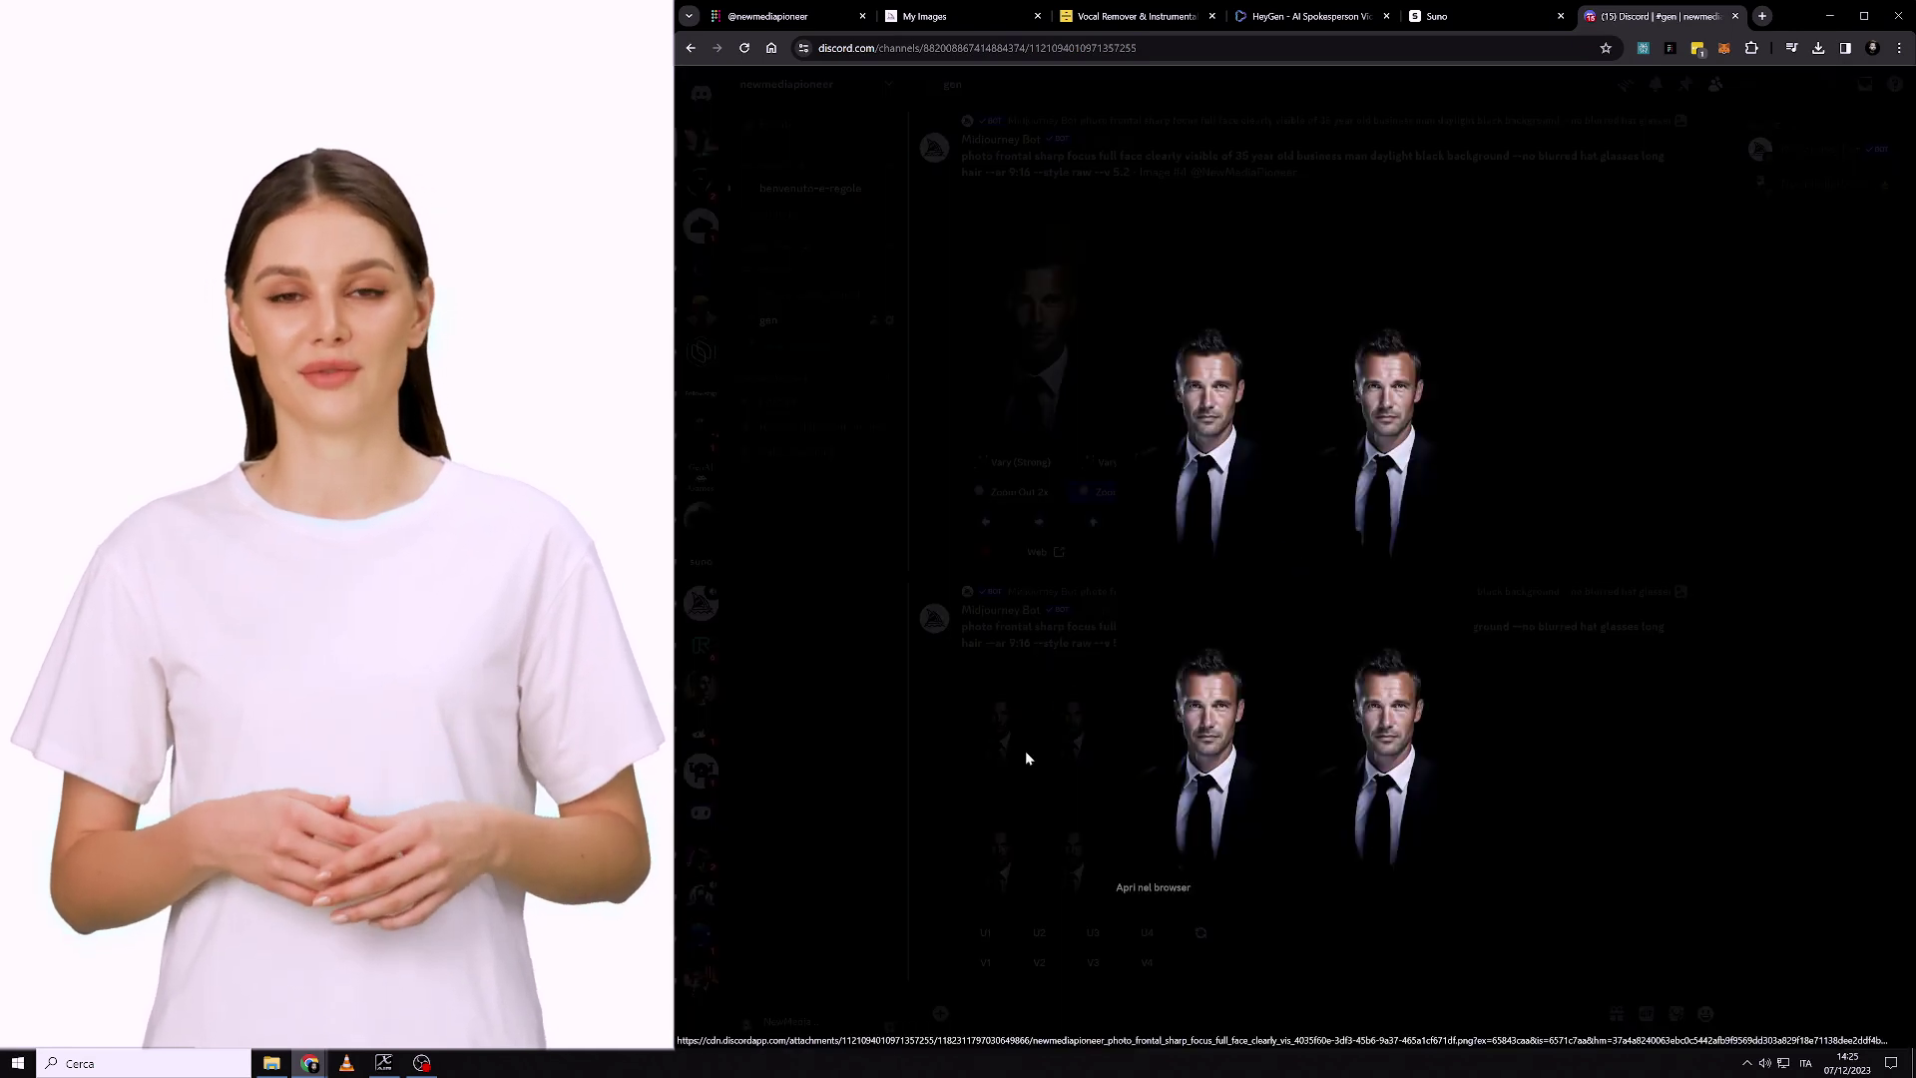
left_click(1350, 574)
left_click(986, 933)
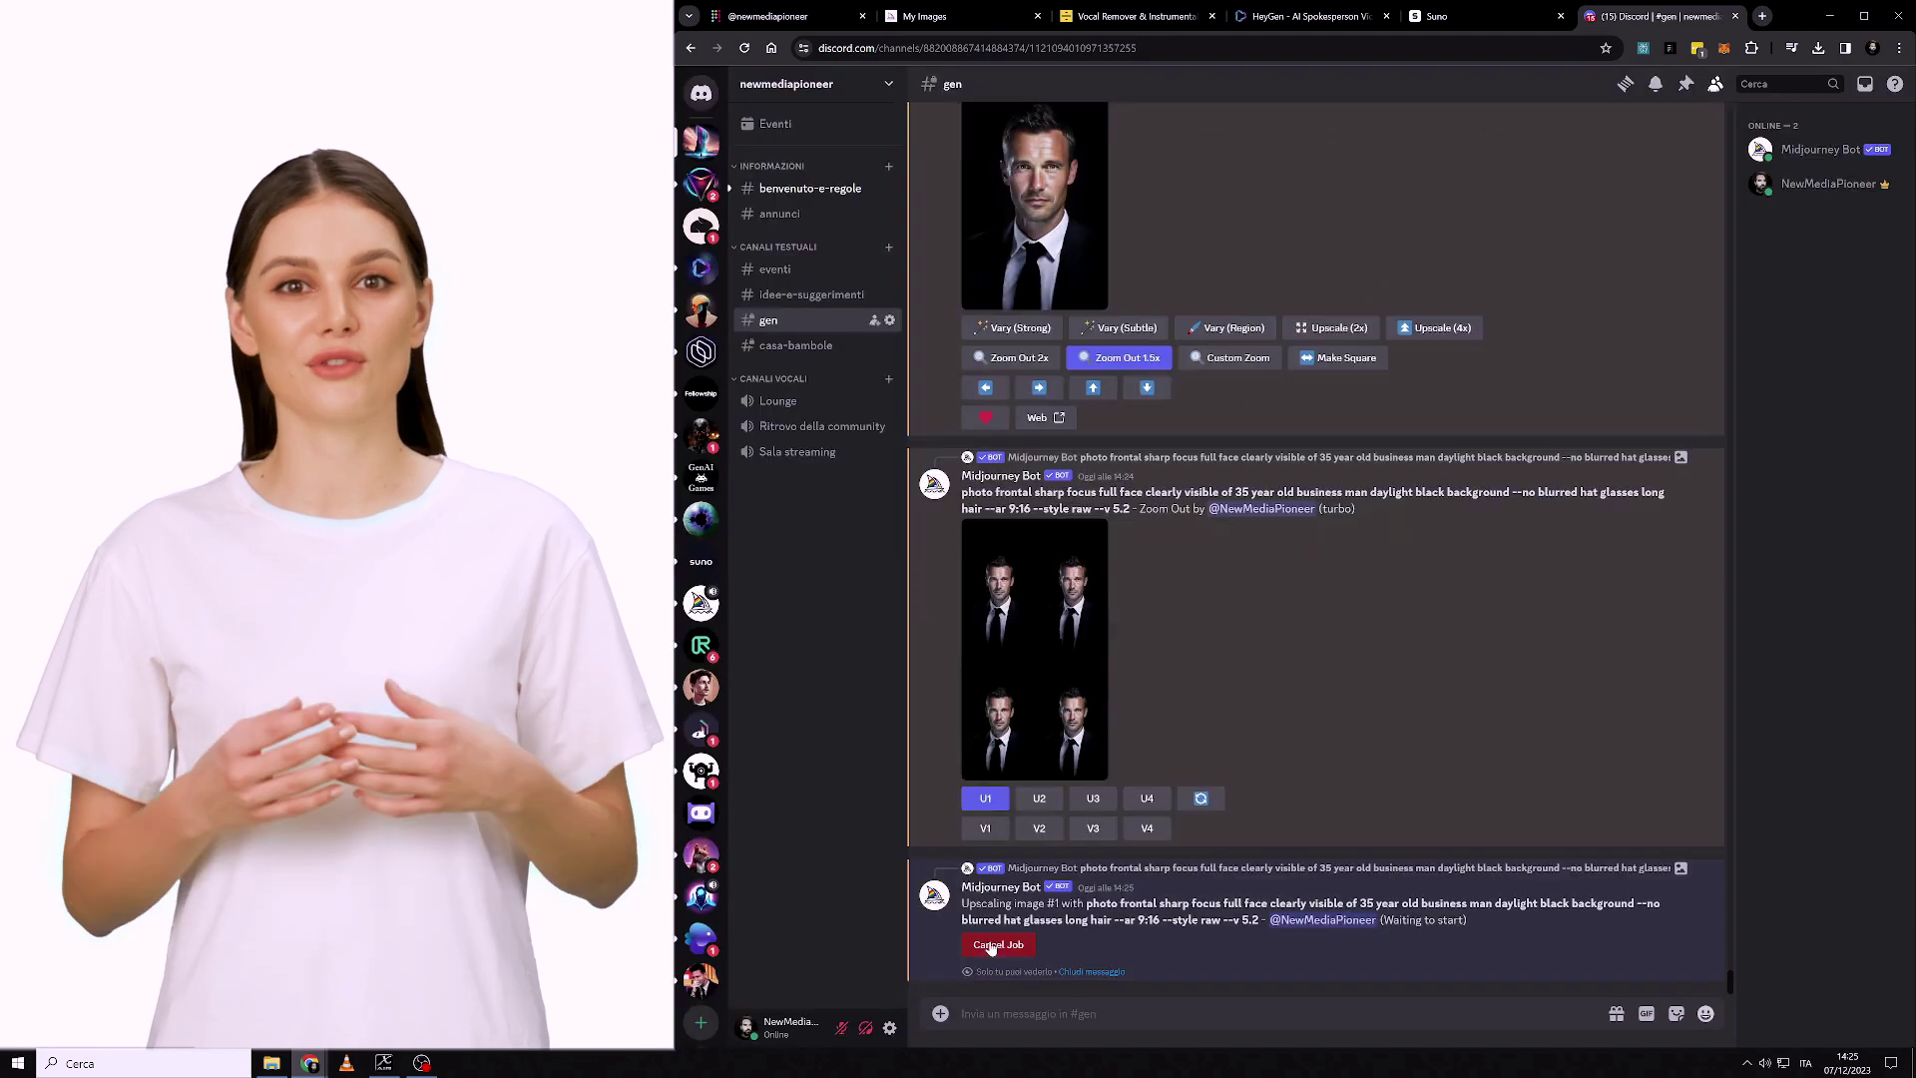
left_click(1034, 720)
left_click(1396, 762)
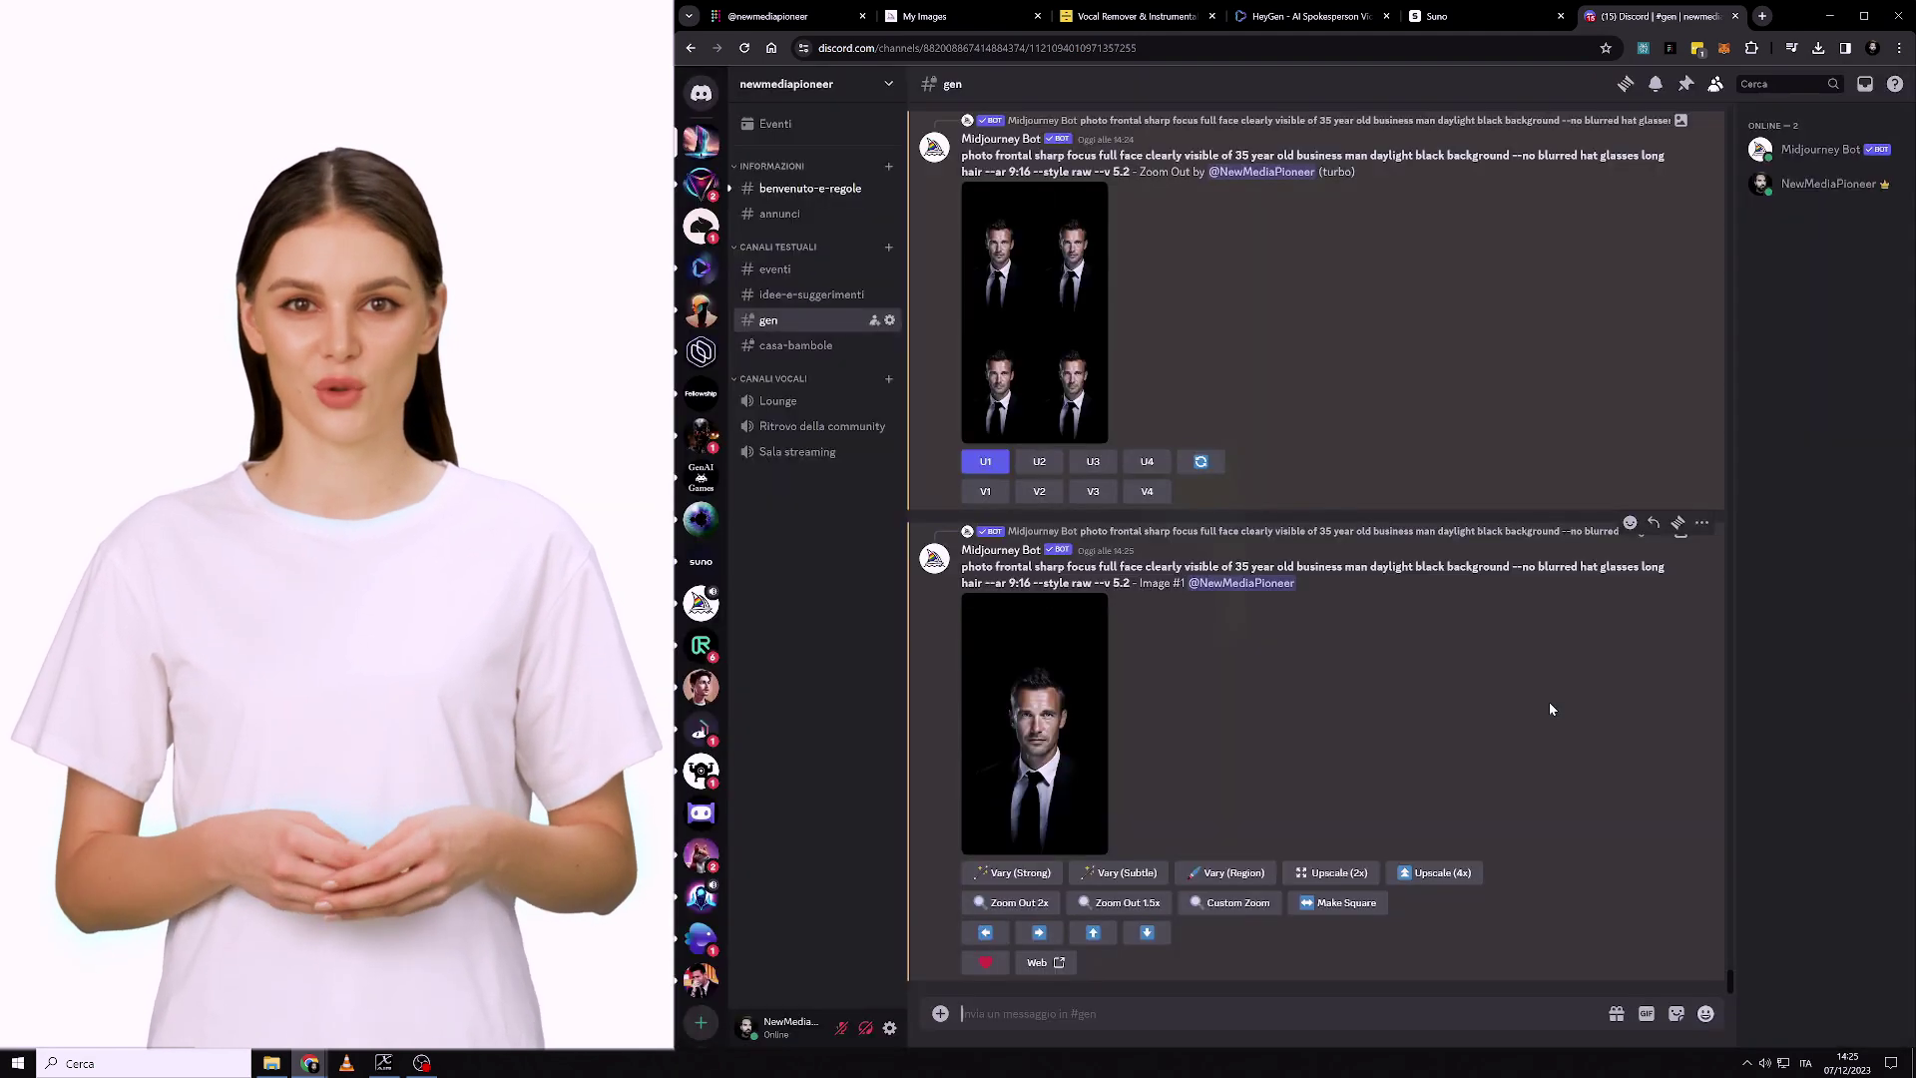
left_click(1347, 877)
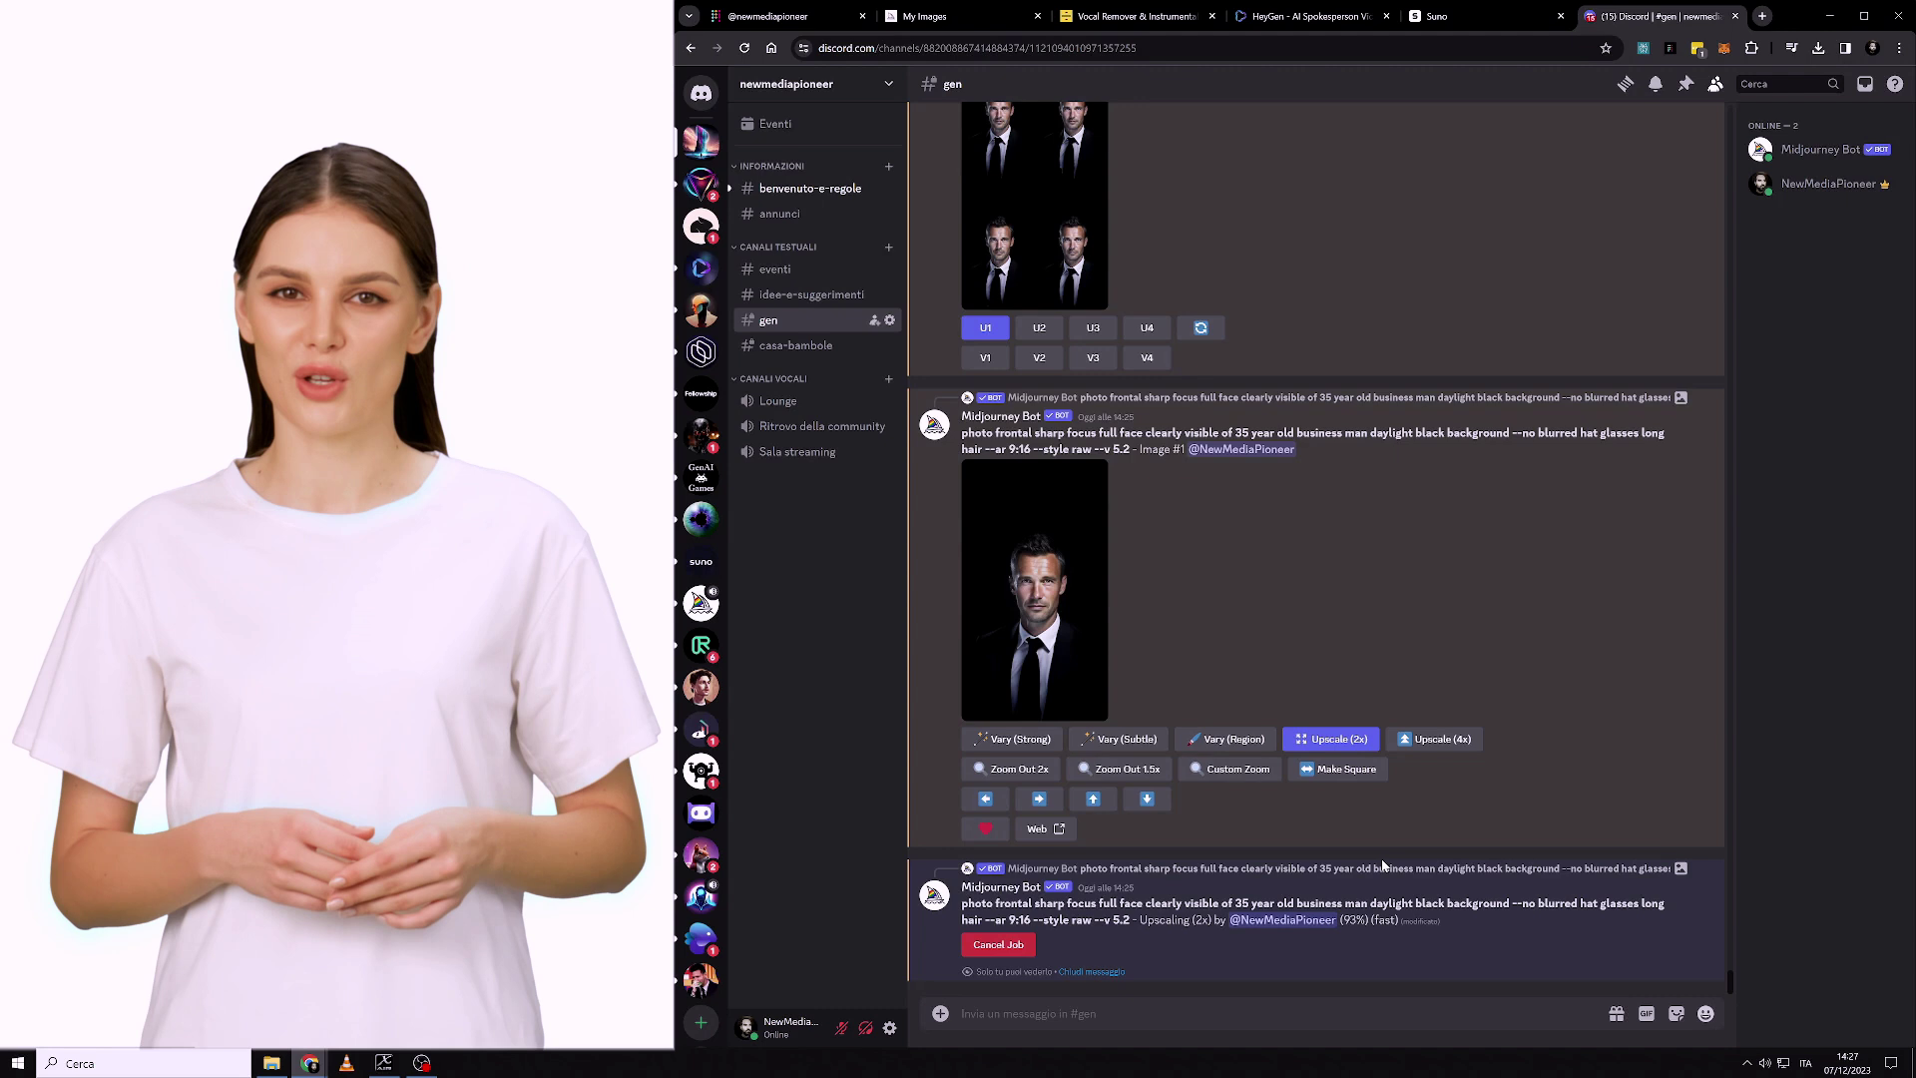
Step: Open the 2x upscaled portrait full size in the browser and save the image
left_click(1033, 674)
left_click(1163, 894)
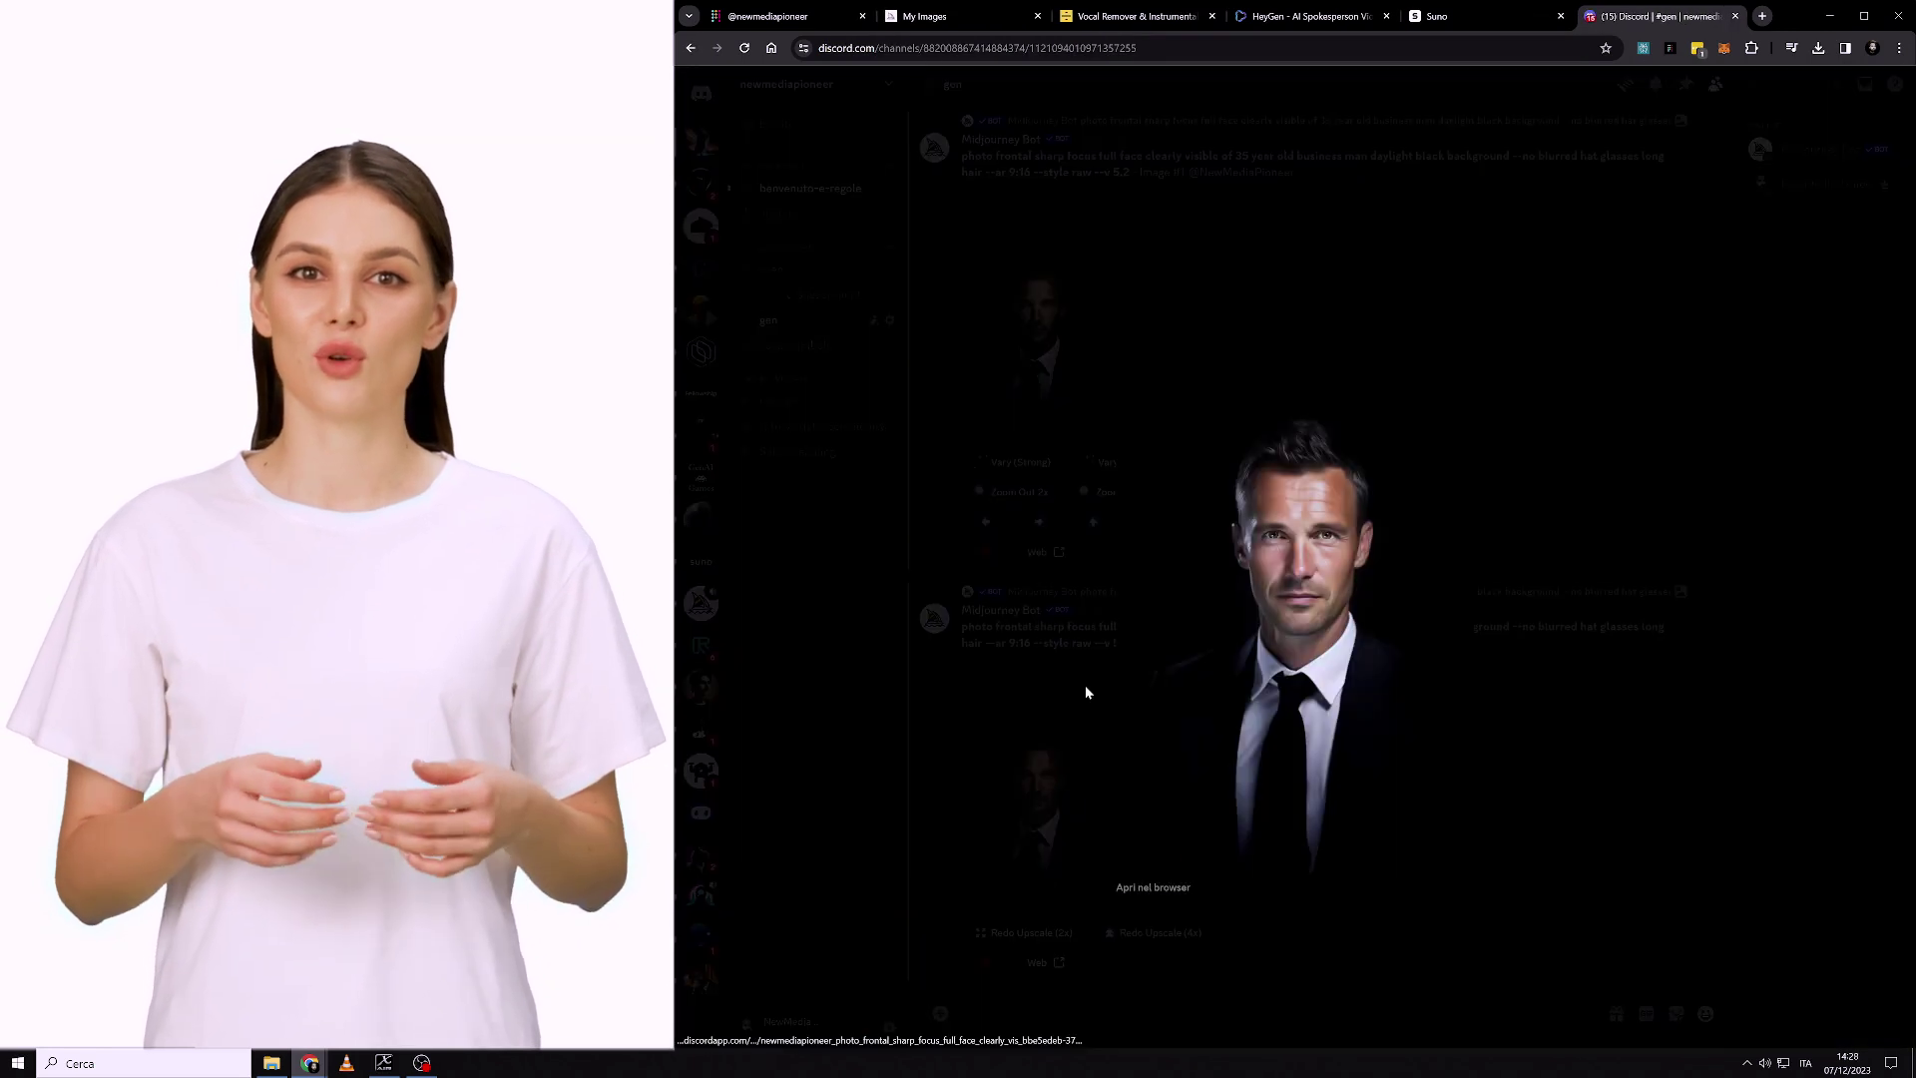
right_click(1363, 390)
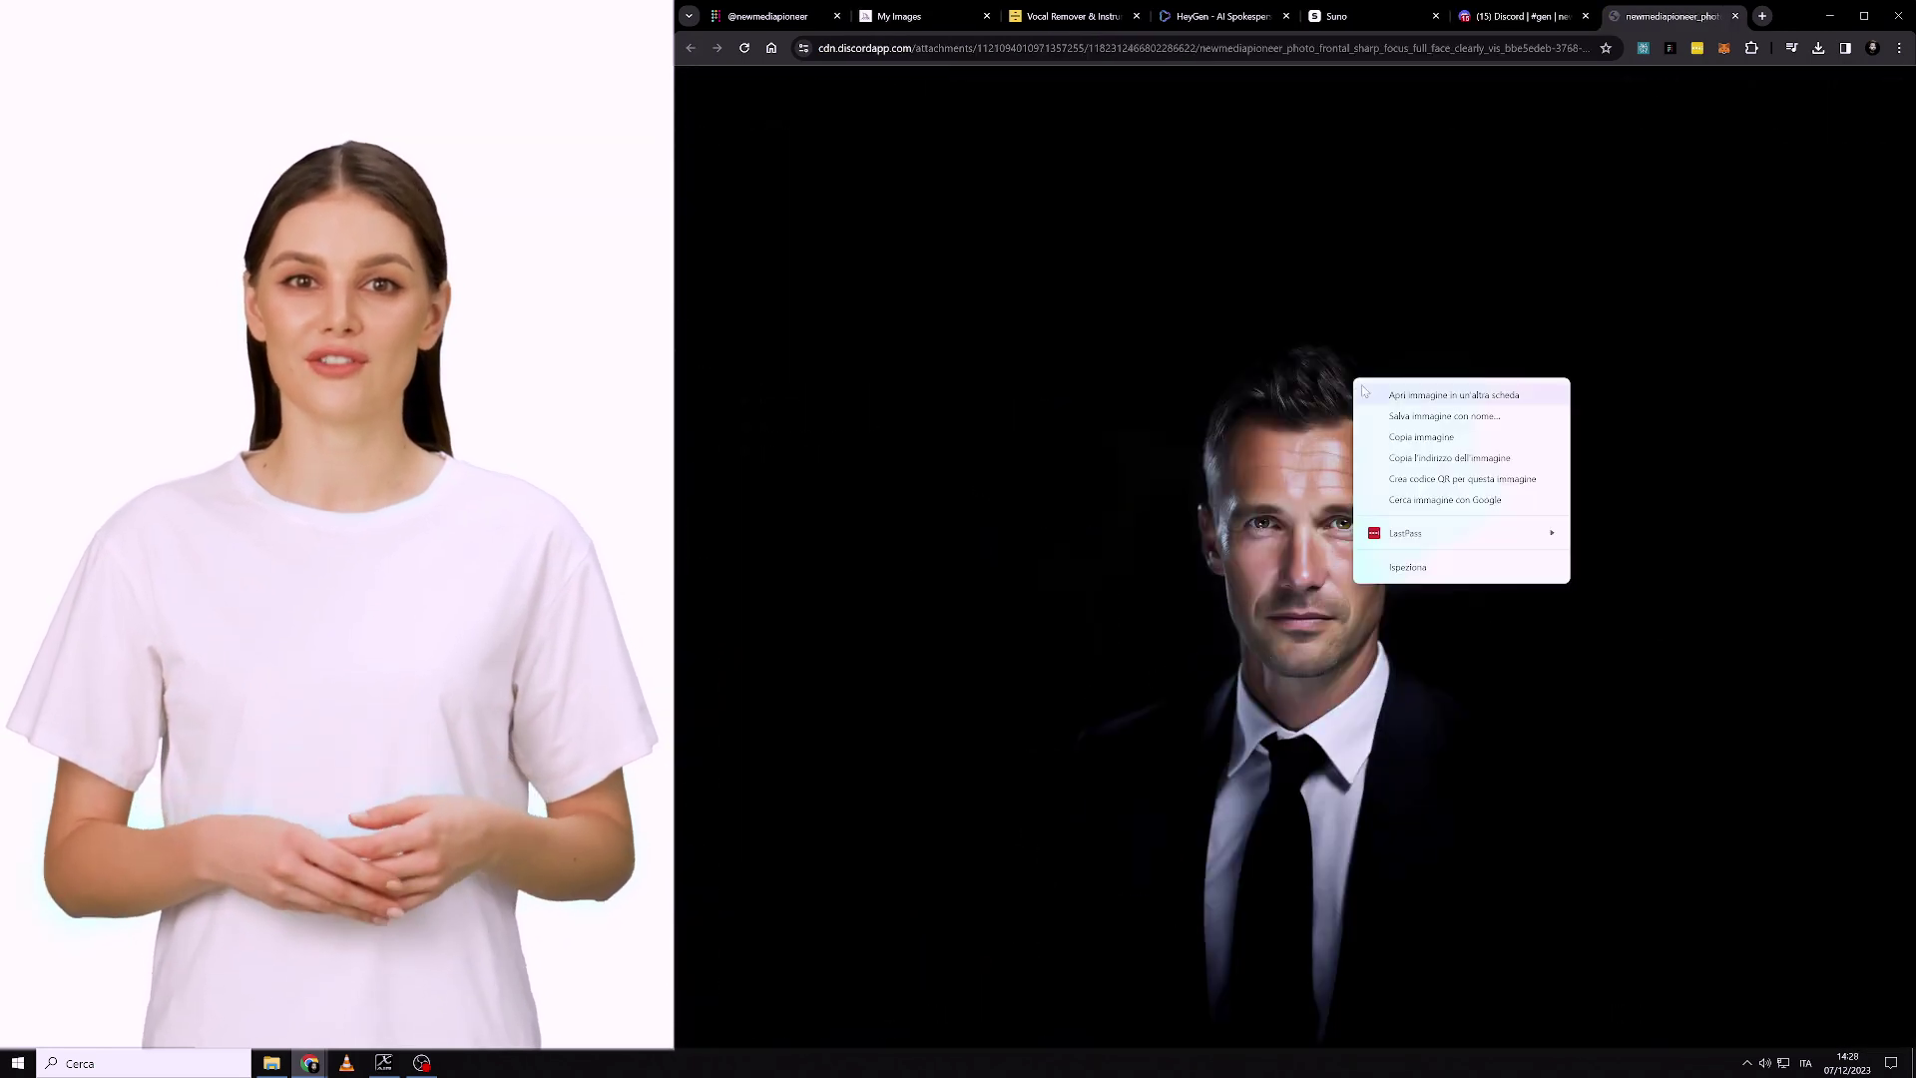
left_click(1445, 415)
Step: Save the portrait file and upload it from the Tutorial folder as a HeyGen photo avatar
key("Return")
left_click(1207, 20)
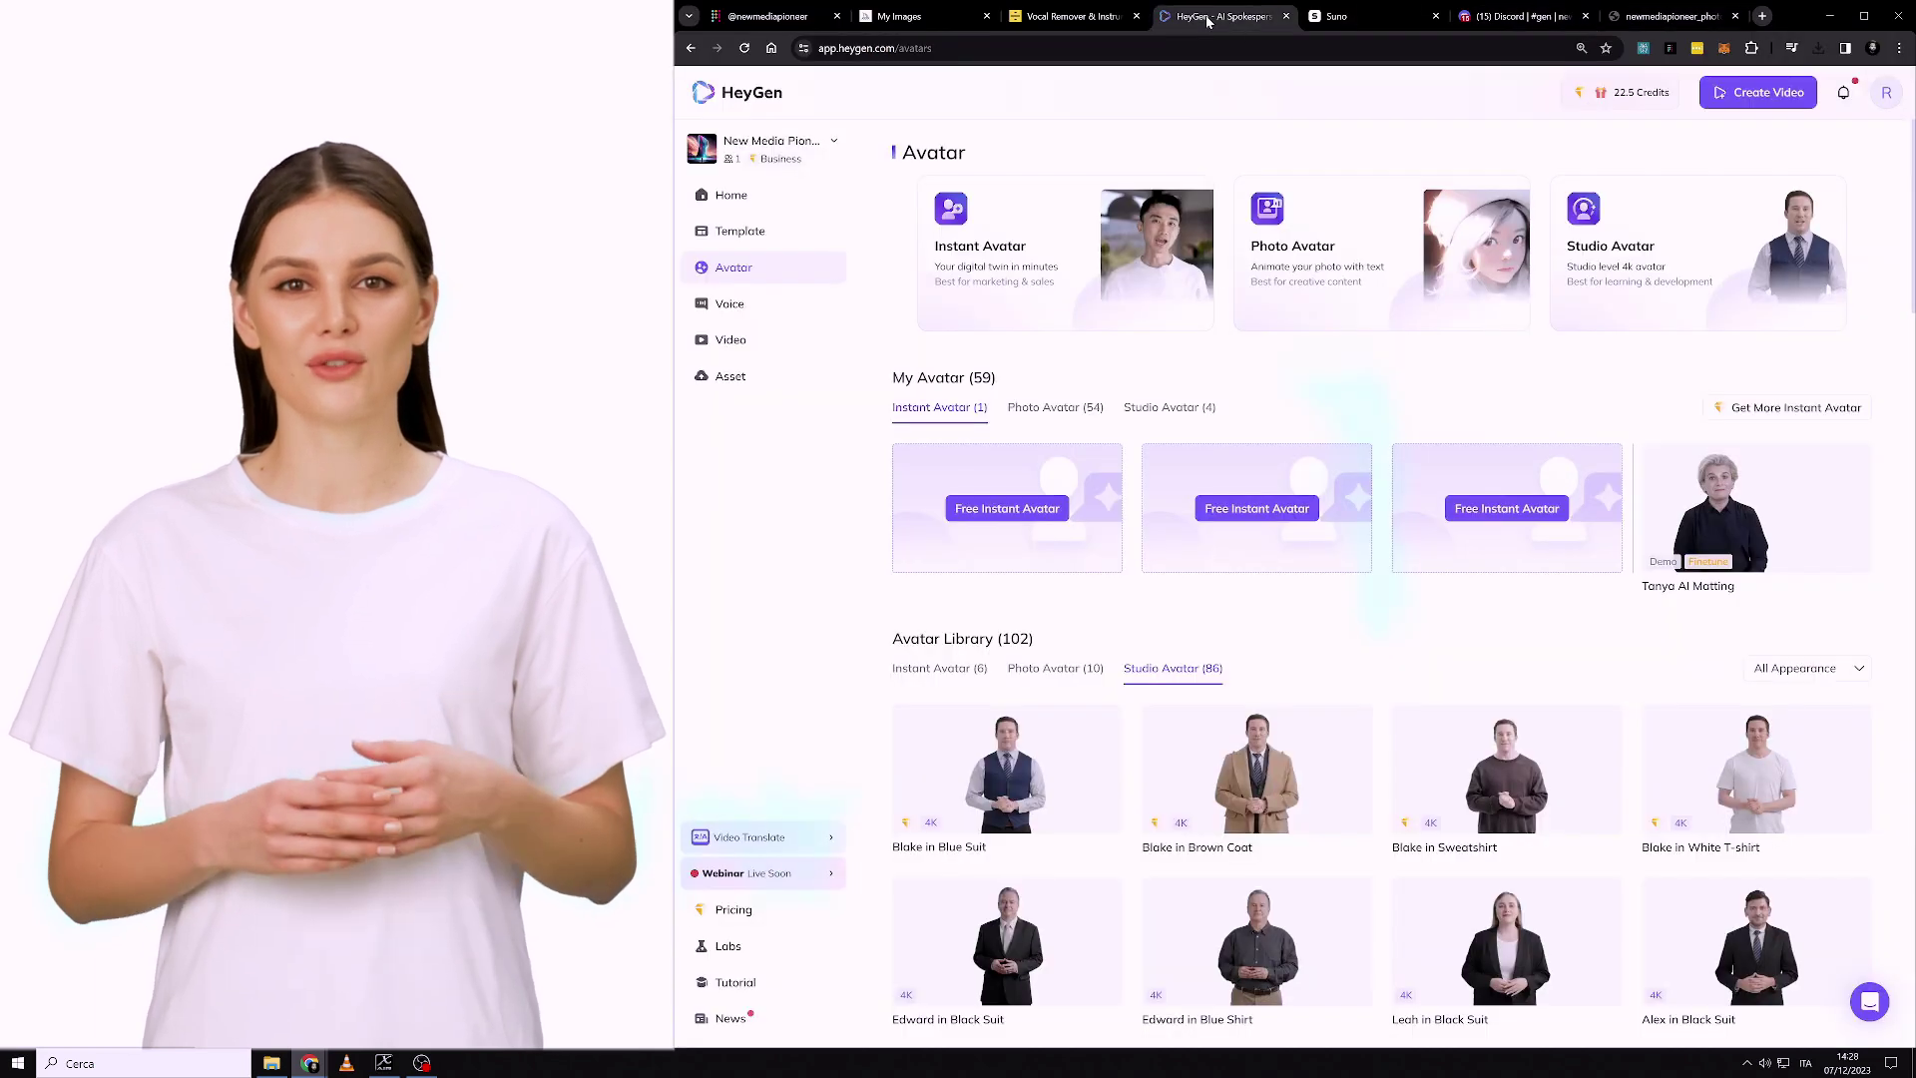
mouse_move(1381, 248)
left_click(1284, 307)
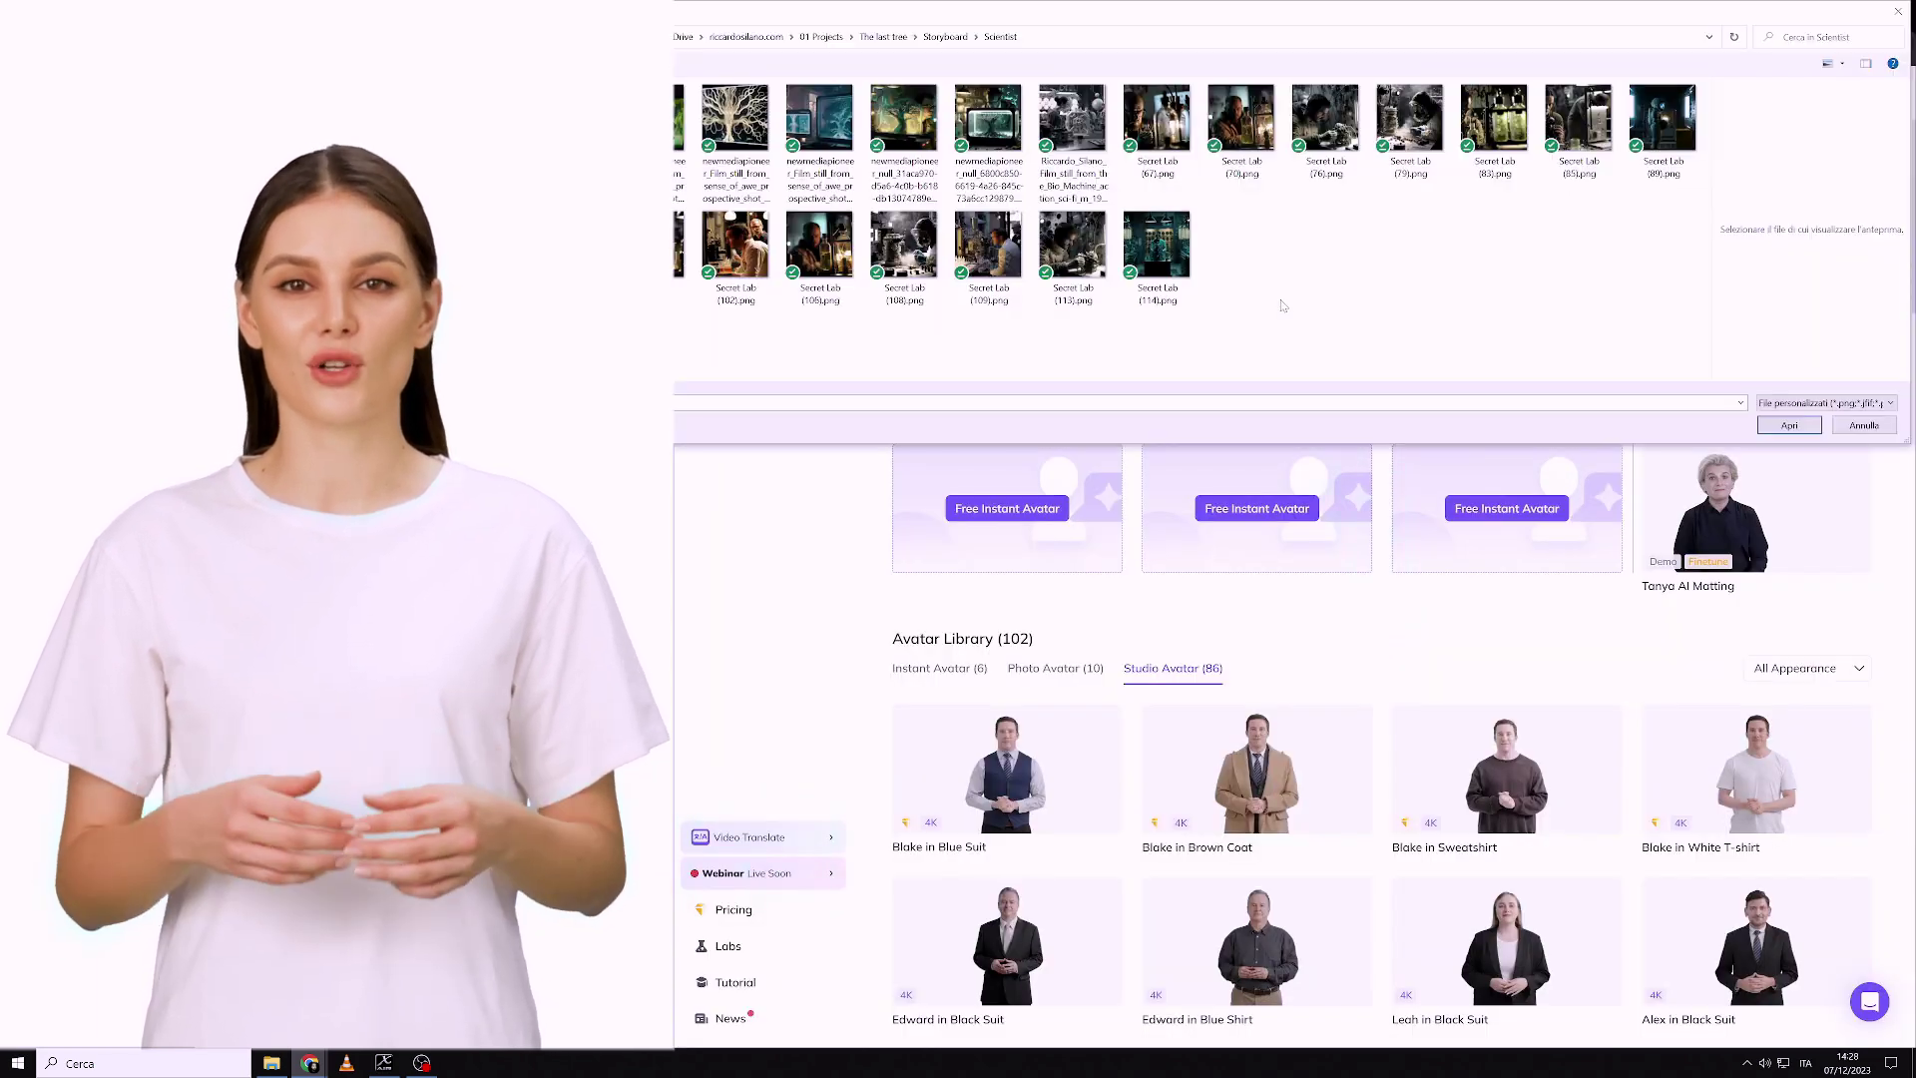
left_click(599, 226)
left_click(683, 124)
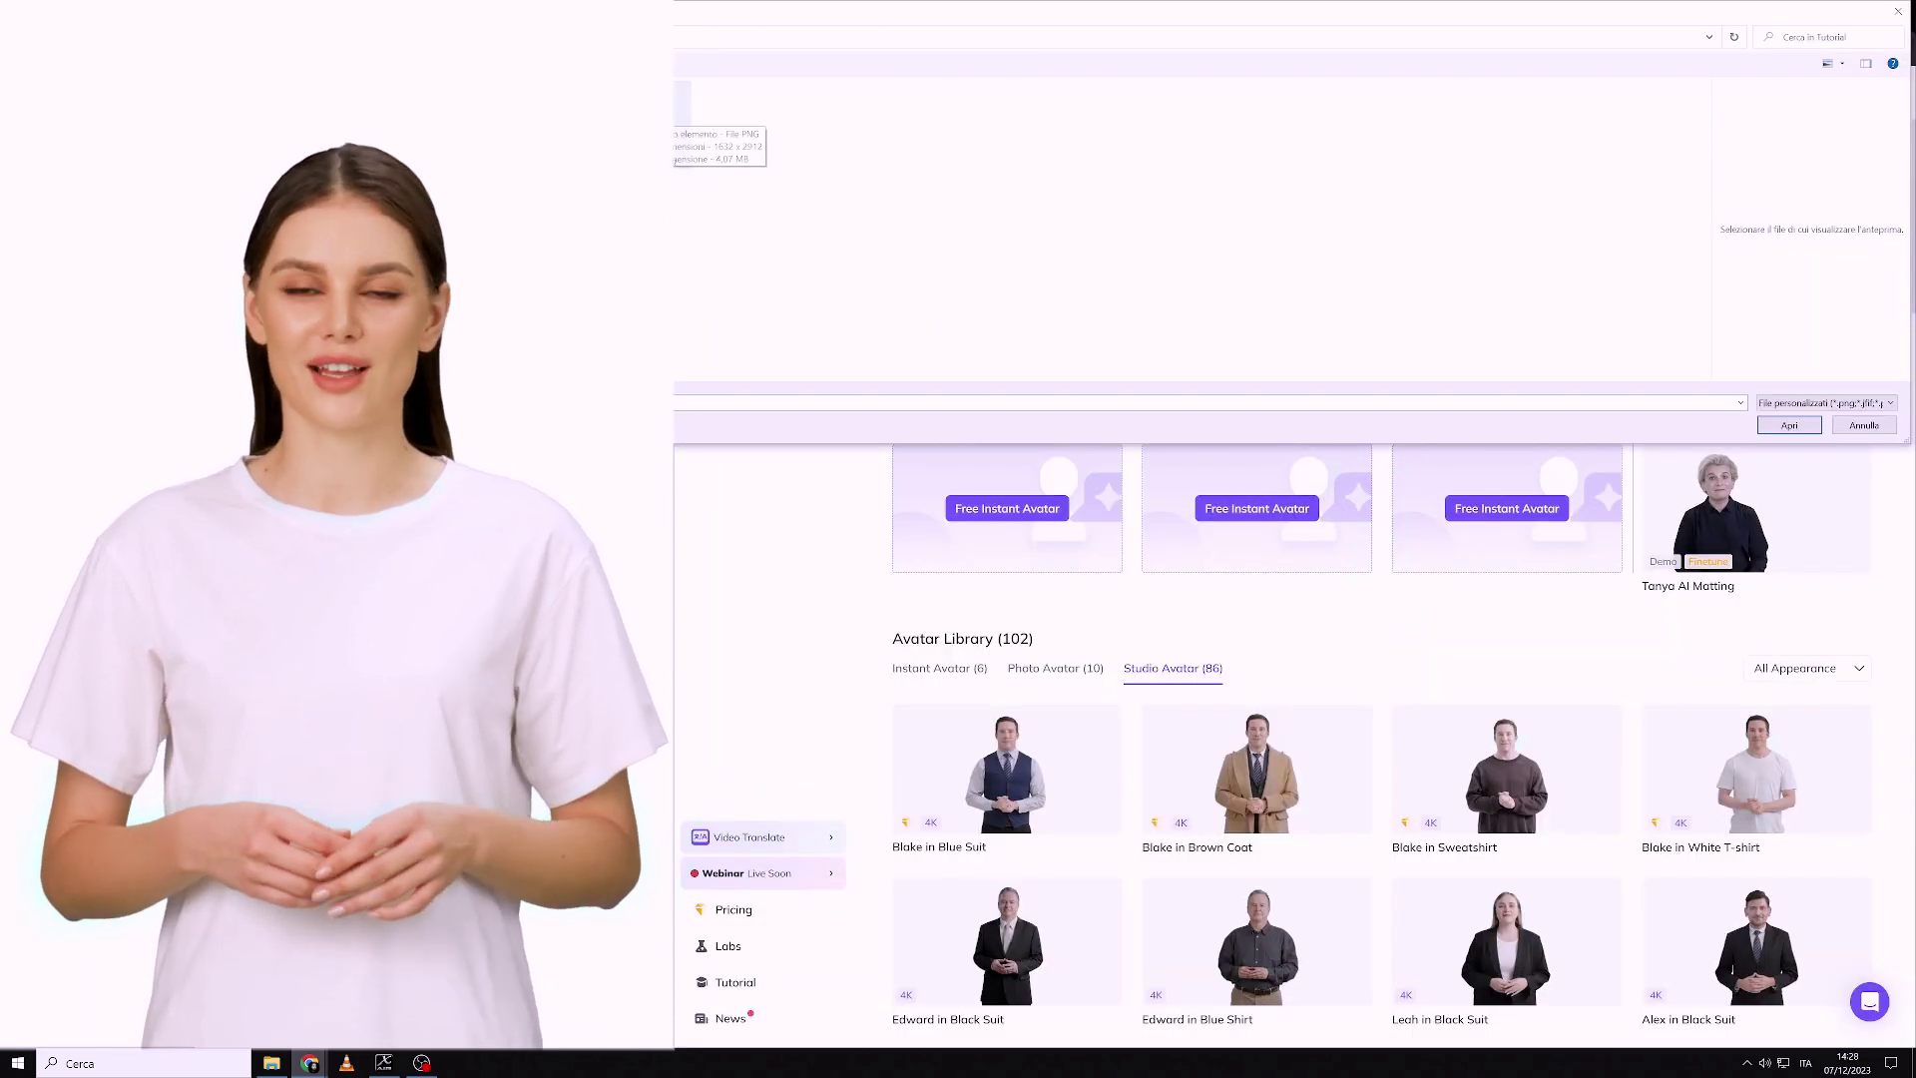
left_click(1789, 425)
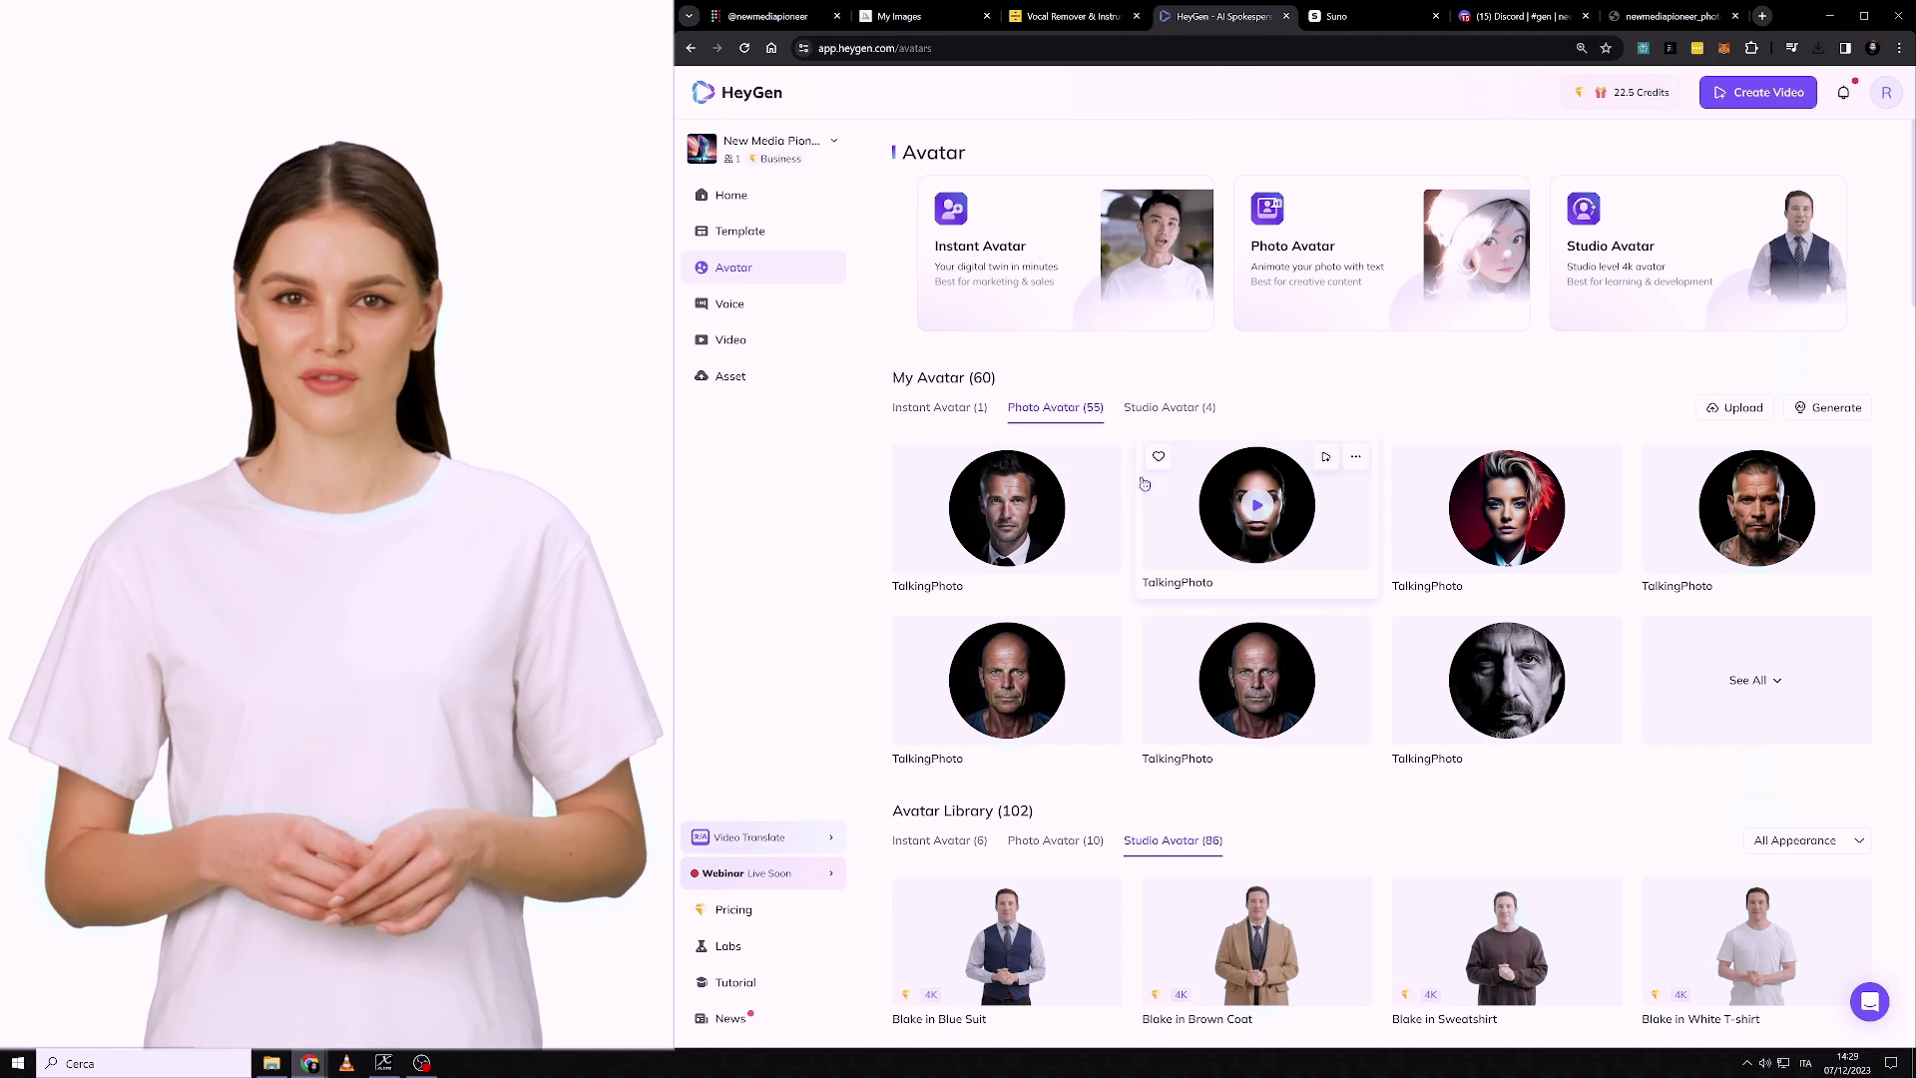
Step: Start a vertical video with the businessman avatar and make the avatar a rectangle
mouse_move(1007, 517)
left_click(1081, 533)
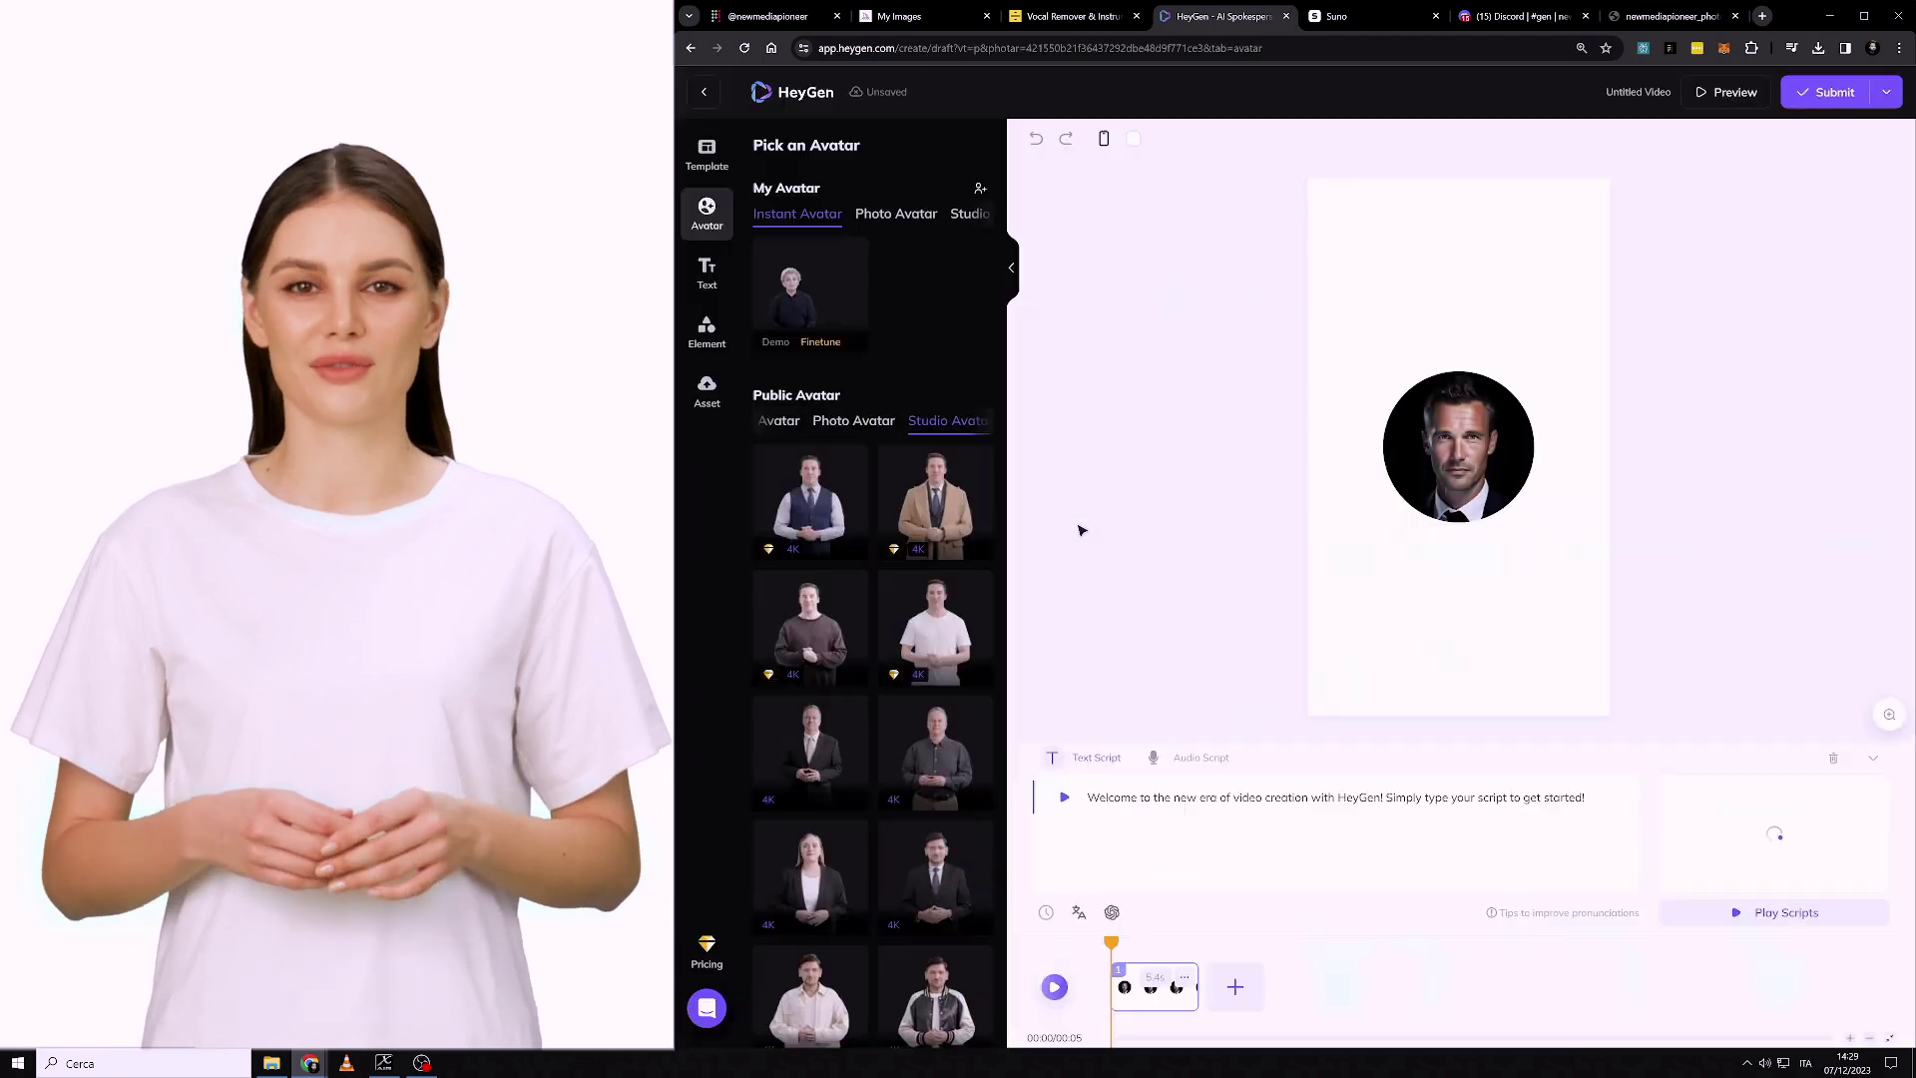
left_click(1466, 452)
right_click(1465, 457)
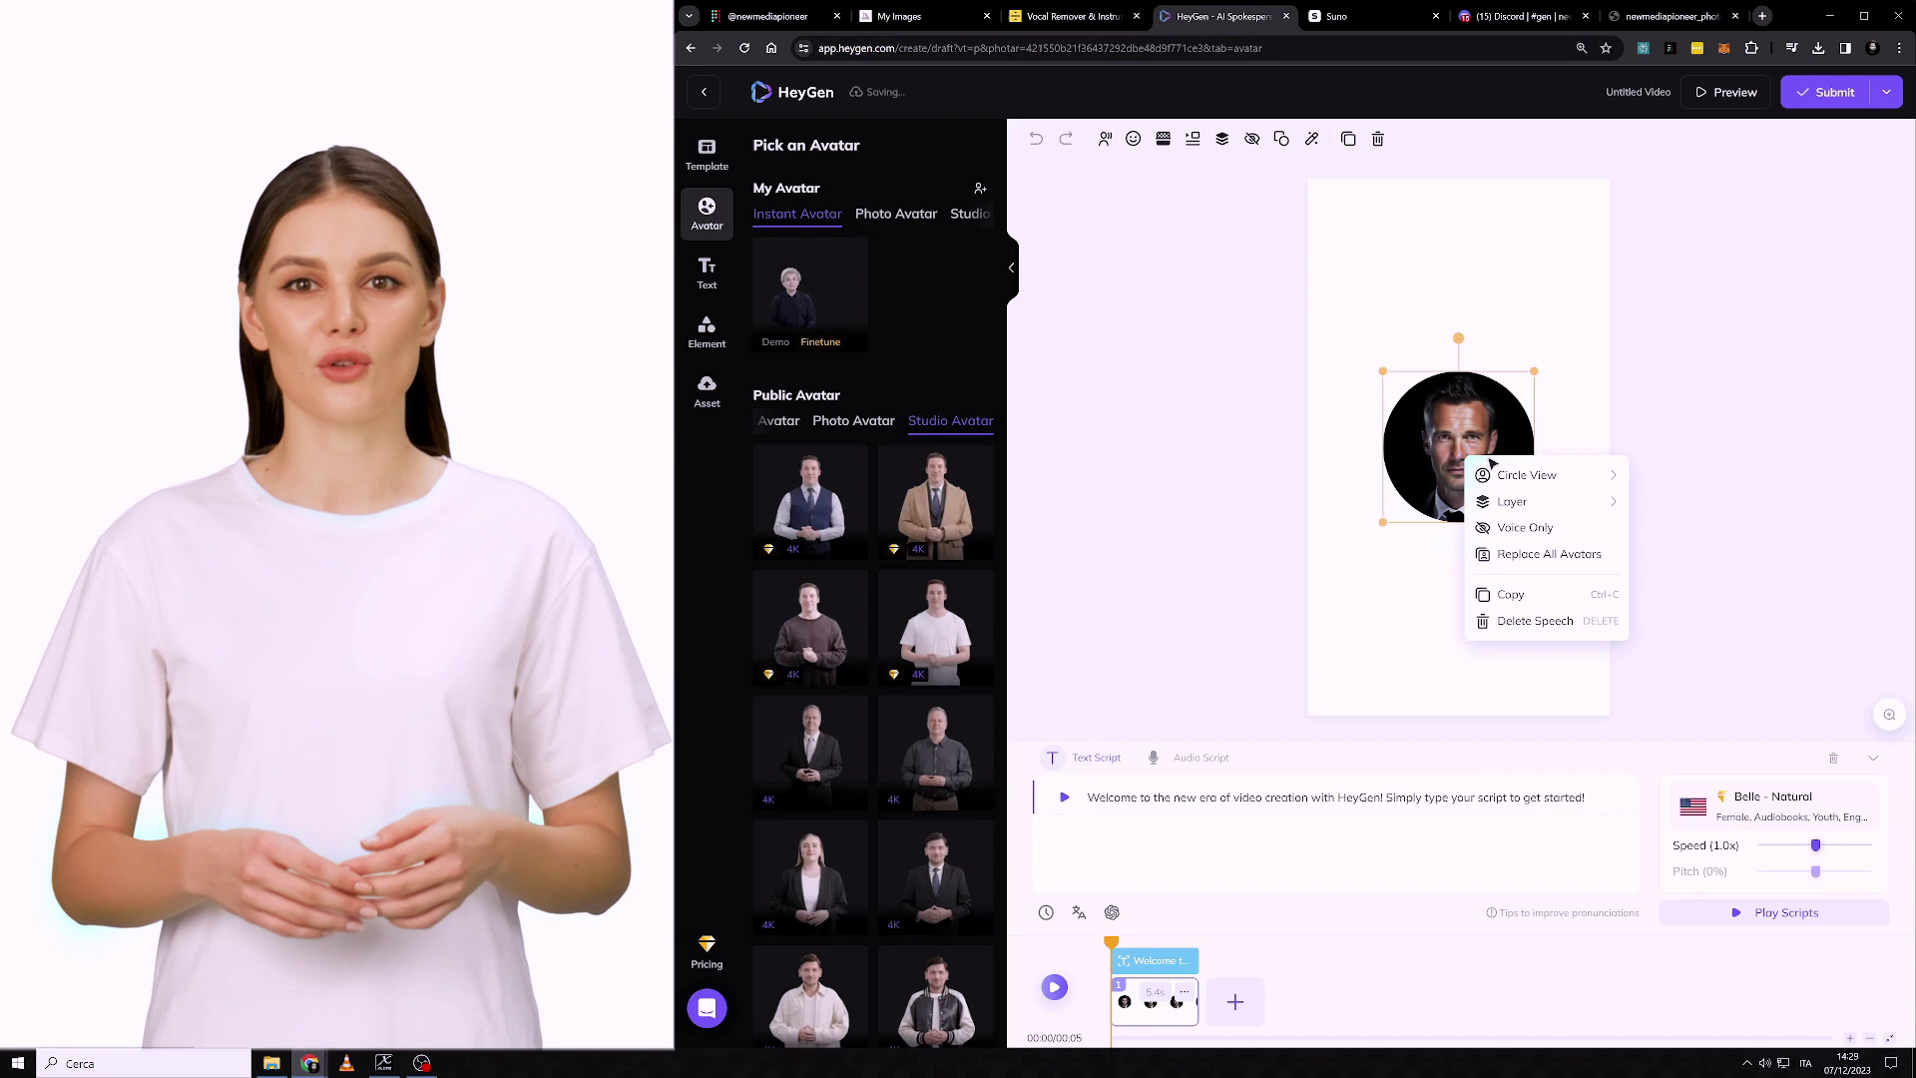
left_click(1688, 455)
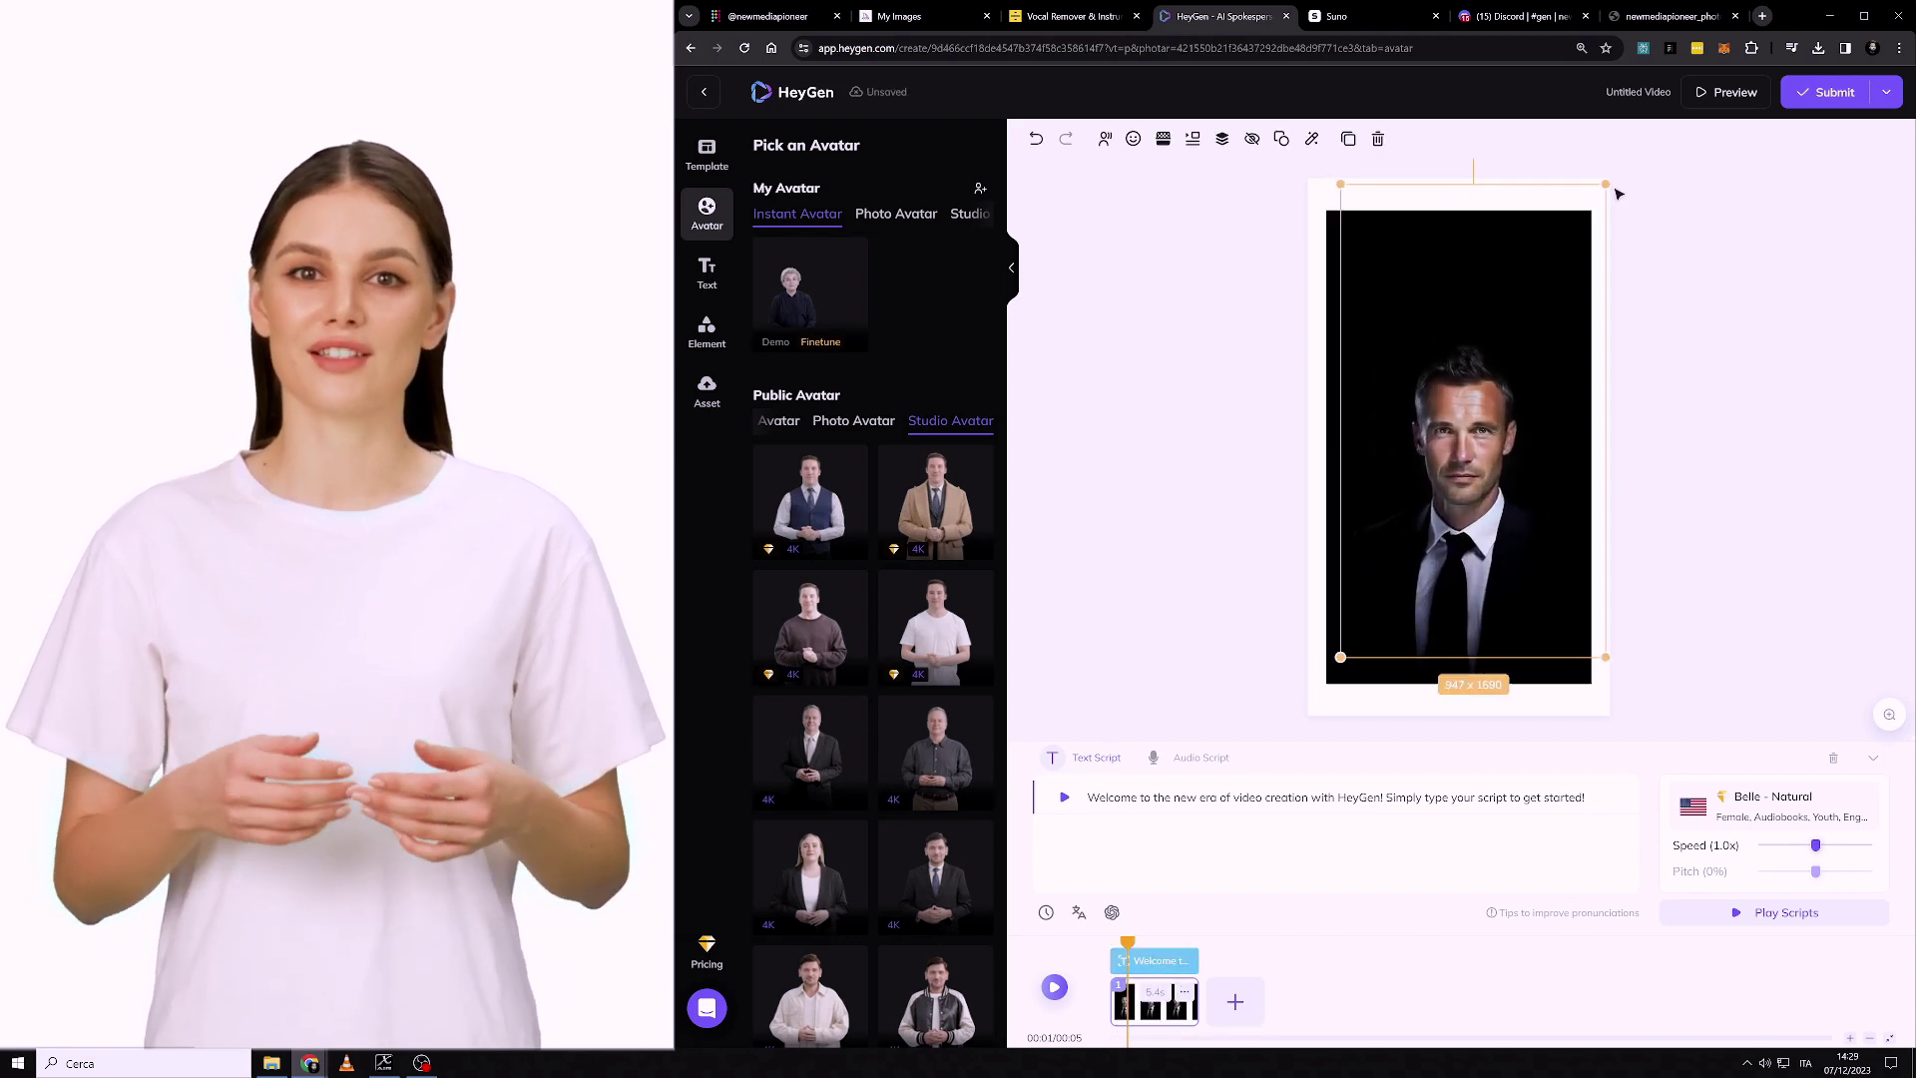
Step: Enlarge the avatar and position it higher in the vertical frame
left_click_drag(1542, 299, 1592, 210)
left_click_drag(1325, 683, 1305, 717)
left_click_drag(1592, 209, 1613, 181)
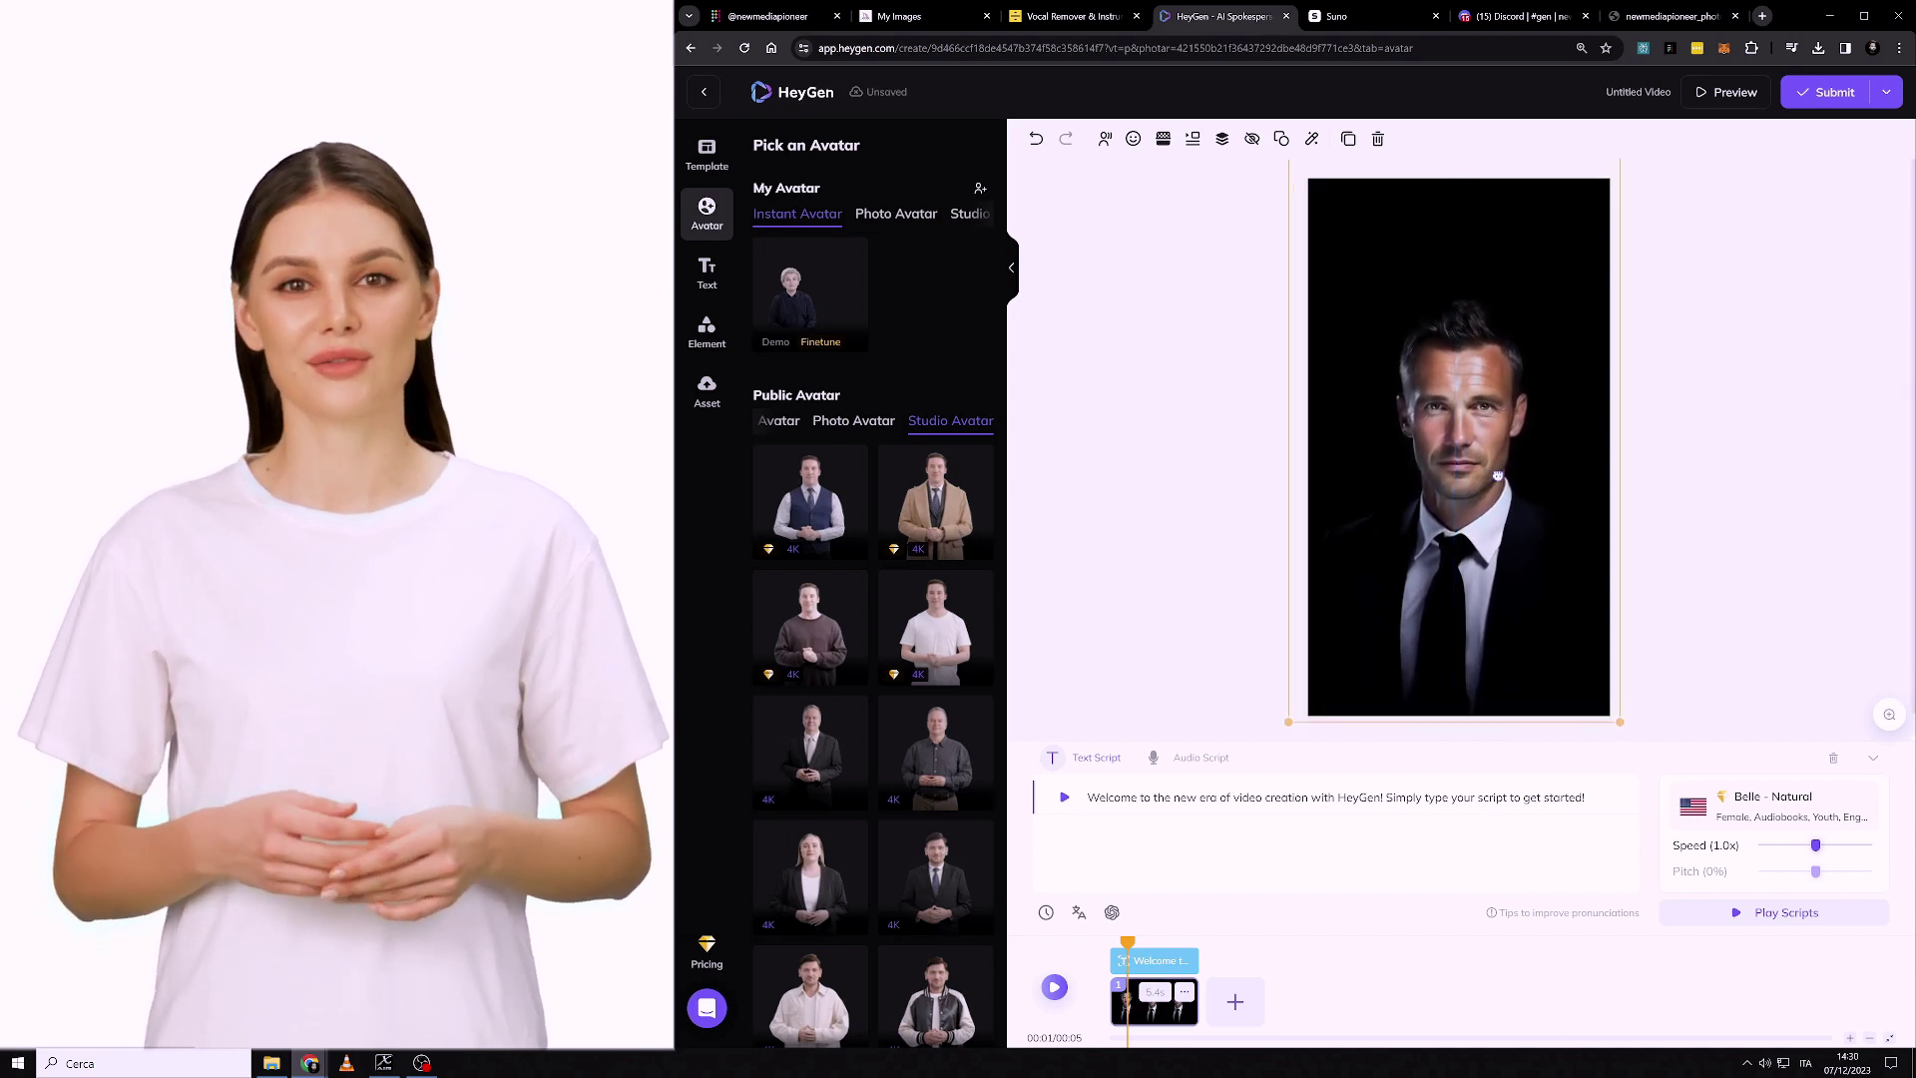
left_click_drag(1496, 489, 1499, 466)
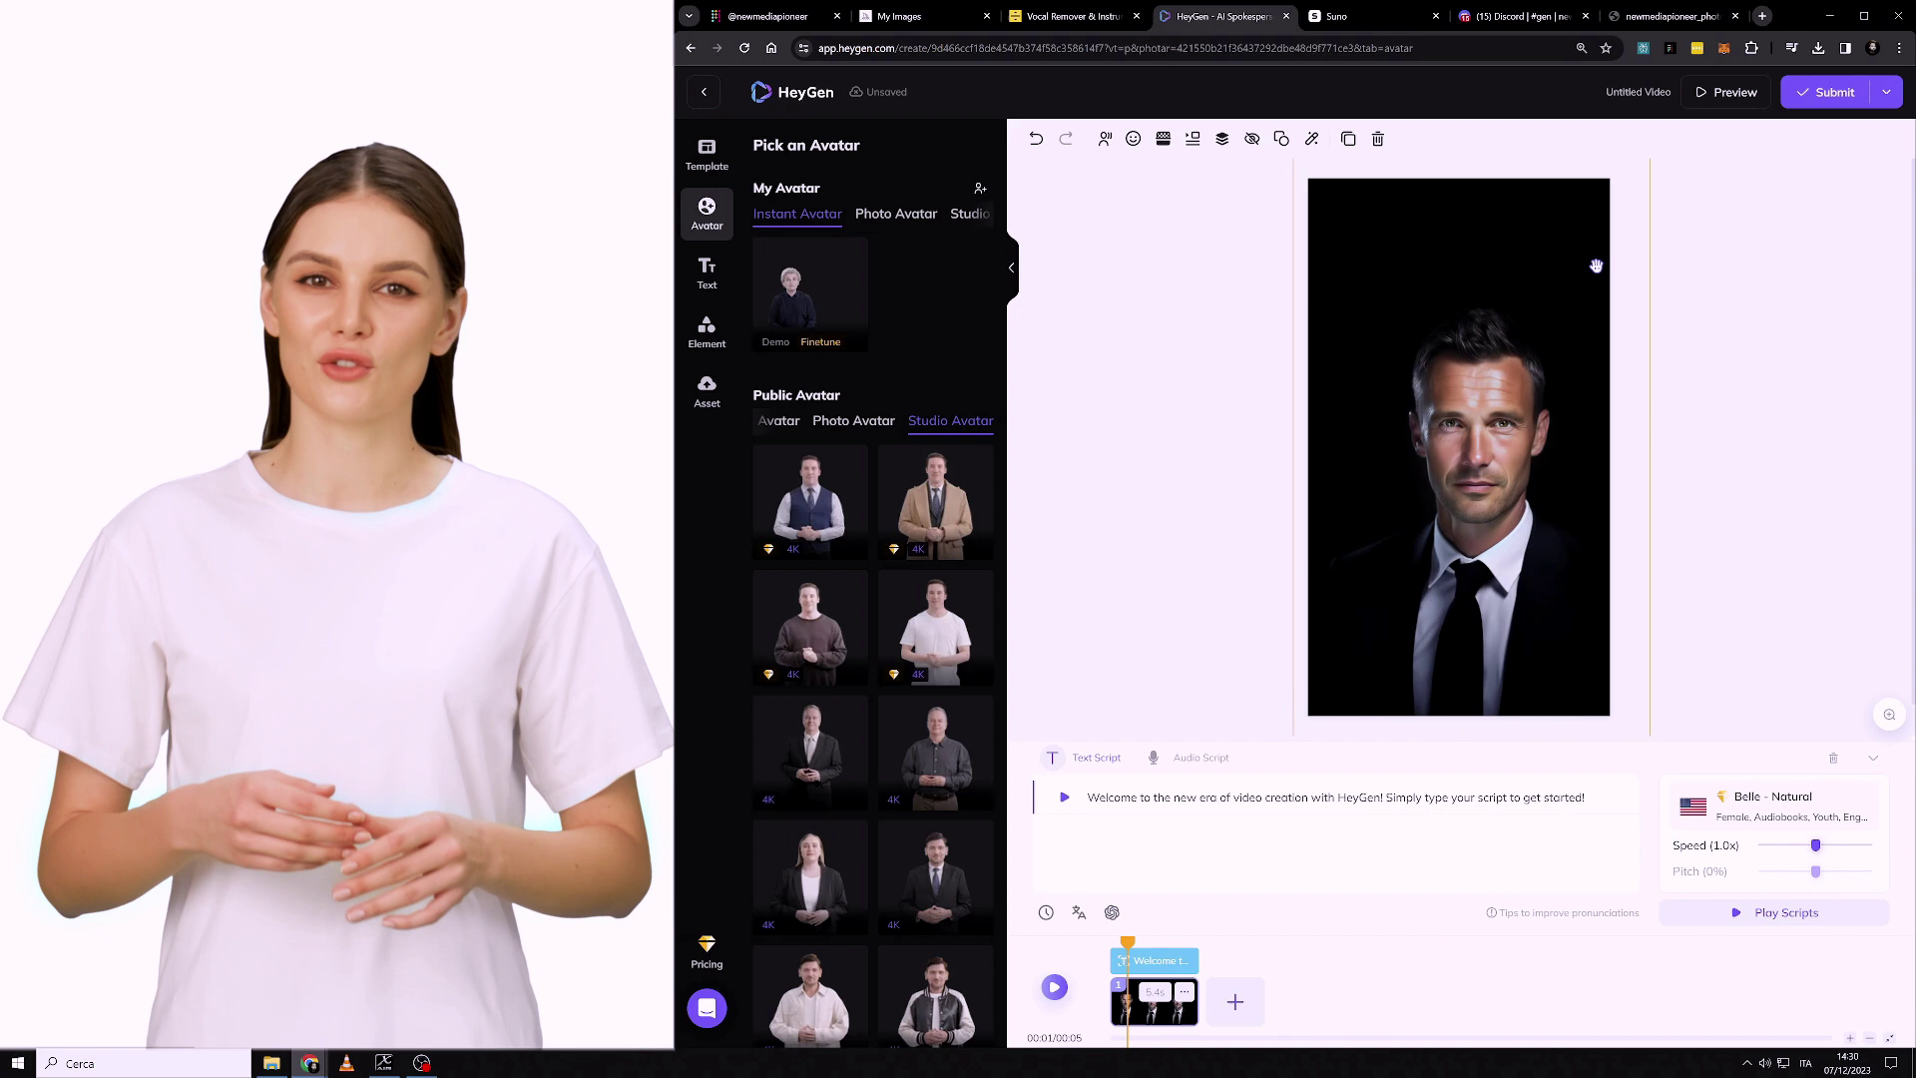
left_click_drag(1592, 266, 1507, 476)
left_click_drag(1574, 256, 1576, 236)
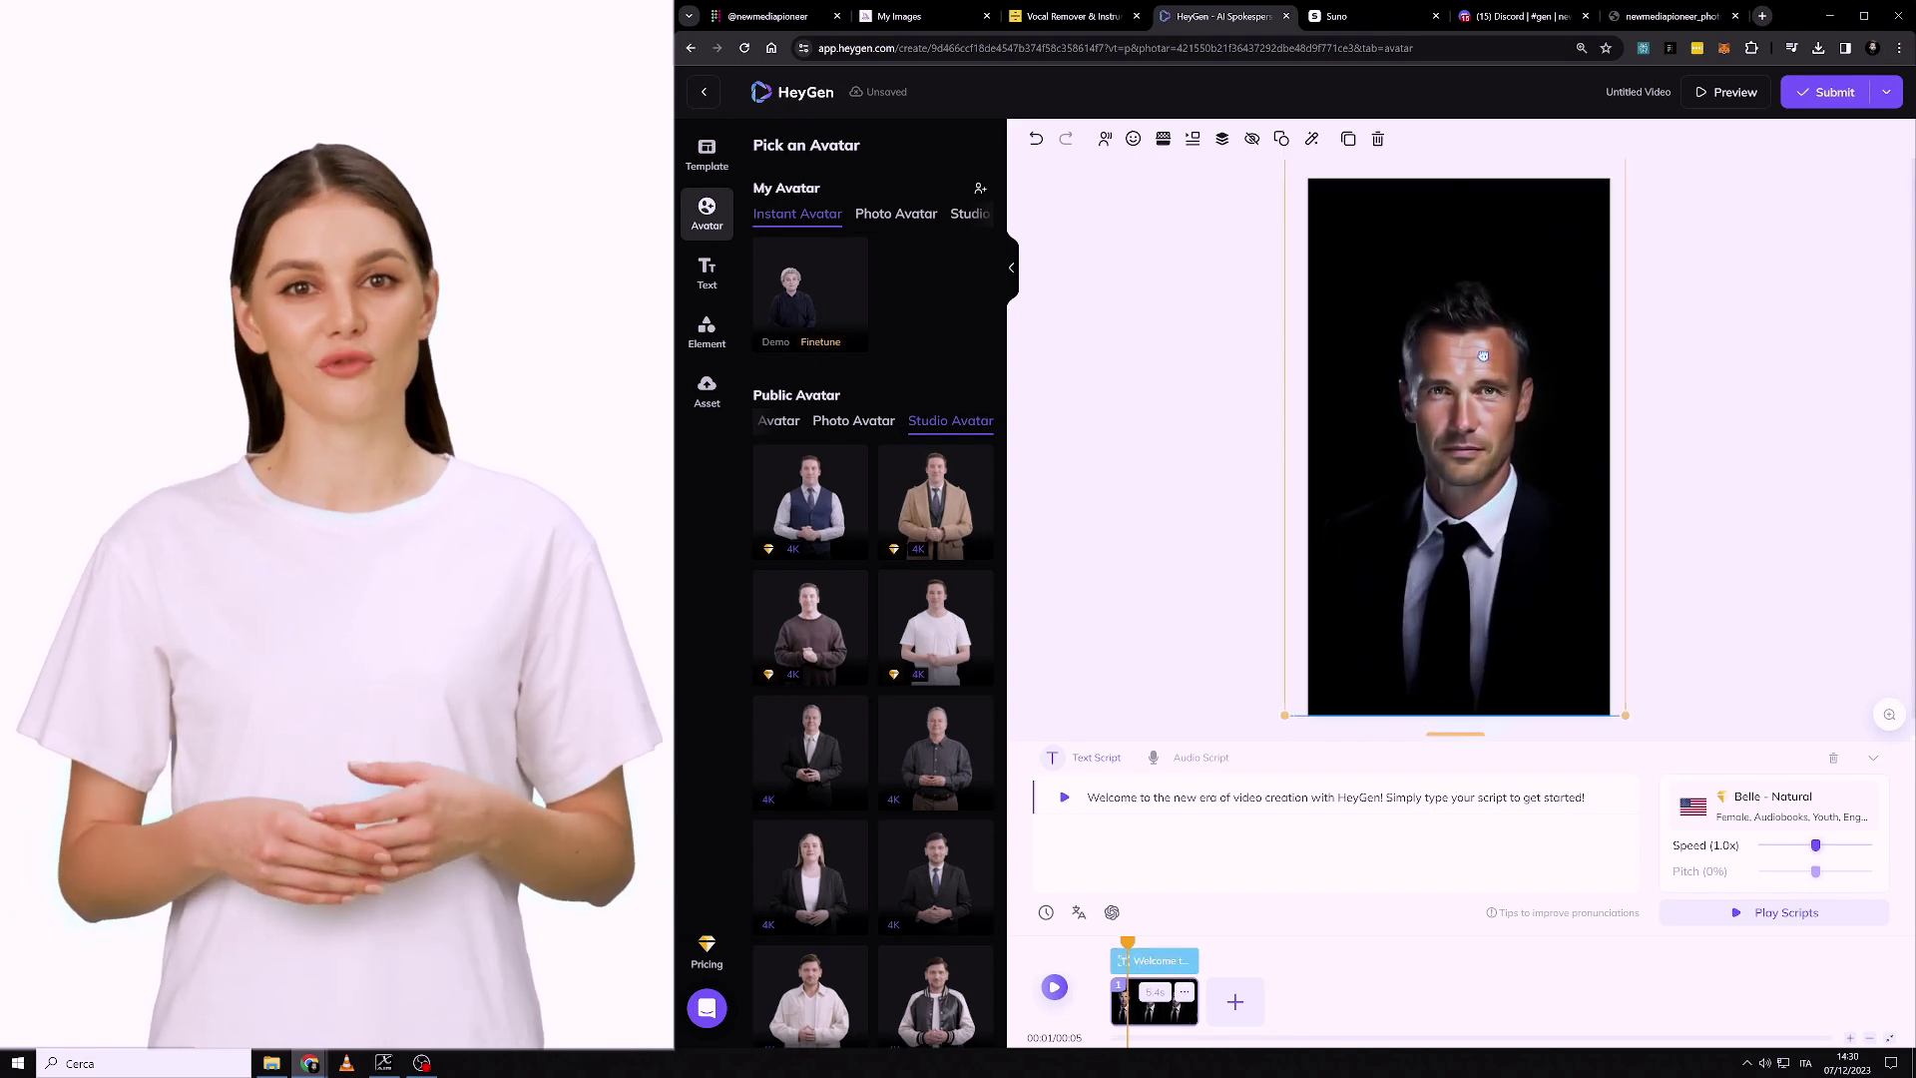
left_click_drag(1577, 235, 1479, 356)
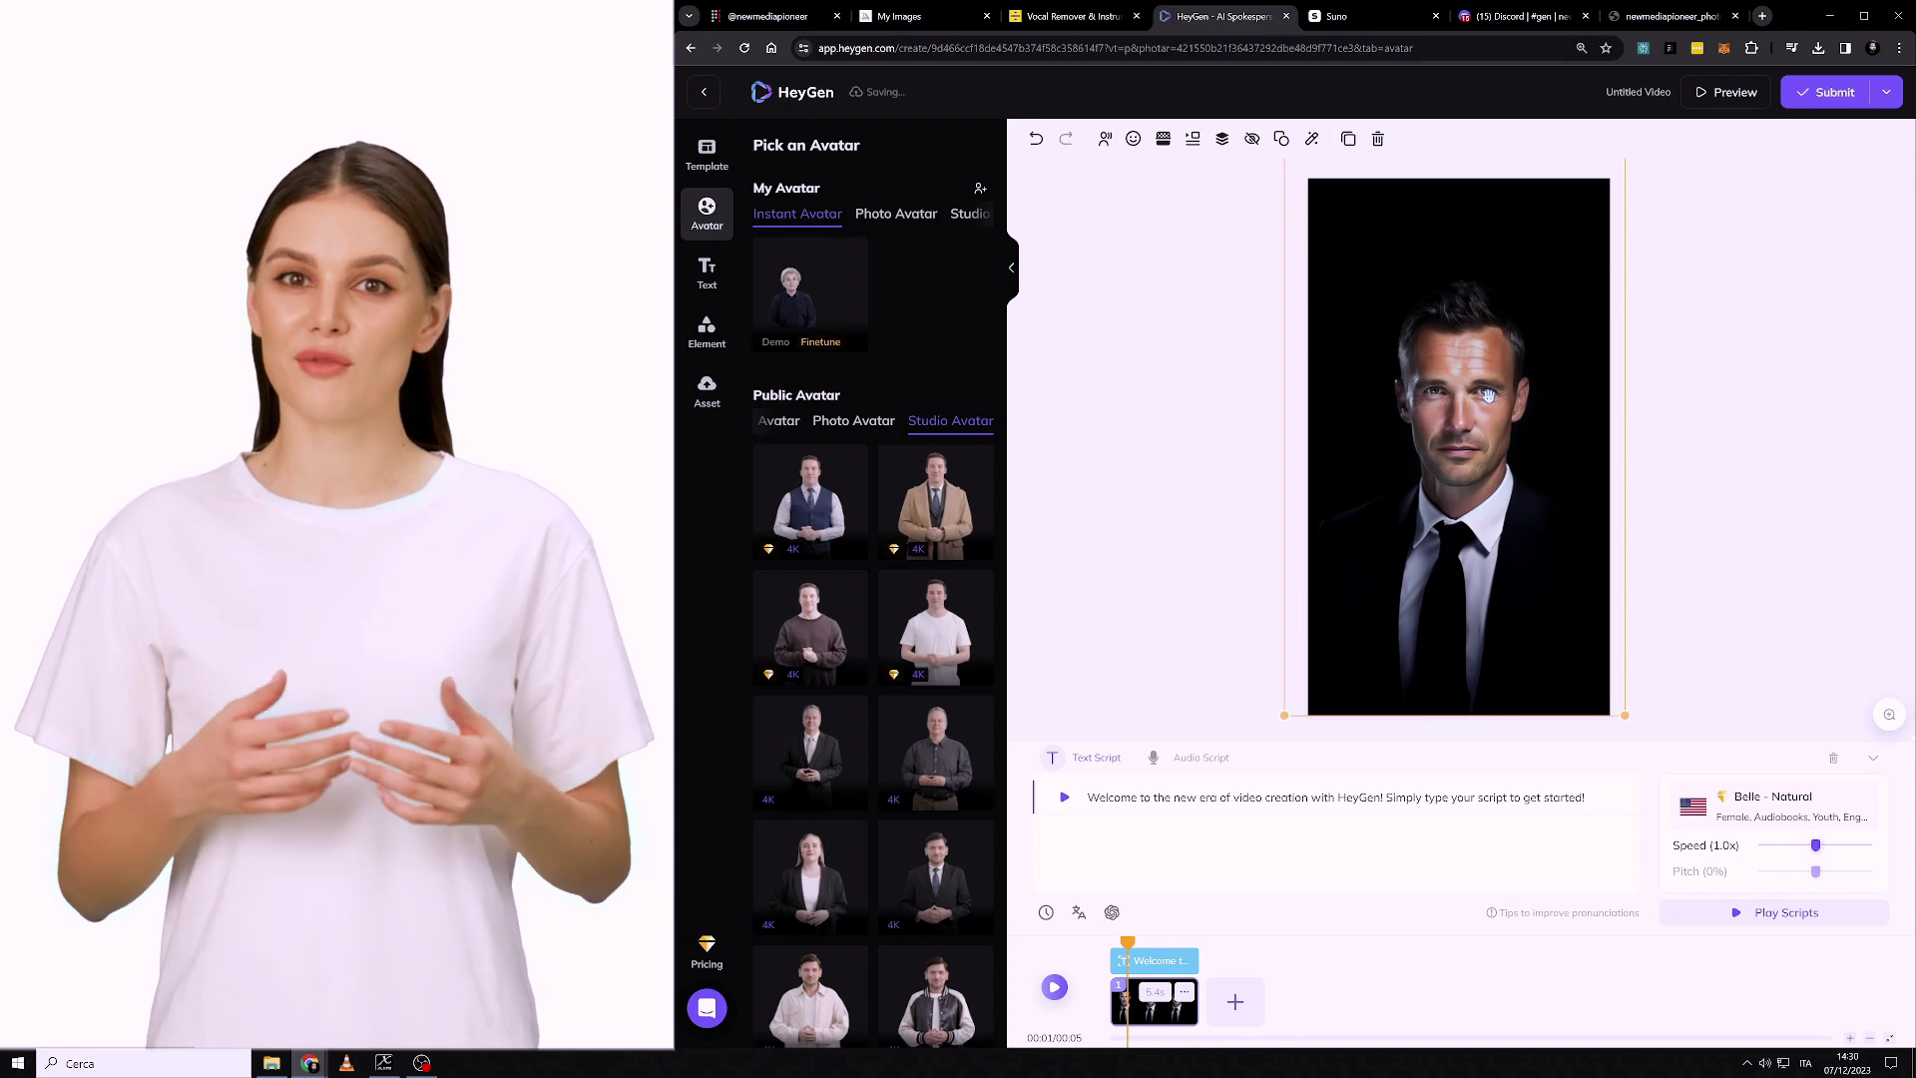
left_click(1689, 485)
left_click(1453, 415)
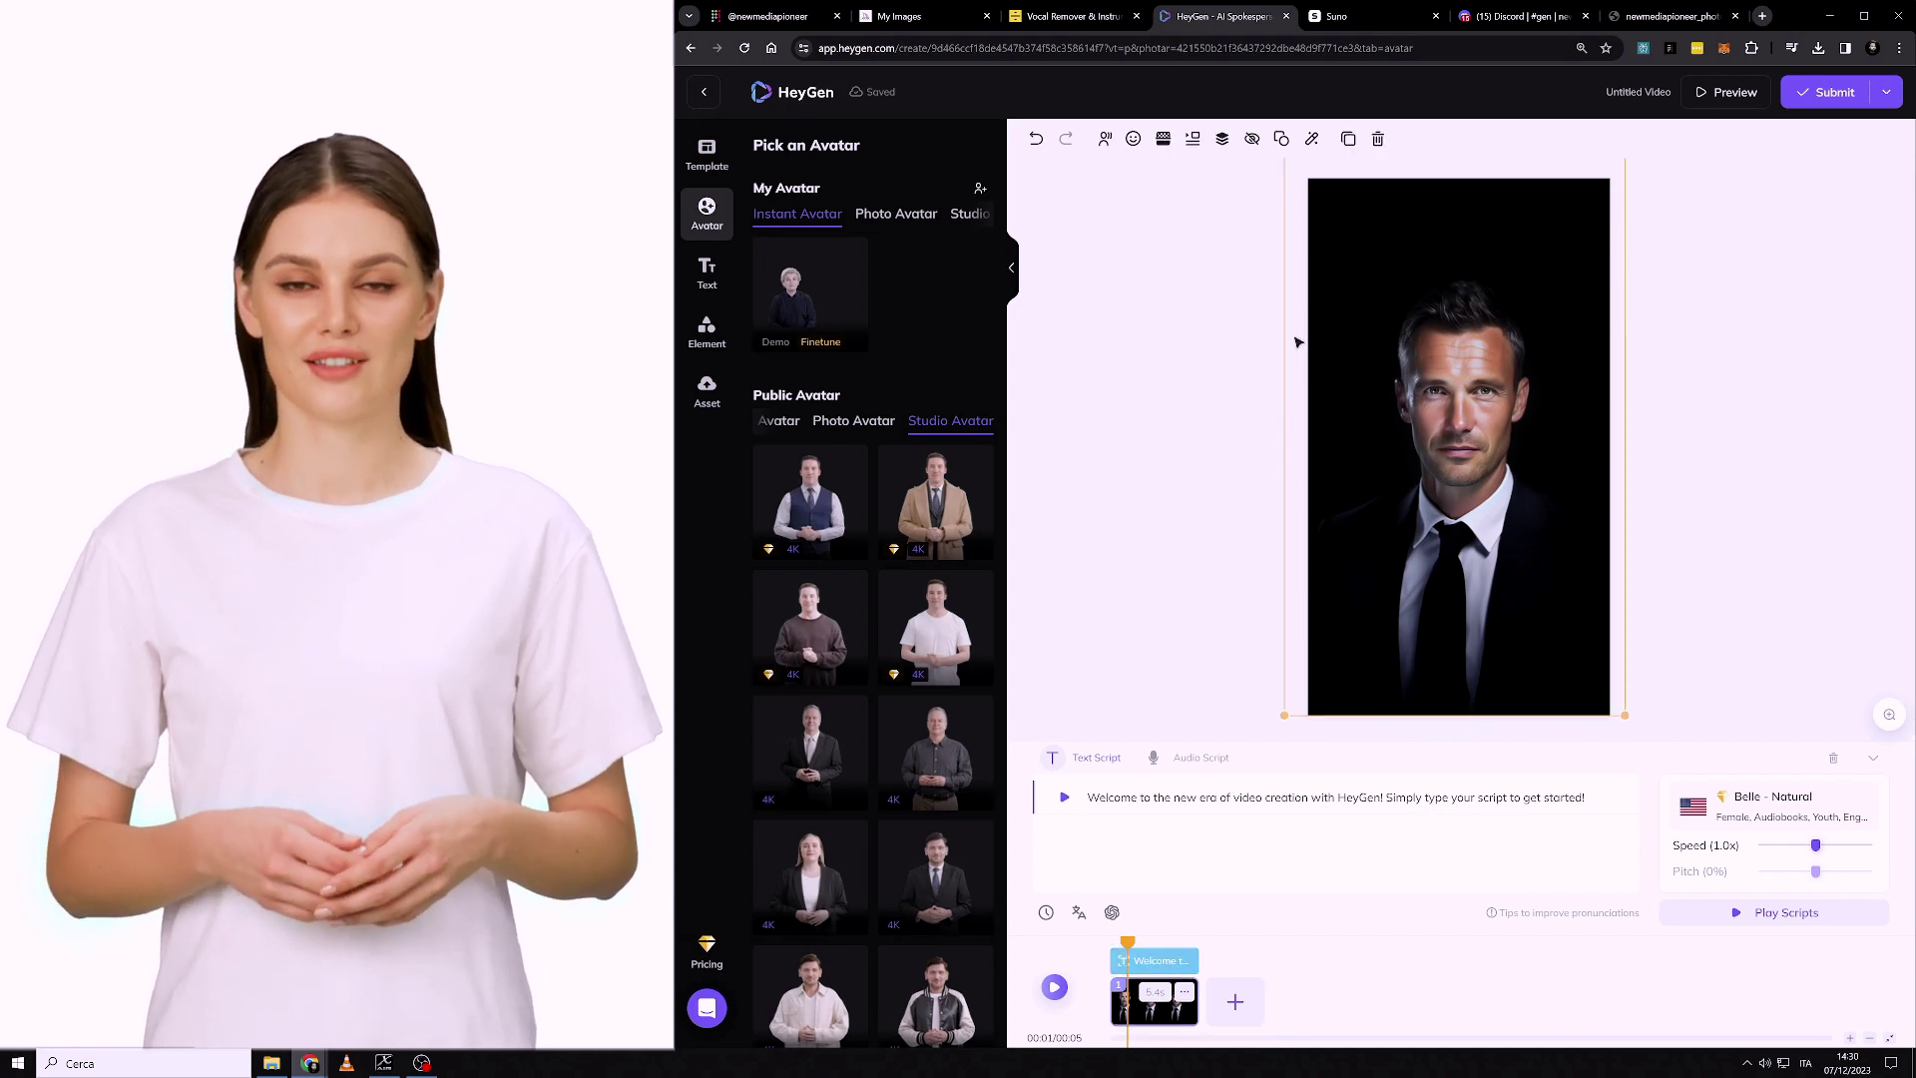
Step: Browse the avatar's facial expression and motion style options
left_click(1132, 140)
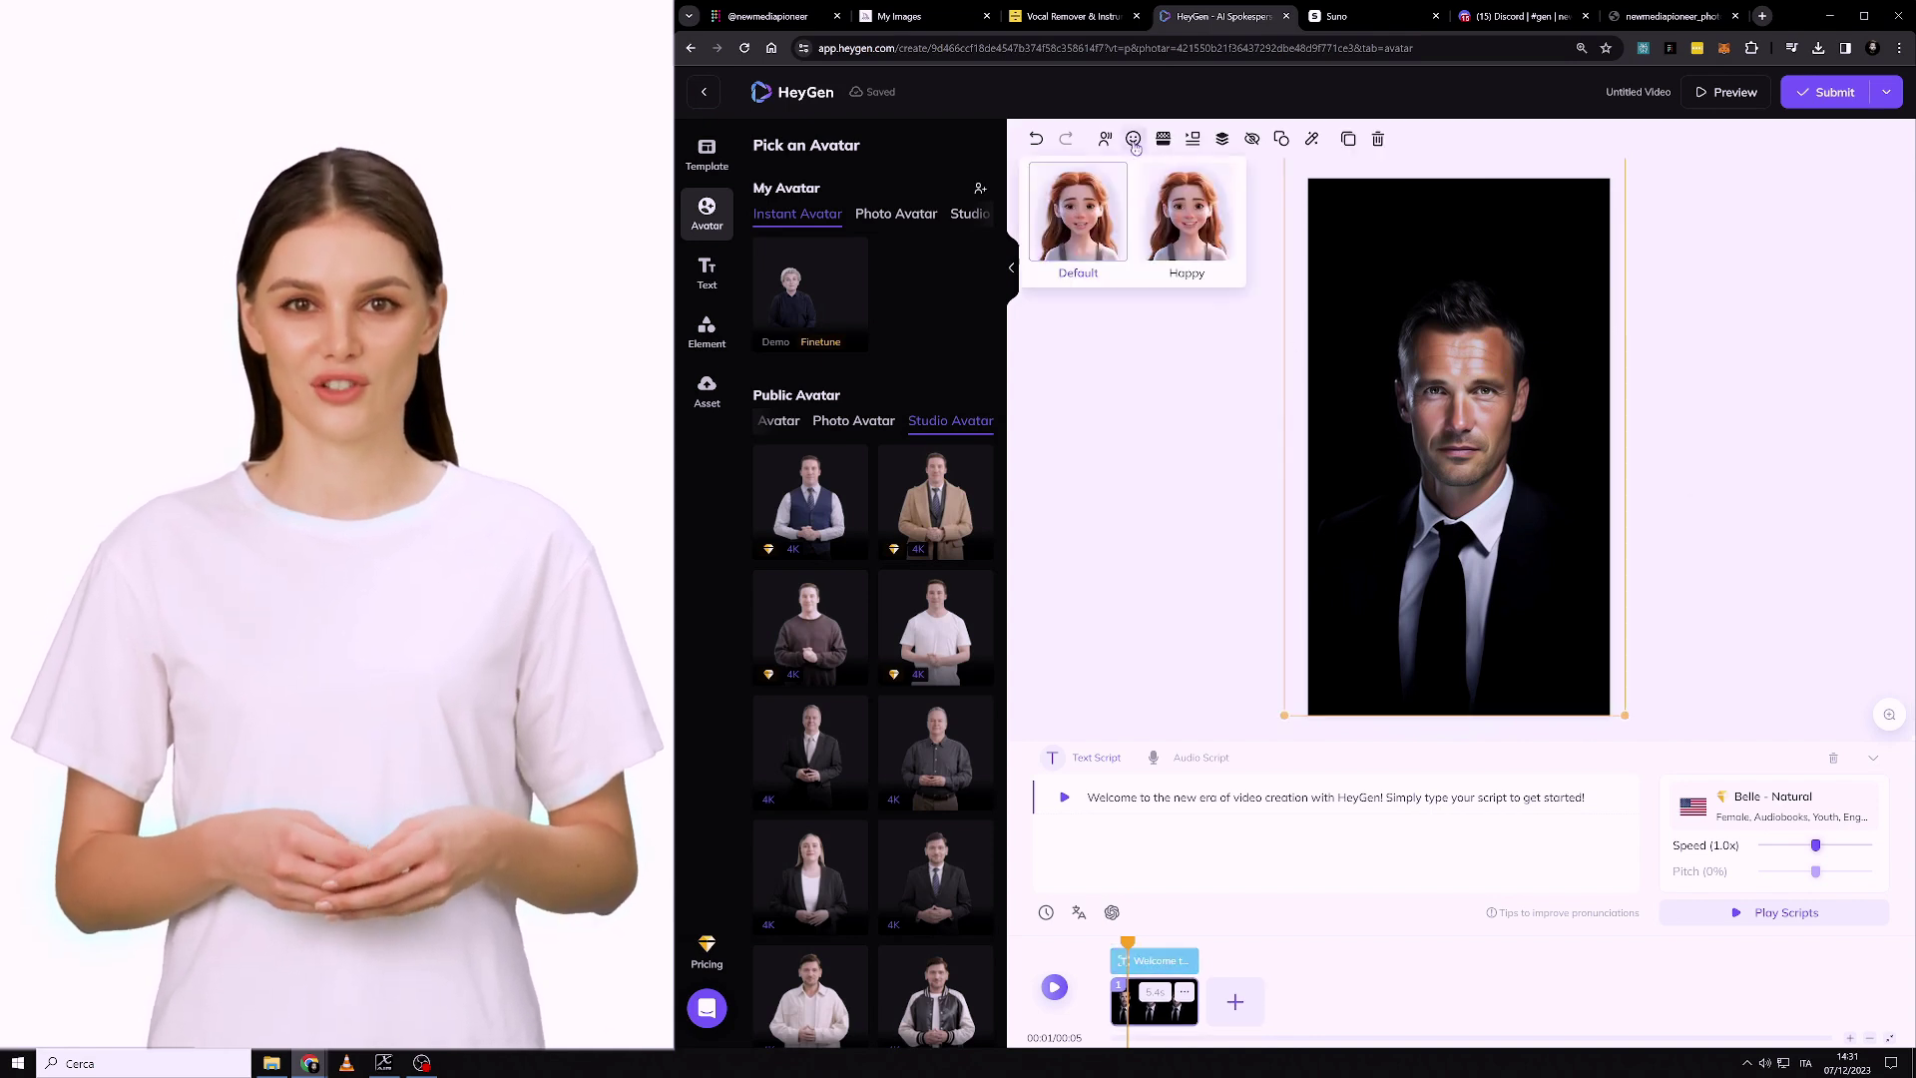
left_click(1190, 210)
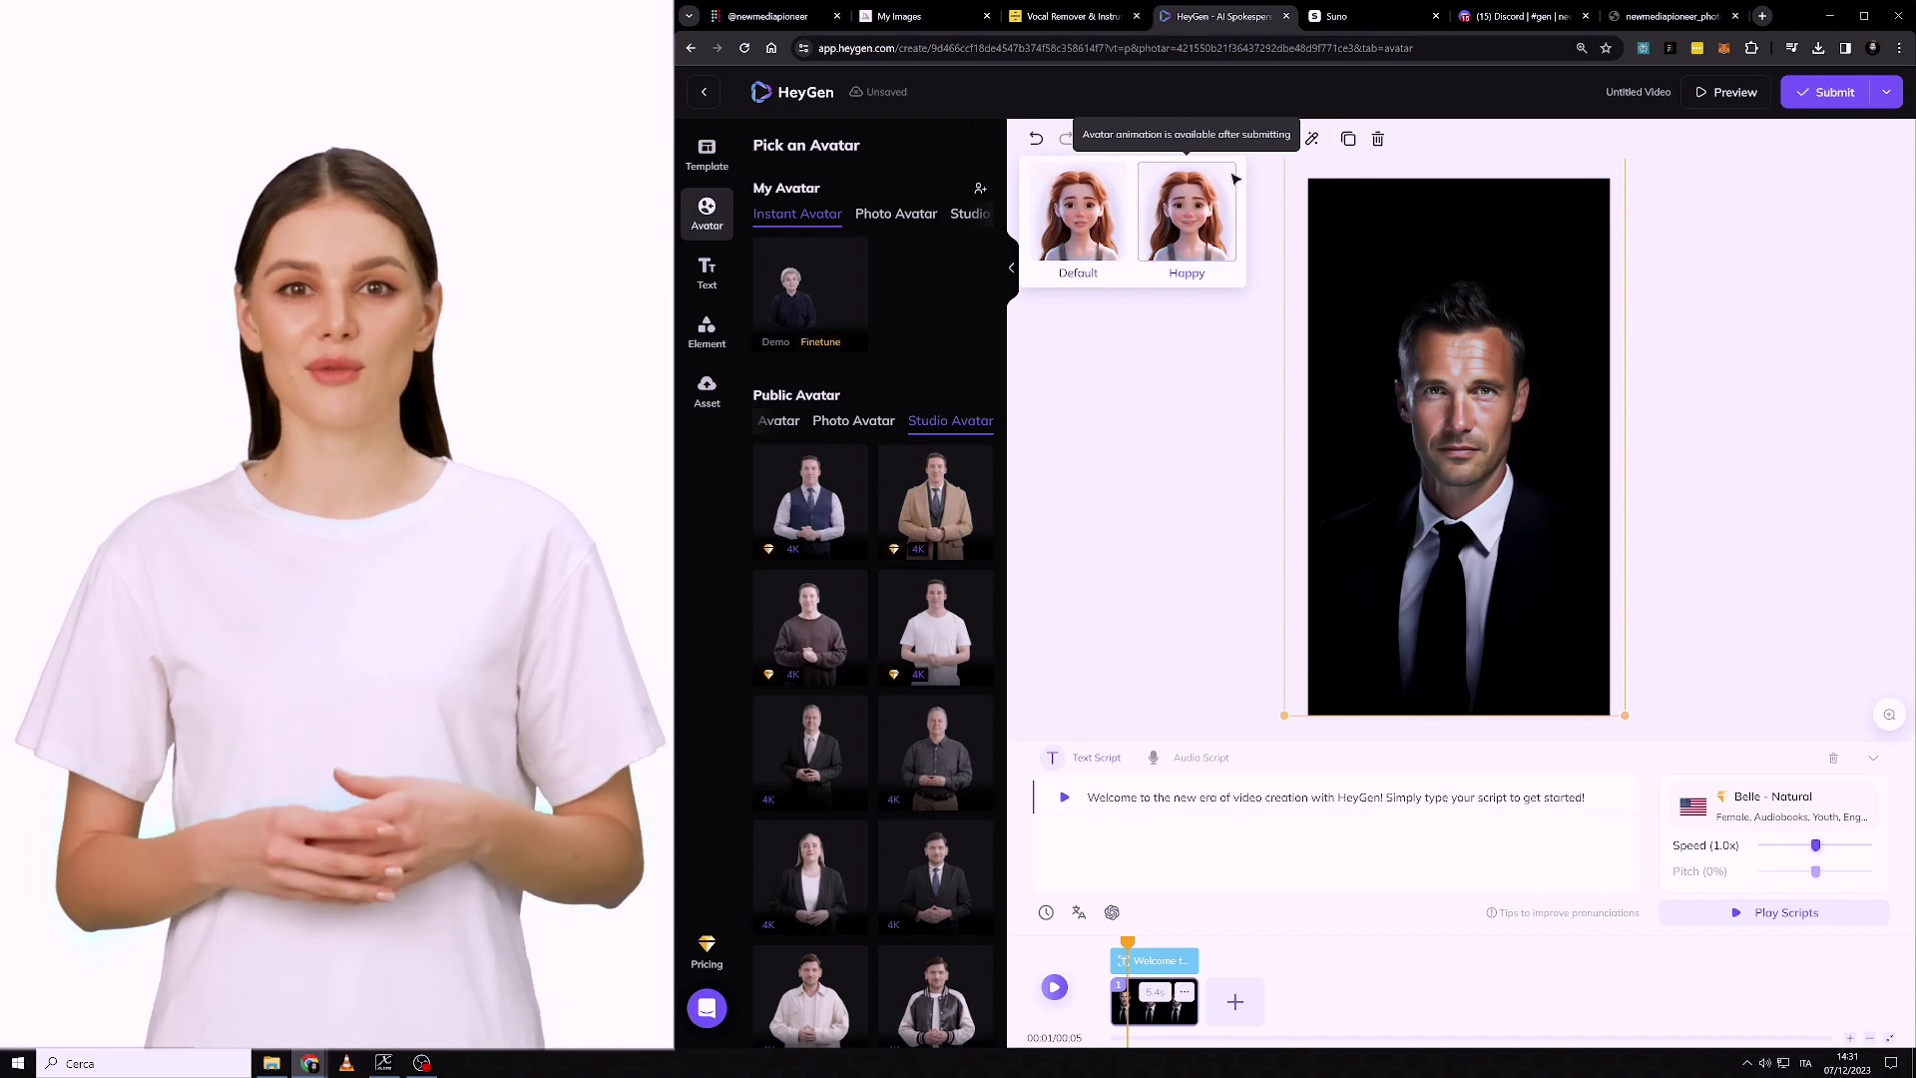
left_click(1105, 137)
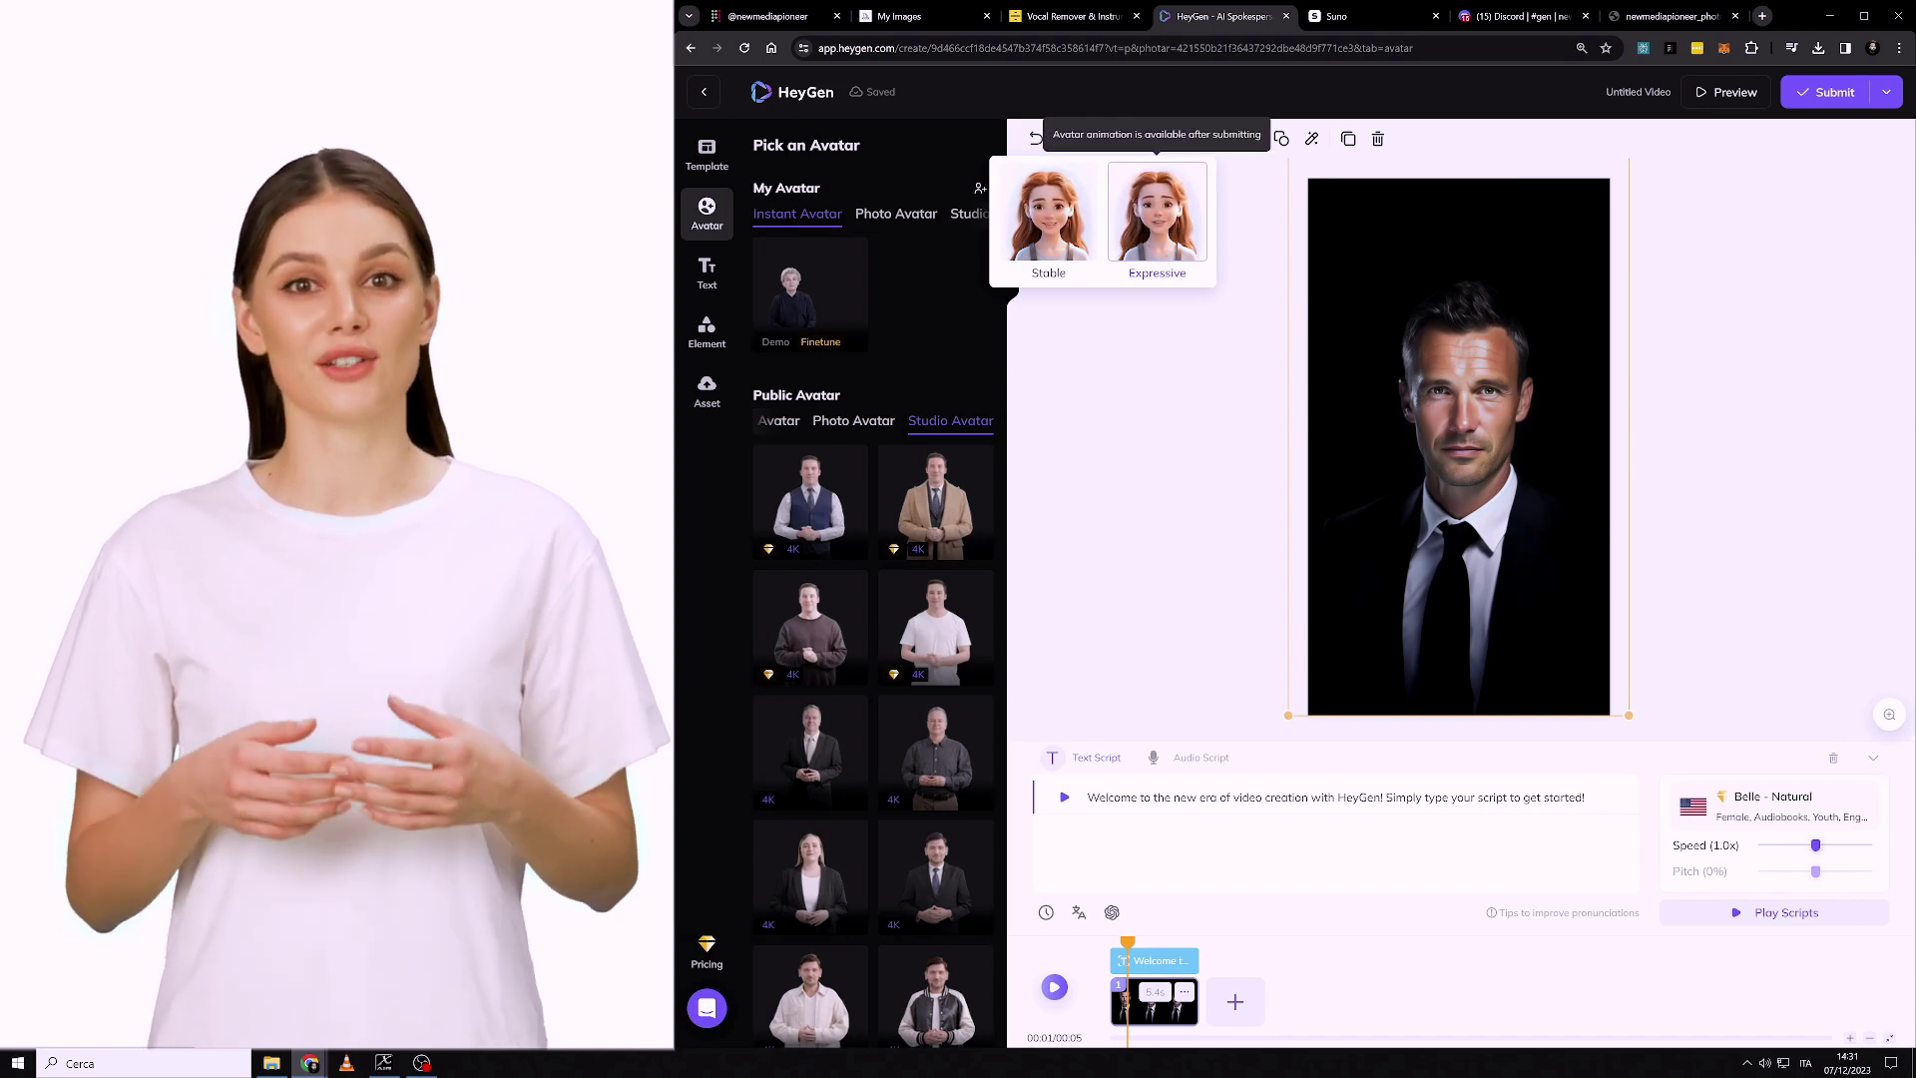
left_click(1133, 137)
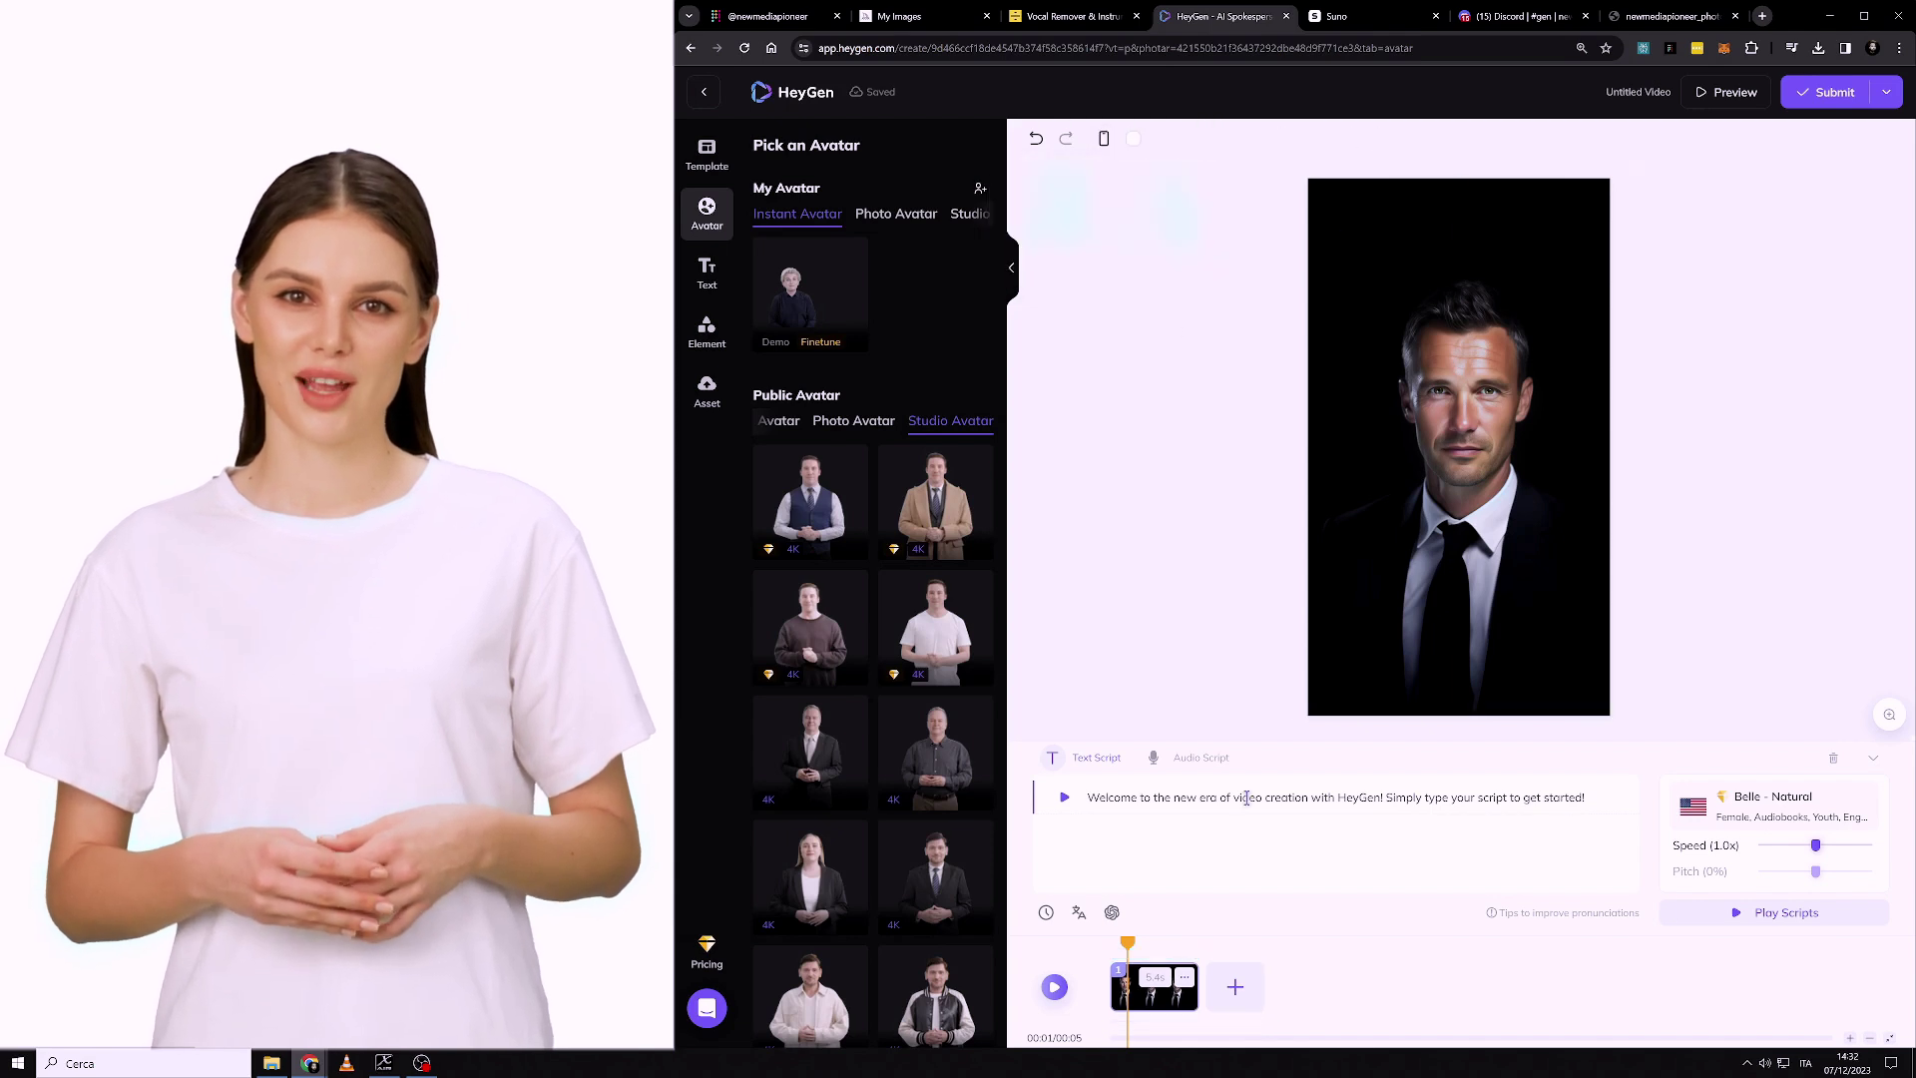
Step: Use 'balance in the beat 1.mp3' as the audio script and submit the video
left_click(1206, 757)
left_click(1247, 846)
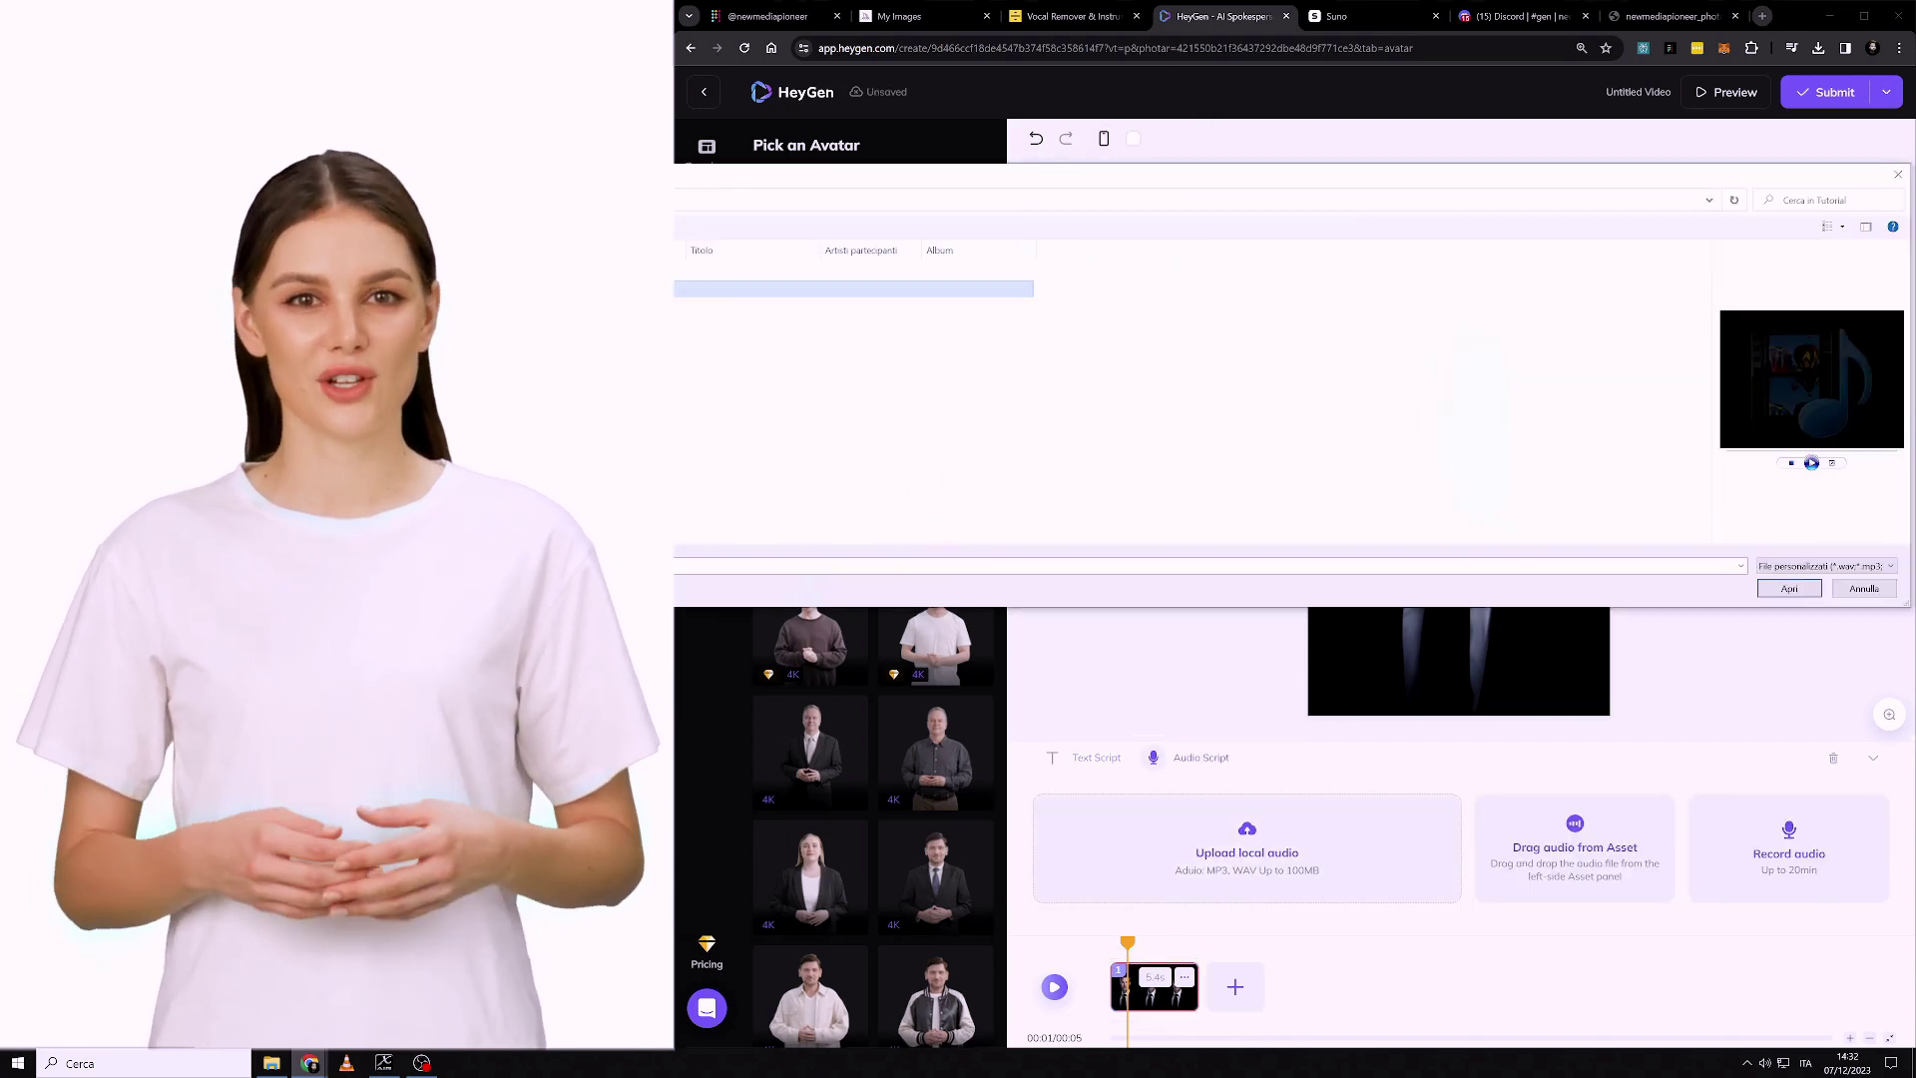
double_click(734, 291)
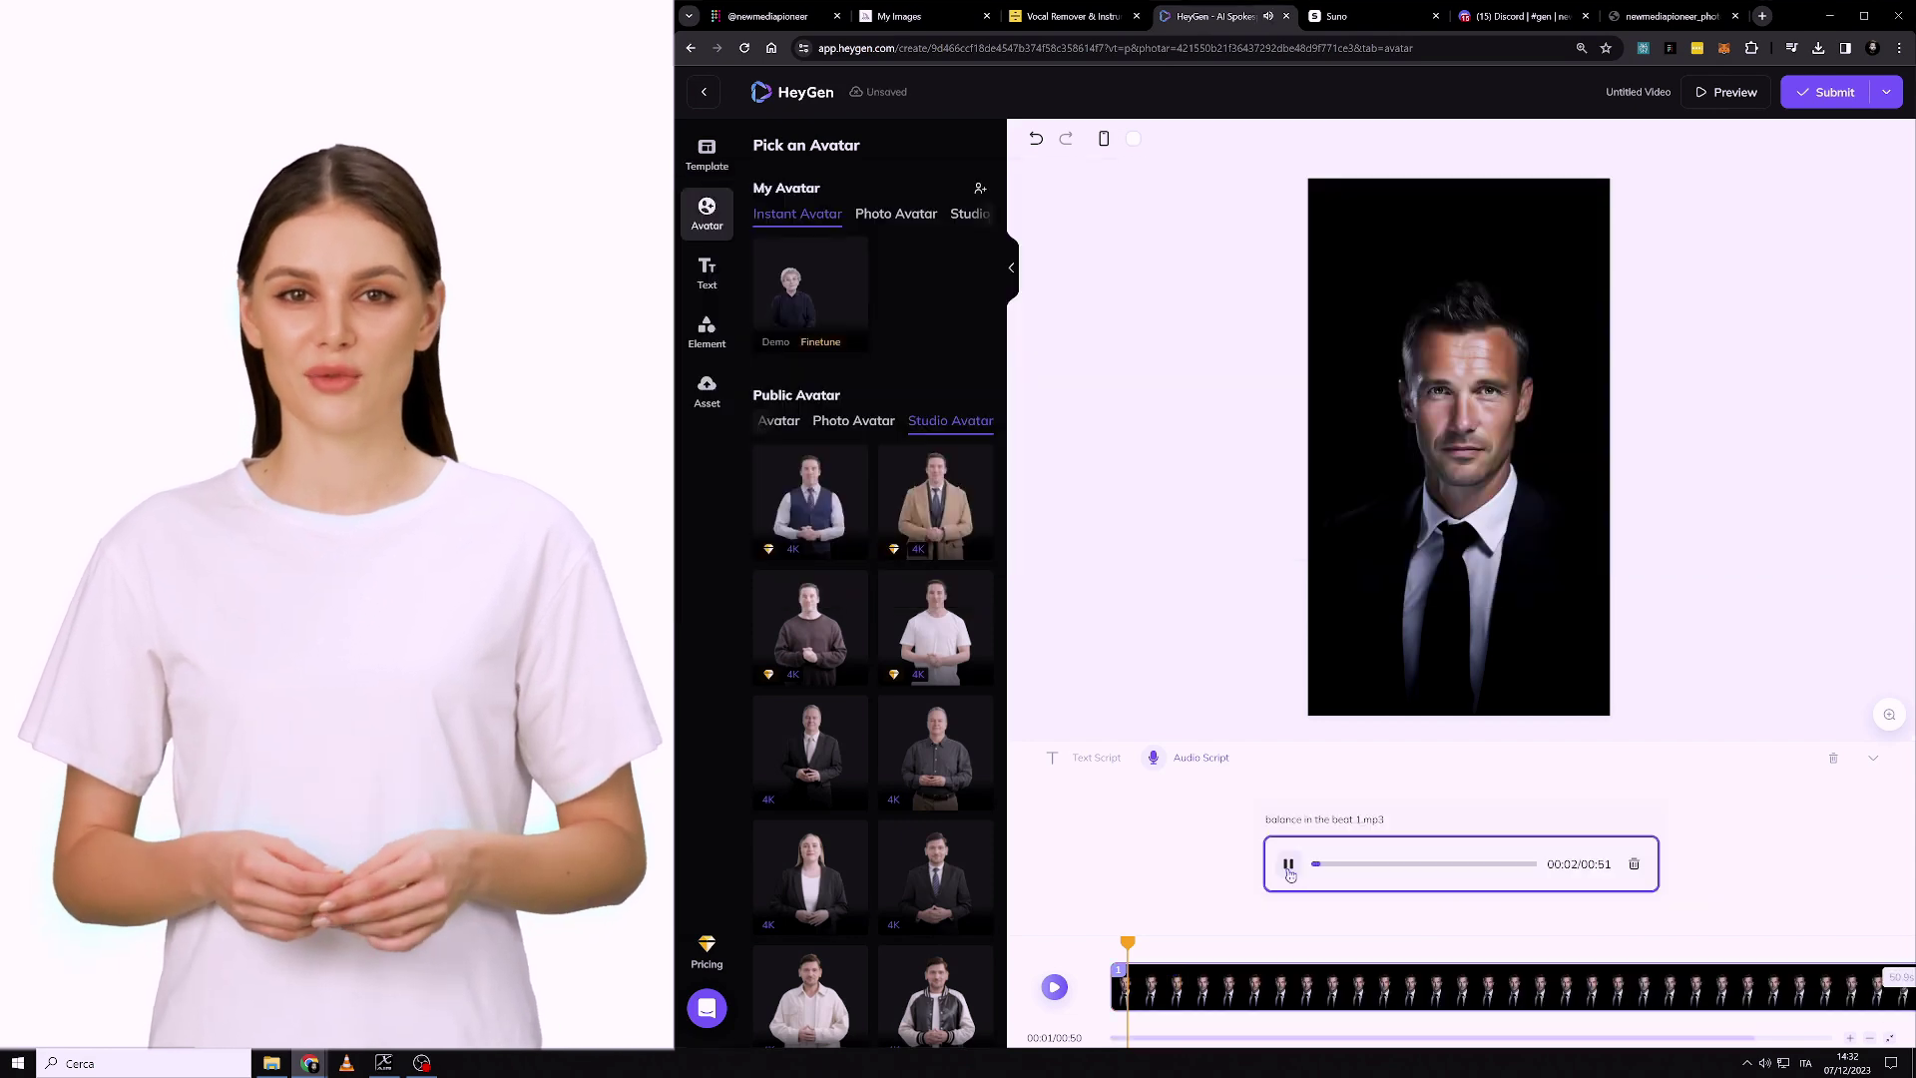
left_click(1287, 868)
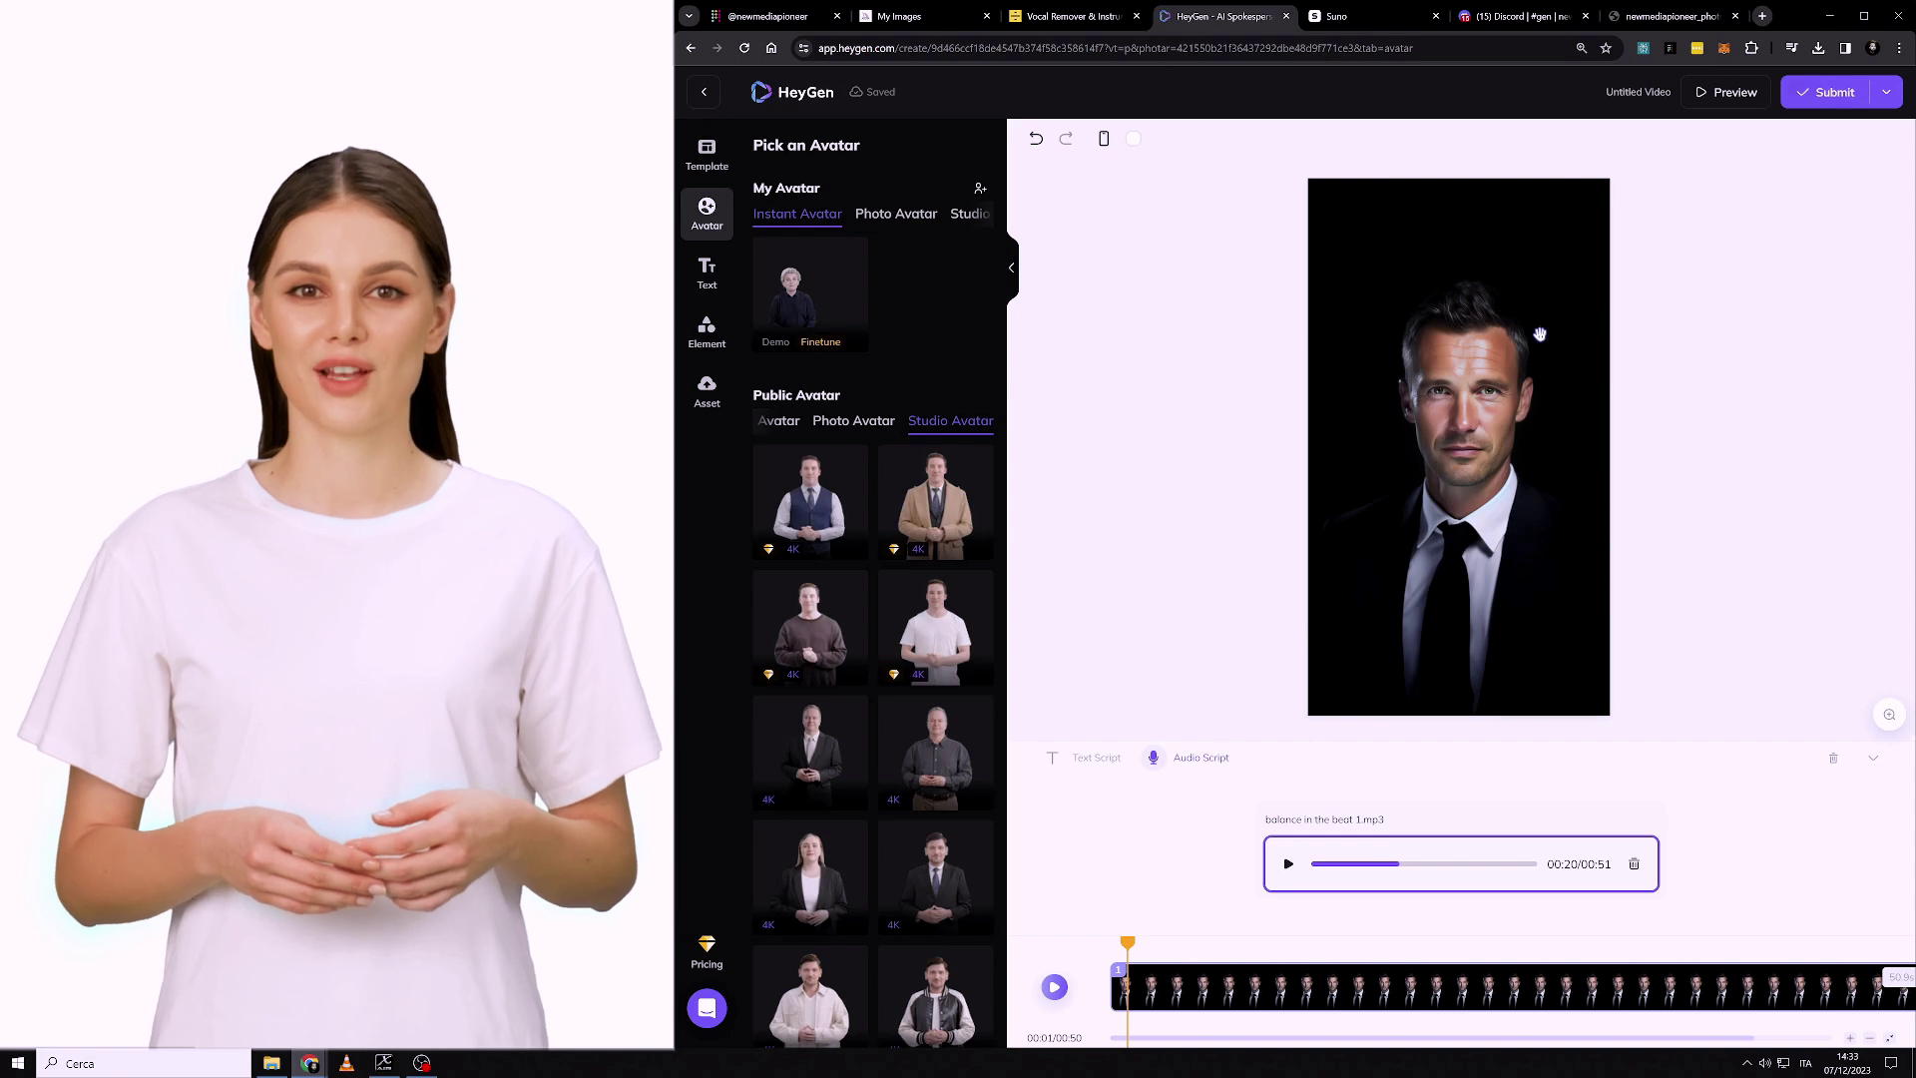
left_click(1817, 95)
left_click(1370, 622)
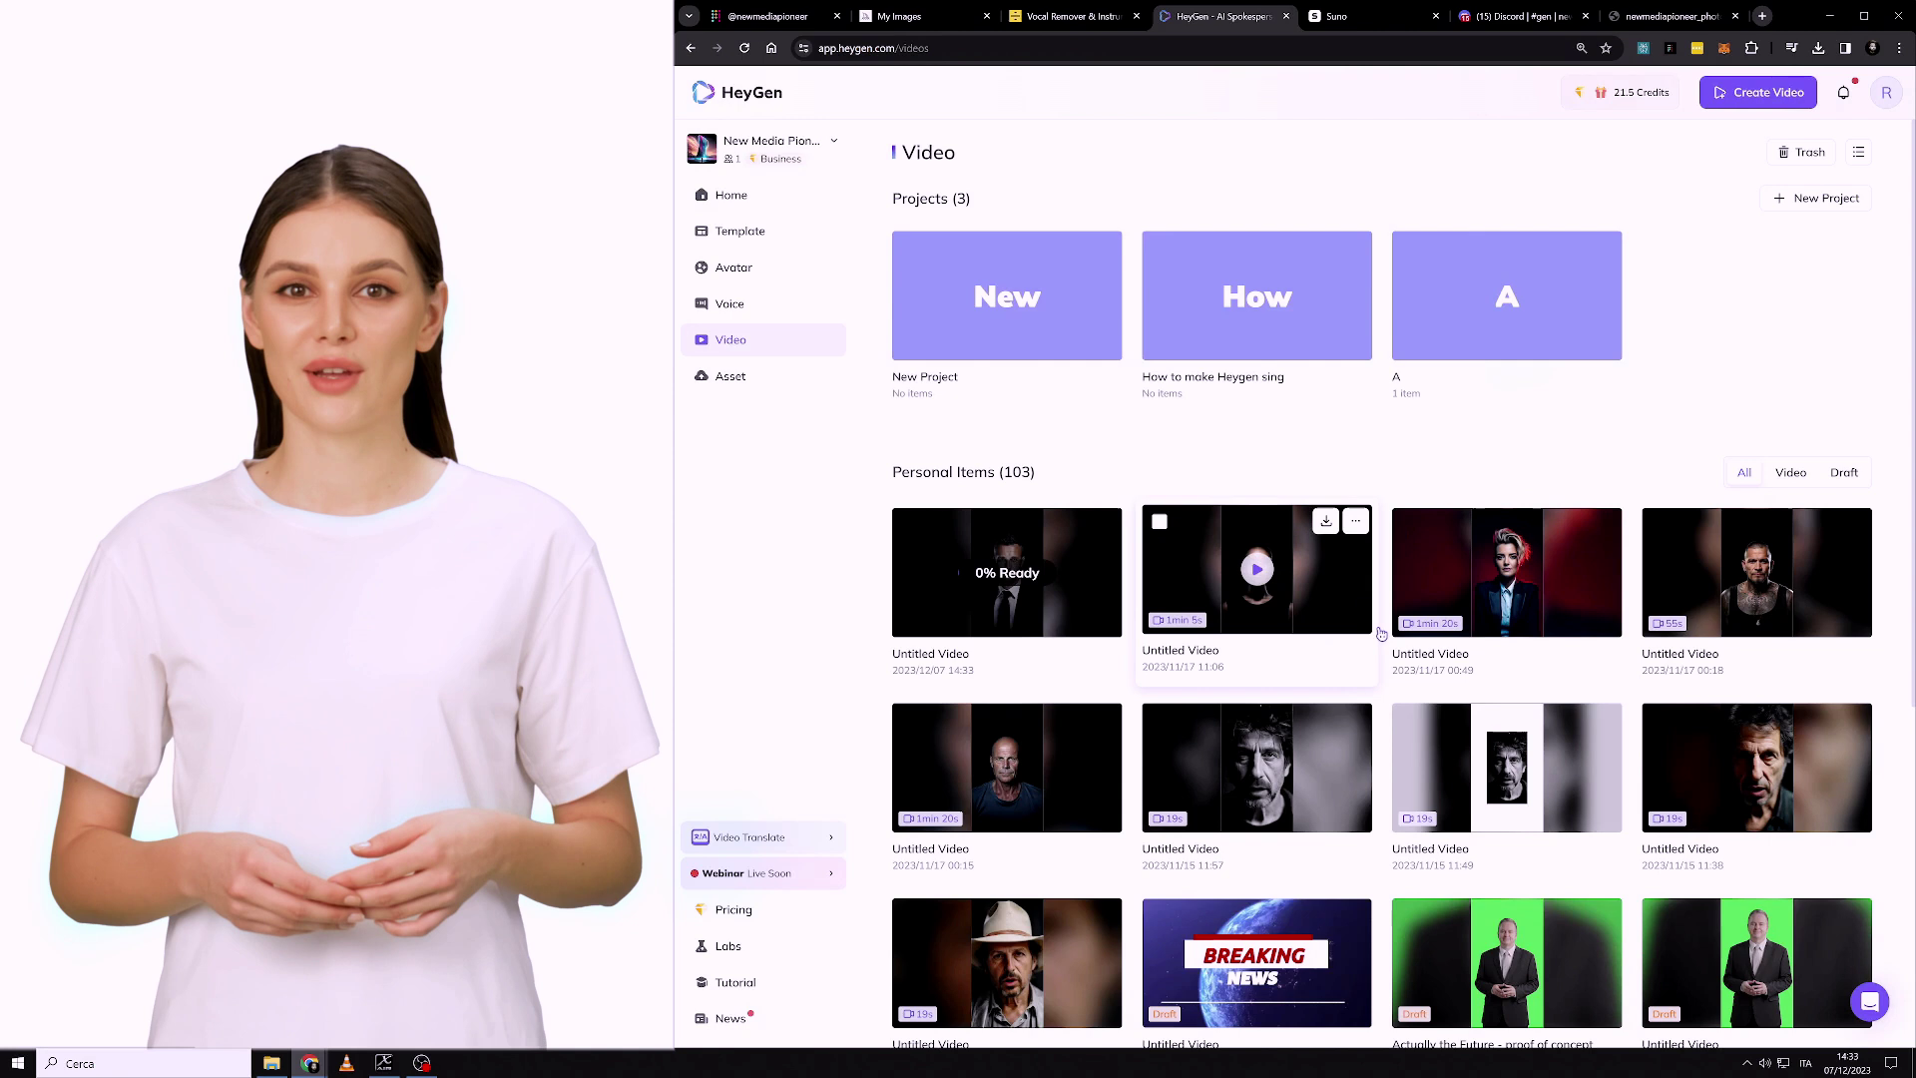
mouse_move(1006, 590)
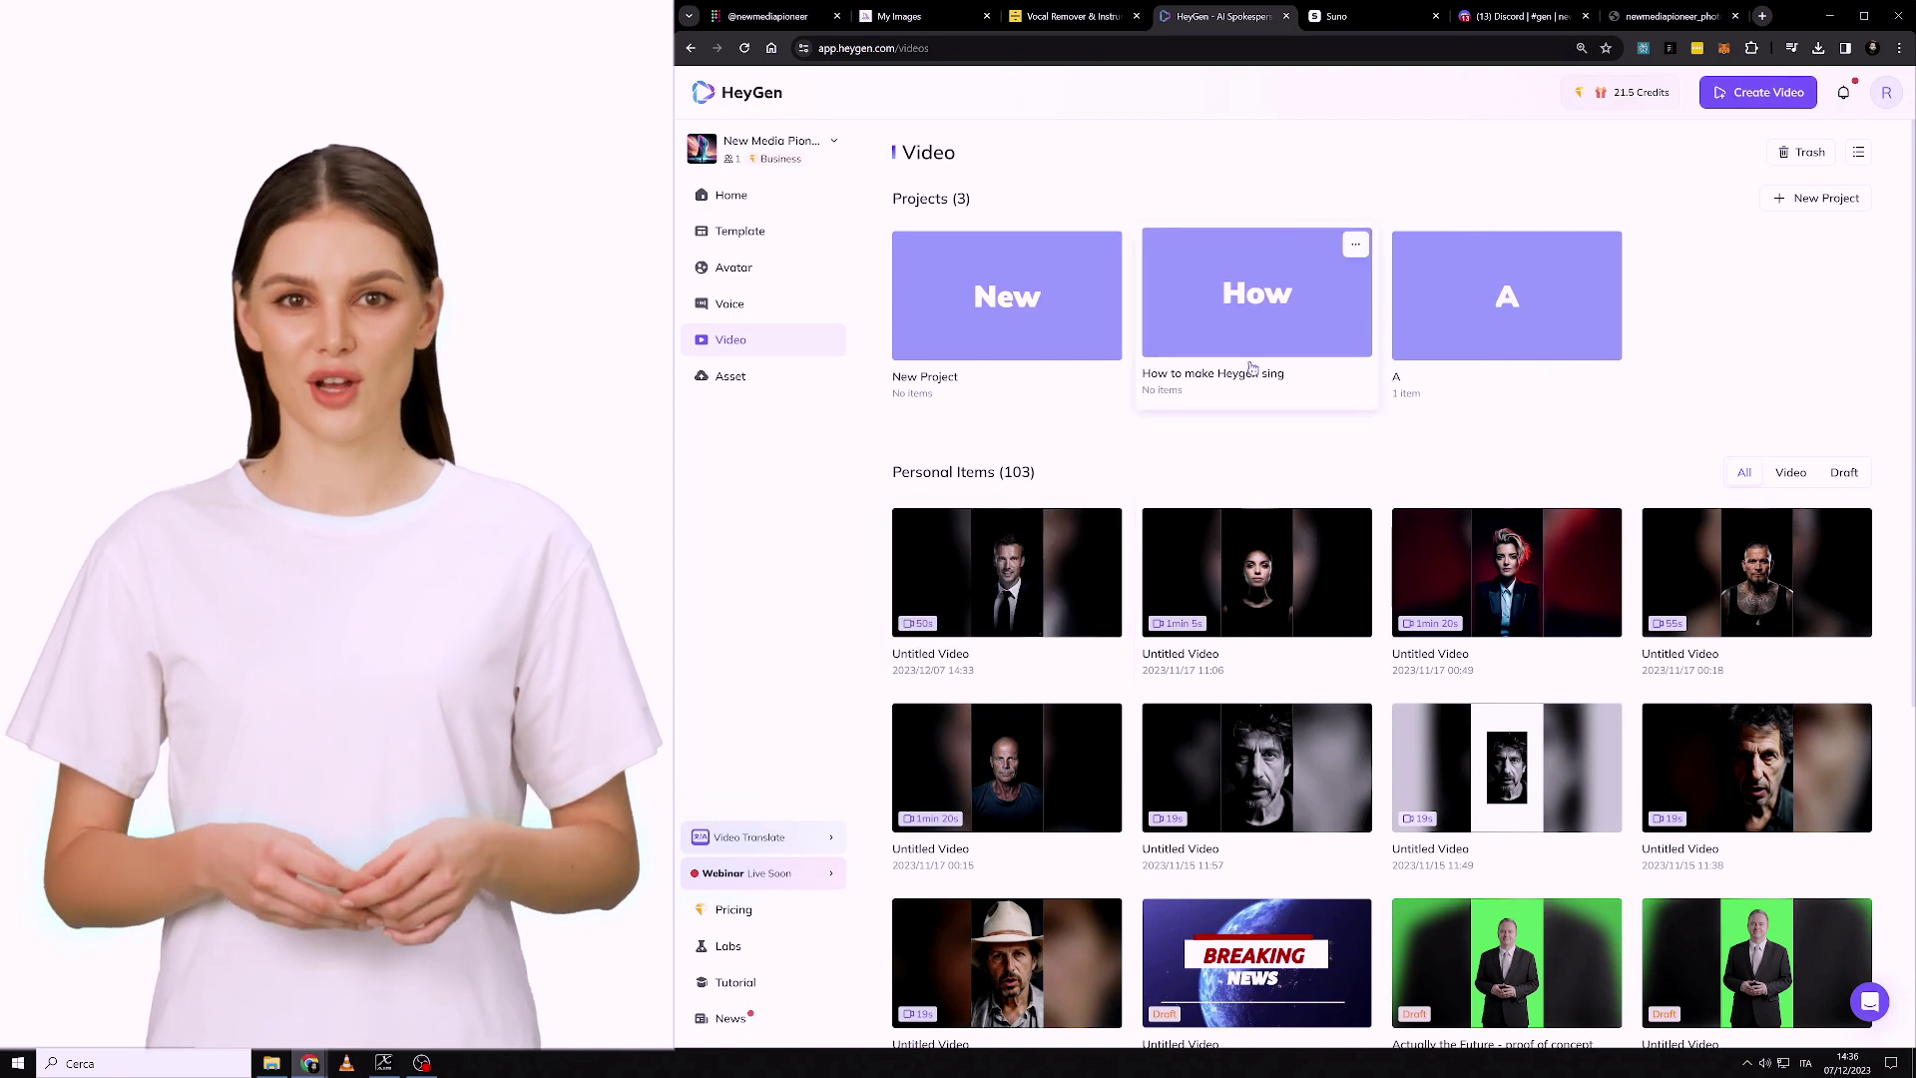
Step: Open and play the rendered avatar video, then save its 1080P download
left_click(1066, 607)
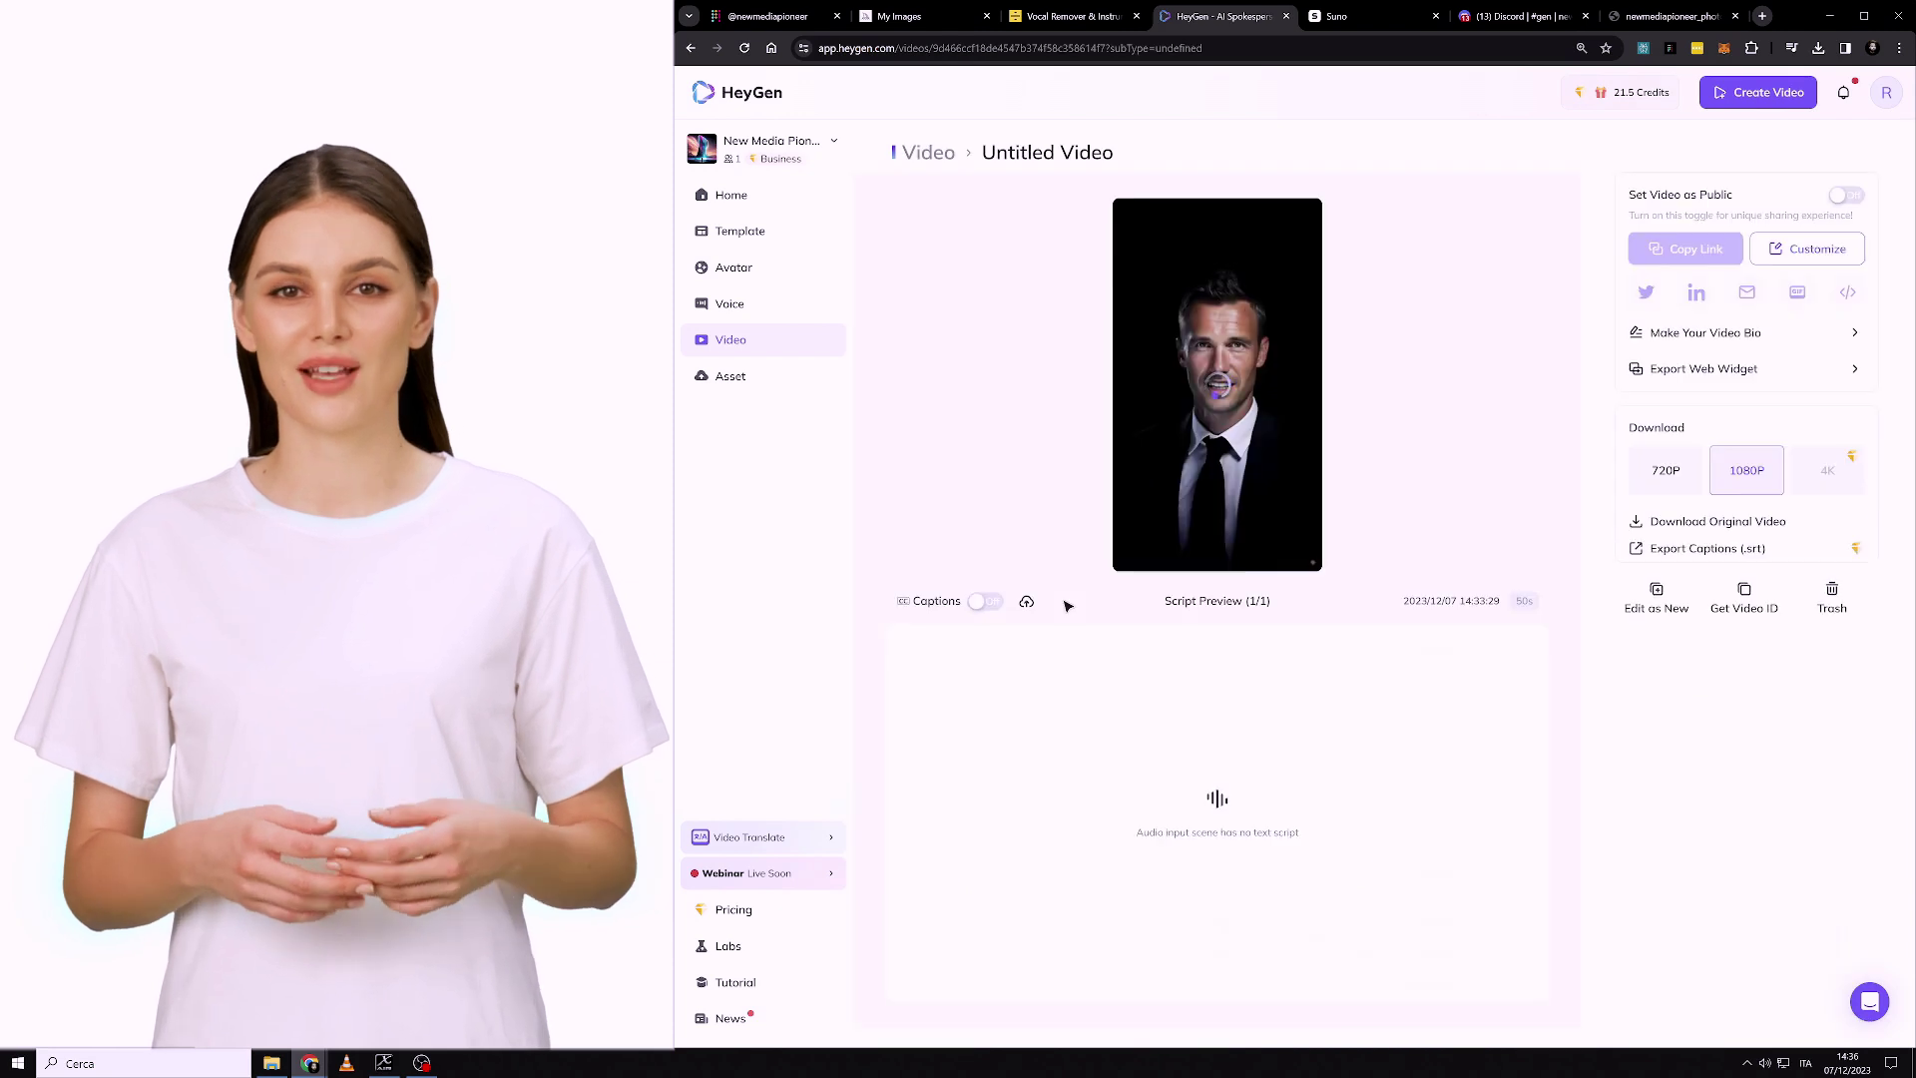
left_click(1133, 551)
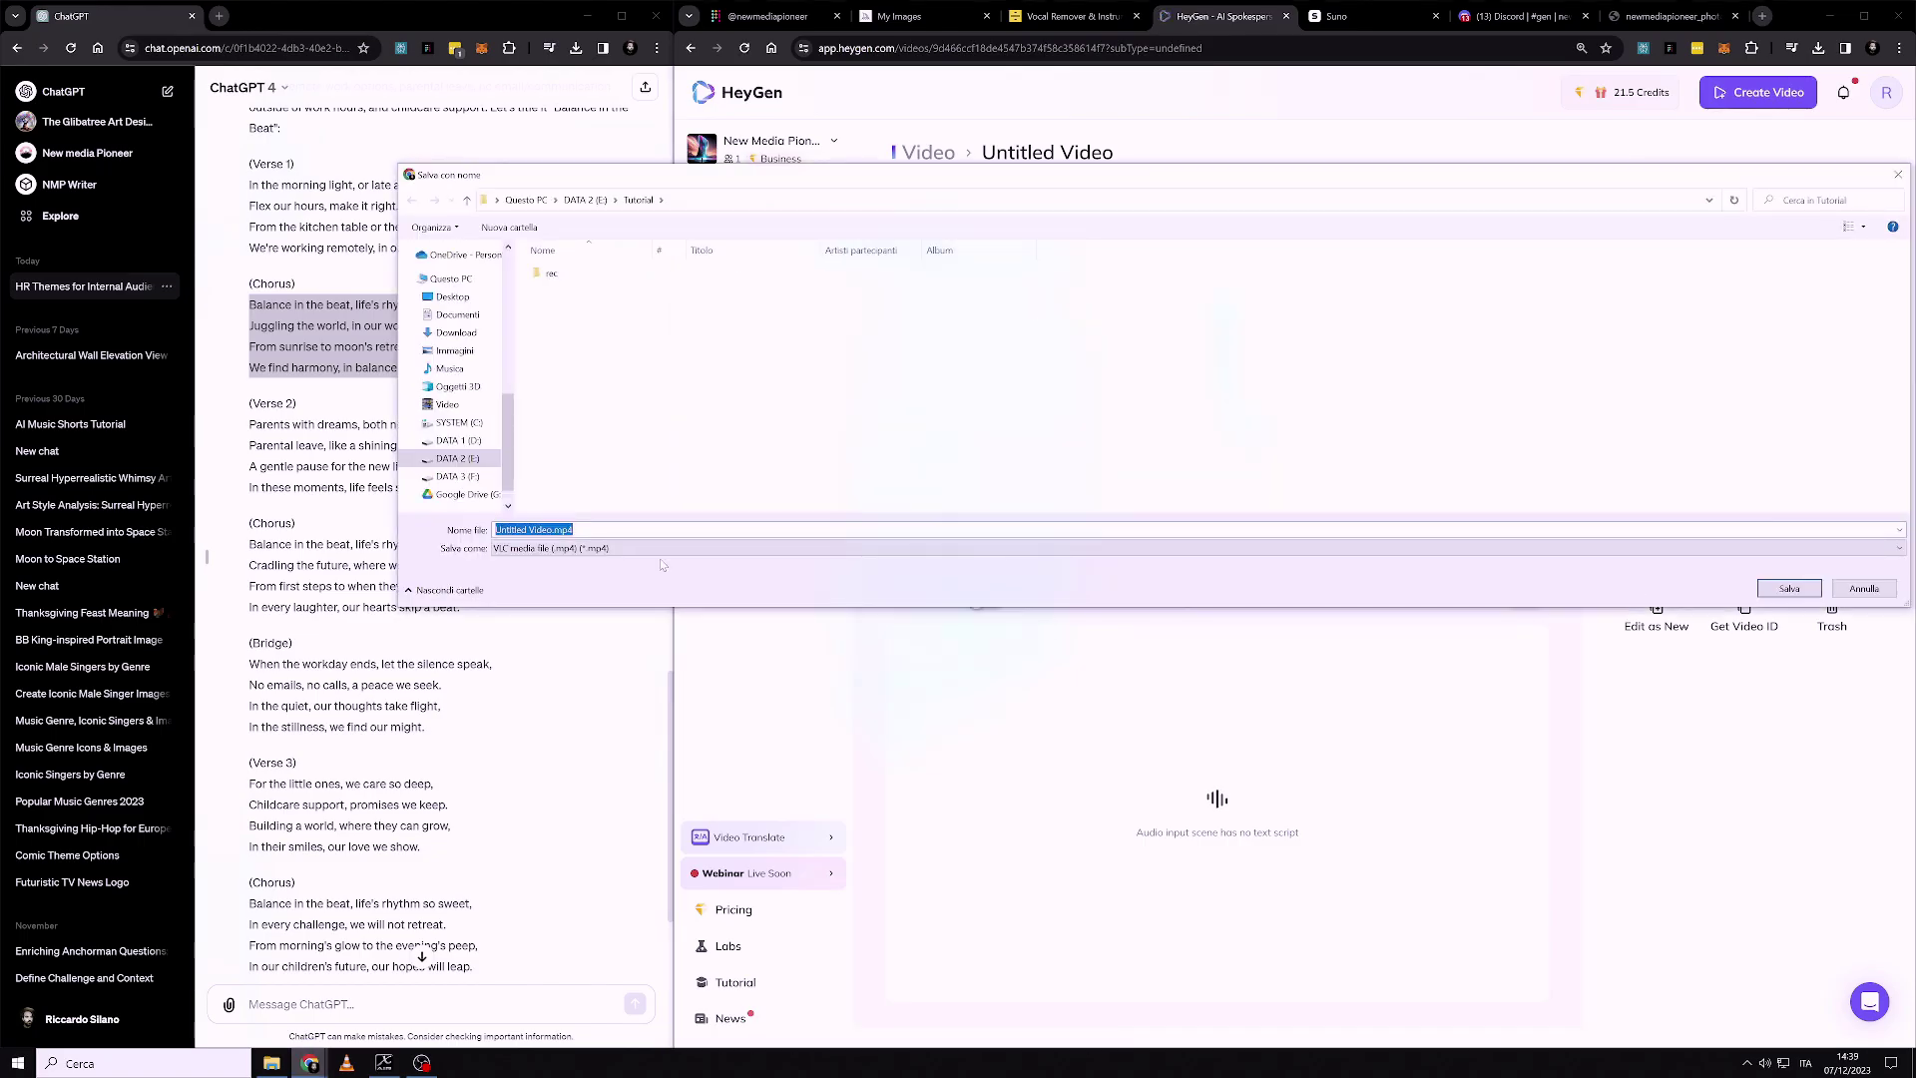
key("Return")
Step: Create a new CapCut project with the avatar 1.mp4 clip imported
double_click(642, 27)
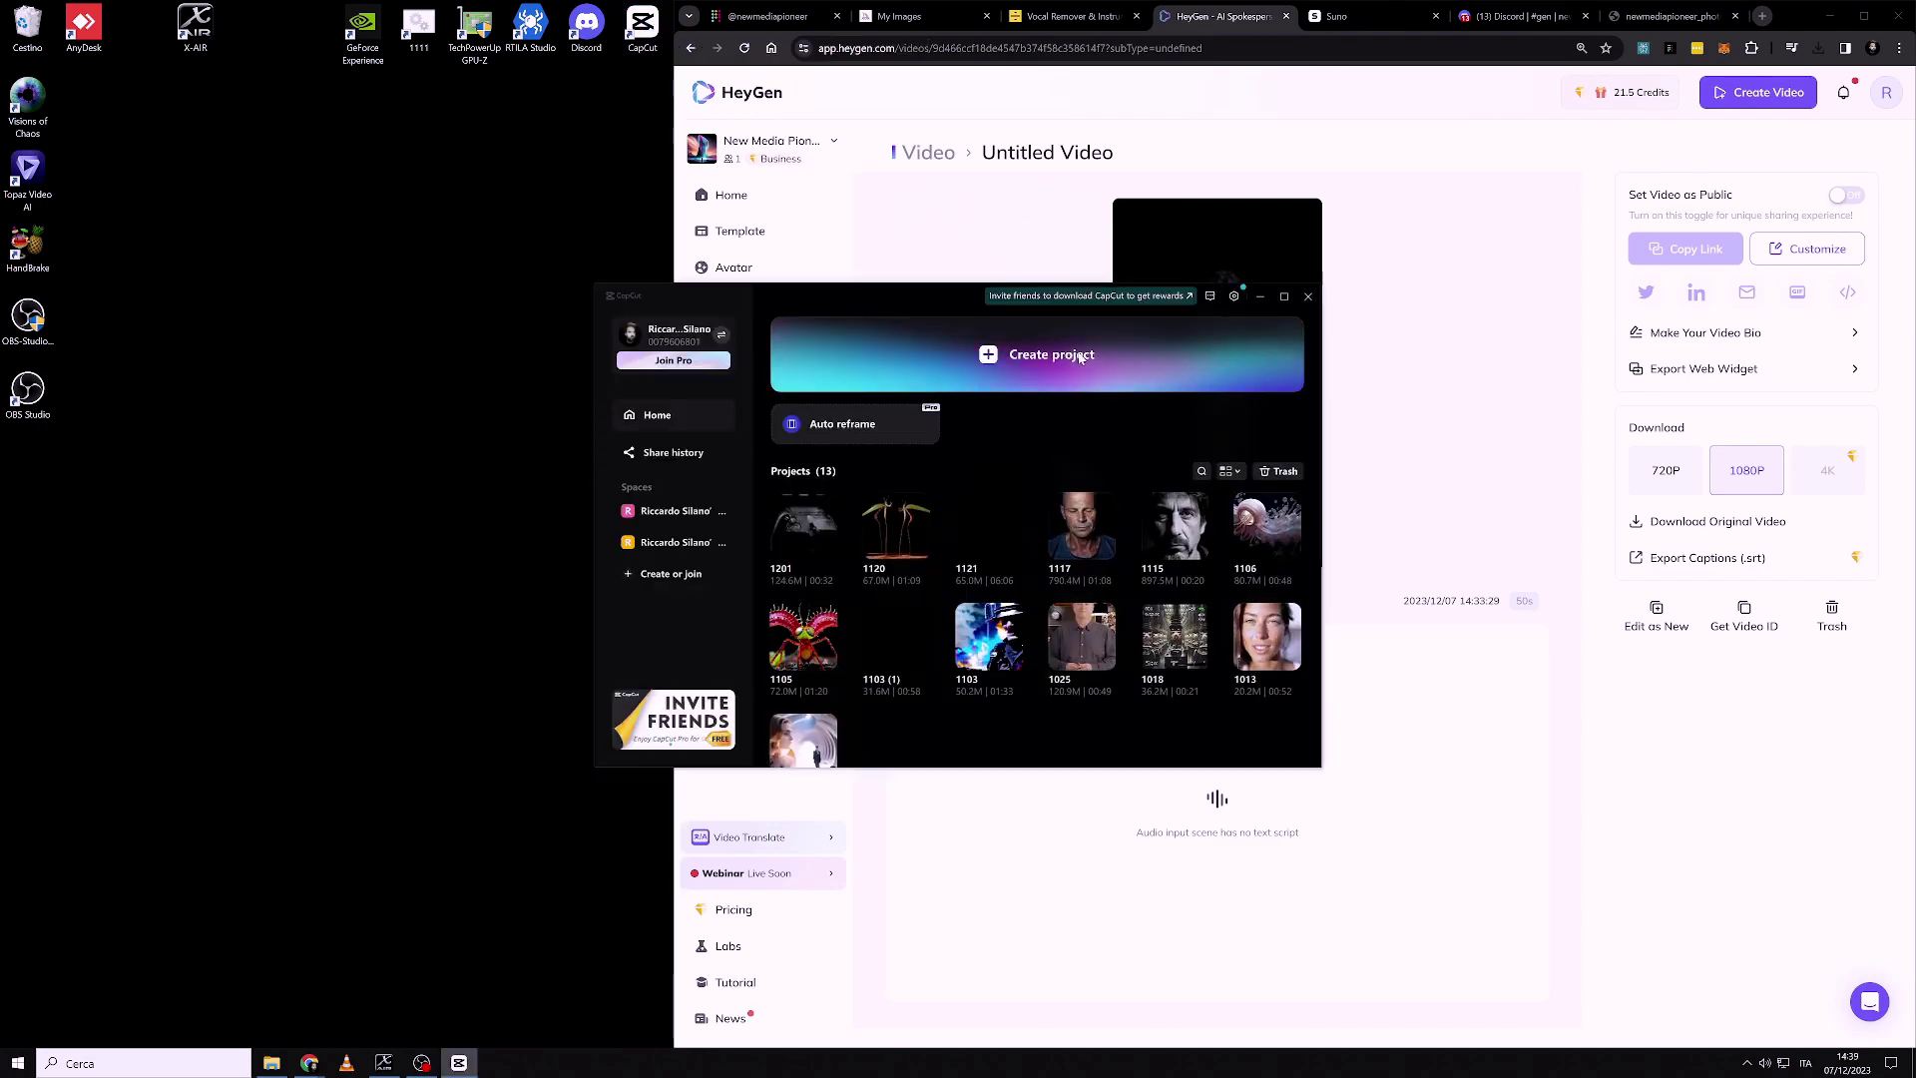
left_click(1080, 357)
left_click(345, 349)
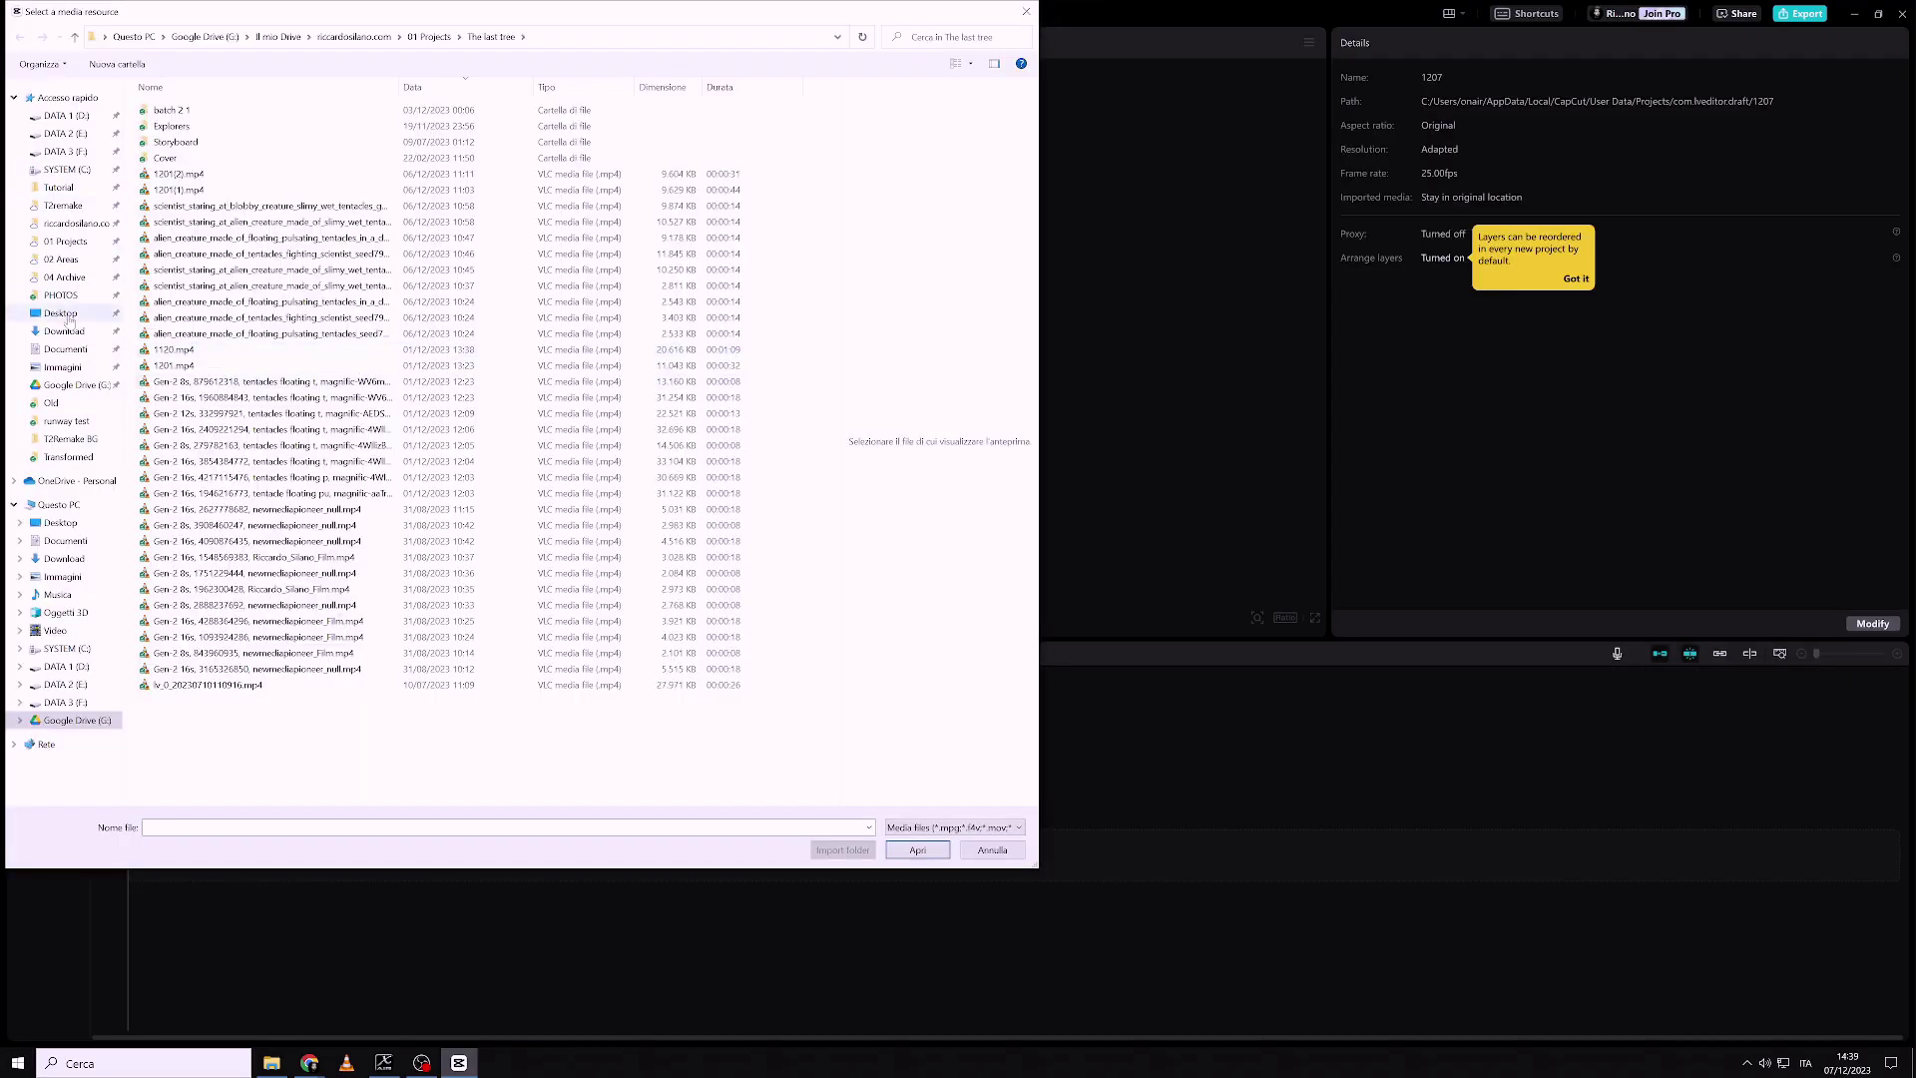
left_click(60, 194)
double_click(173, 134)
left_click(1285, 617)
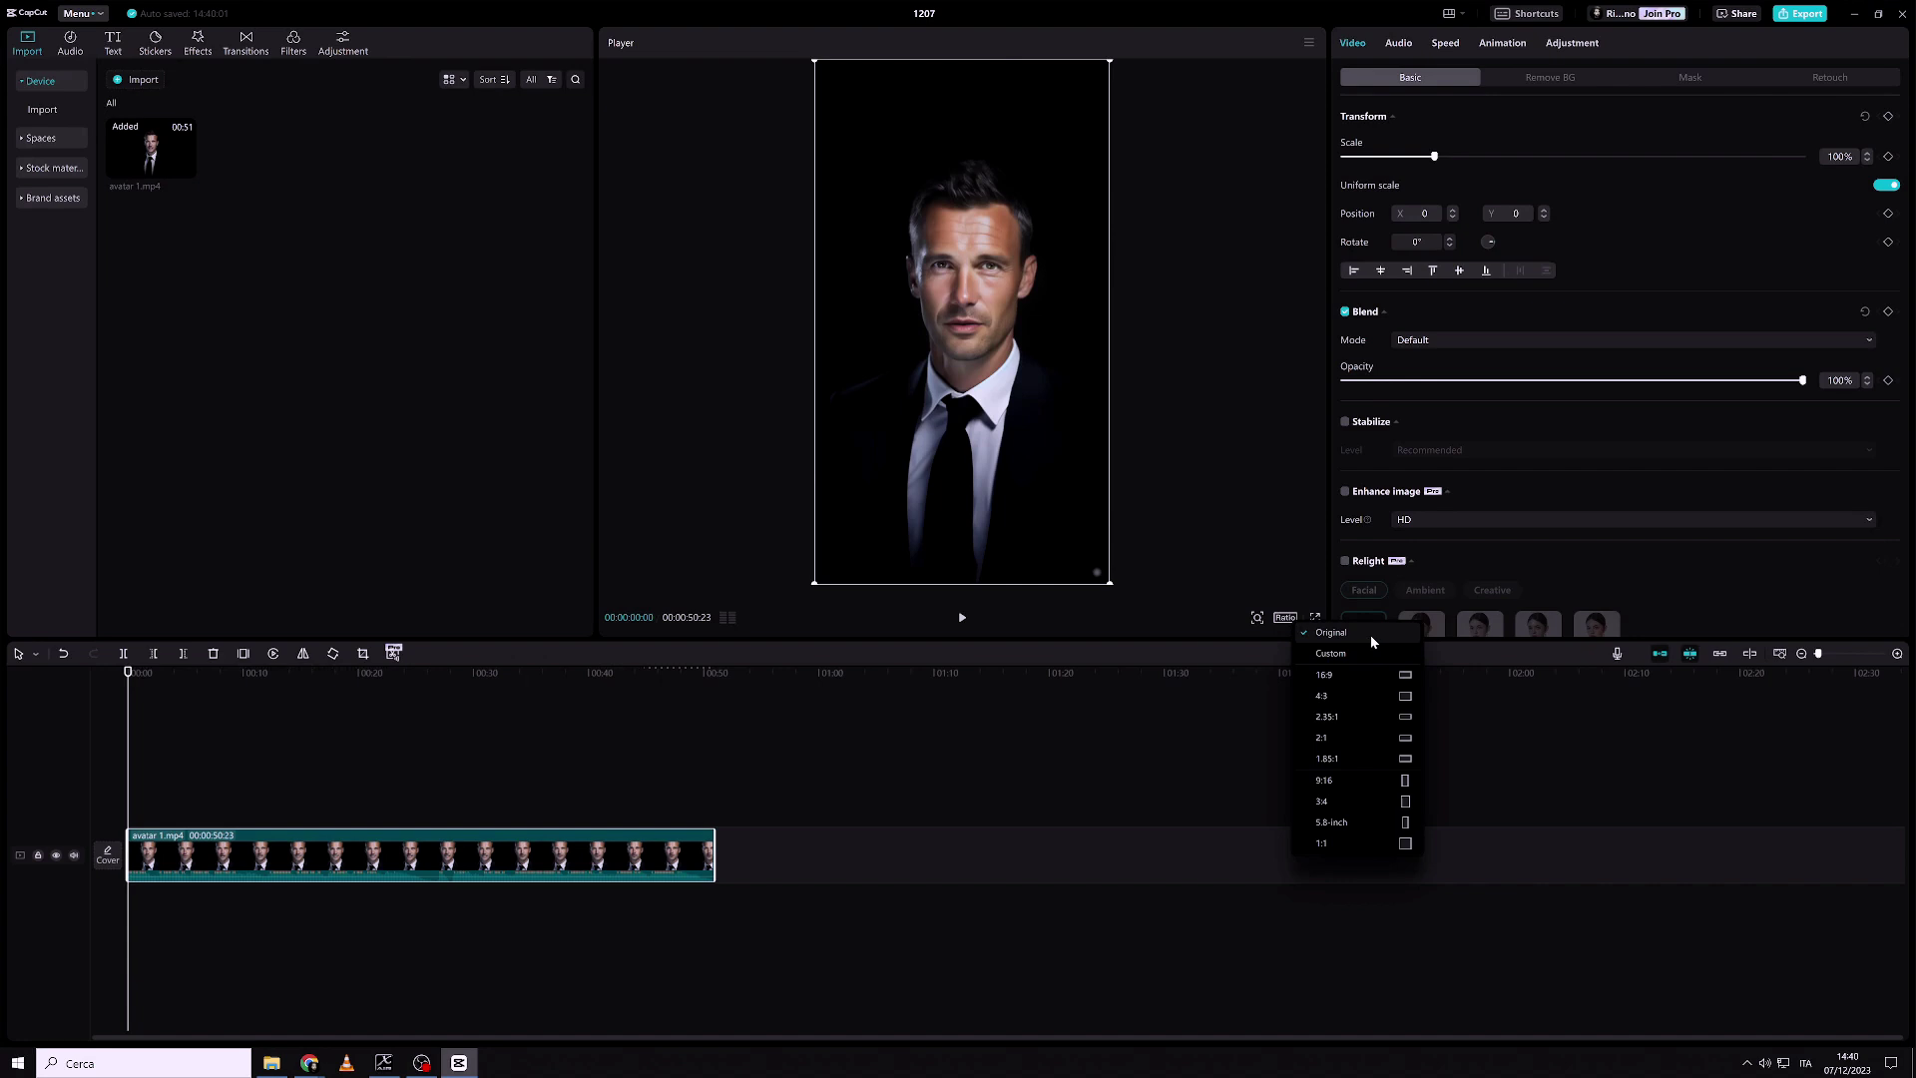
left_click(1371, 641)
Step: Add a rainbow WordArt title reading 'Balance in the beat' at the top of the frame
left_click(111, 43)
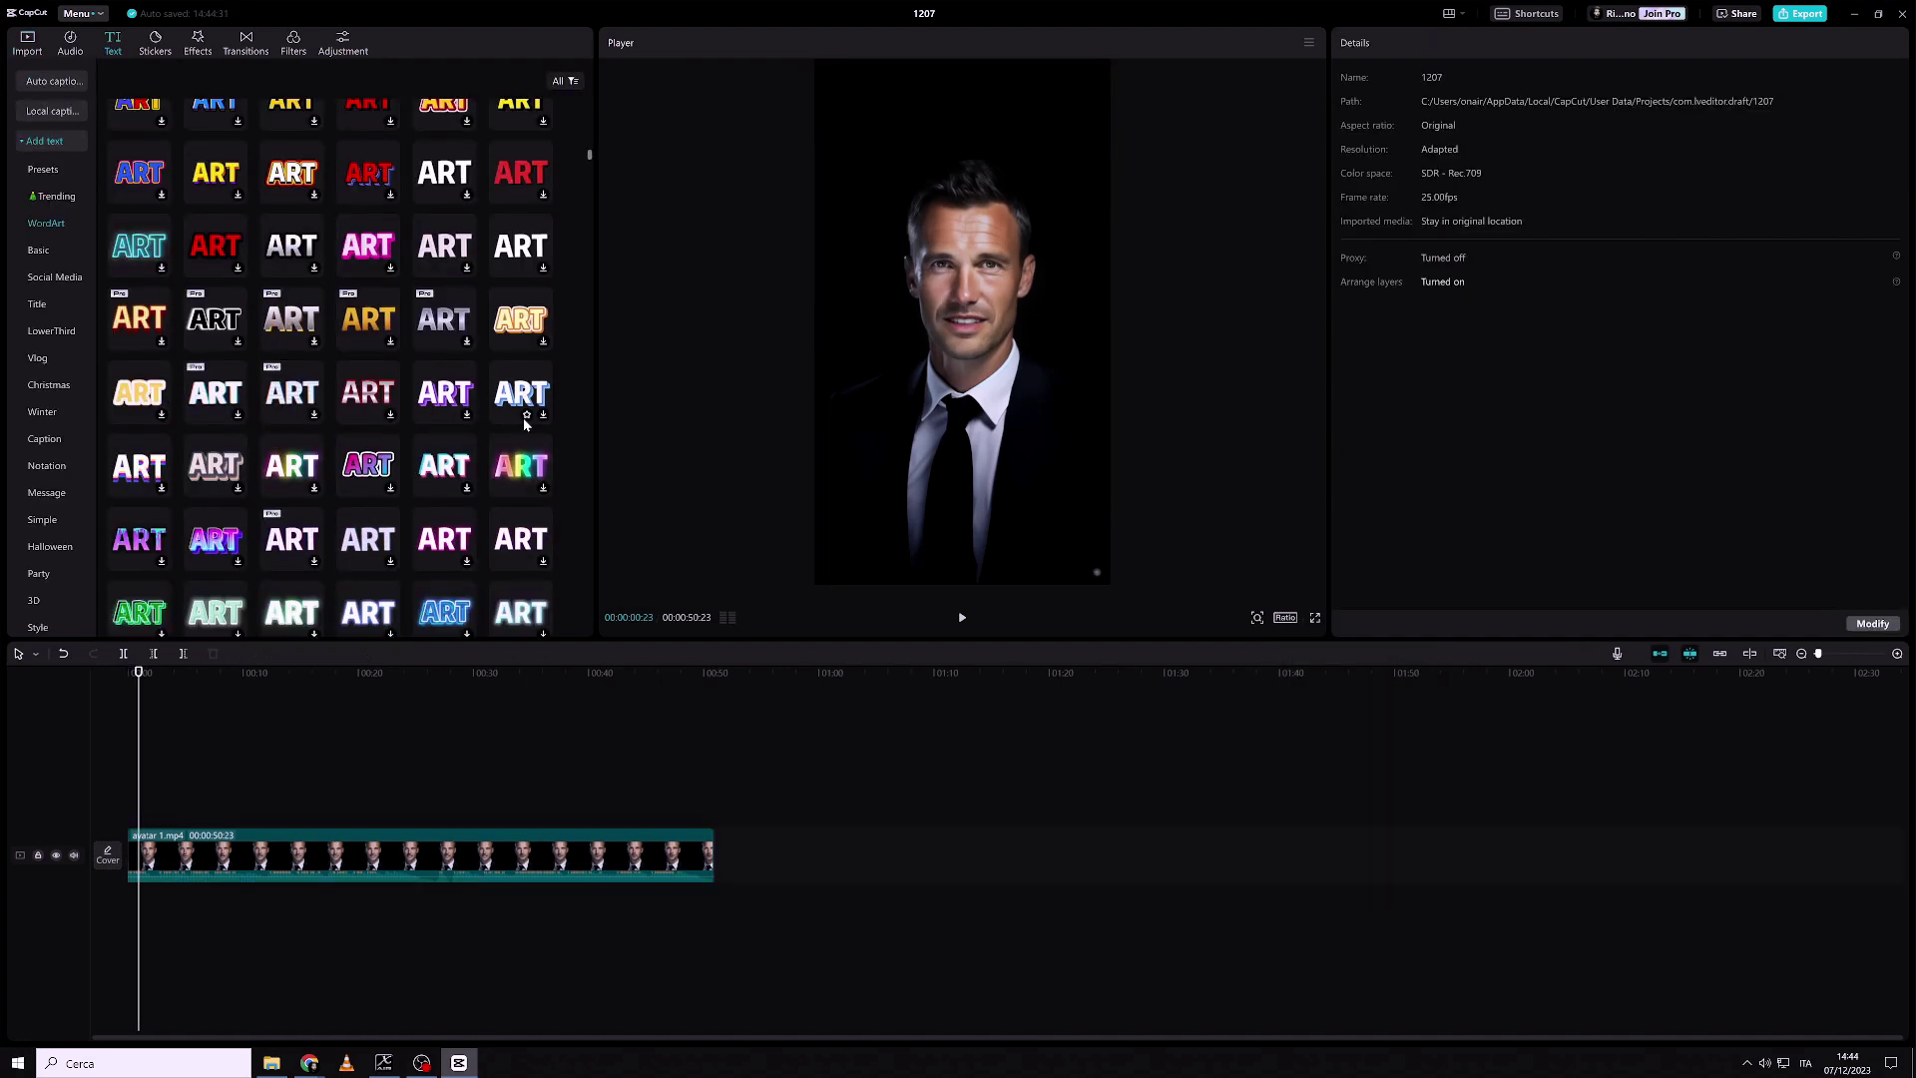
left_click(320, 483)
left_click_drag(971, 328, 966, 122)
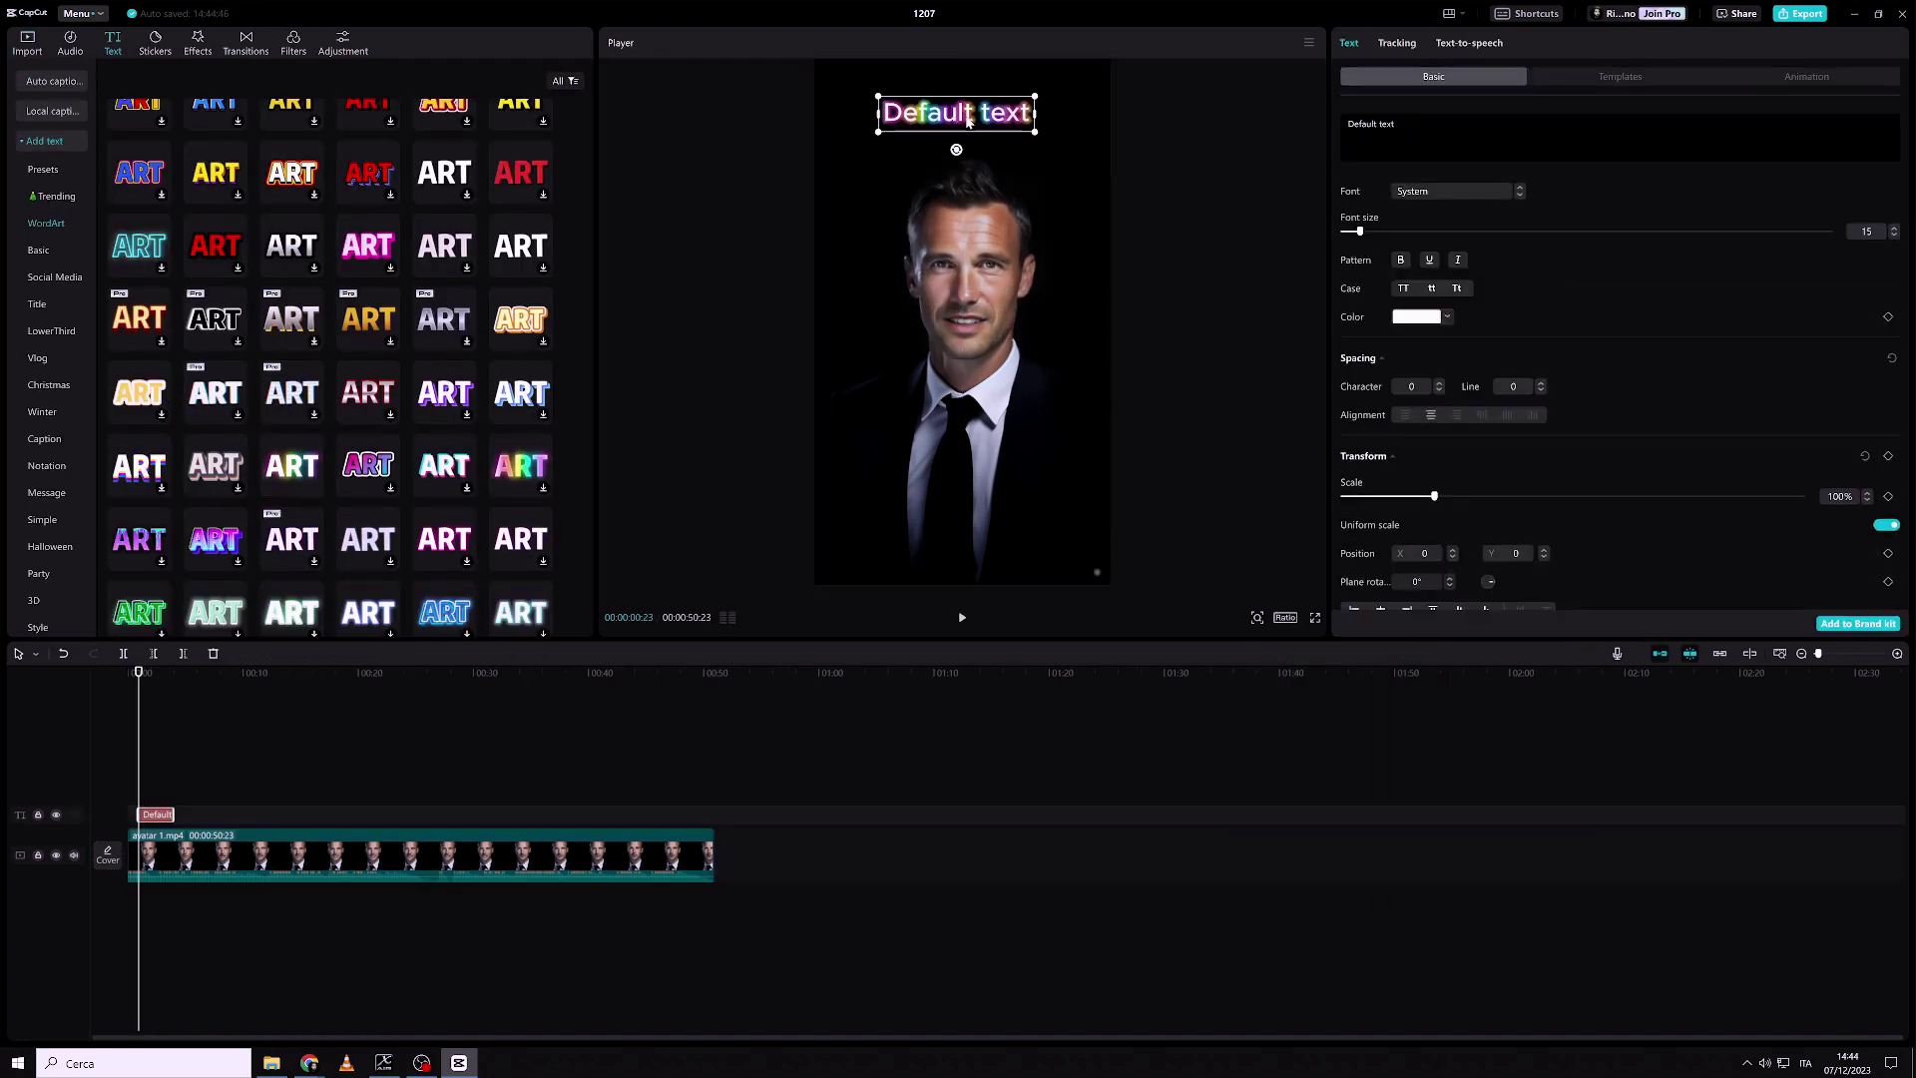
triple_click(1370, 123)
type("Balanbc")
key("BackSpace")
key("BackSpace")
type("ce in the")
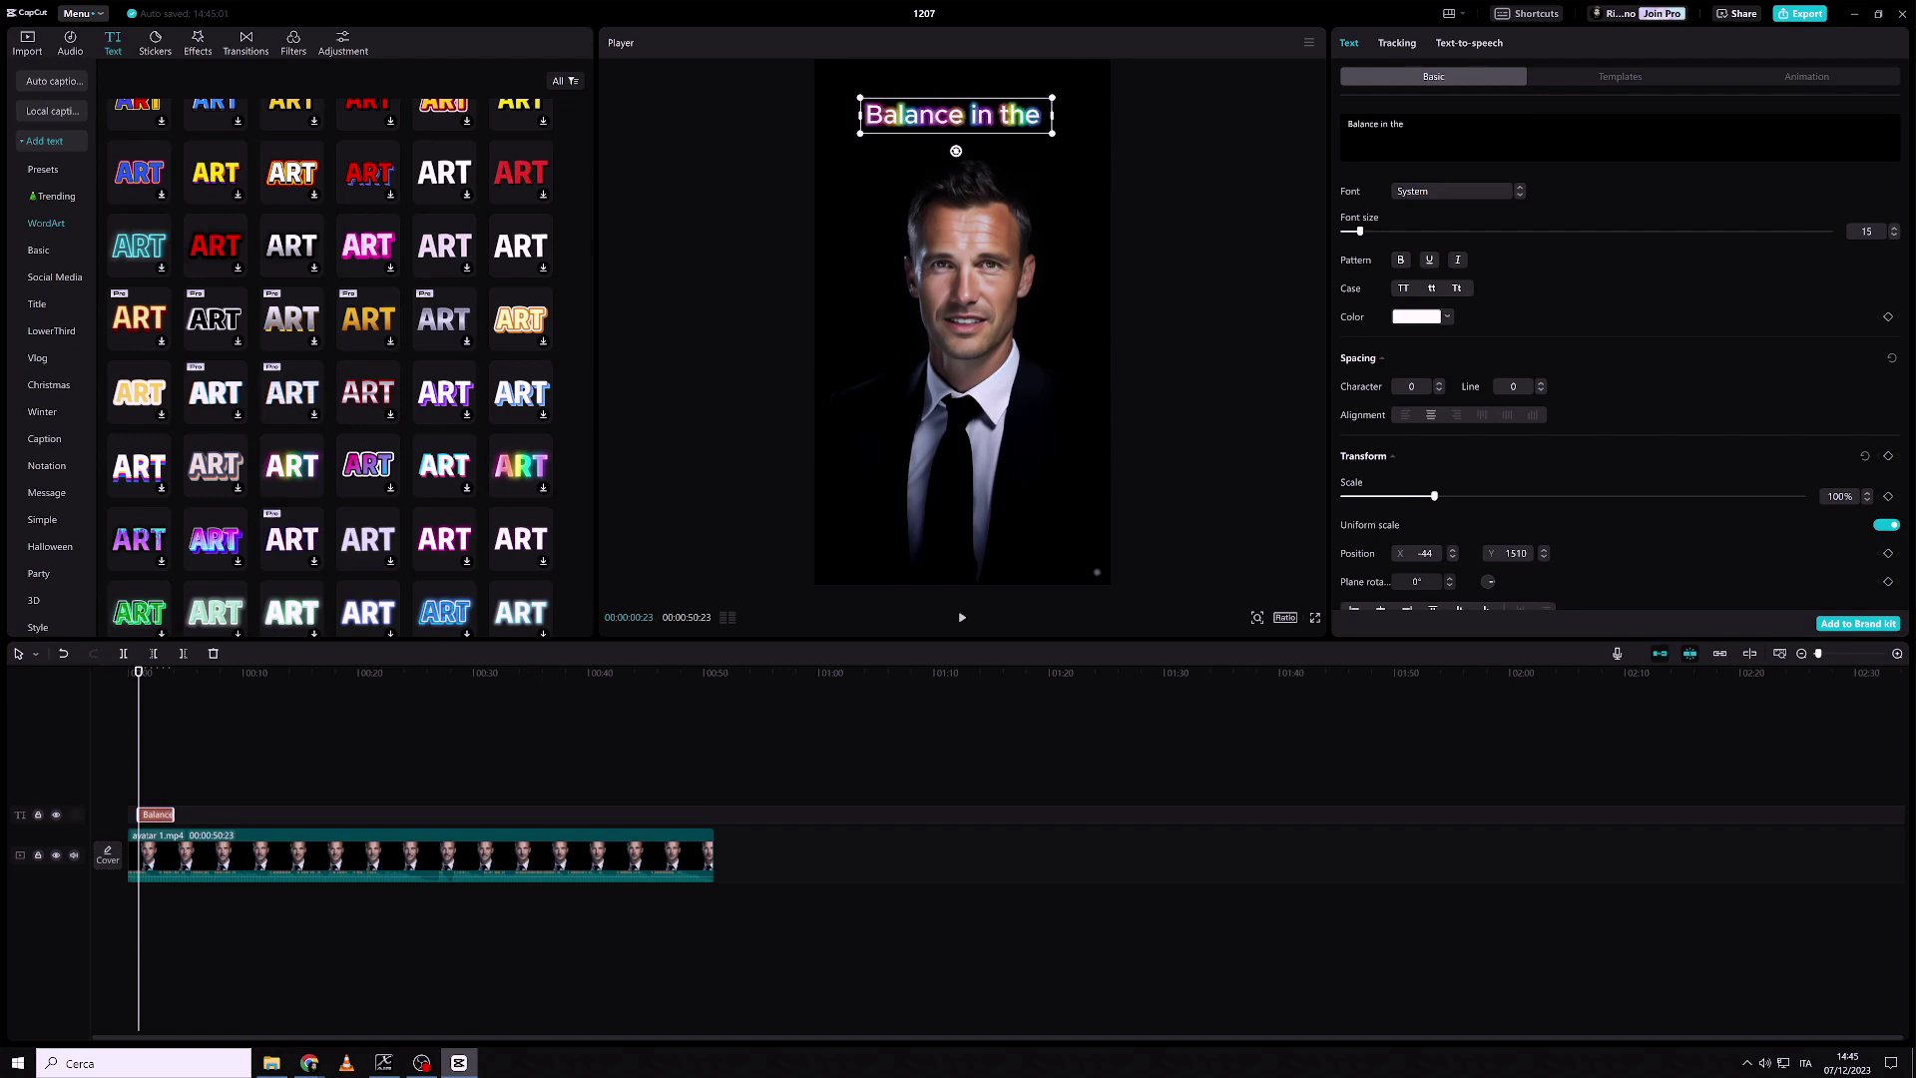
type(" beat")
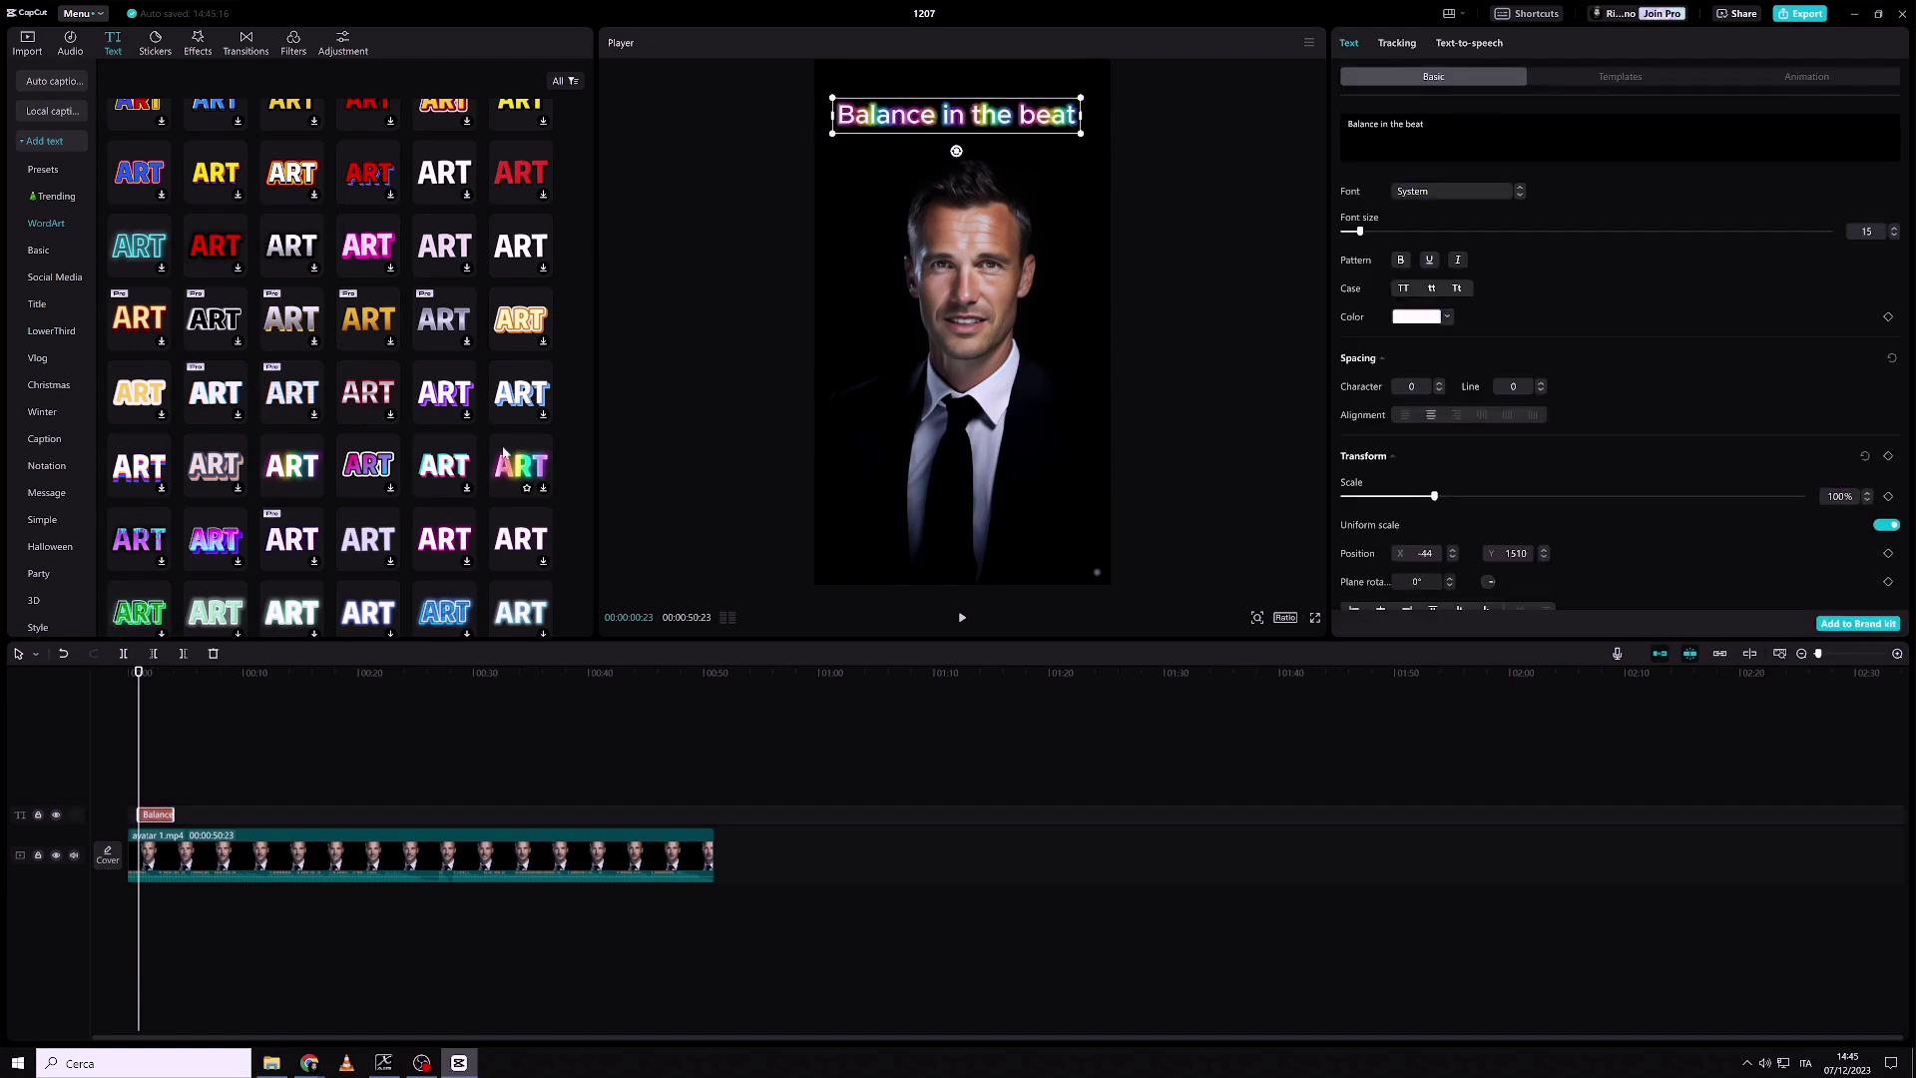
scroll(503, 456, "down", 2)
Step: Duplicate the title caption and move the copy to the bottom of the frame
left_click(240, 675)
key("ctrl+c")
key("ctrl+v")
left_click_drag(249, 813, 156, 795)
left_click(151, 673)
left_click_drag(1033, 118, 1041, 524)
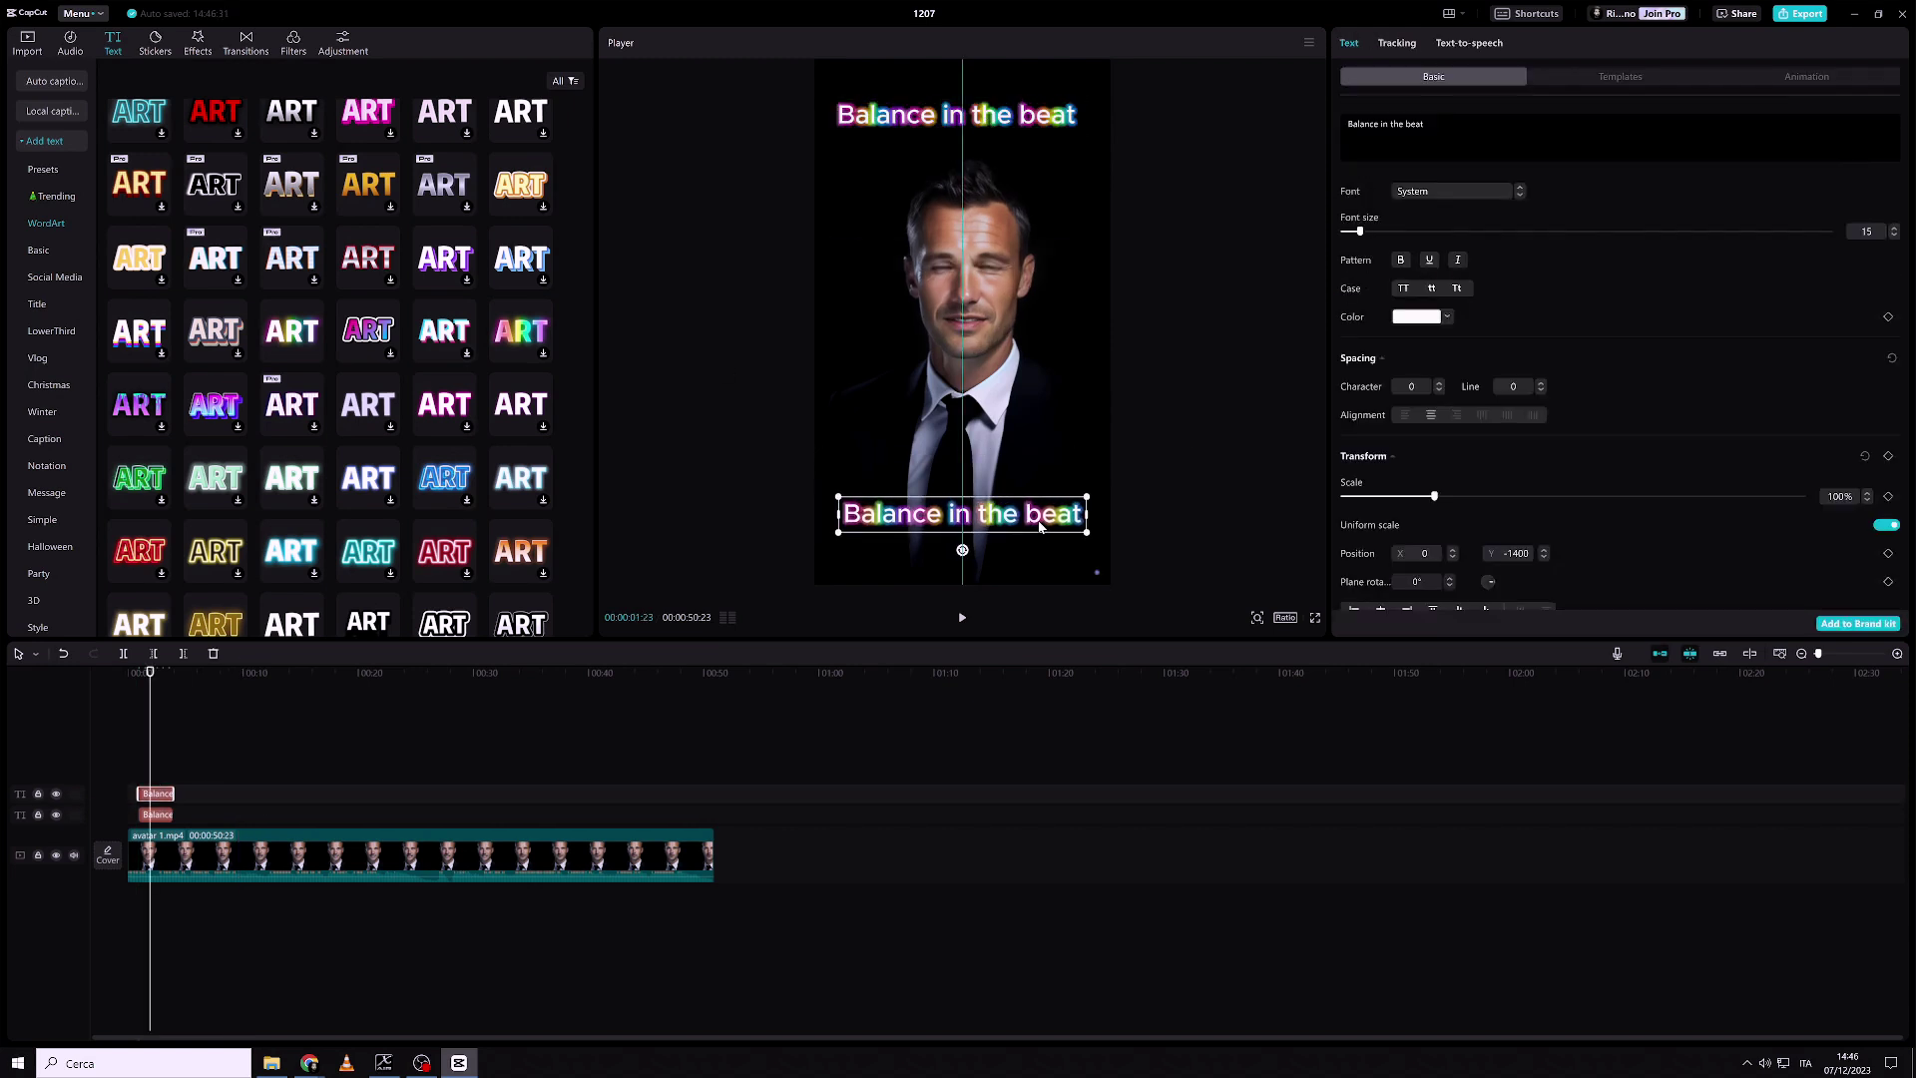
Step: Make the copy read 'Your HR team loves you' on two lines, spanning the whole video
left_click(1498, 134)
key("ctrl+a")
type("Your HR te")
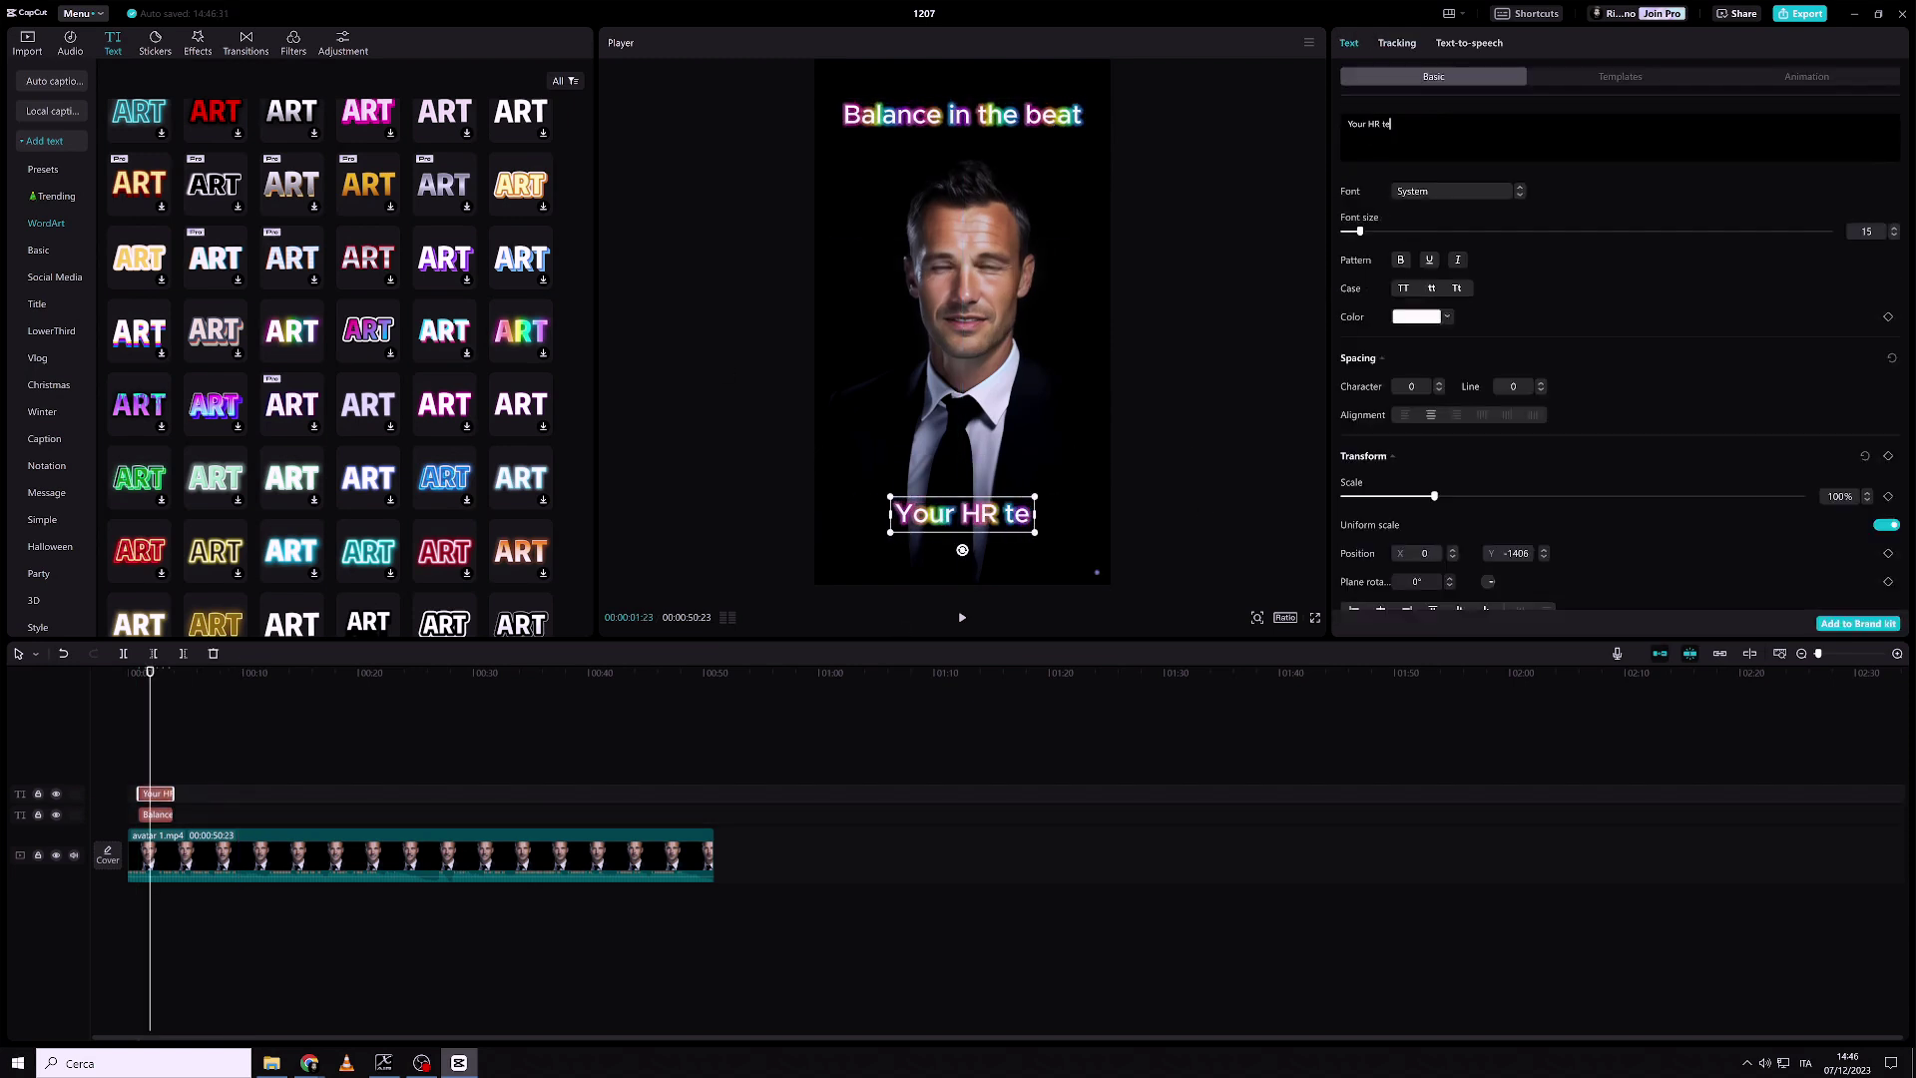
type("am loves you")
key("Return")
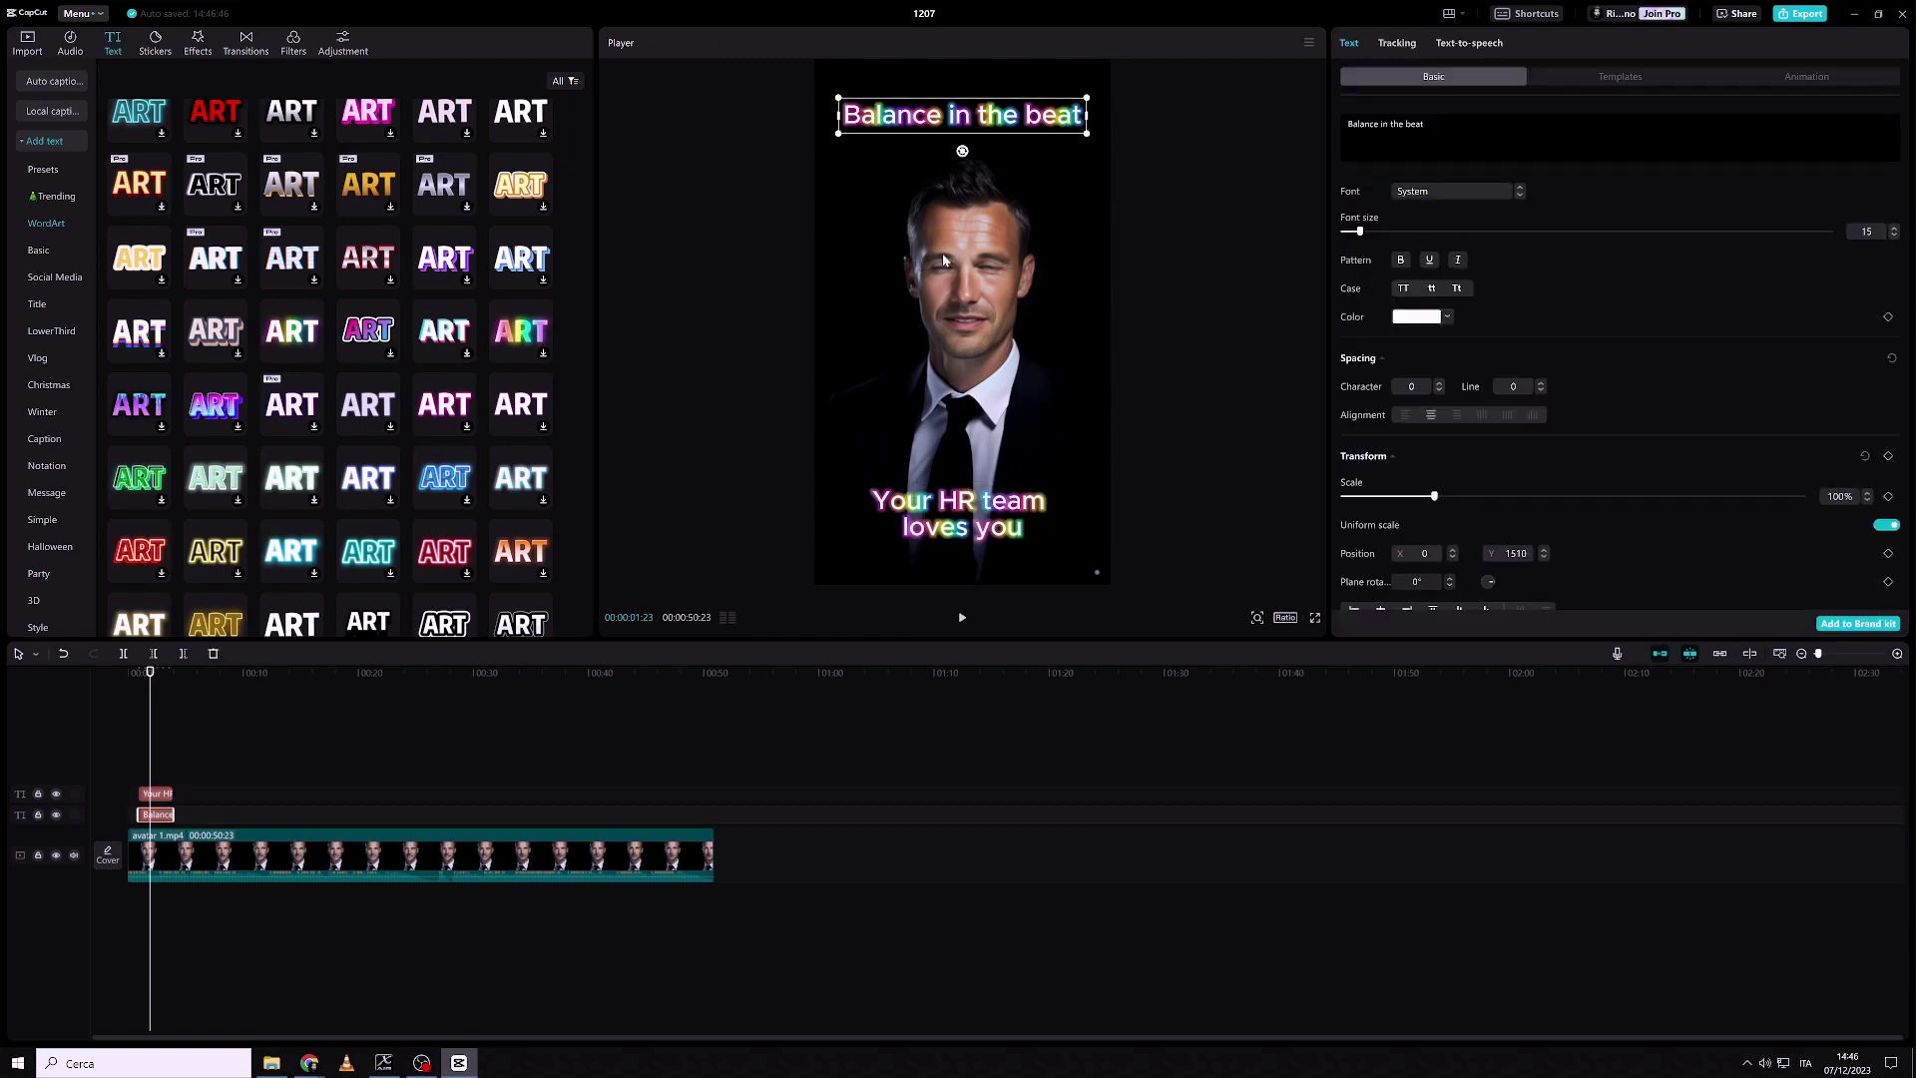
left_click_drag(174, 793, 716, 794)
left_click(137, 674)
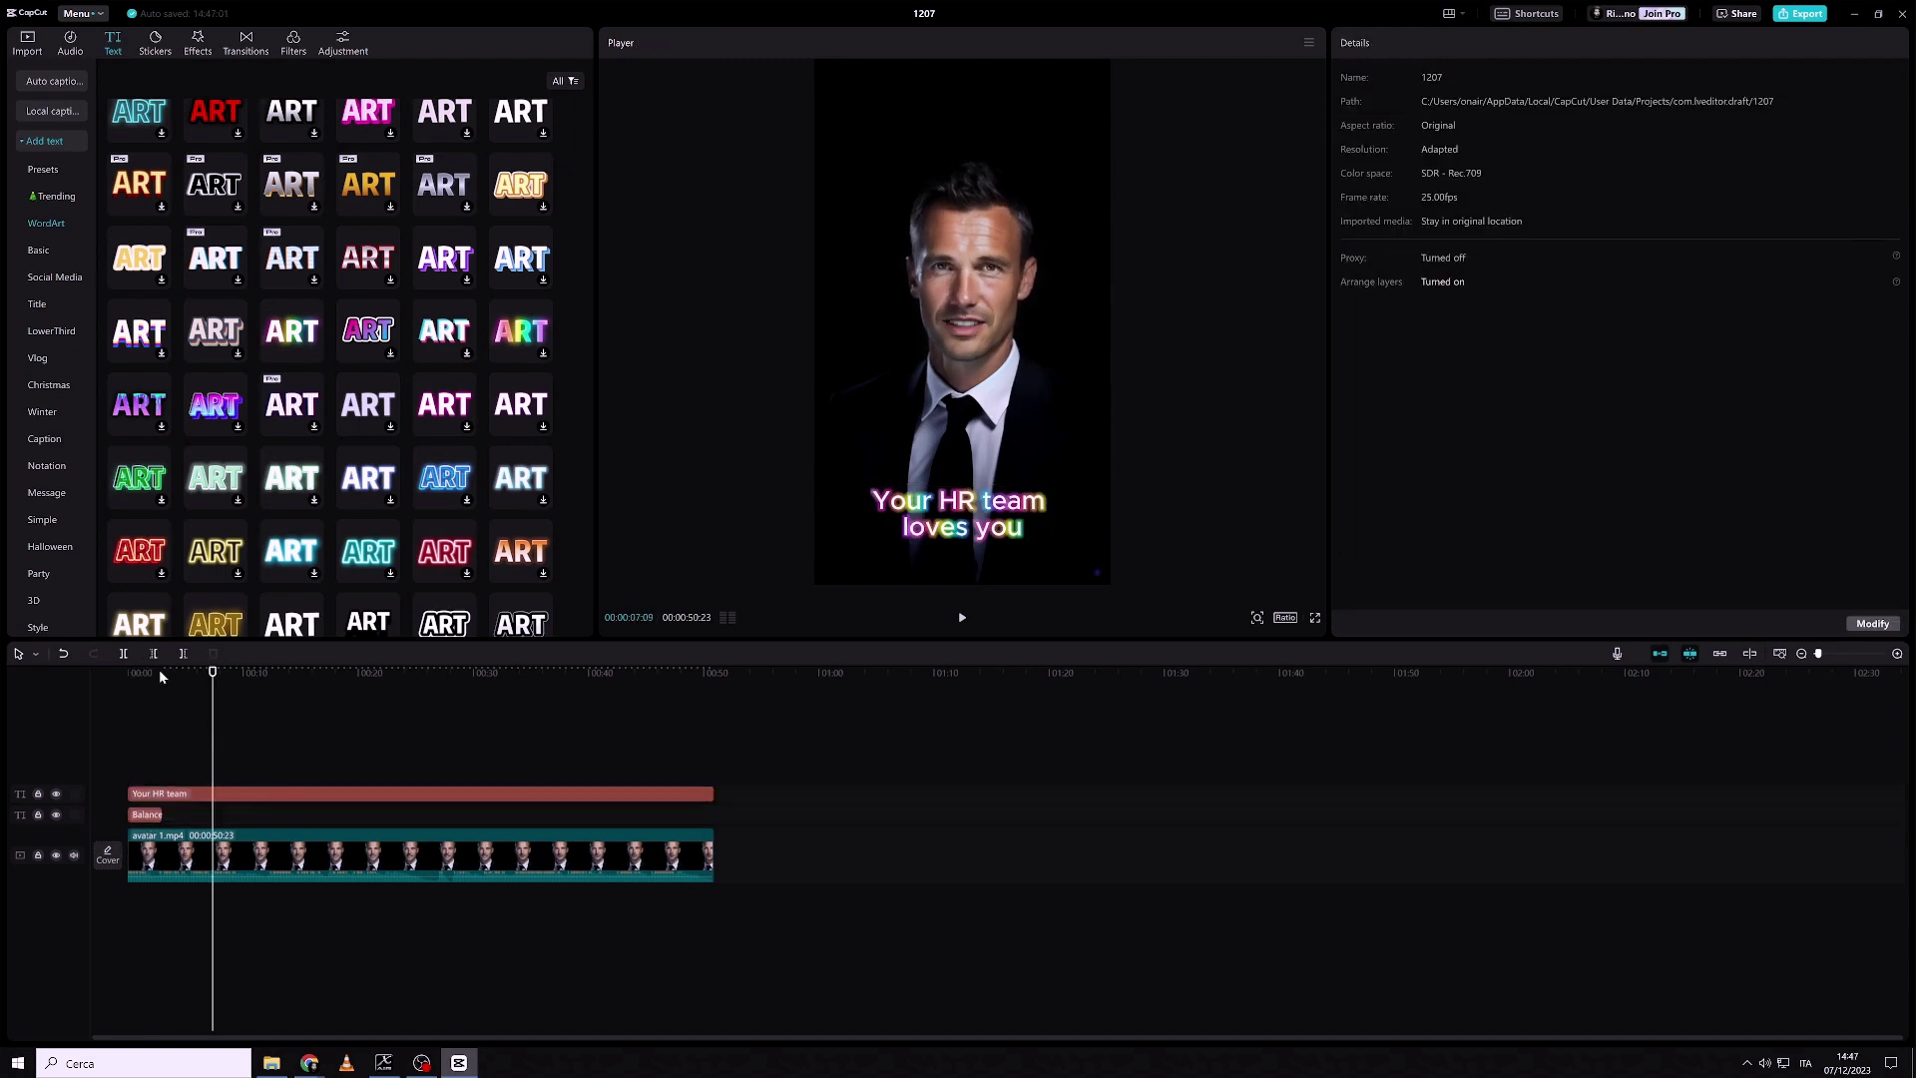
key("space")
Step: Lengthen the 'Balance in the beat' title clip and copy ChatGPT's after-hours communication phrase
left_click(145, 814)
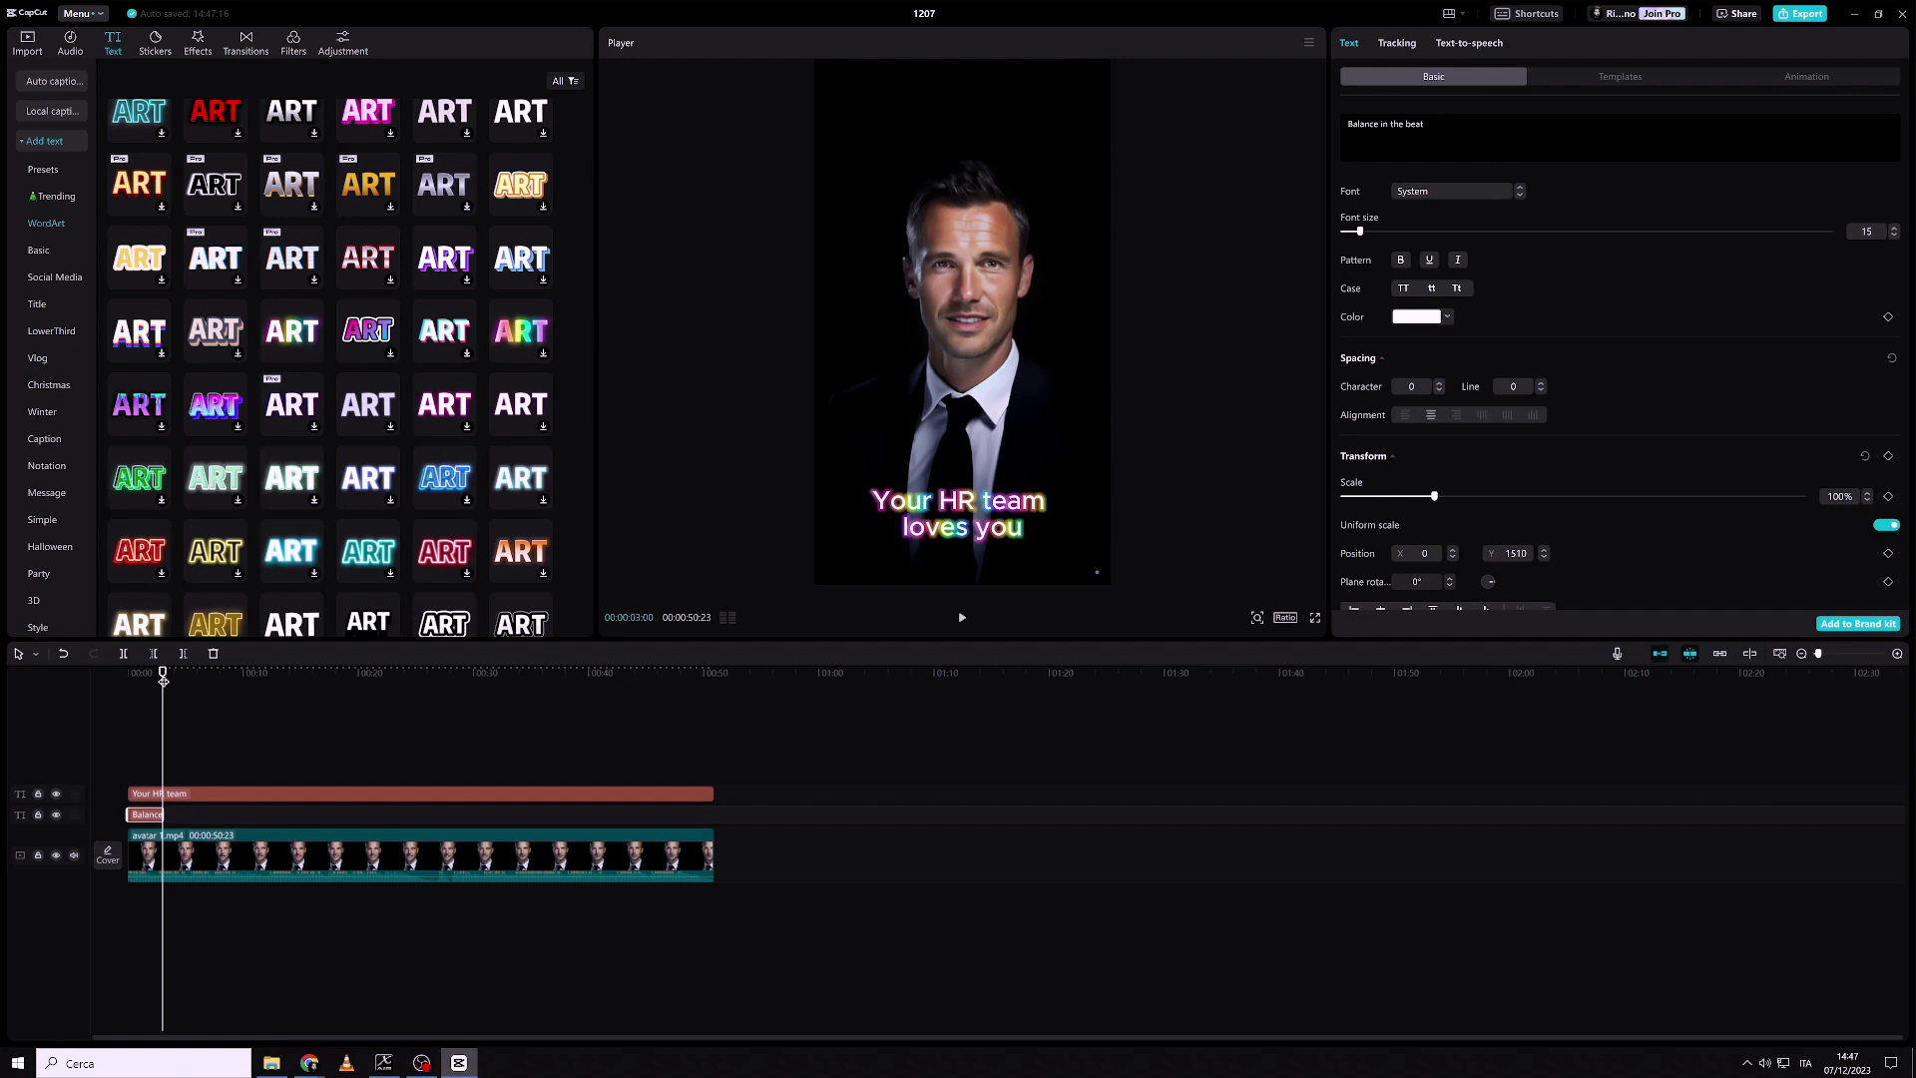
left_click_drag(162, 814, 197, 813)
left_click(308, 1064)
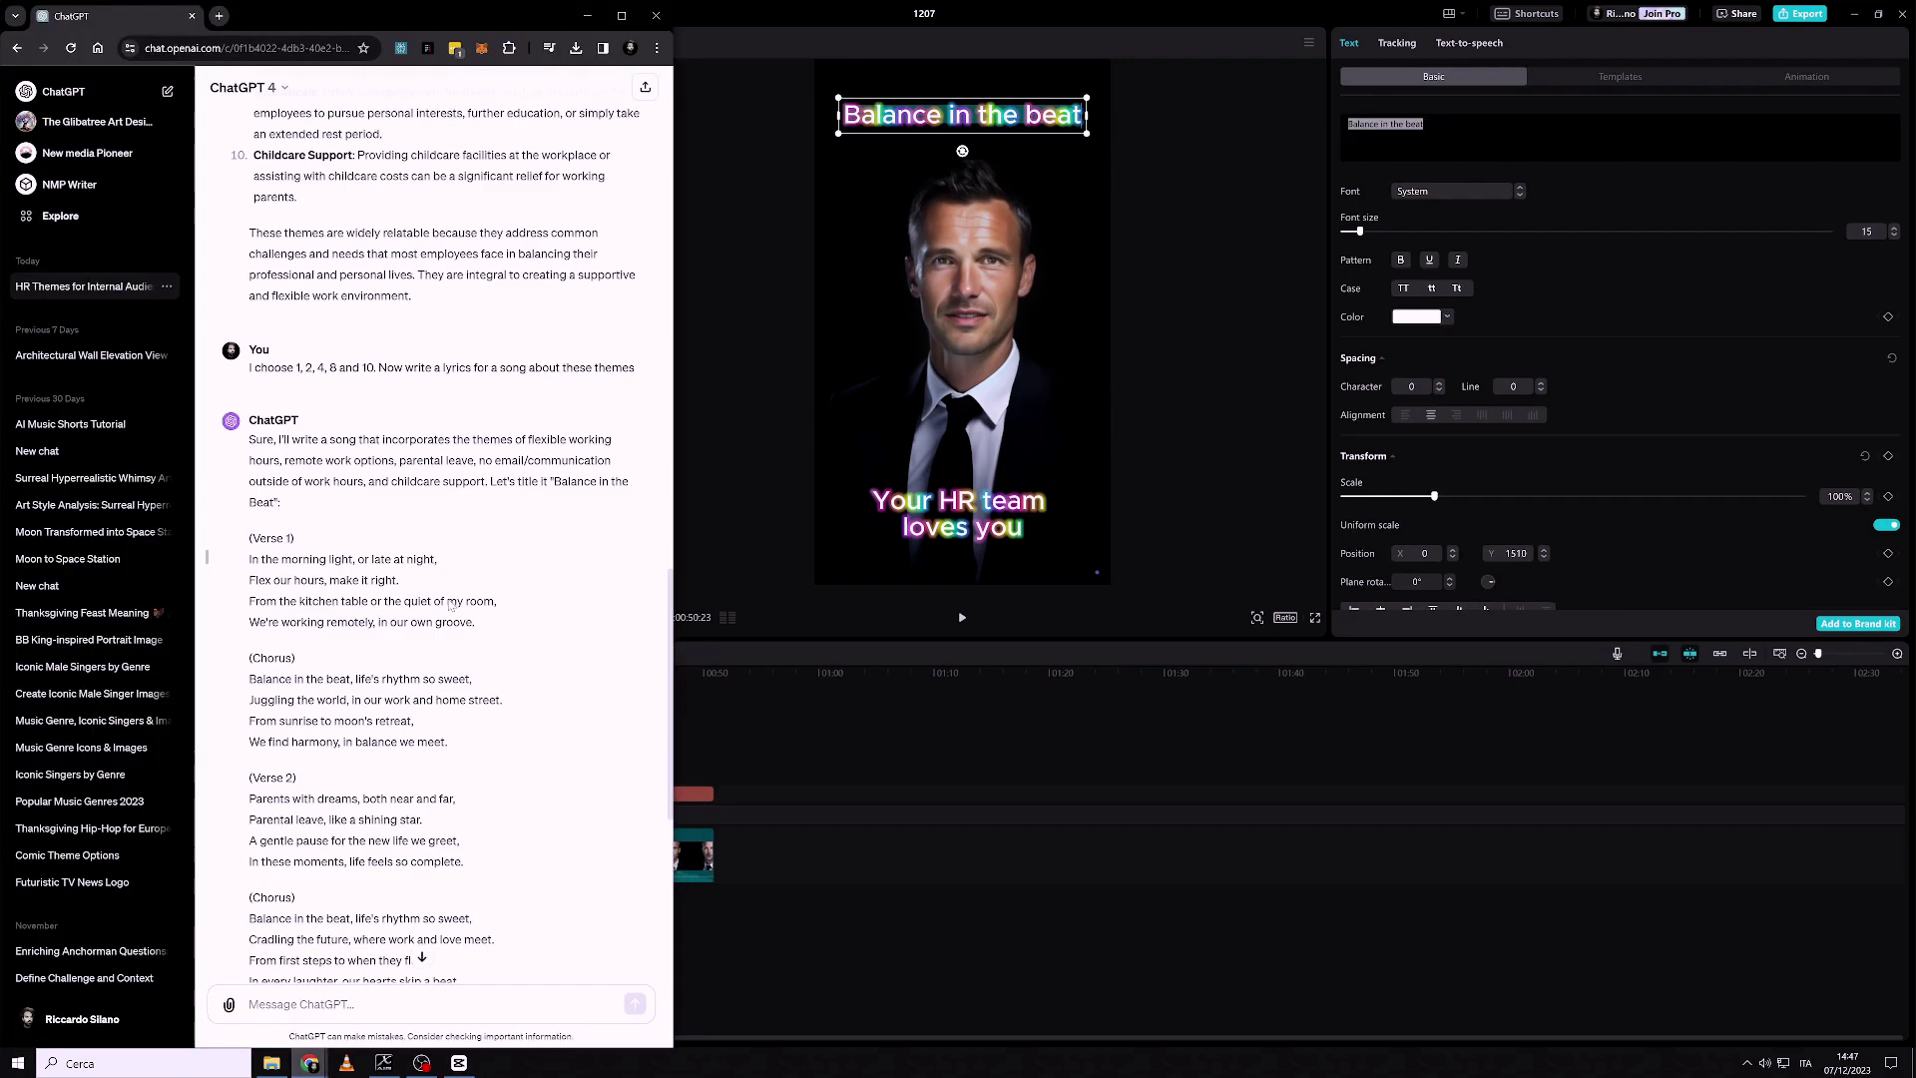
scroll(345, 332, "up", 10)
scroll(345, 331, "up", 10)
scroll(345, 333, "down", 2)
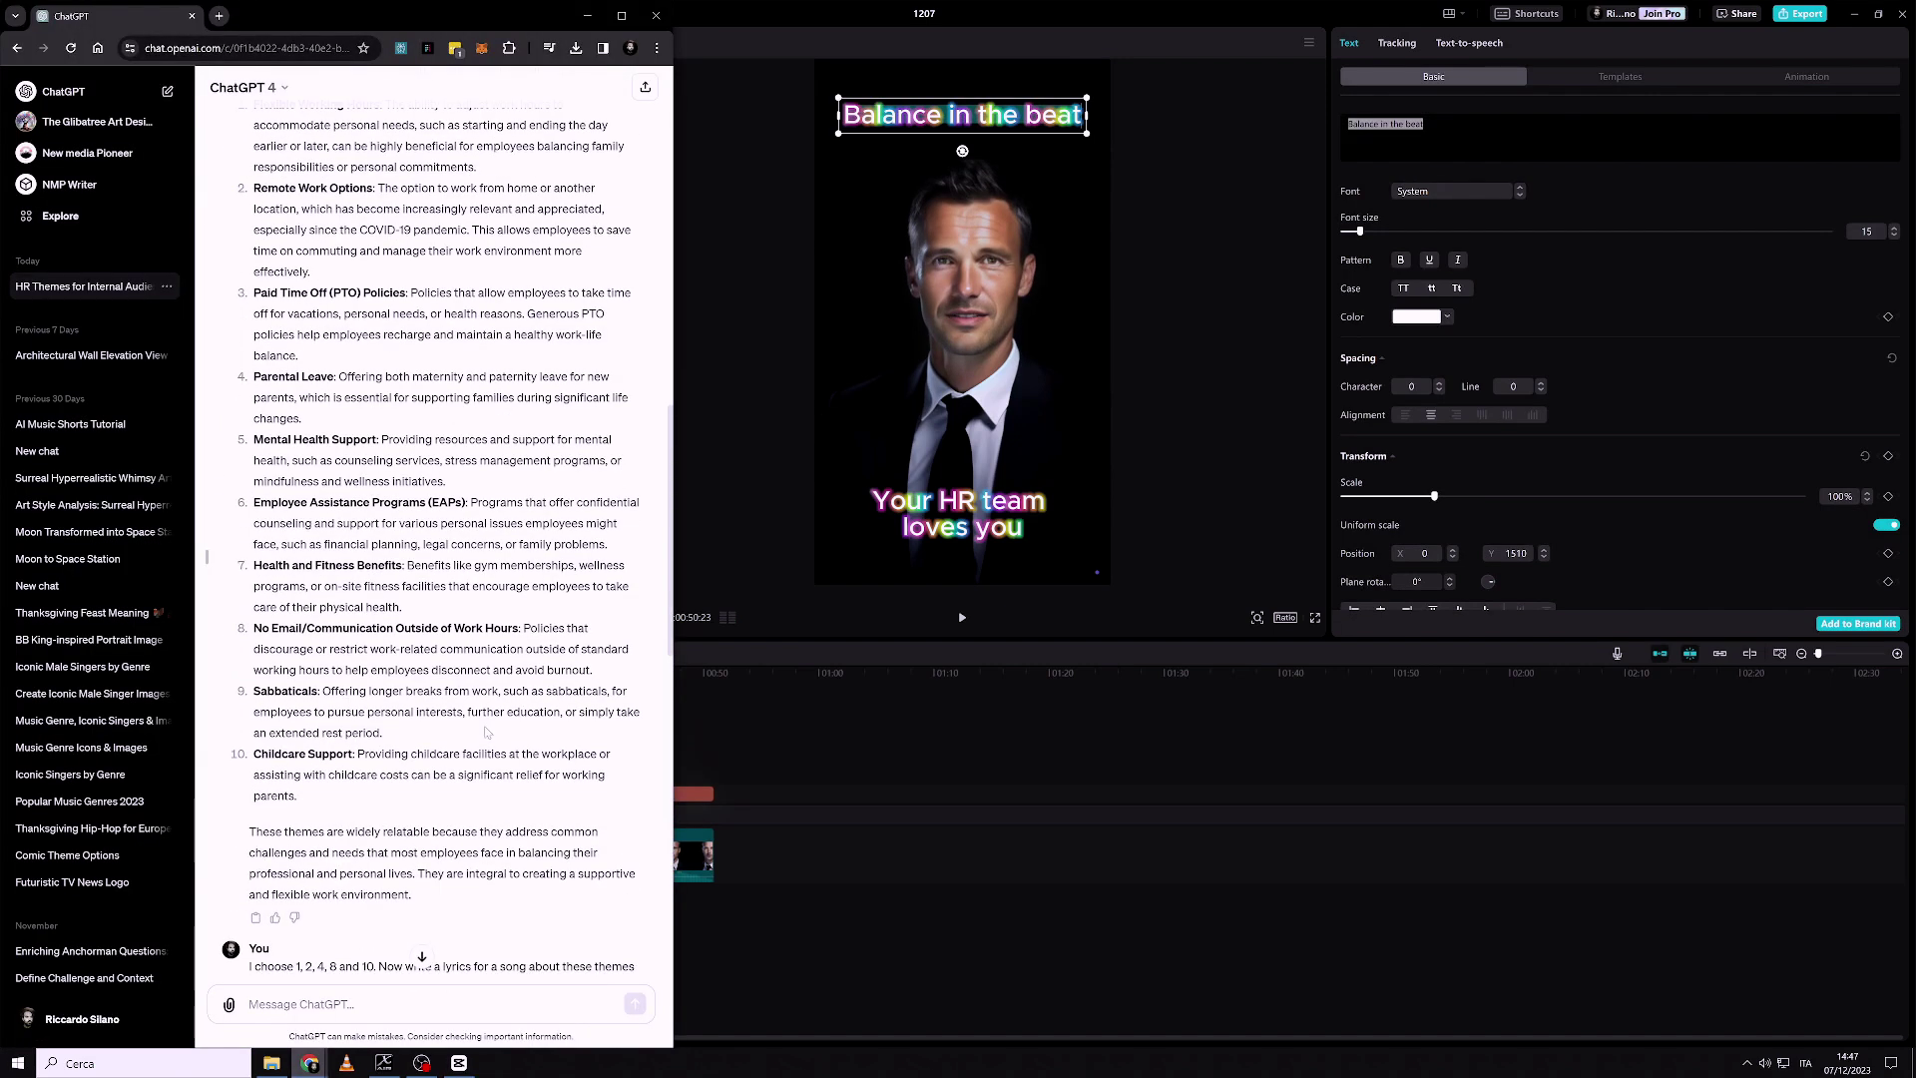
left_click_drag(442, 648, 330, 669)
key("ctrl+c")
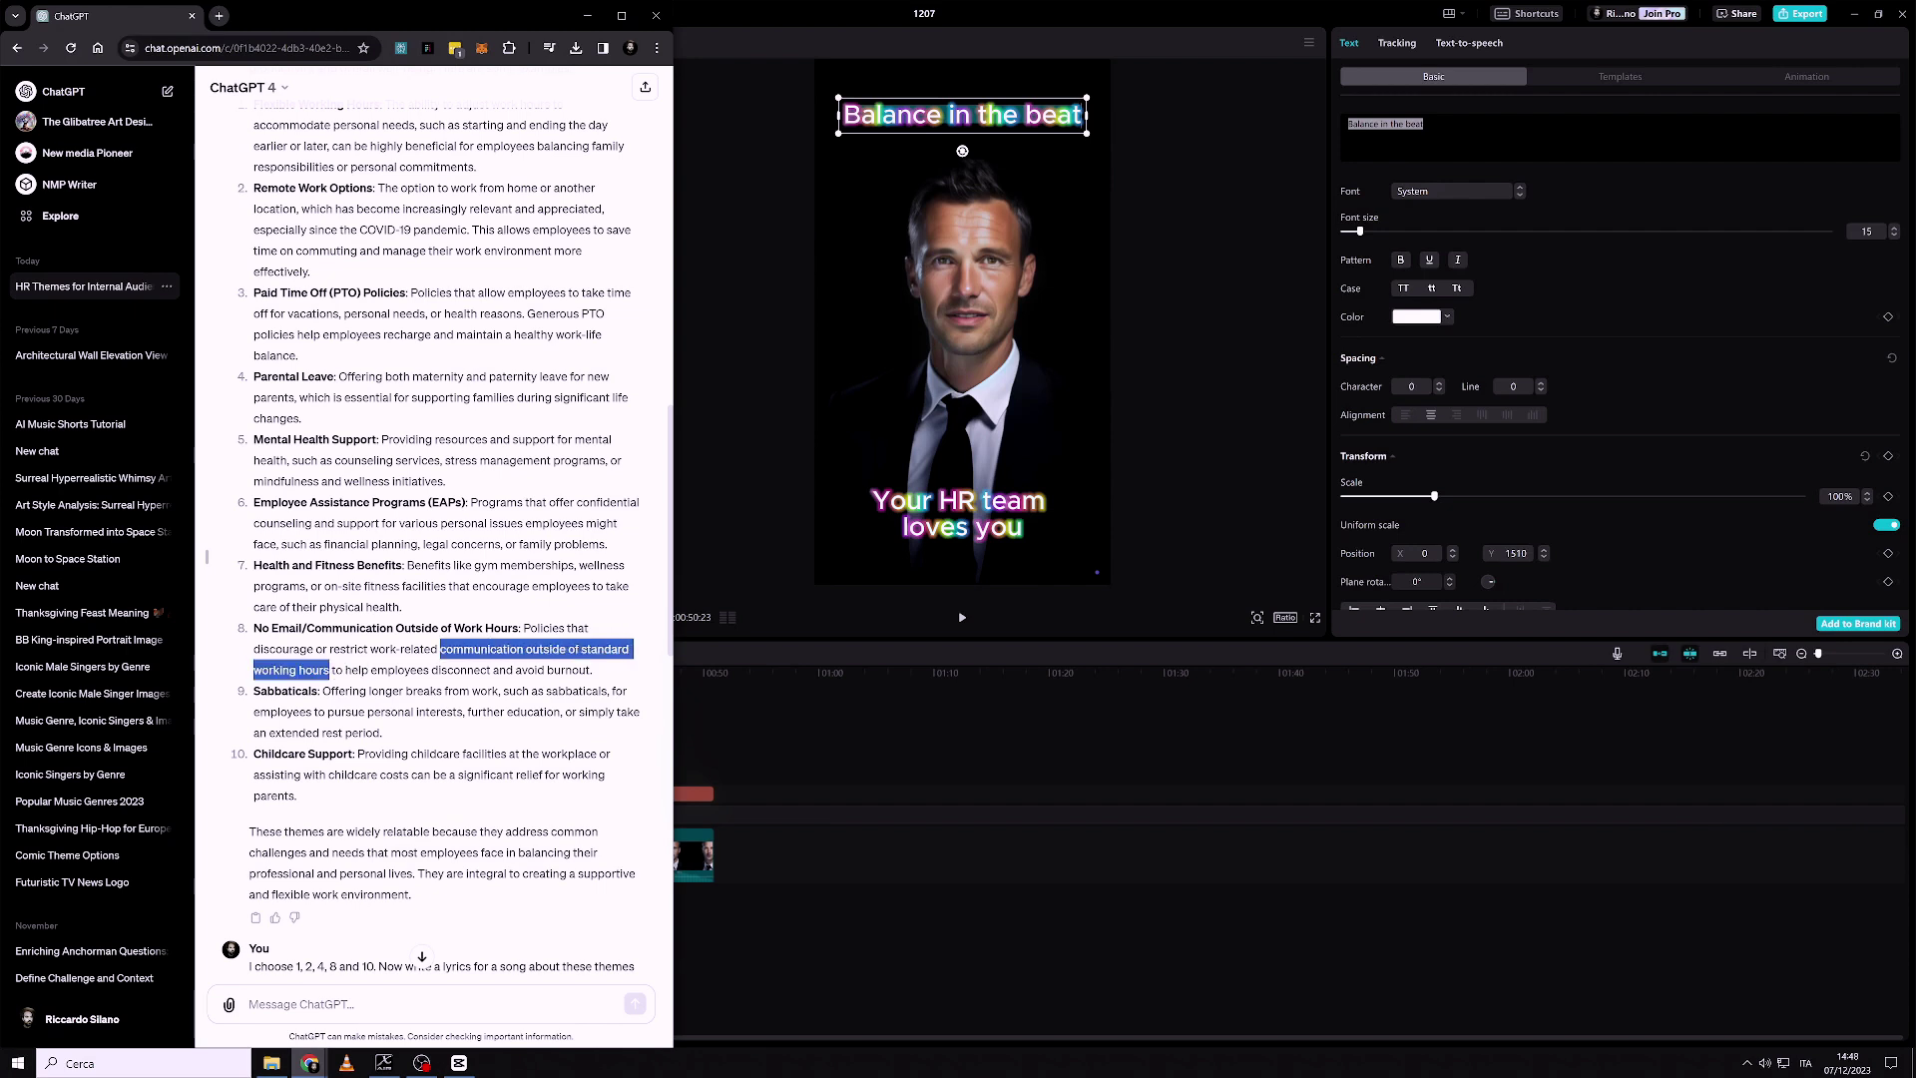
Step: Paste the phrase as the caption with 'Reduce or avoid' on its own line, then duplicate the clip
left_click(1532, 301)
key("ctrl+v")
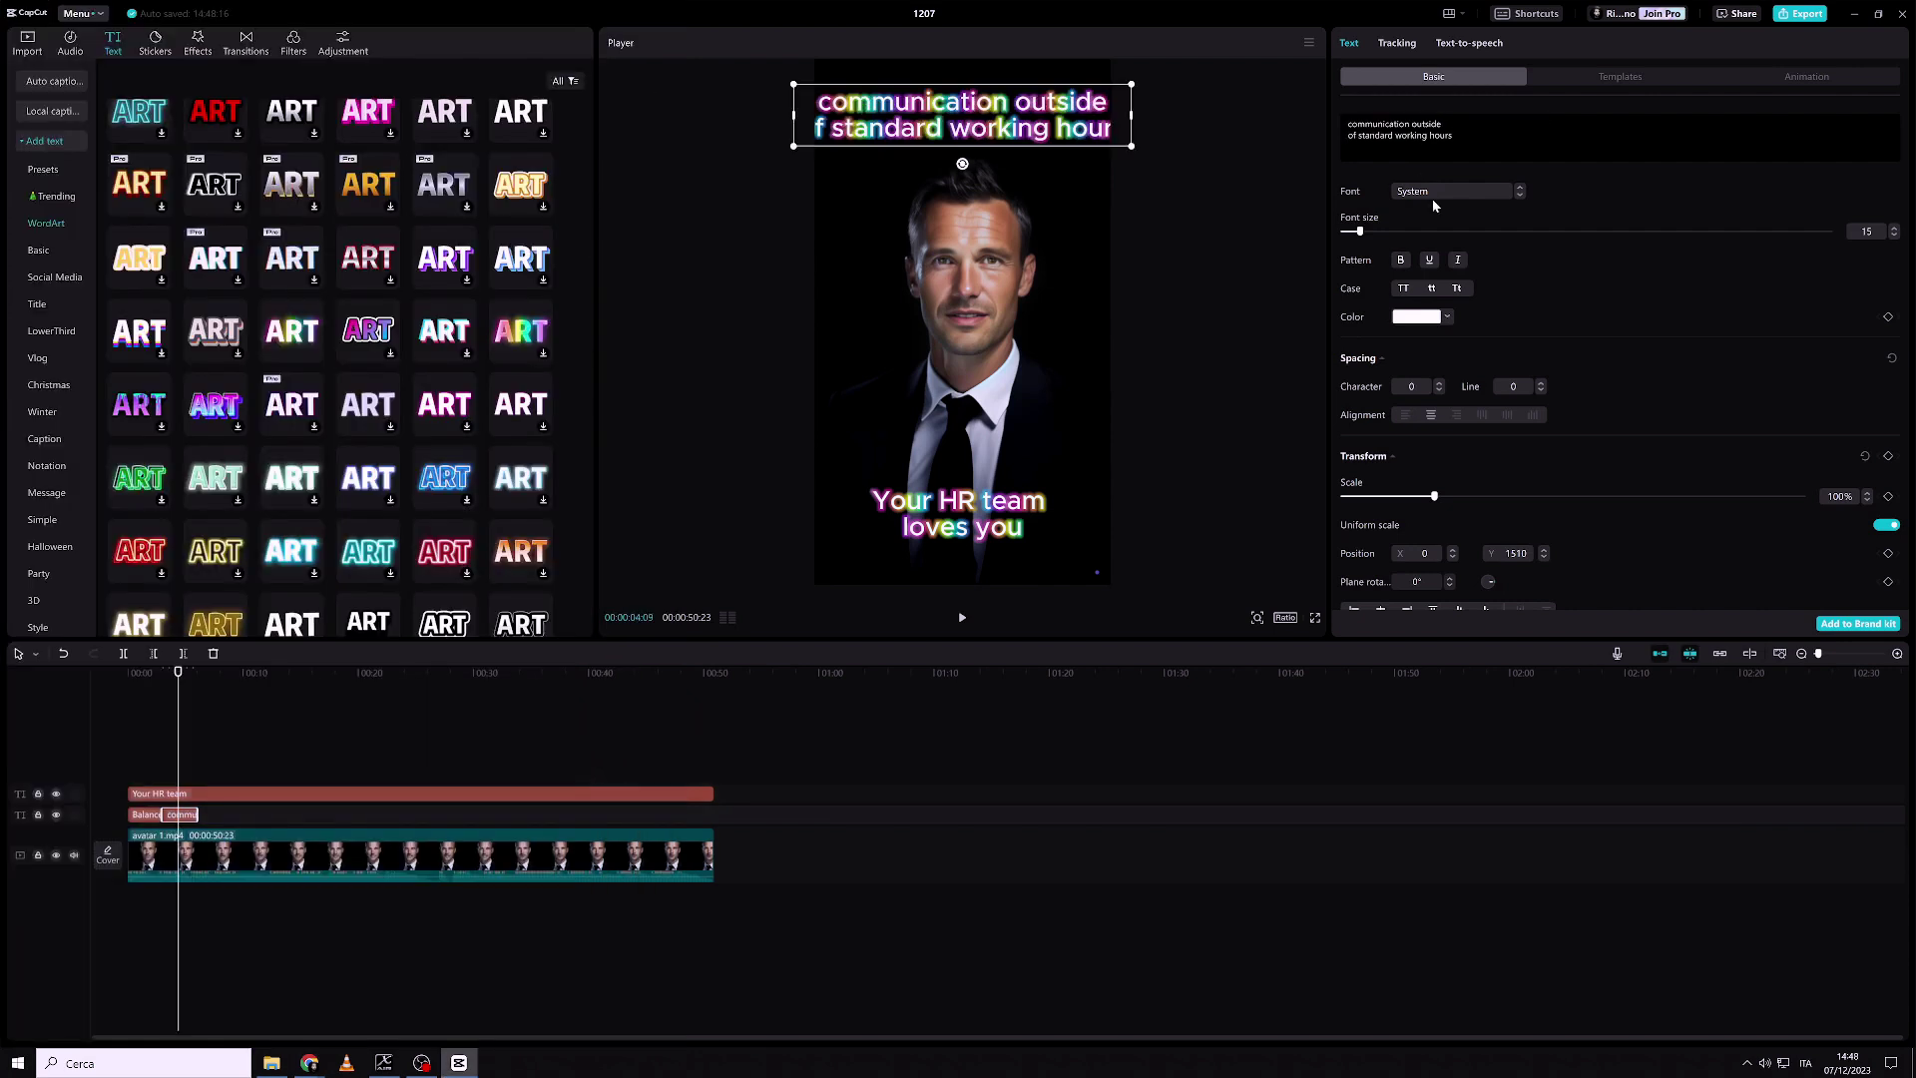
type("Reduce or avoid")
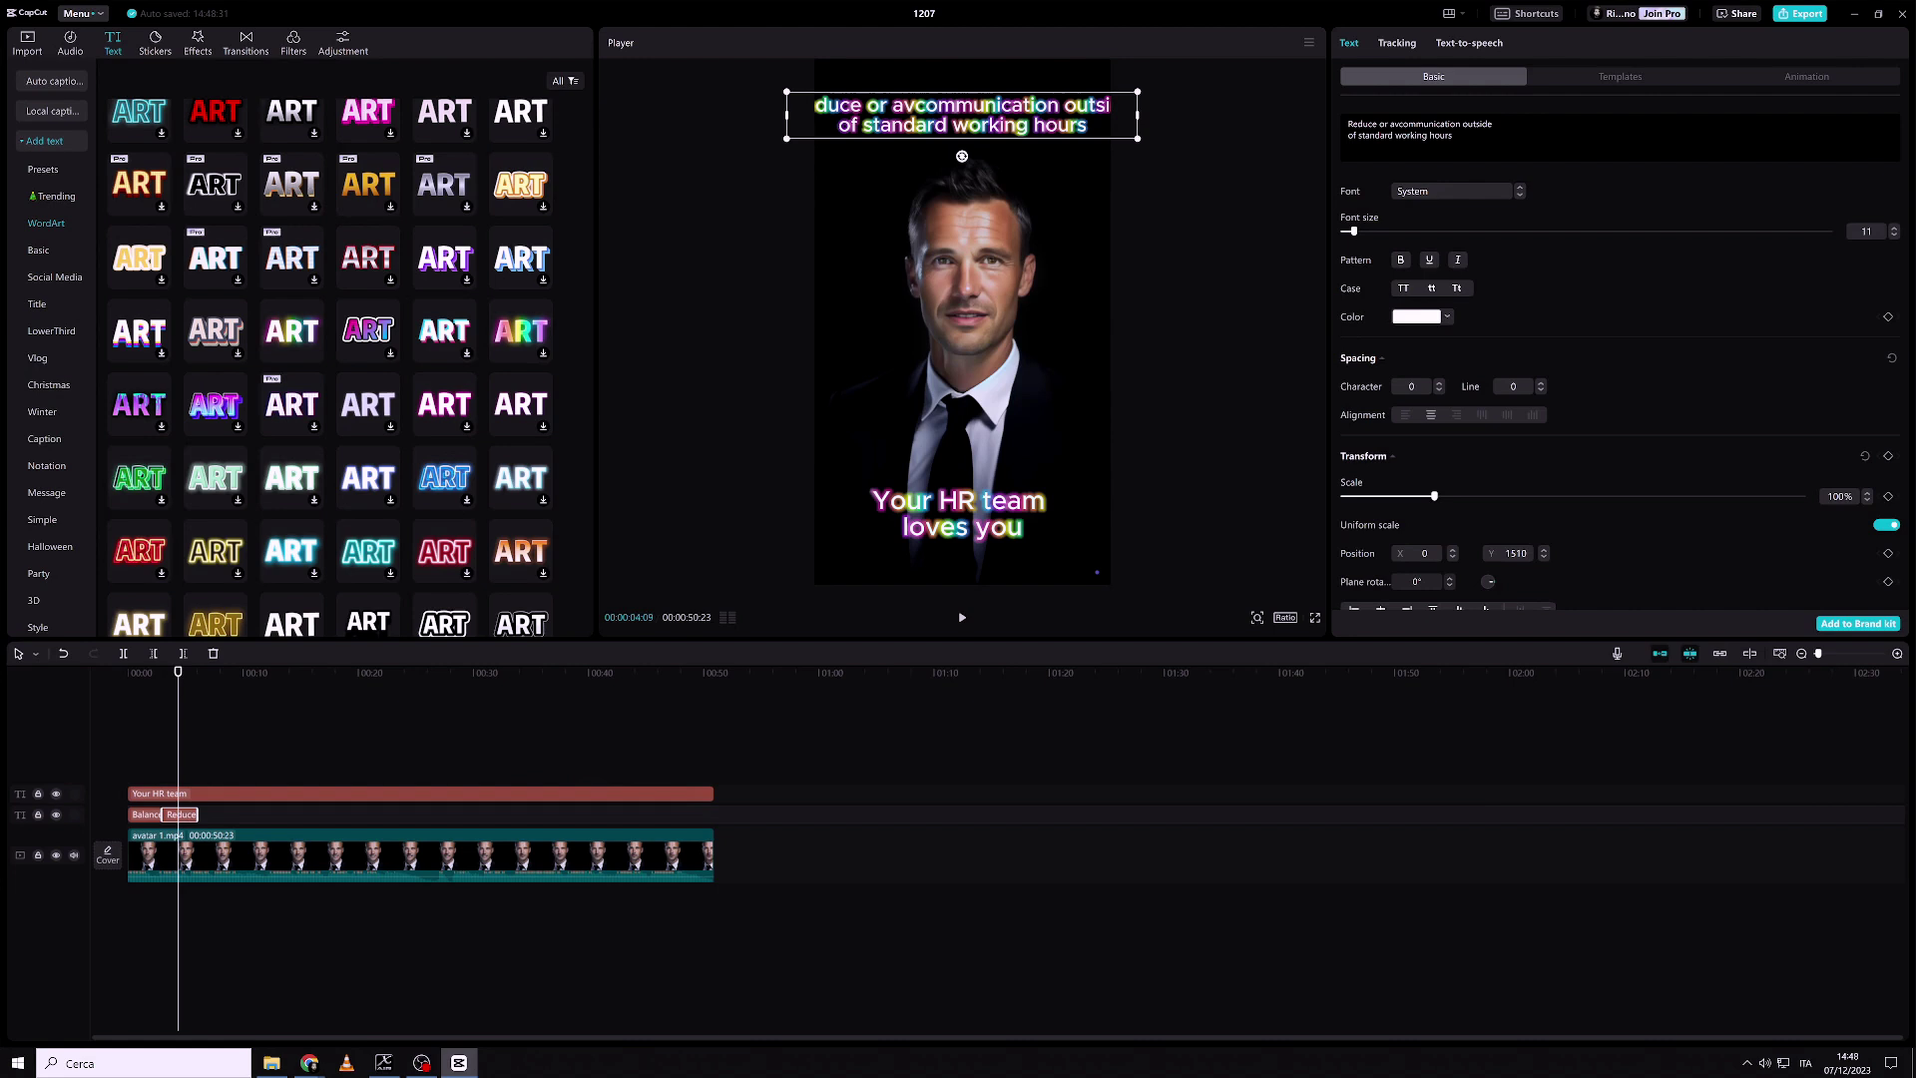
key("Return")
left_click(509, 702)
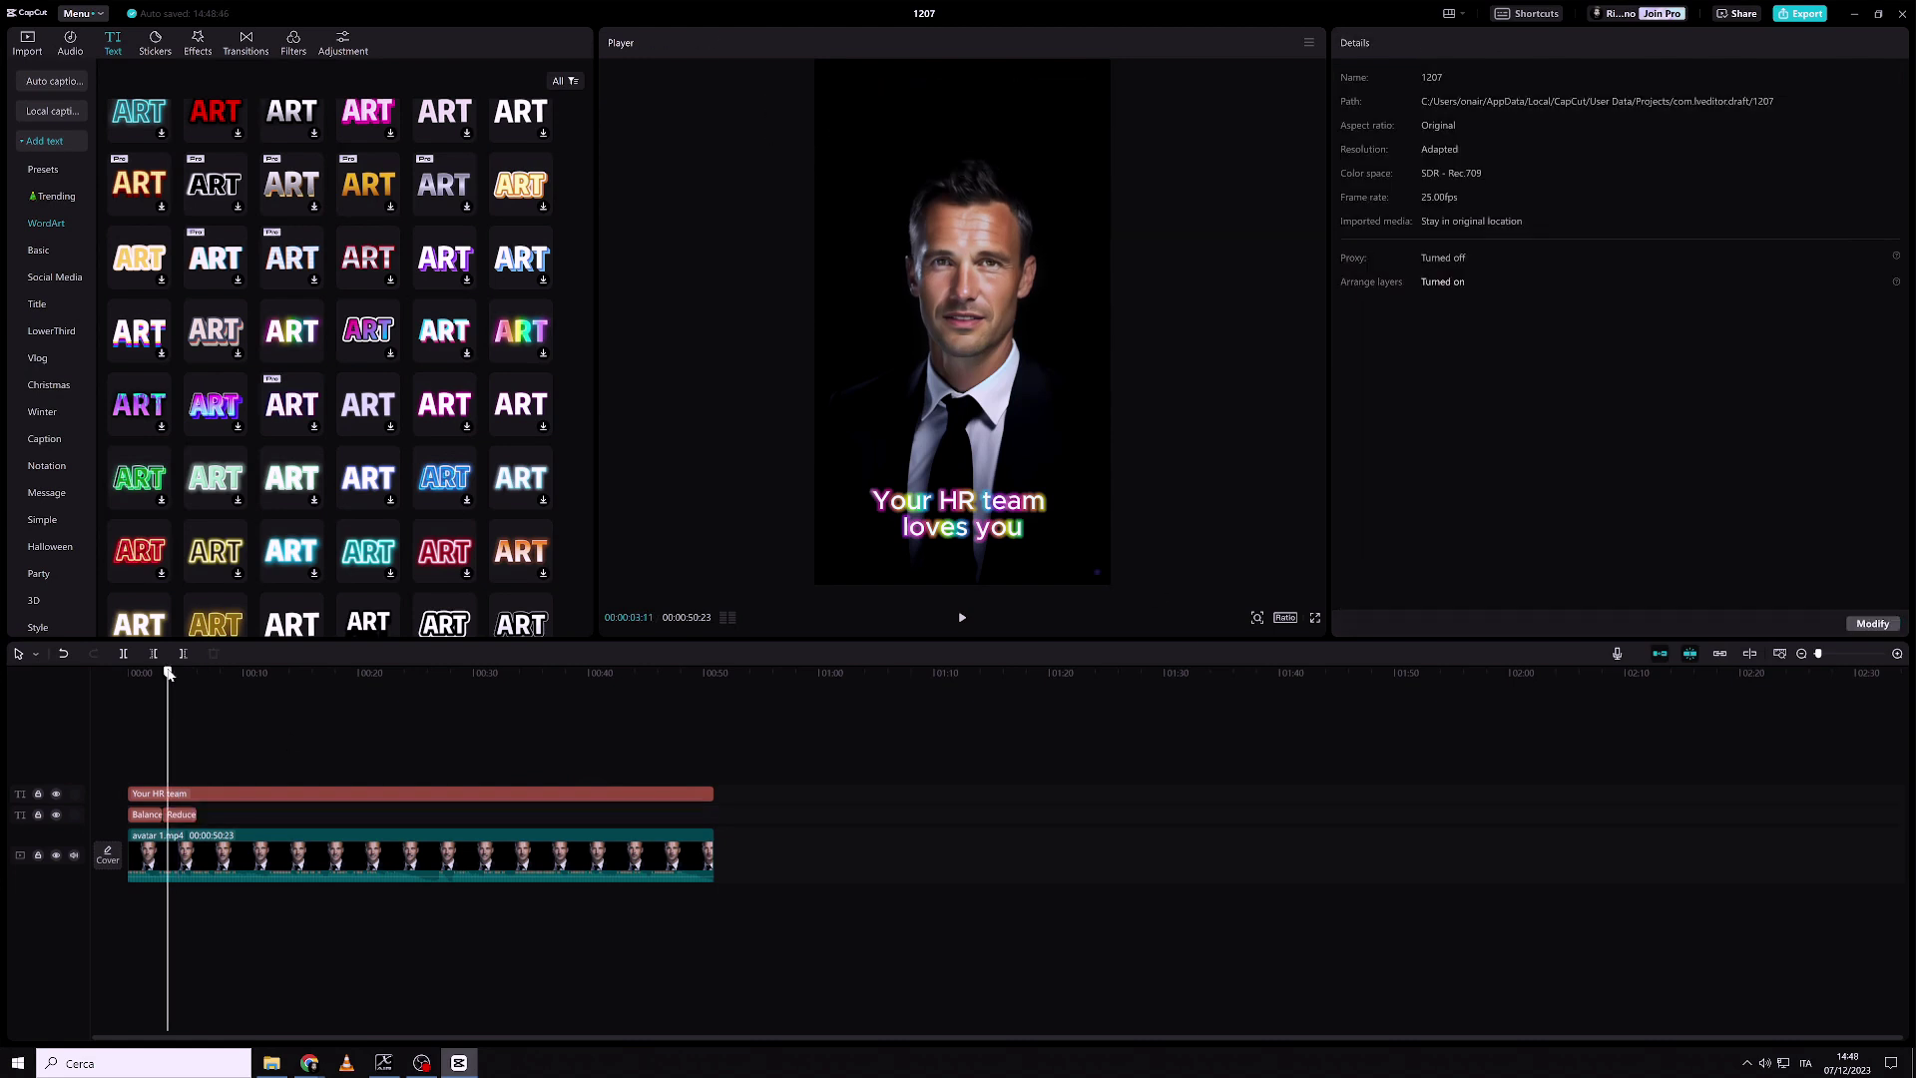
left_click(210, 674)
key("ctrl+v")
Step: Change the third caption to 'help you disconnect and avoid burnout'
left_click(308, 1061)
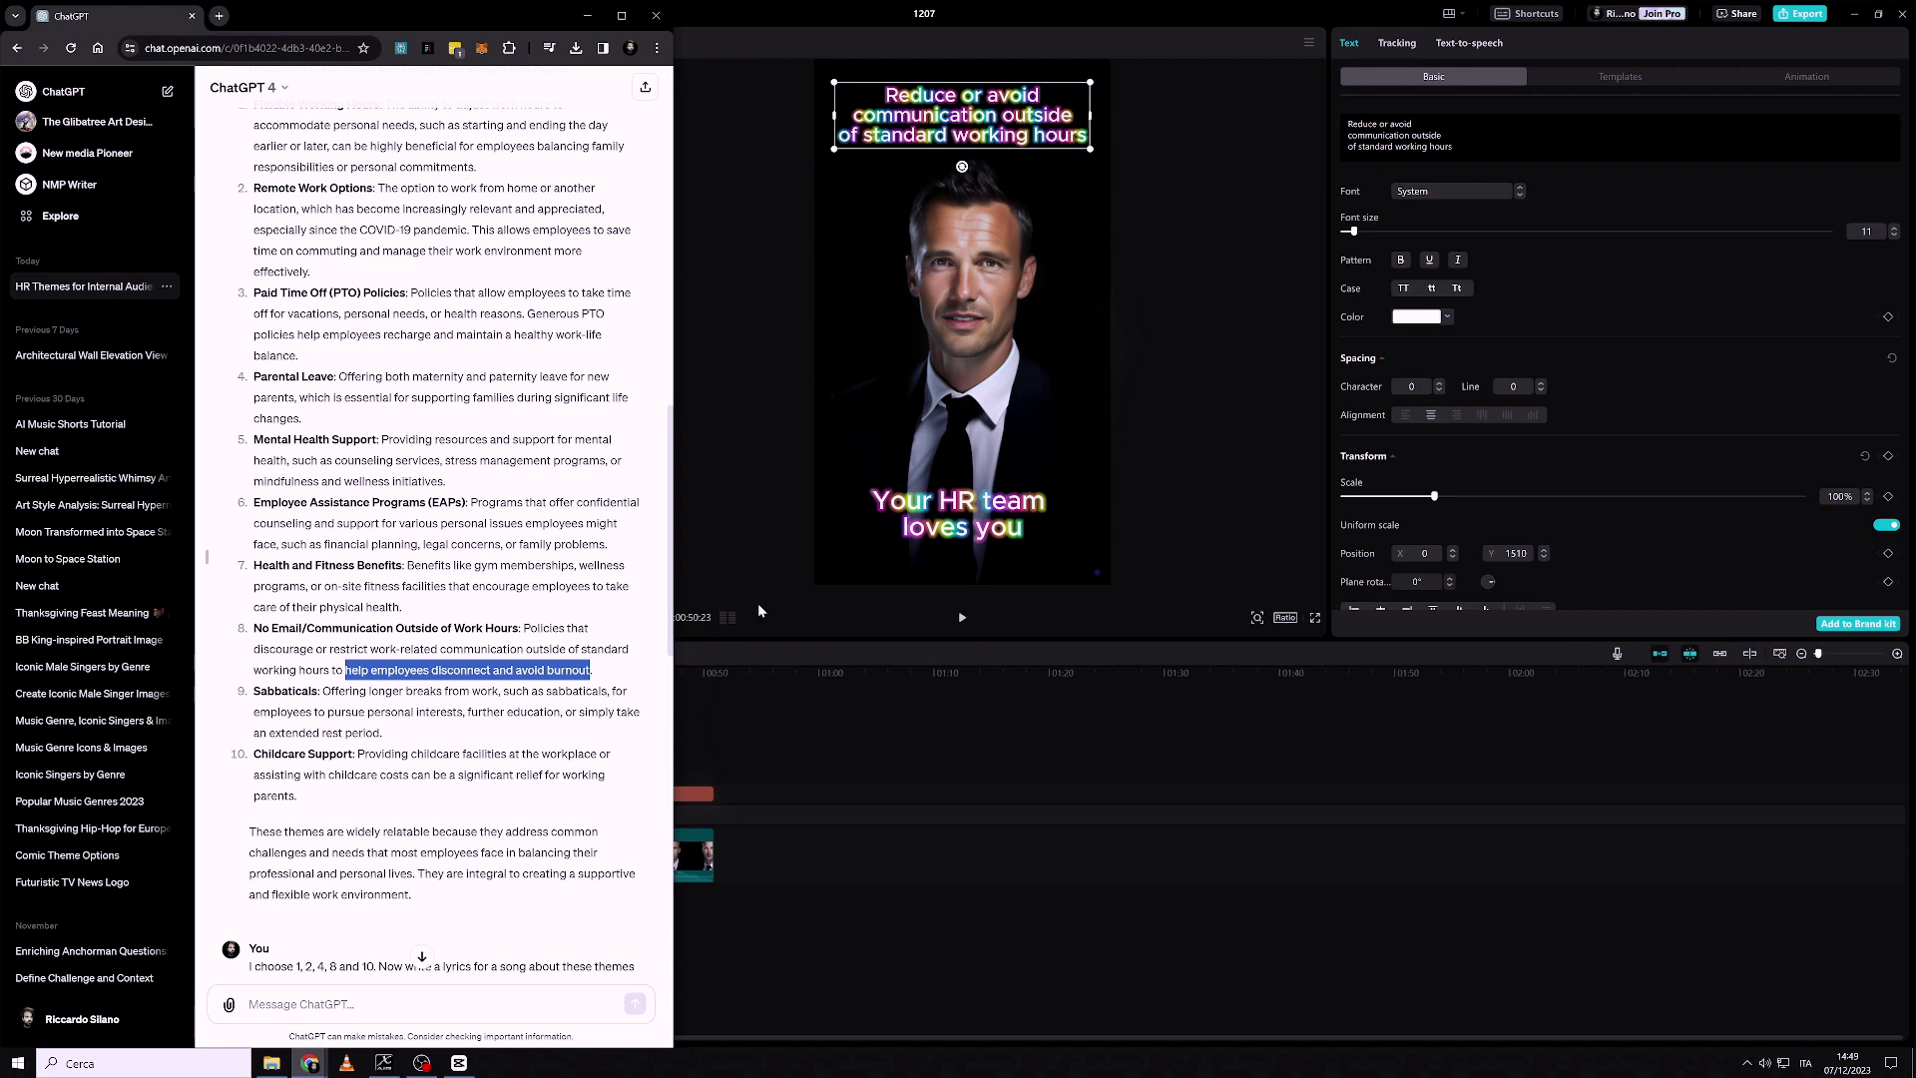
left_click(458, 1062)
type("help employeesdisconnect and avoid burnout")
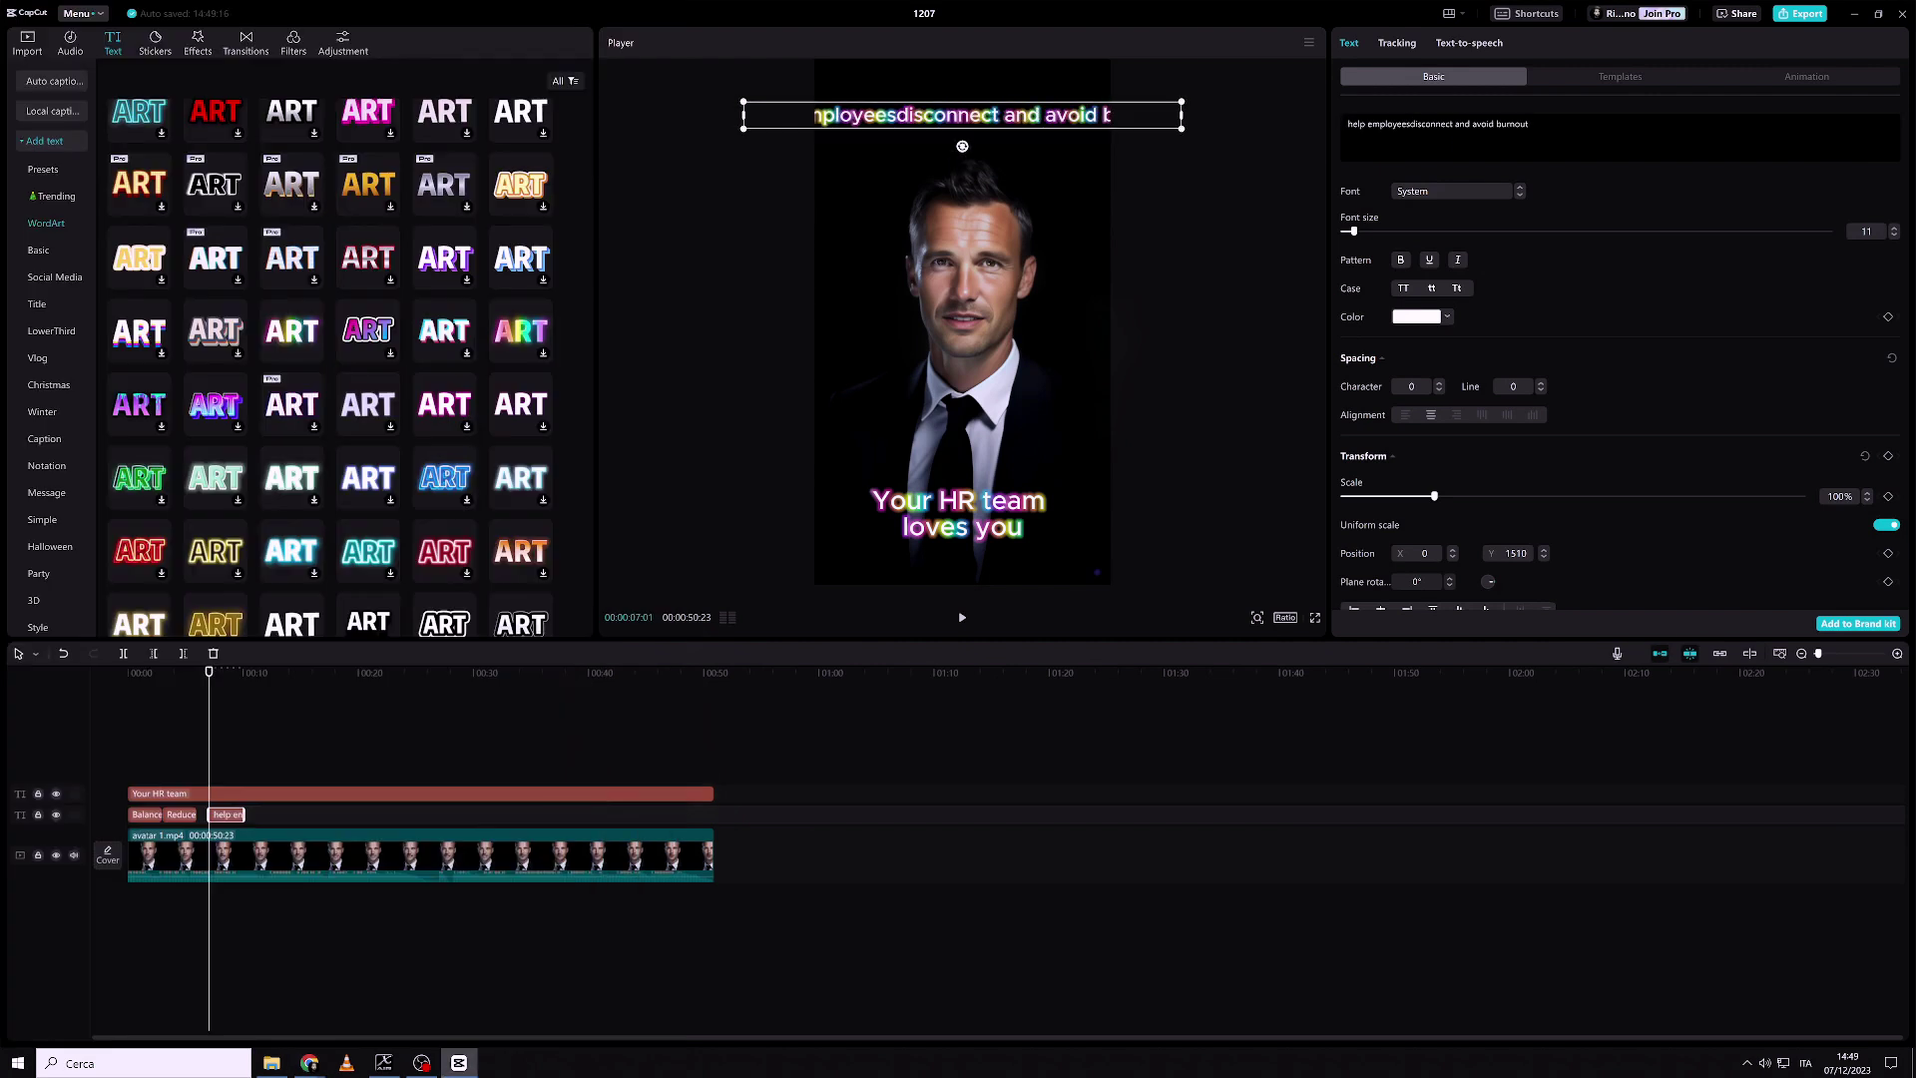
left_click(1708, 708)
scroll(1707, 707, "up", 3)
type("help you disconnect")
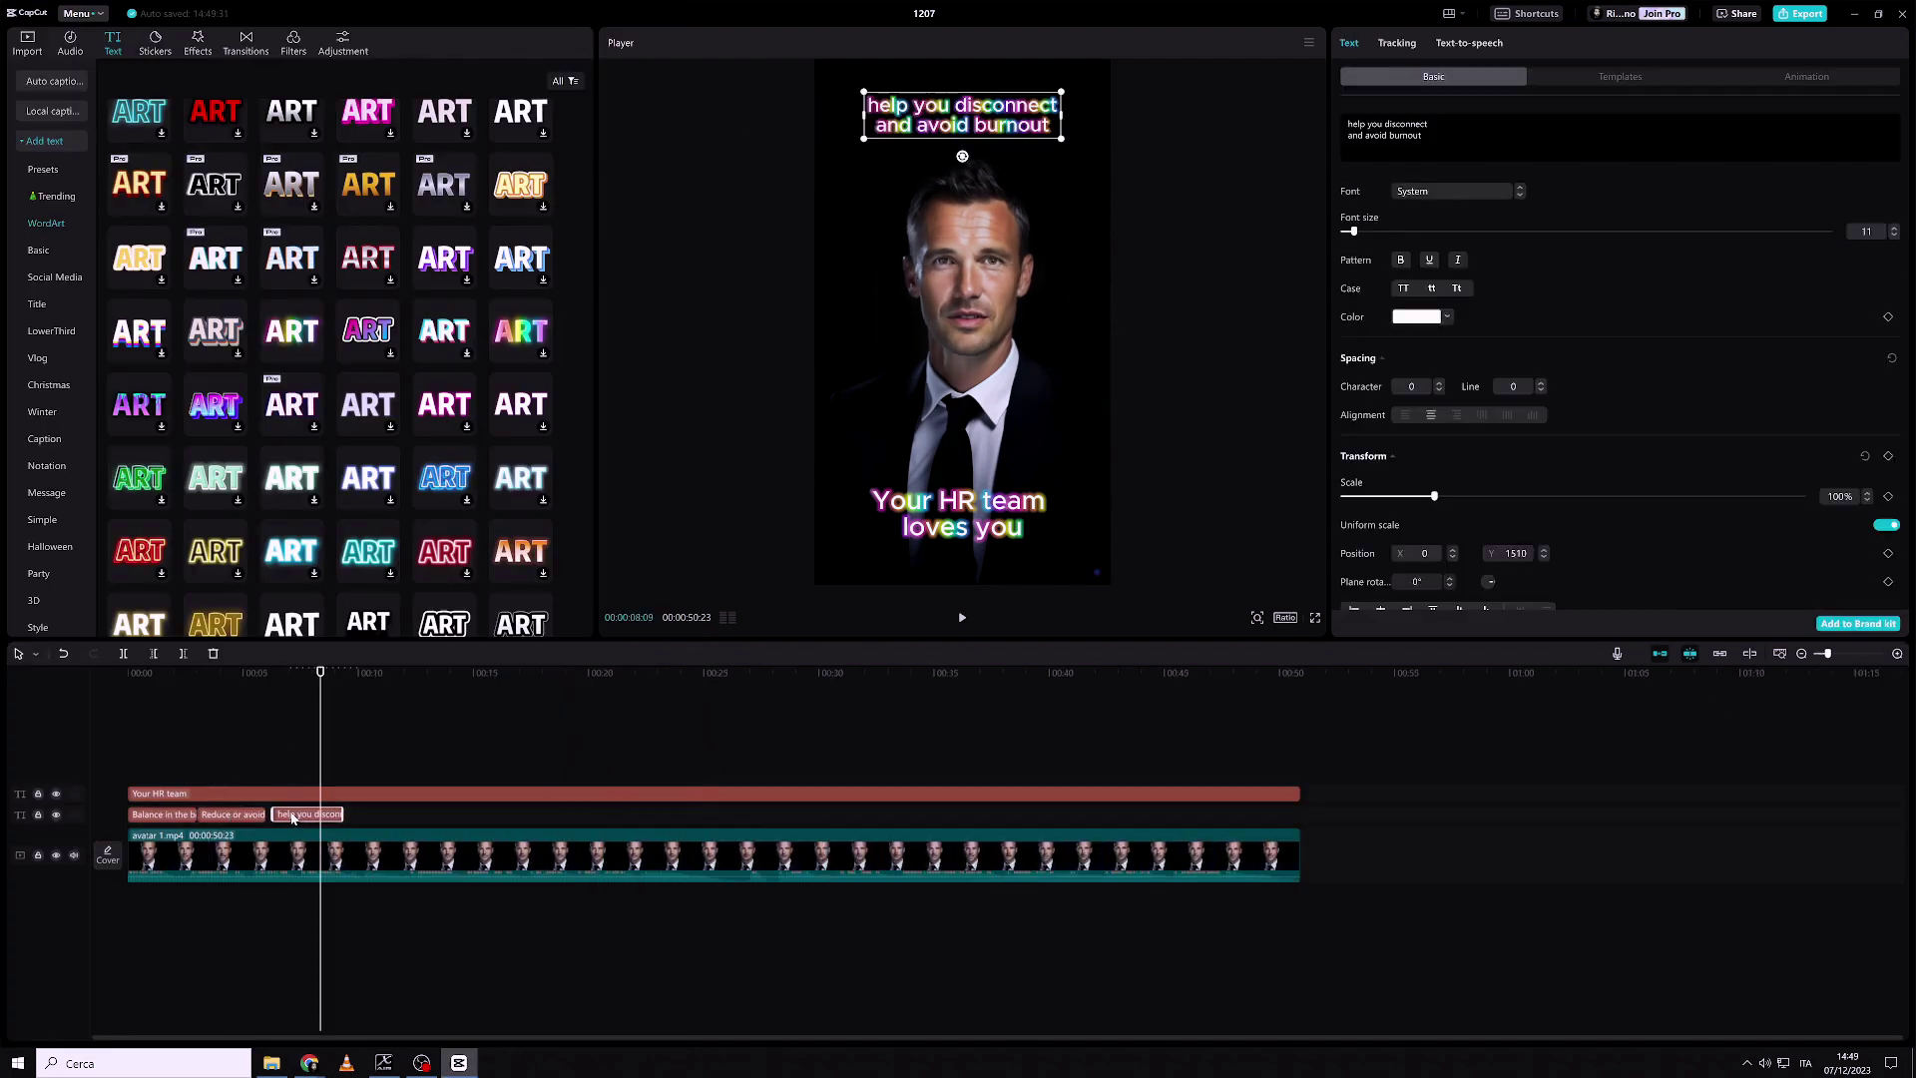
Step: Fill the caption track with alternating 'Reduce or avoid' and burnout message pairs
left_click(255, 817)
left_click(335, 674)
key("space")
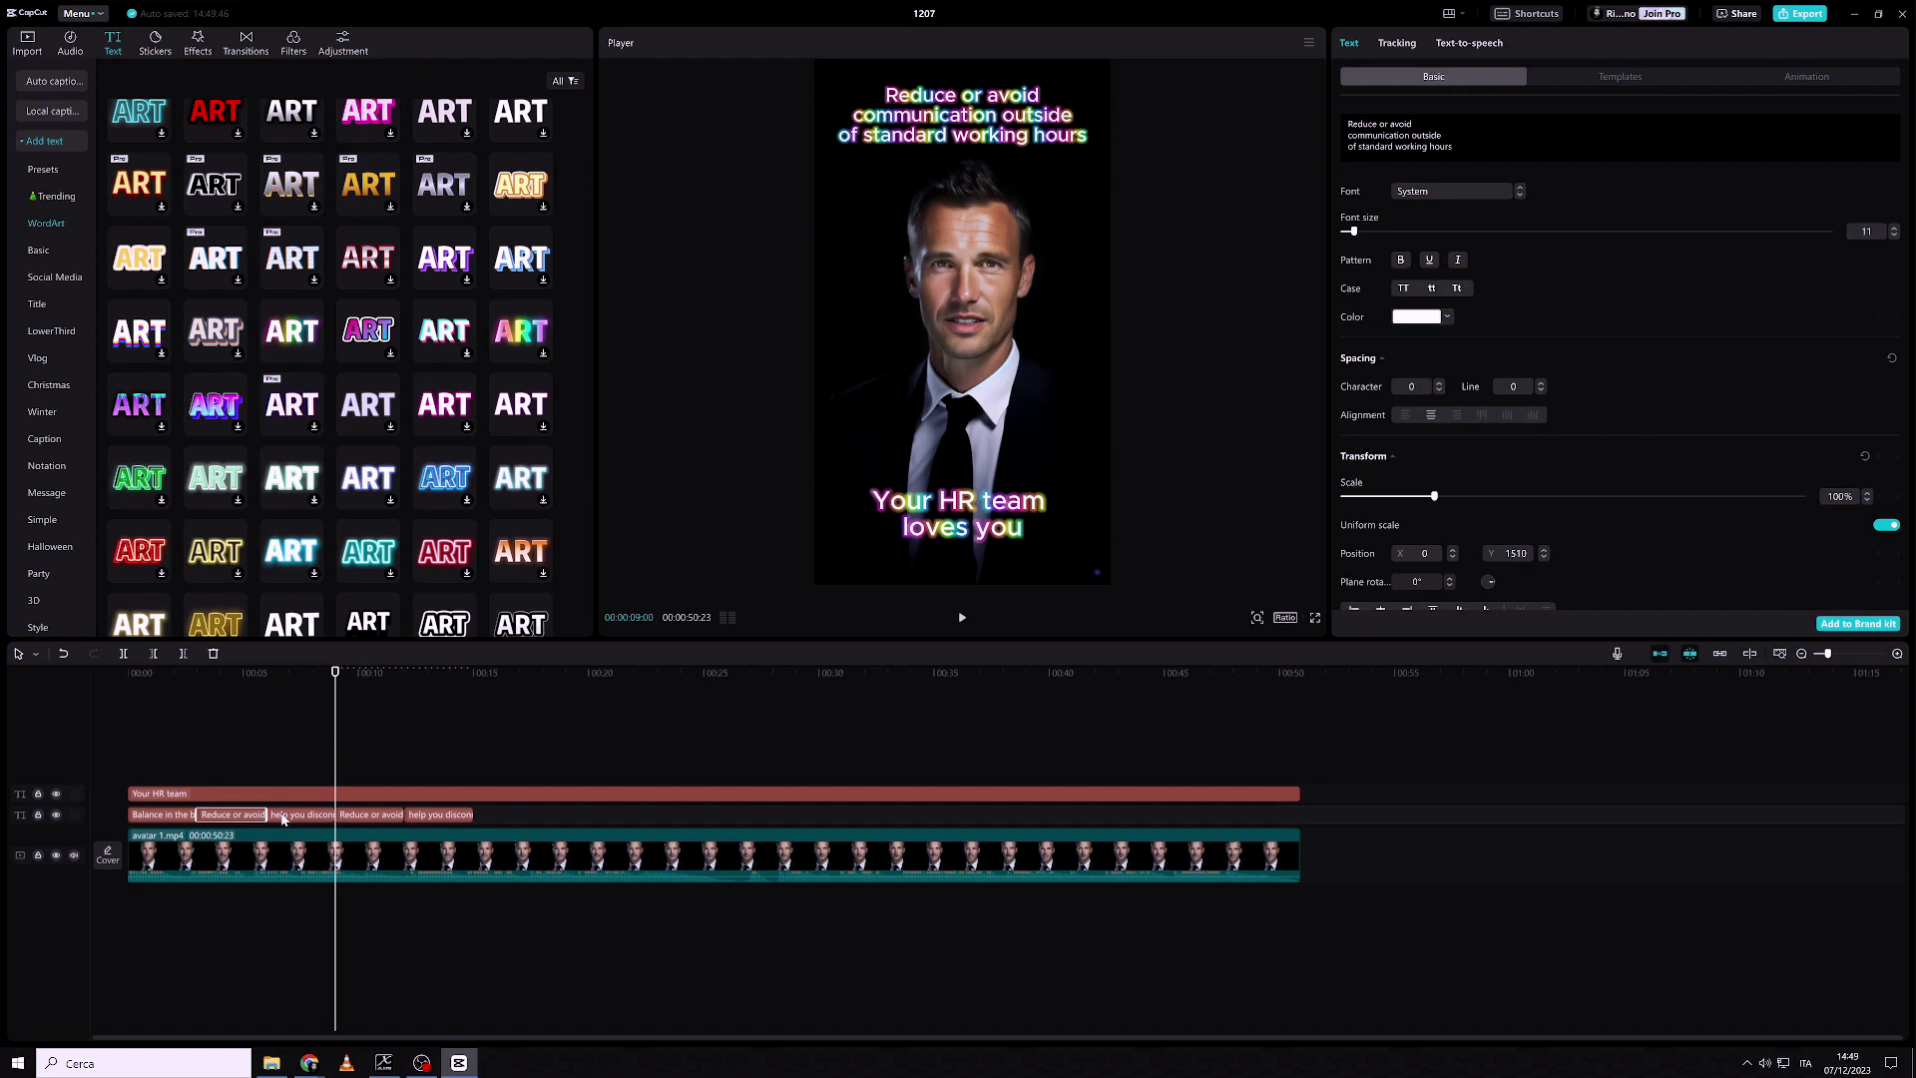
left_click(200, 679)
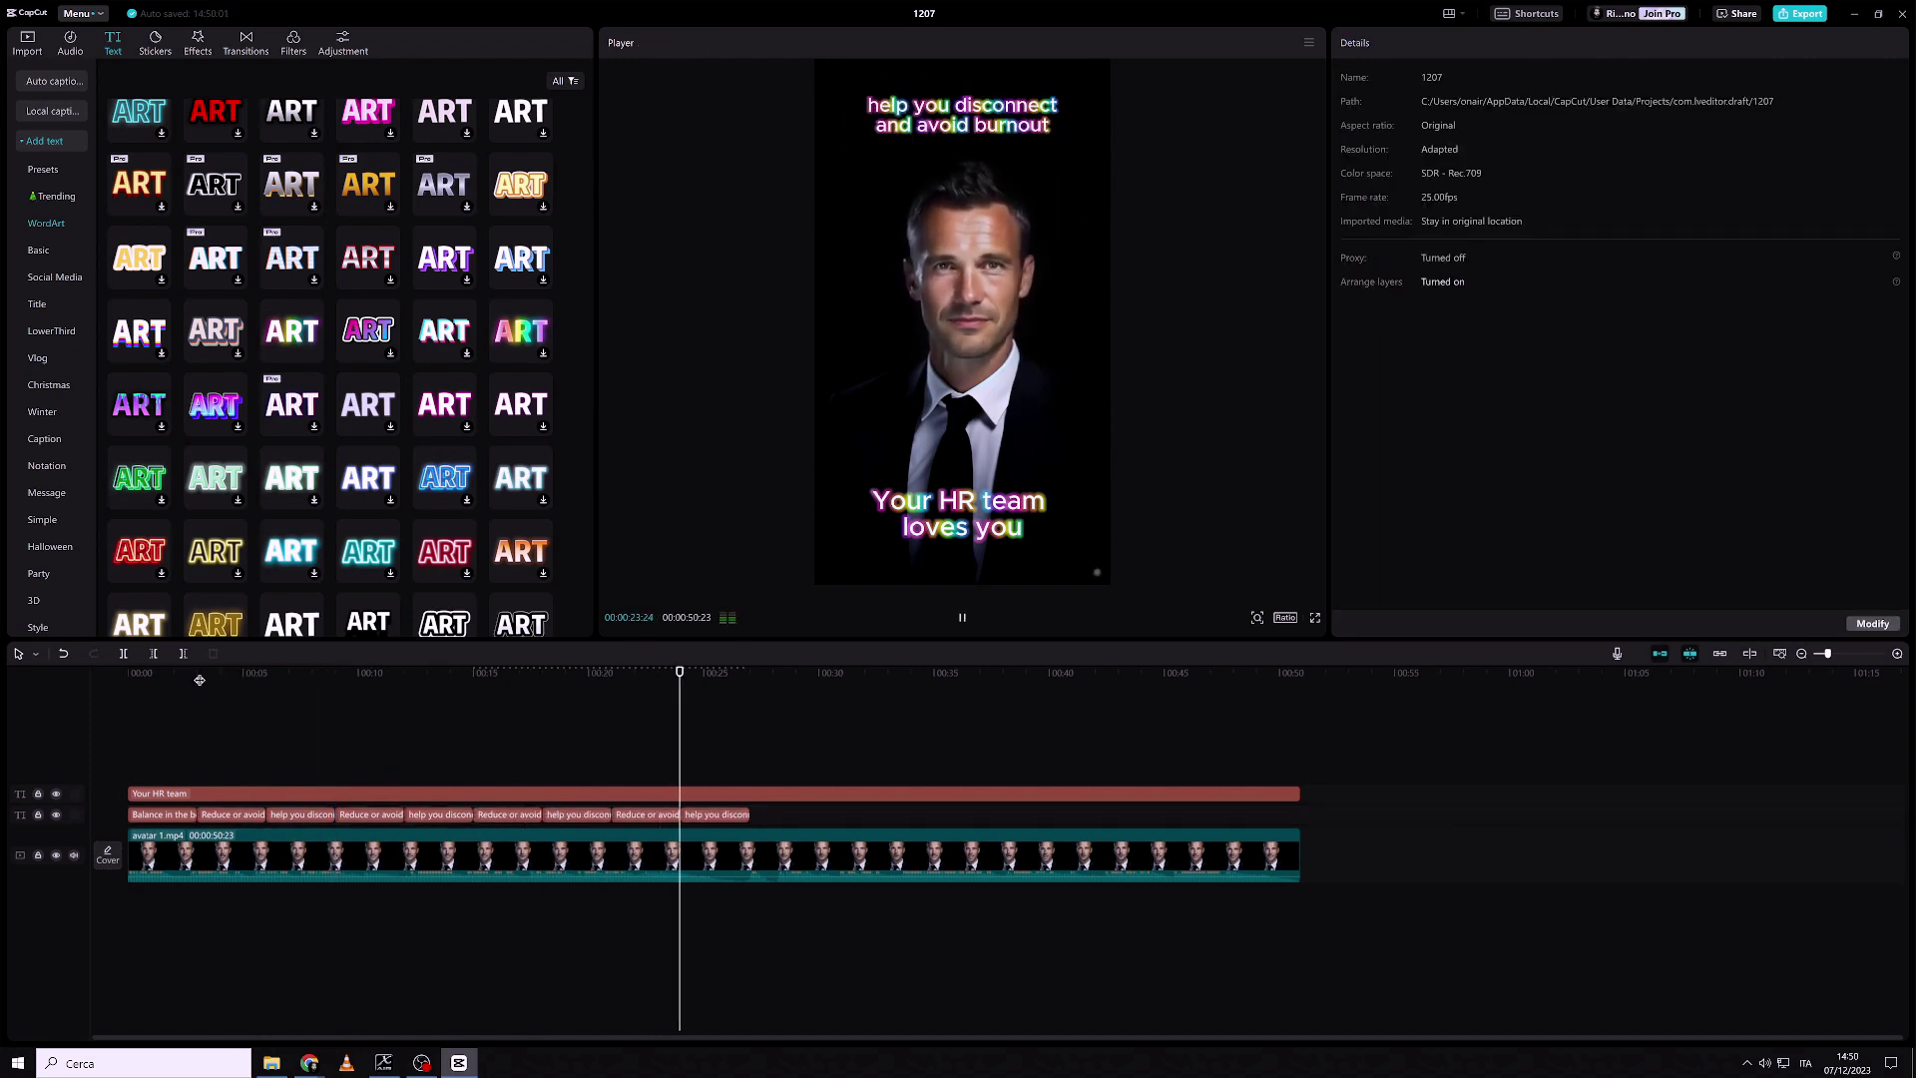
left_click_drag(789, 813, 387, 821)
key("ctrl+z")
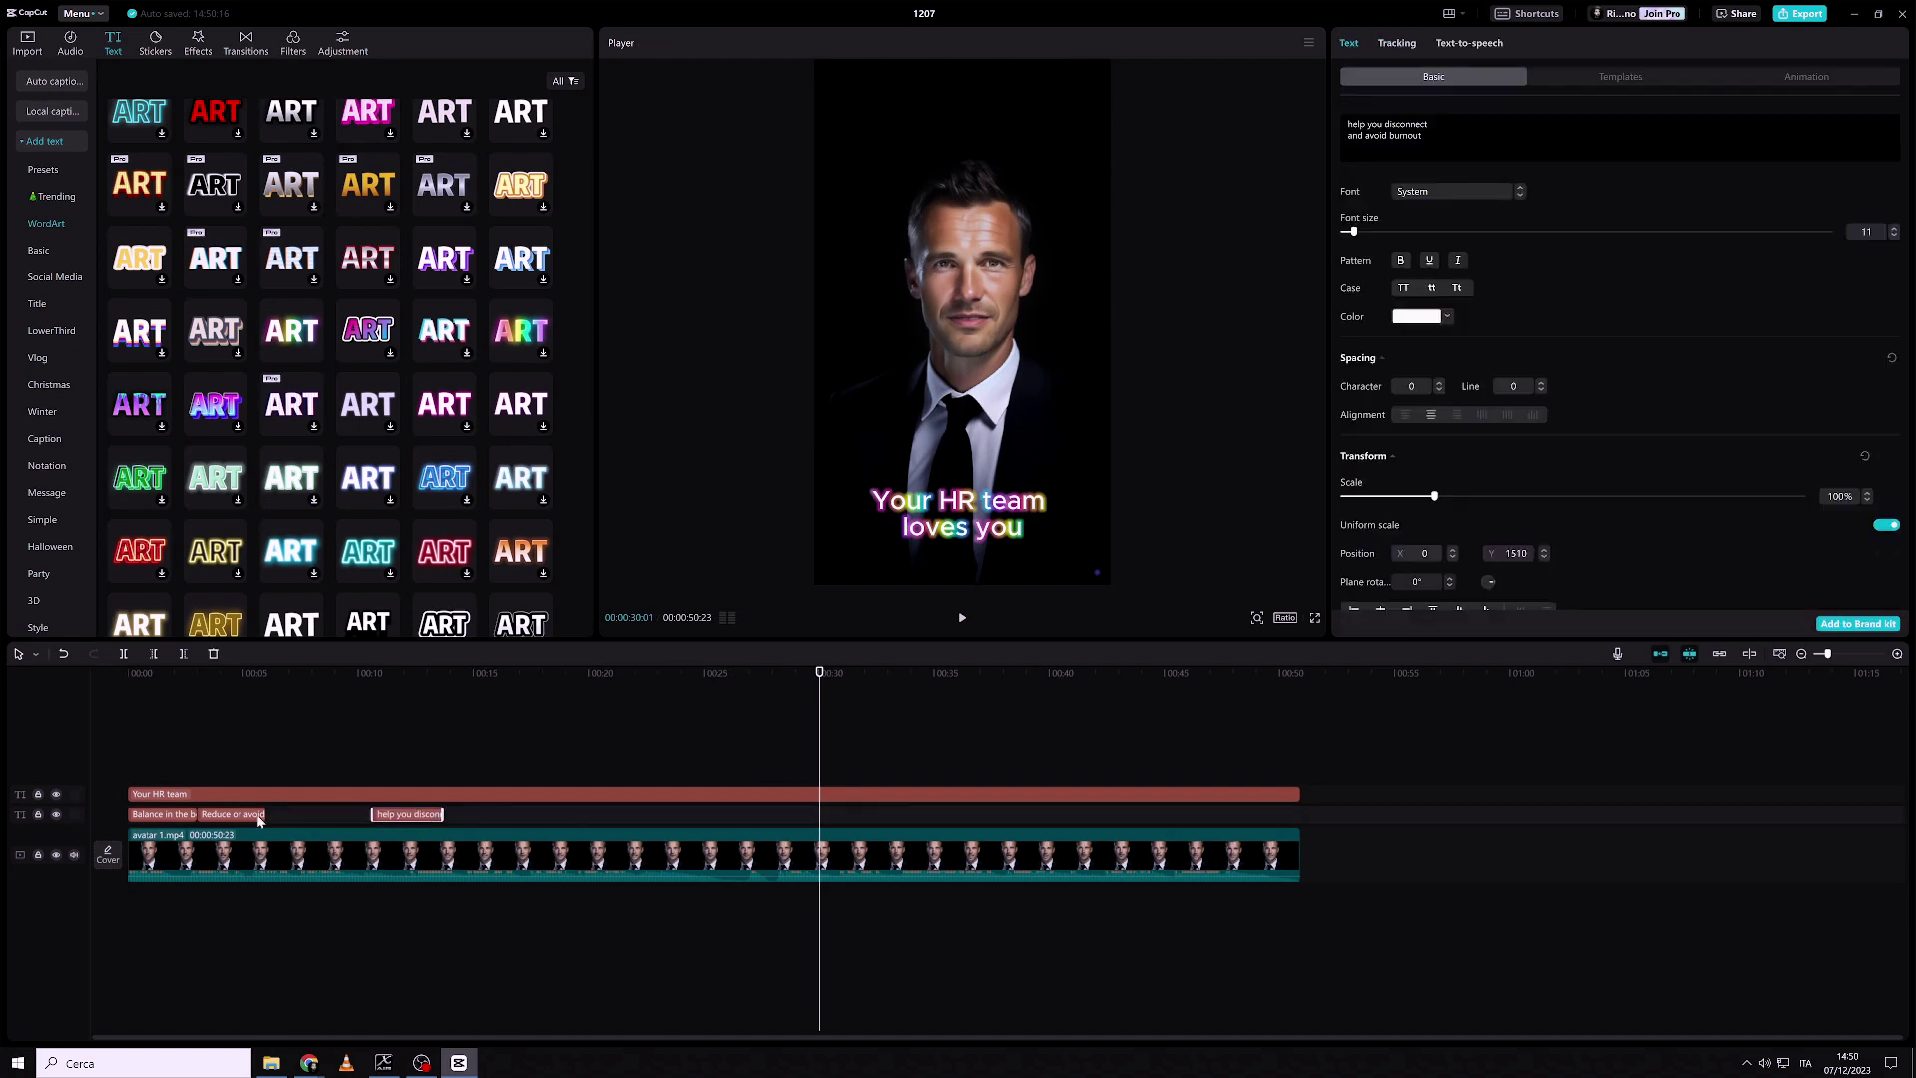
key("ctrl+z")
key("ctrl+z")
key("ctrl+shift+z")
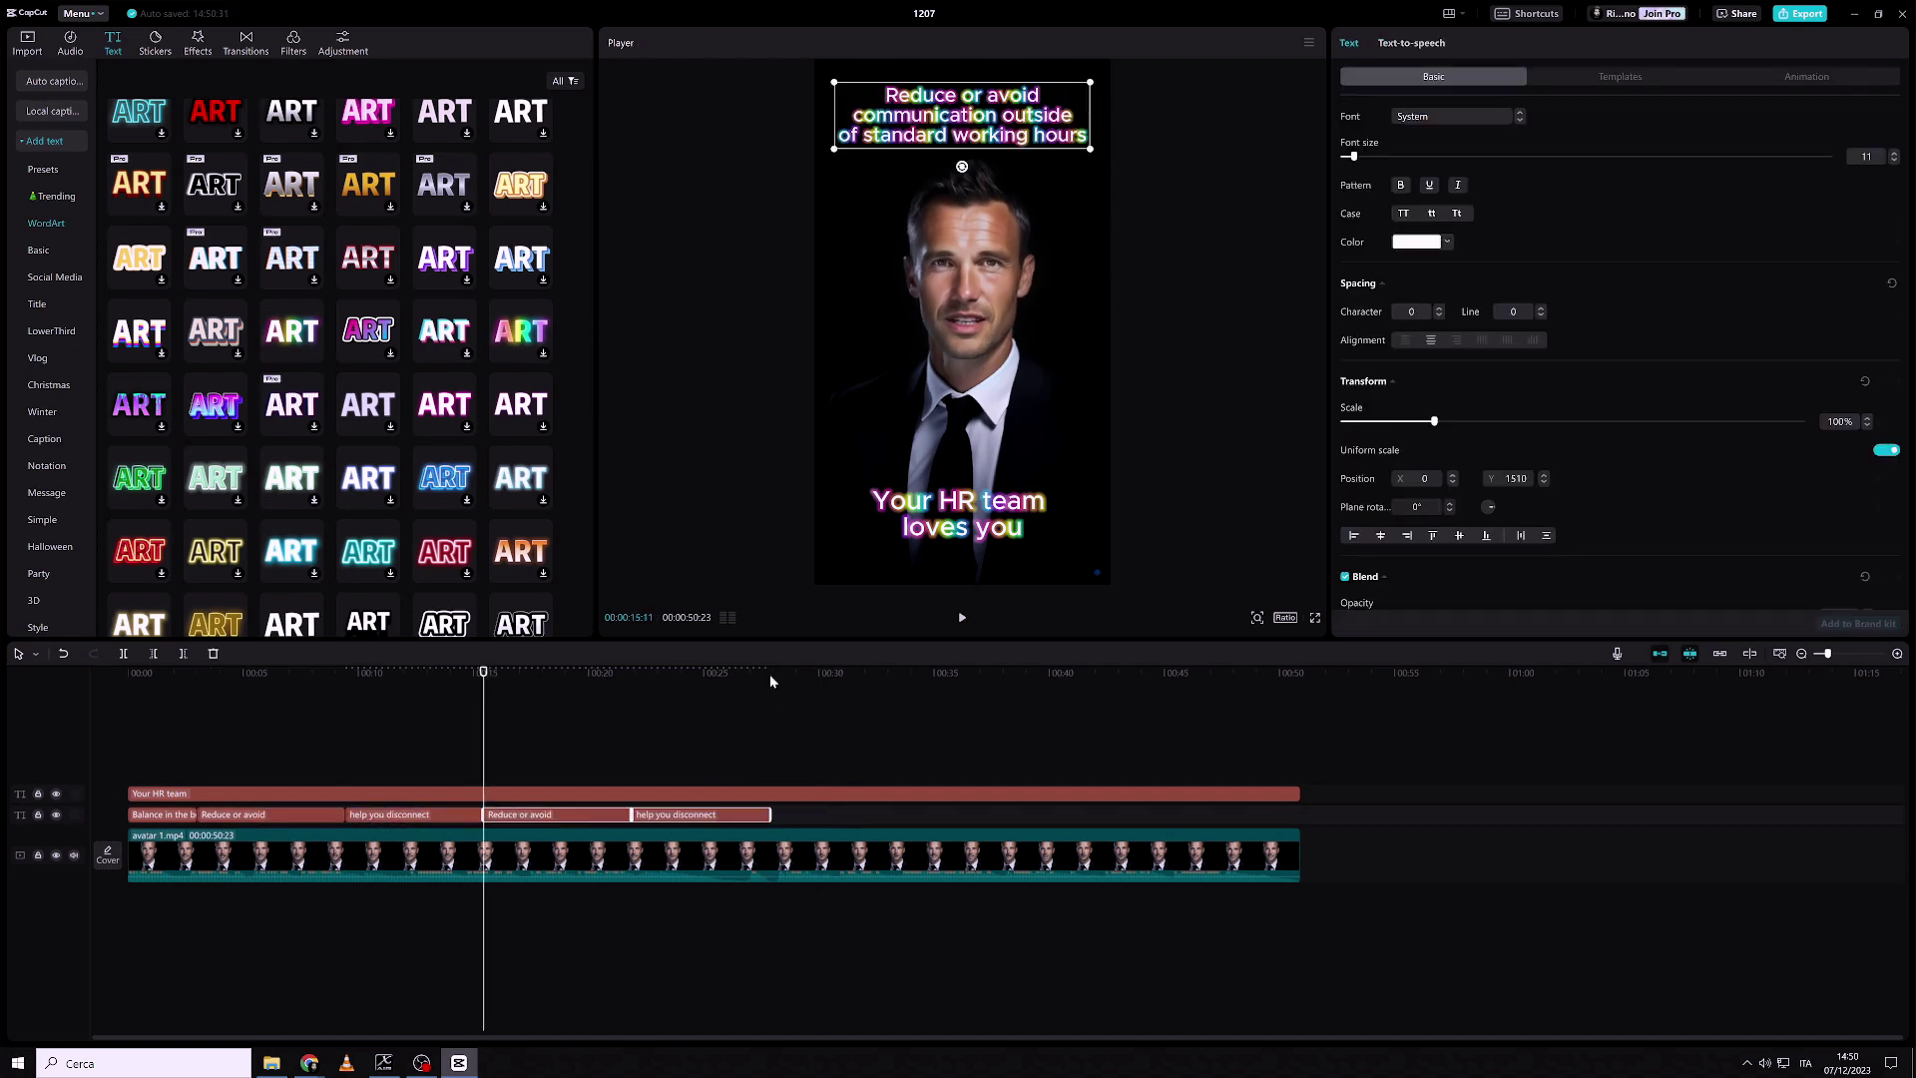
key("ctrl+shift+z")
key("ctrl+shift+z")
key("ctrl+shift+z")
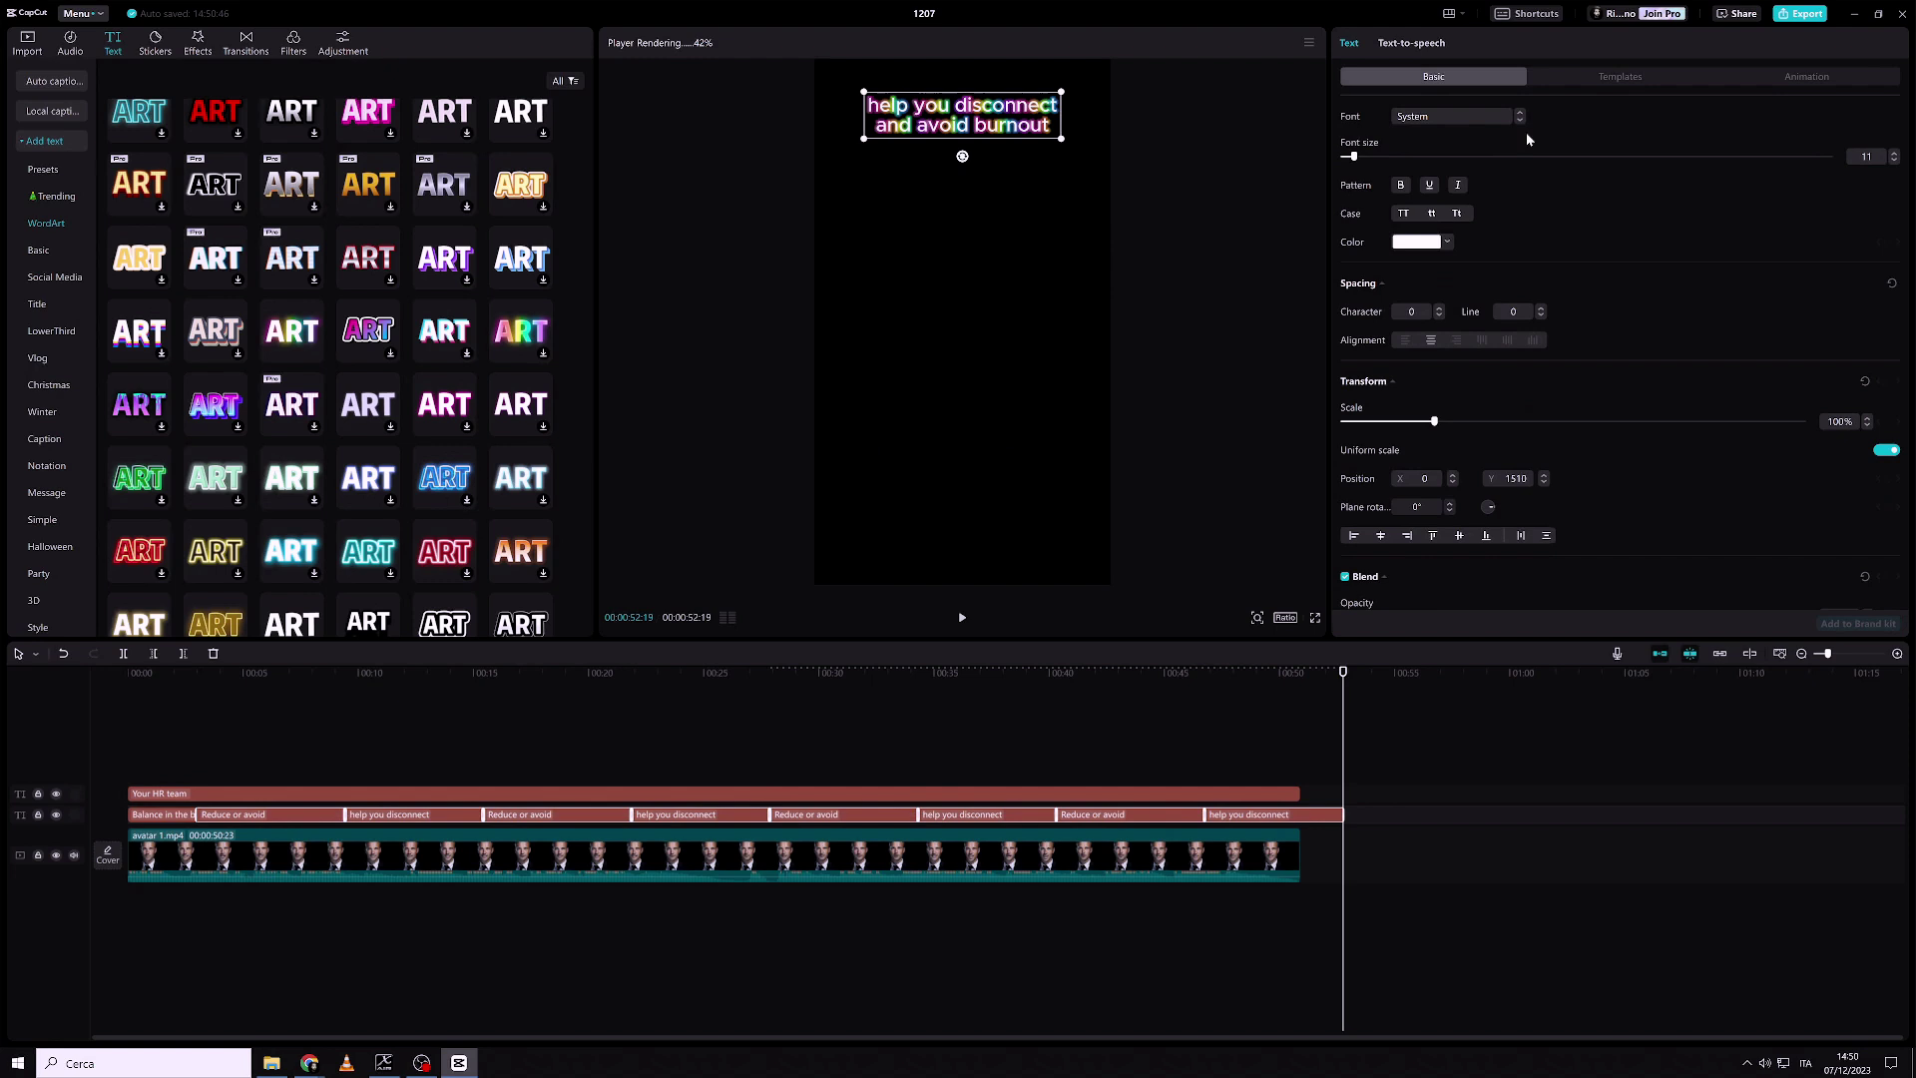
Step: Trim the last caption to the video's end, make 'Your HR team' uppercase, and review playback
left_click_drag(1300, 676, 1269, 675)
left_click(1270, 853)
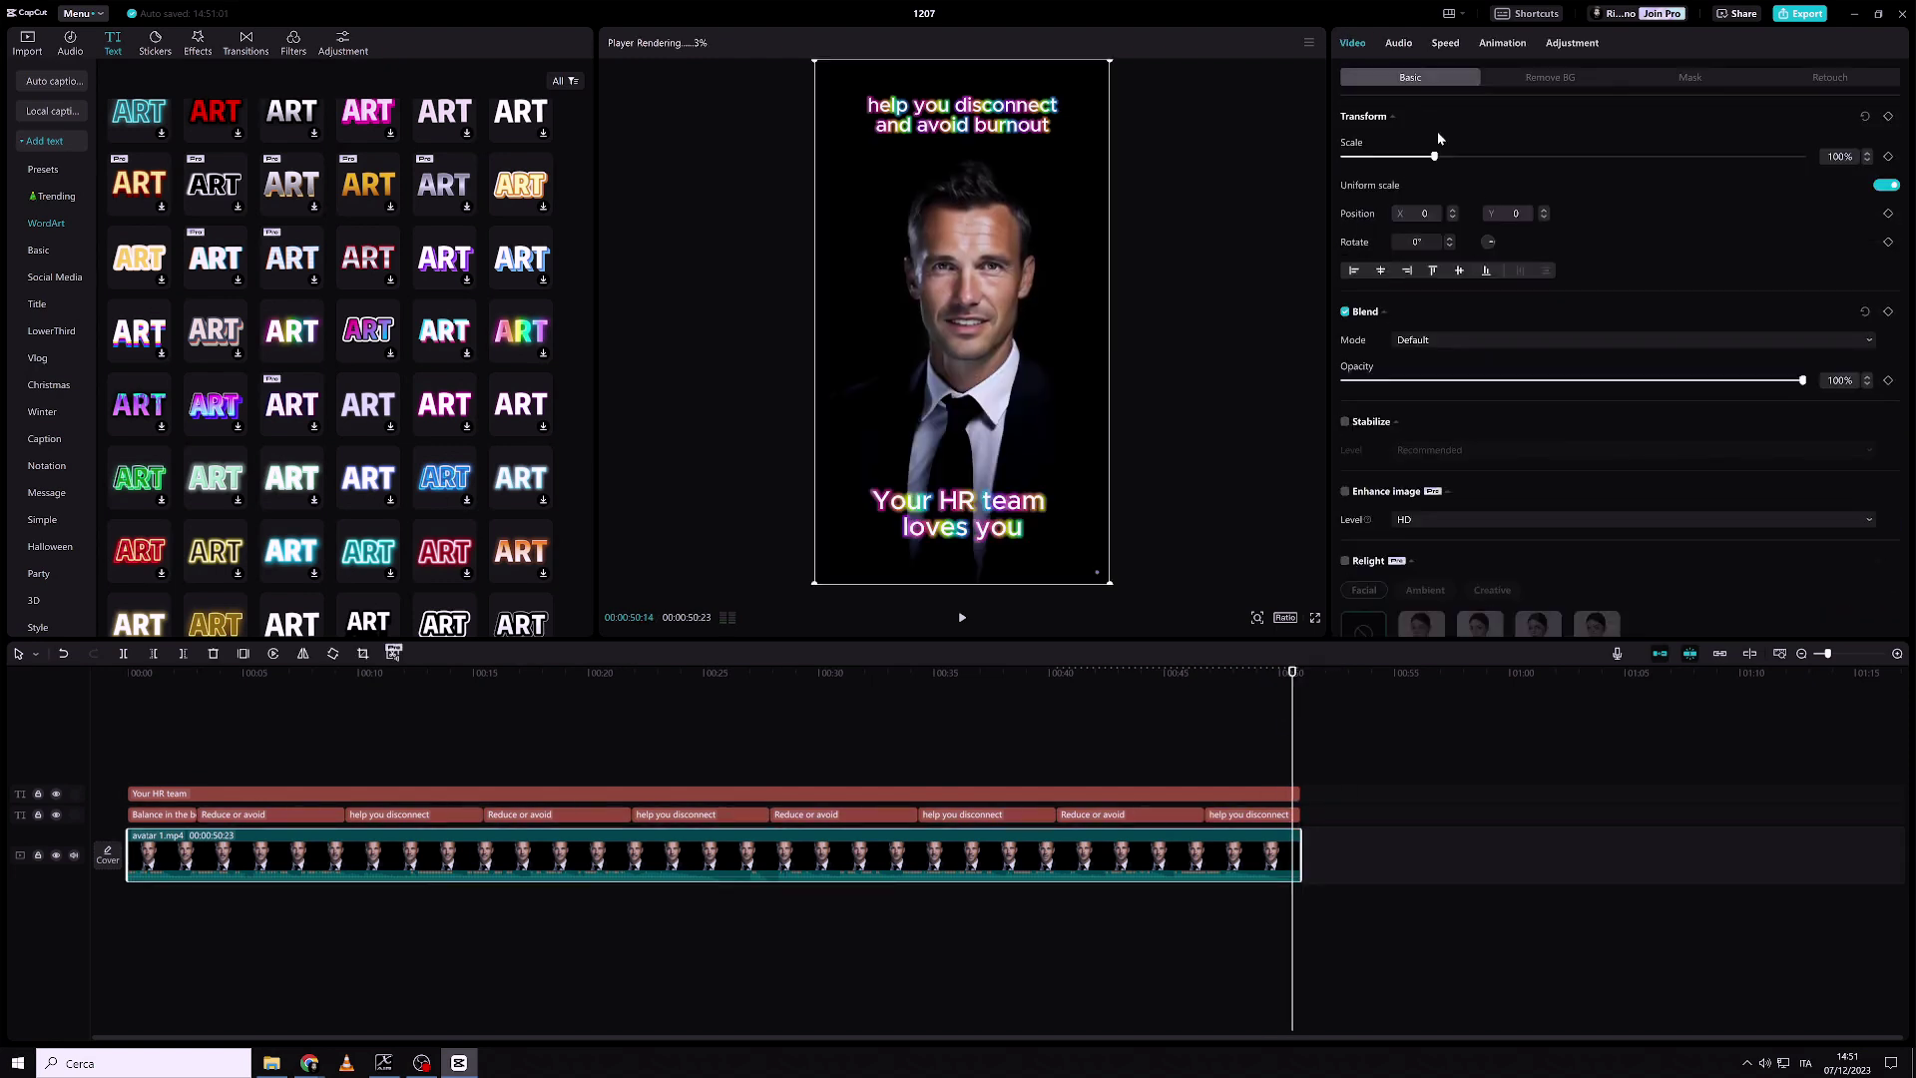
left_click(128, 676)
left_click(961, 513)
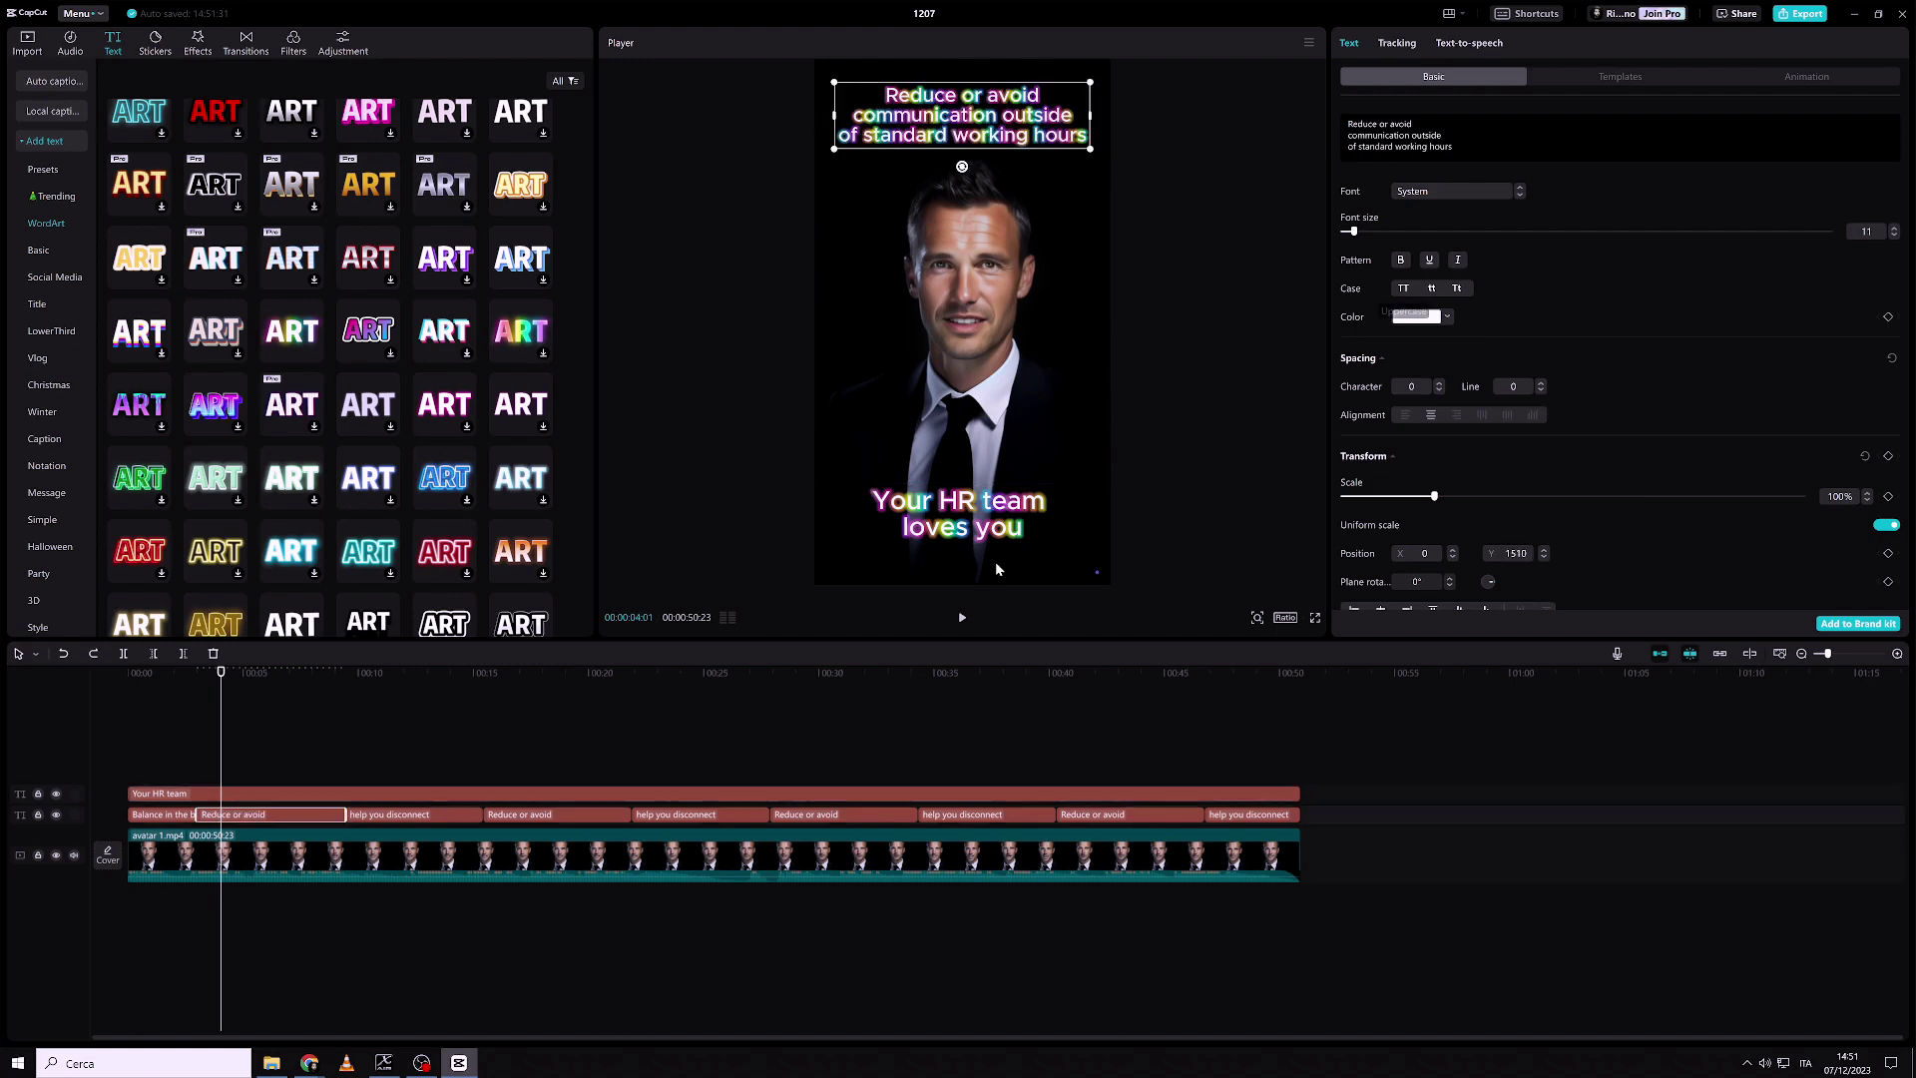
left_click(1402, 289)
left_click(123, 674)
key("space")
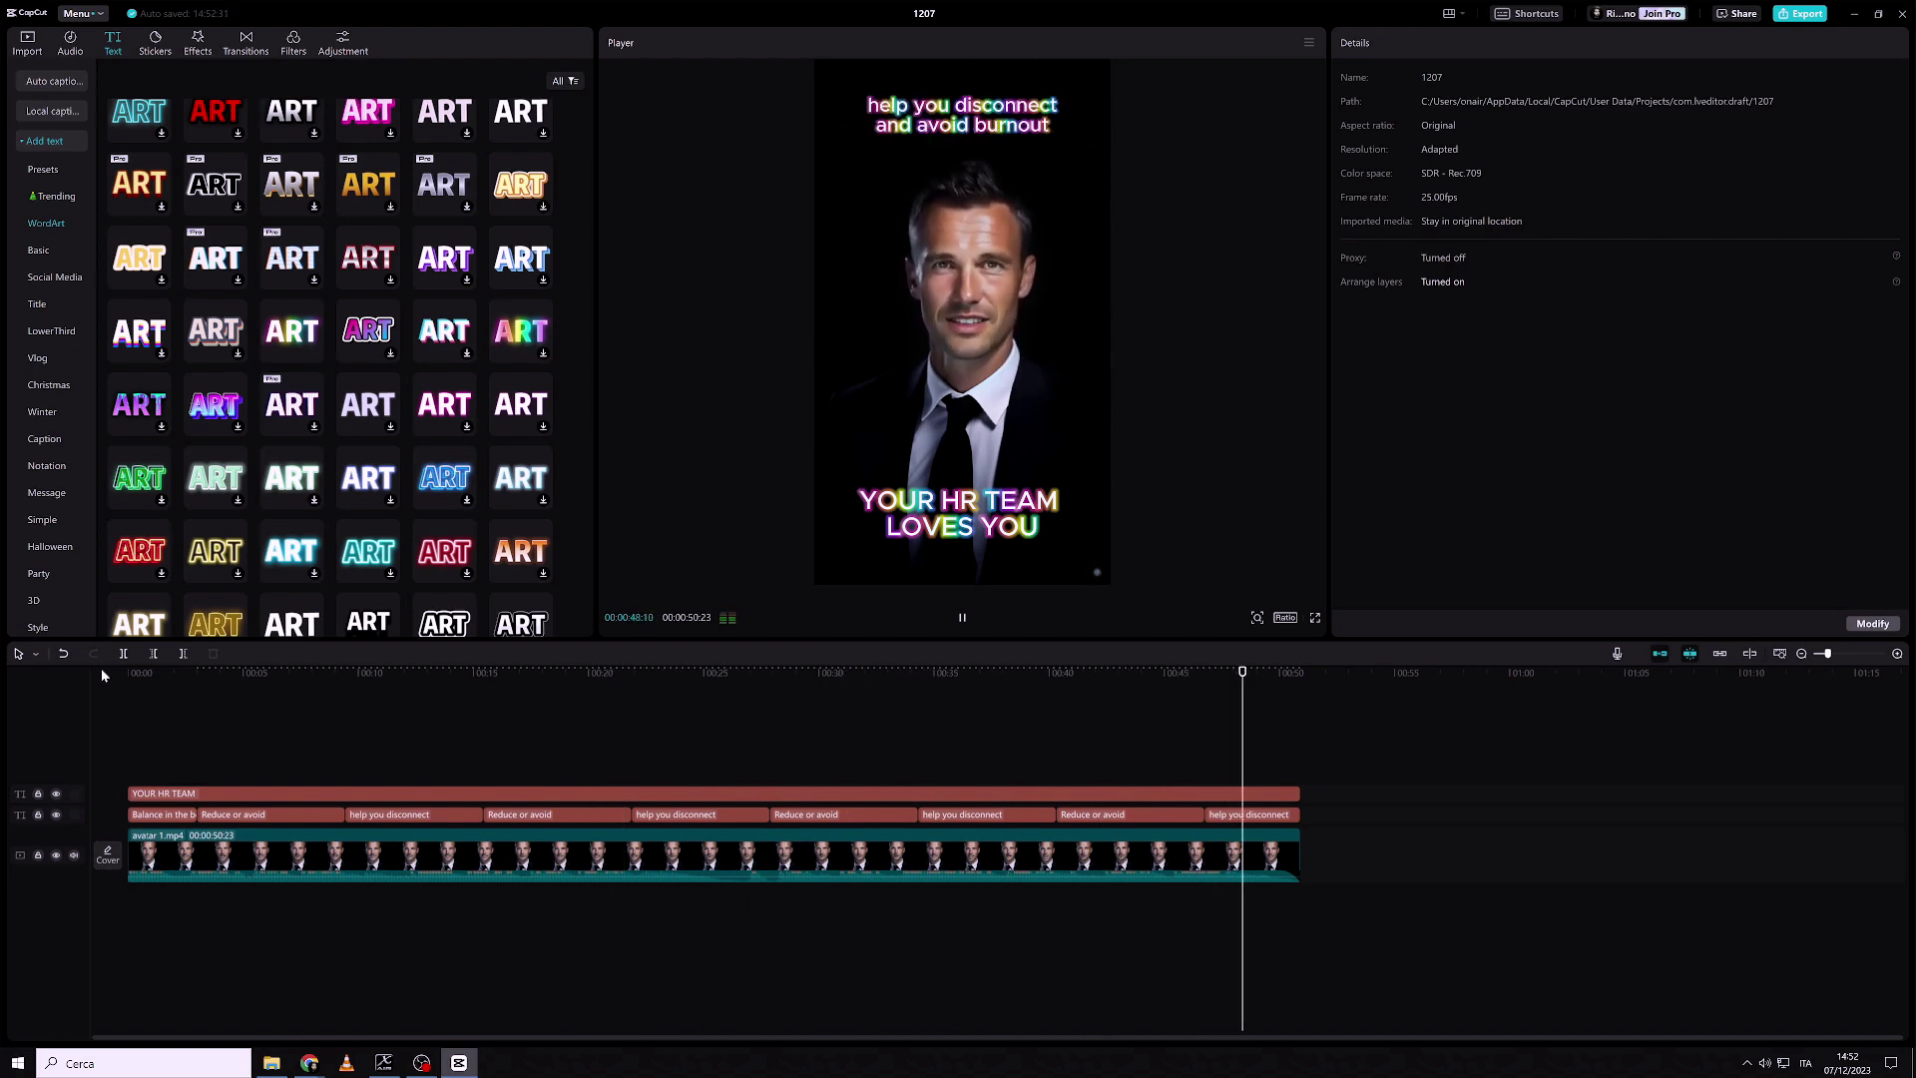
Step: Retype the opening title as 'IN WORK/LIFE BALANCE WE MEET' in uppercase and preview it
left_click(152, 671)
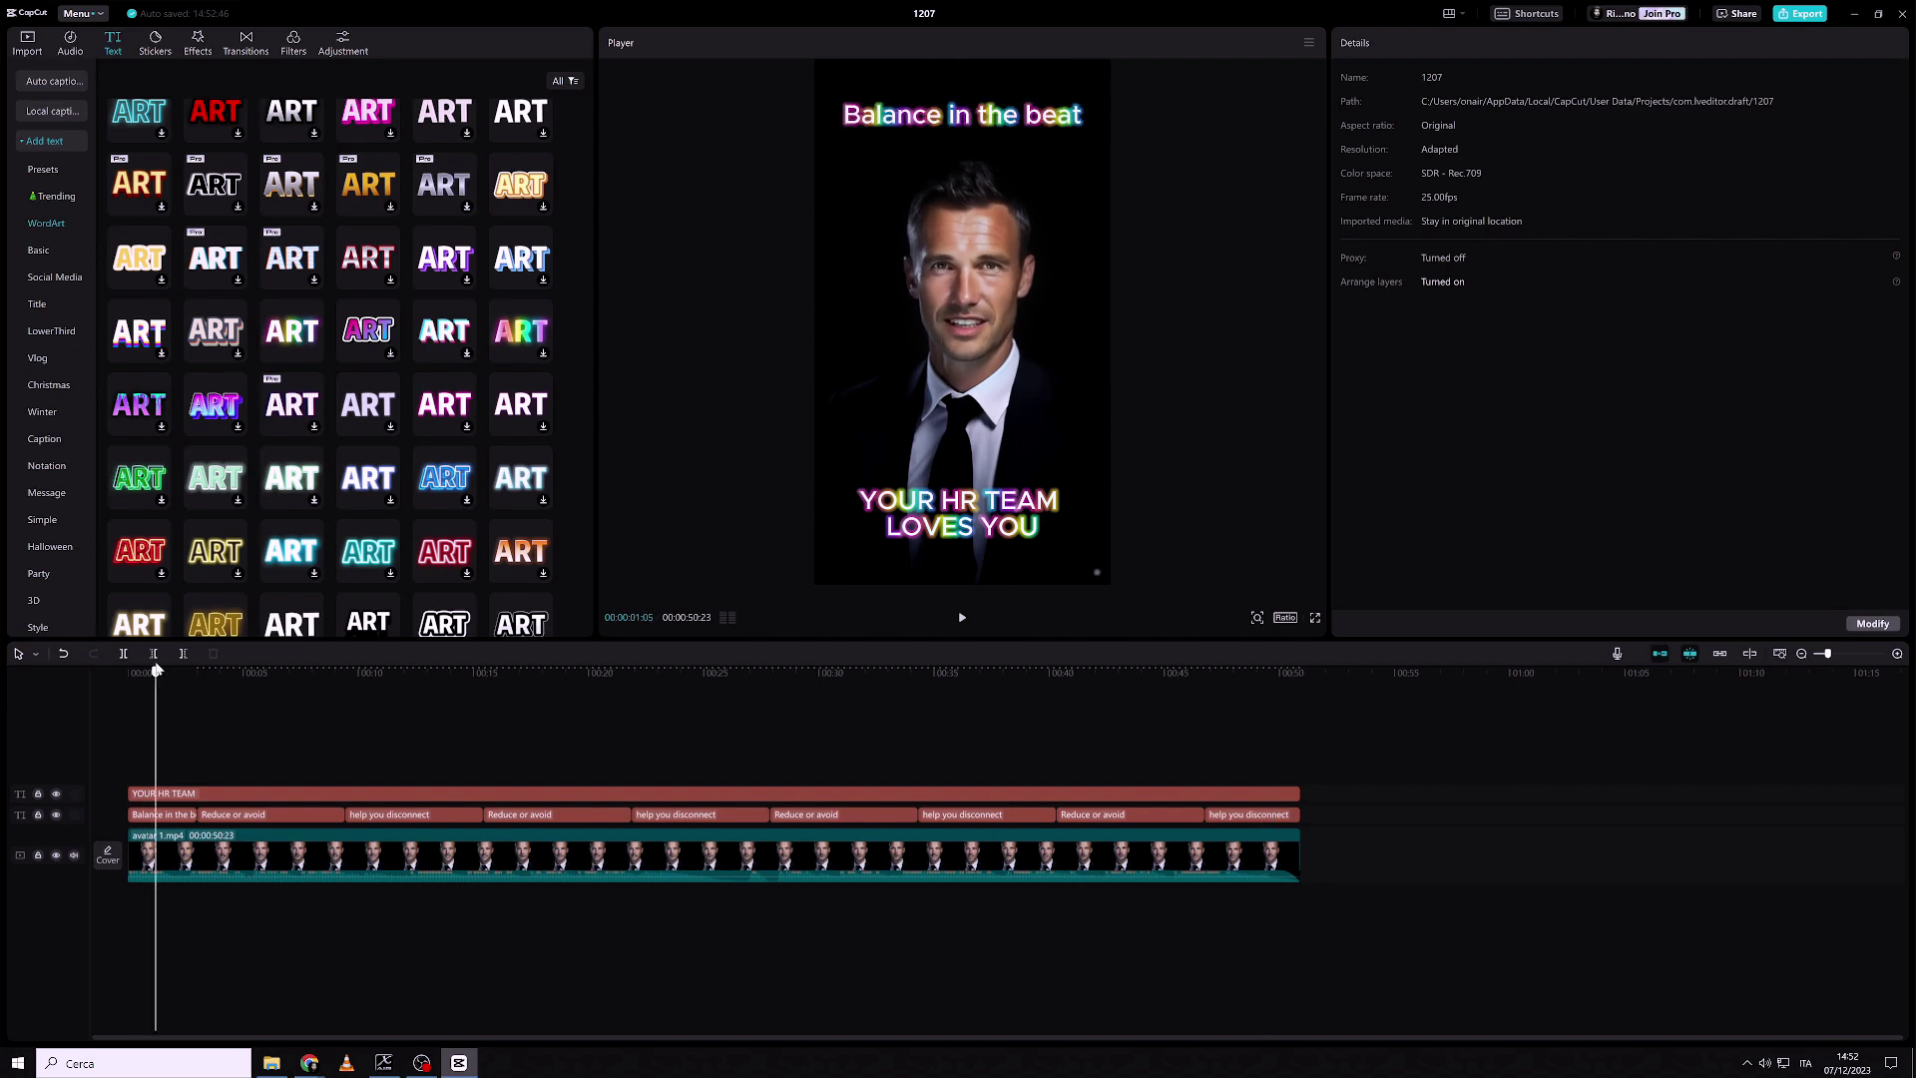
left_click(1013, 128)
type("In")
key("Delete")
type("balance in the beat")
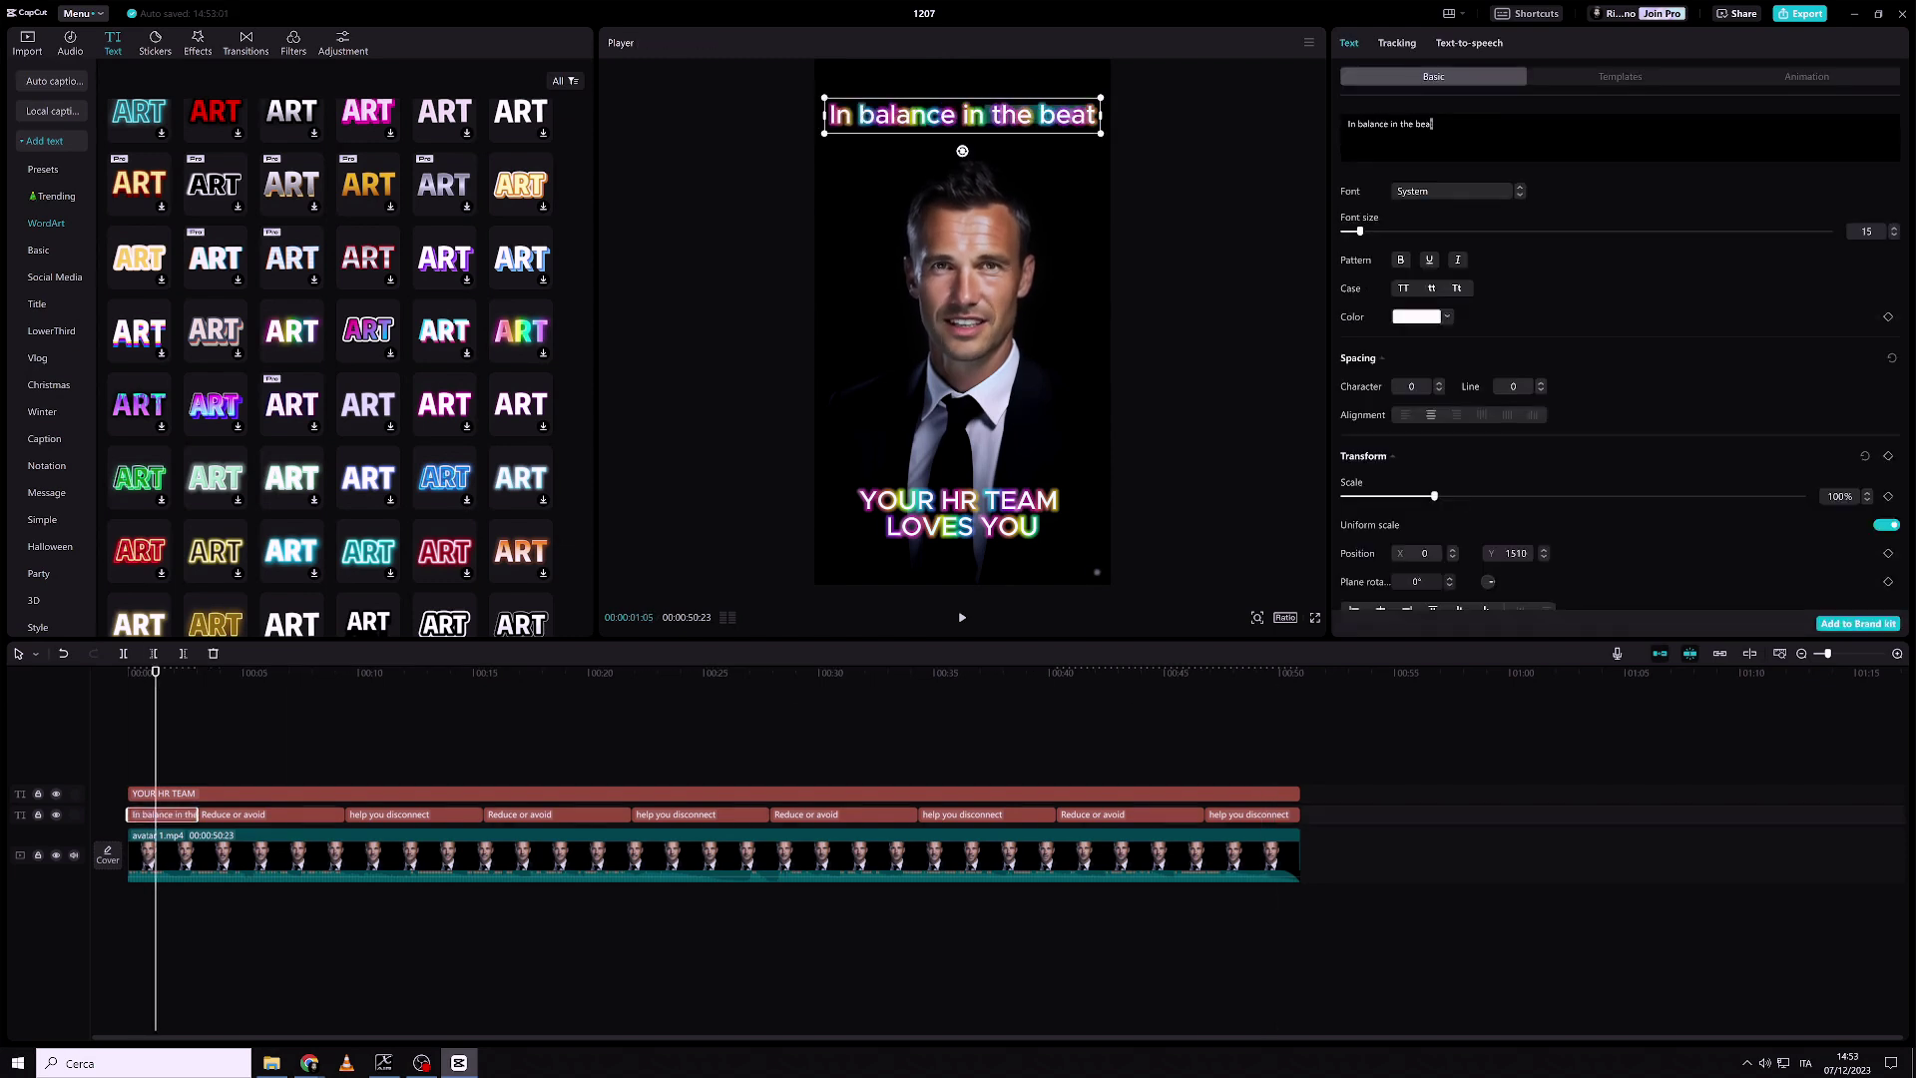
key("shift+End")
type("we meet")
type("(")
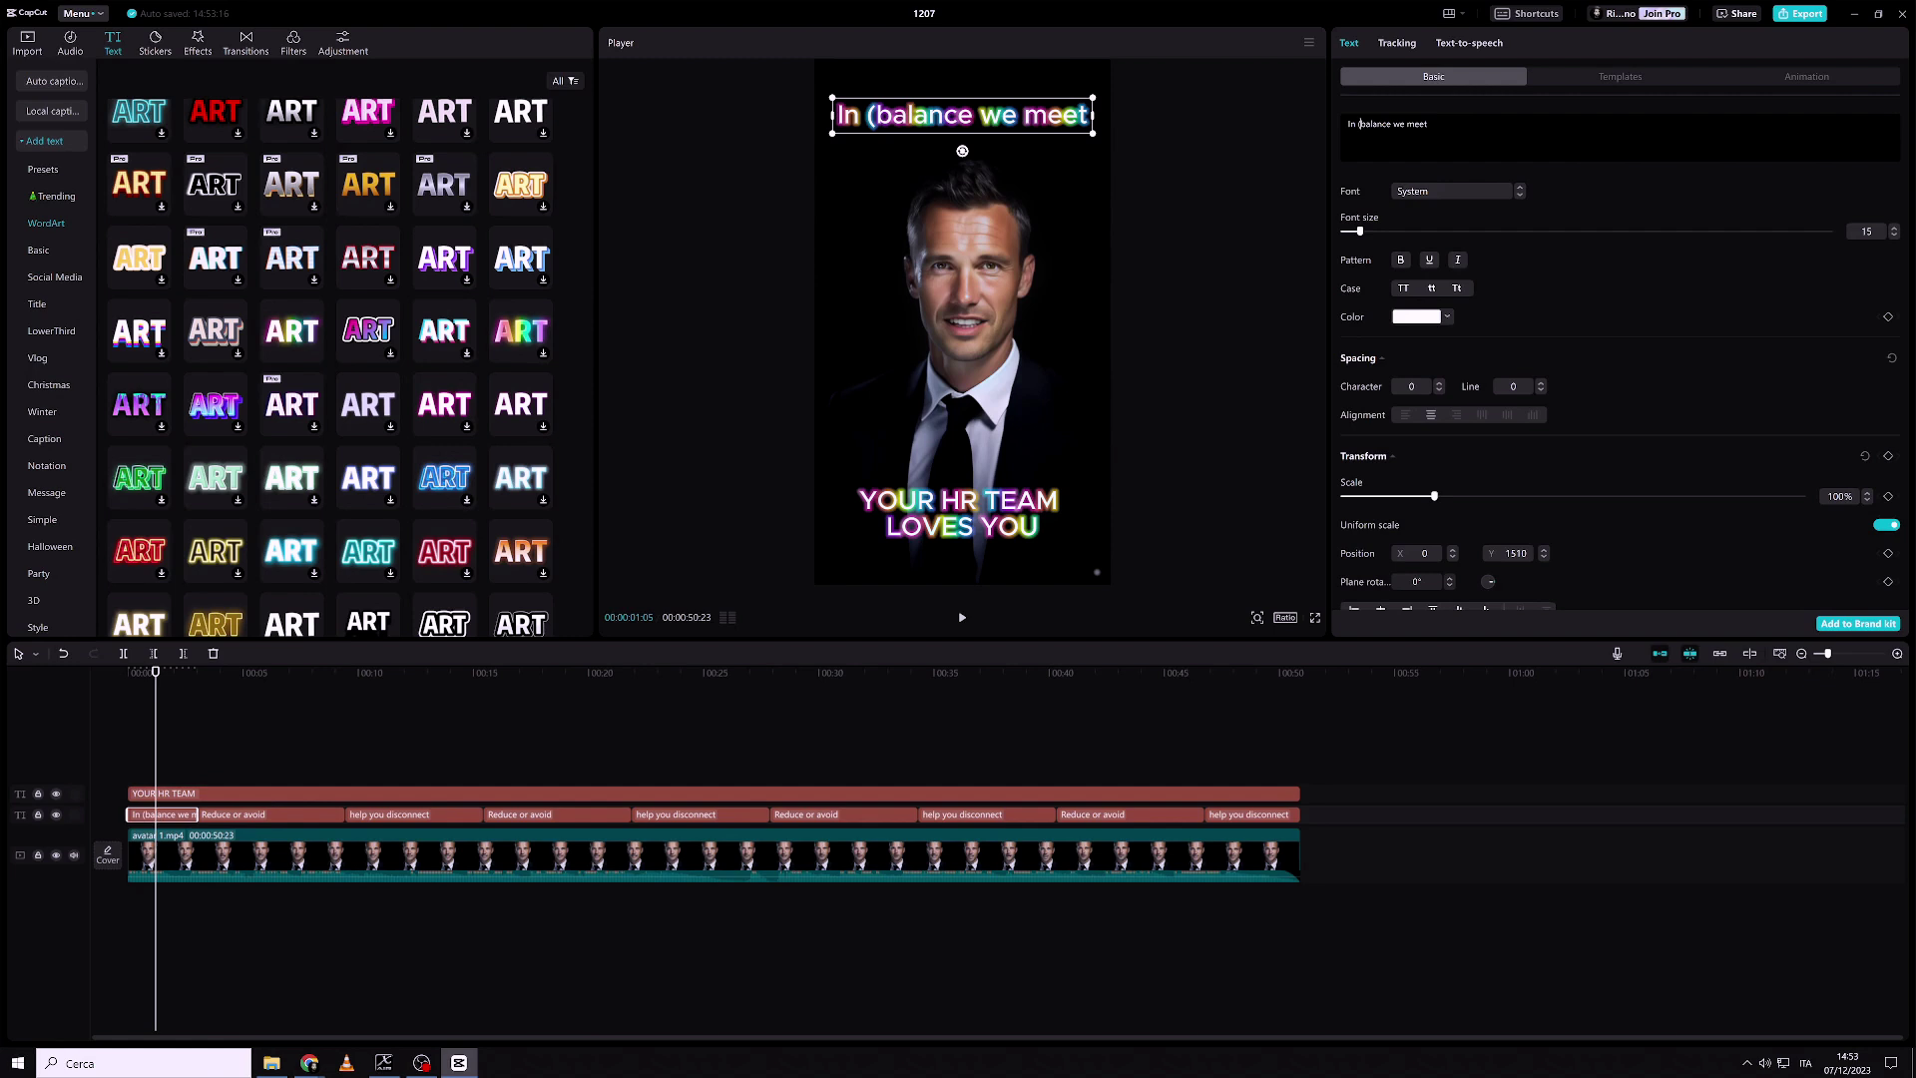
type("work/life)")
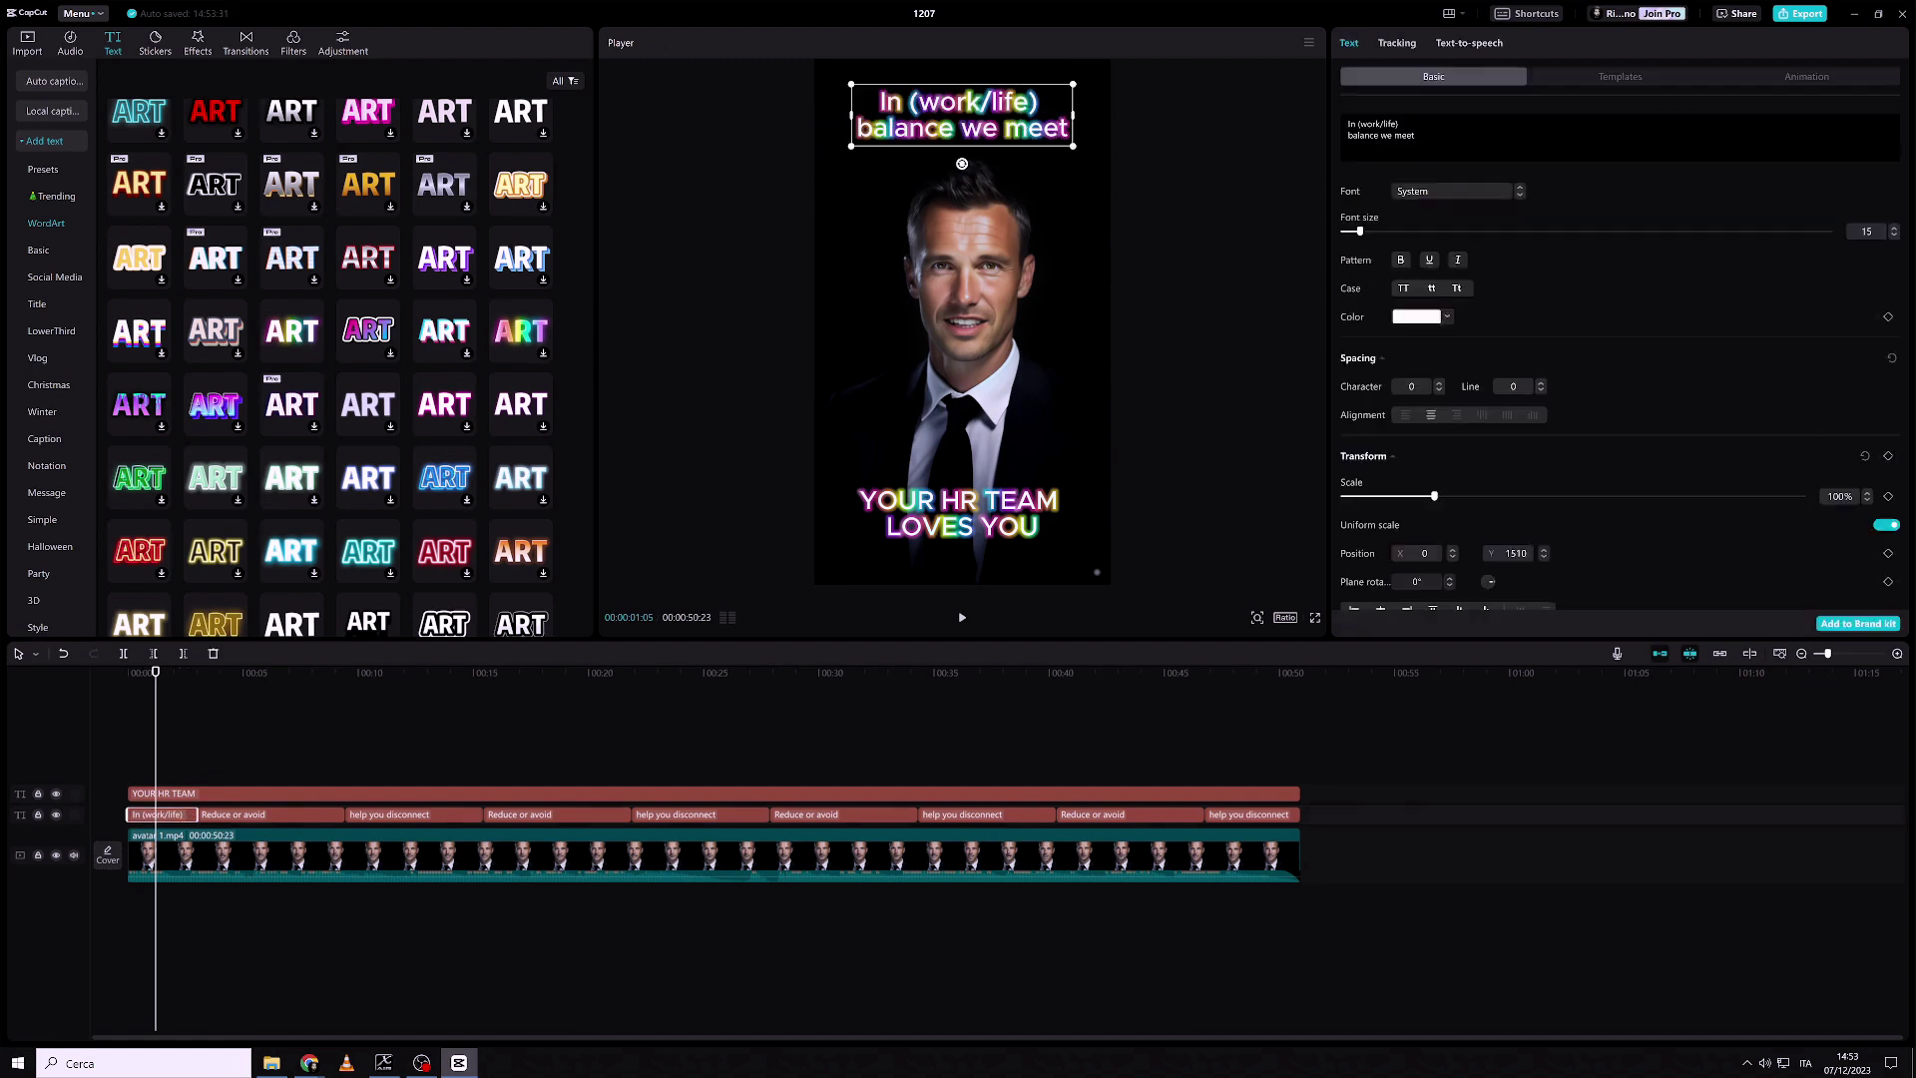
key("Delete")
key("BackSpace")
left_click(173, 821)
left_click(99, 675)
key("space")
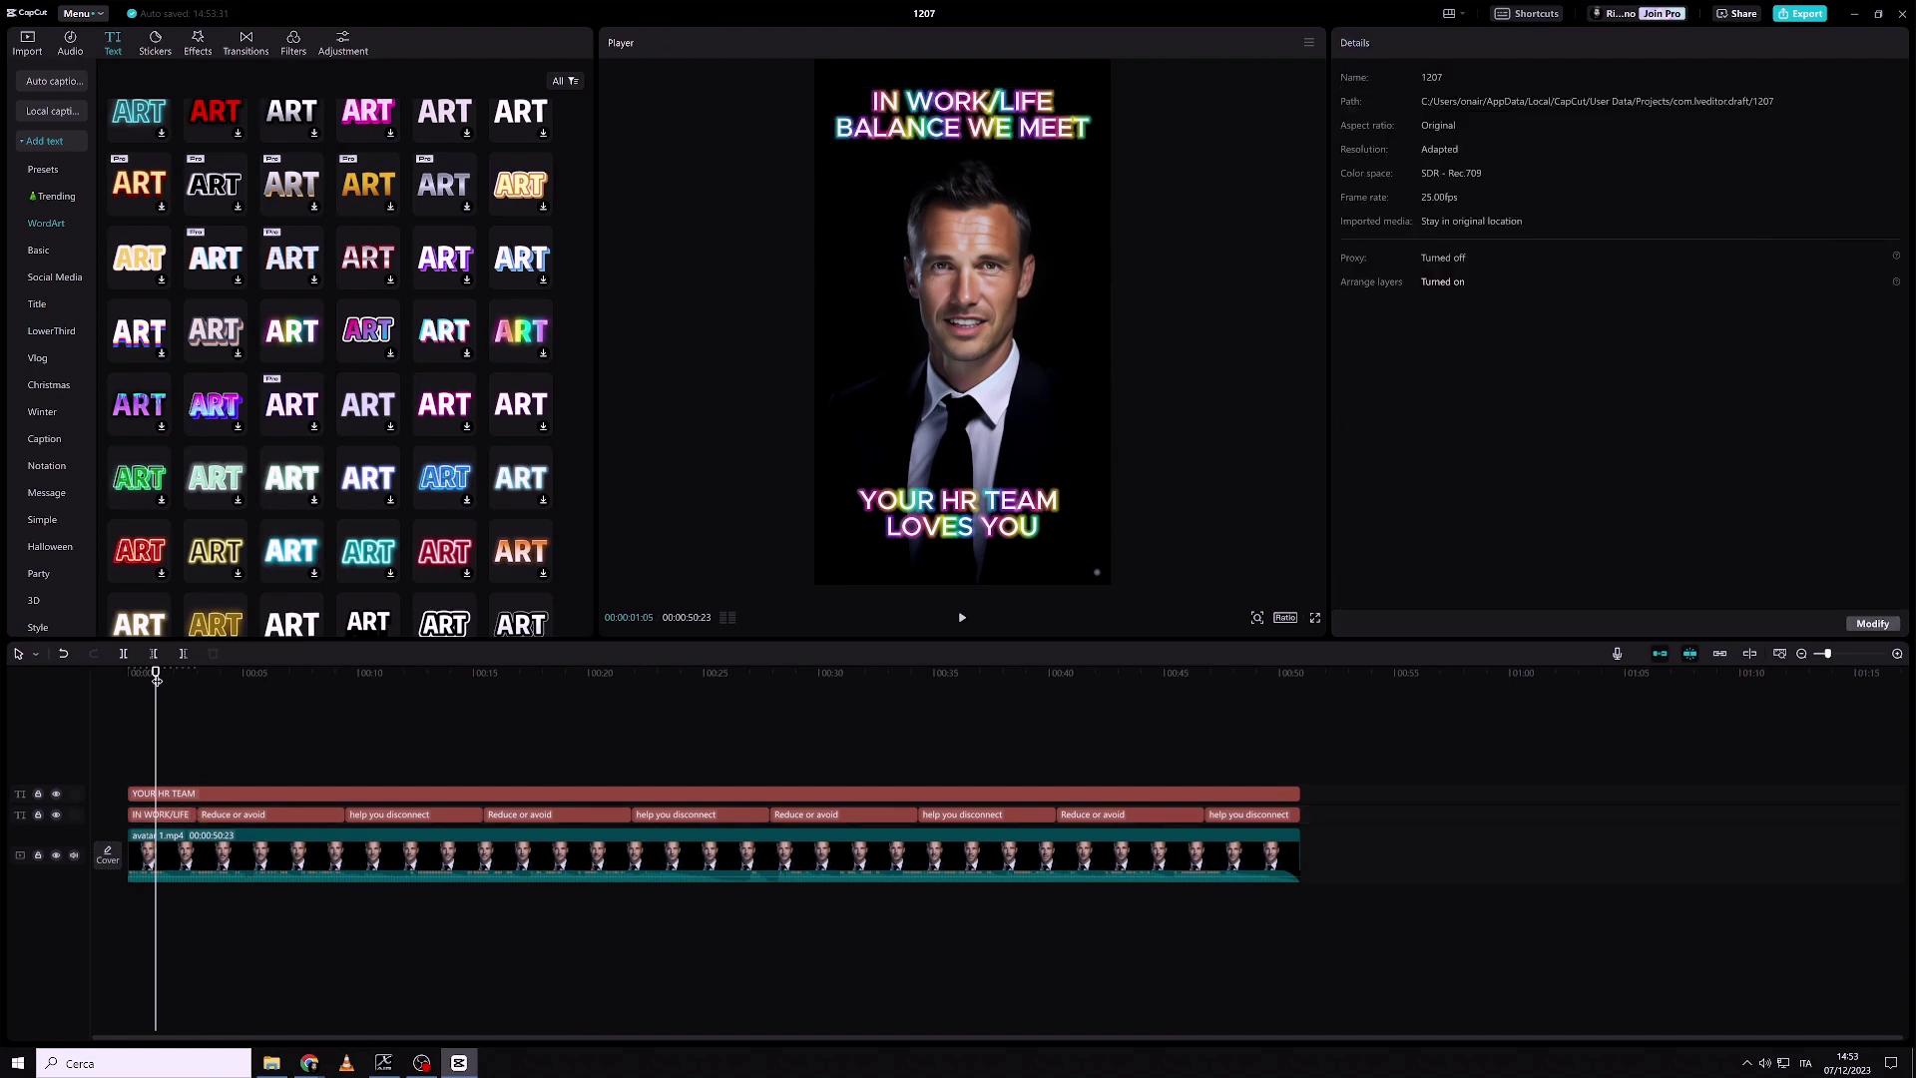
left_click(99, 674)
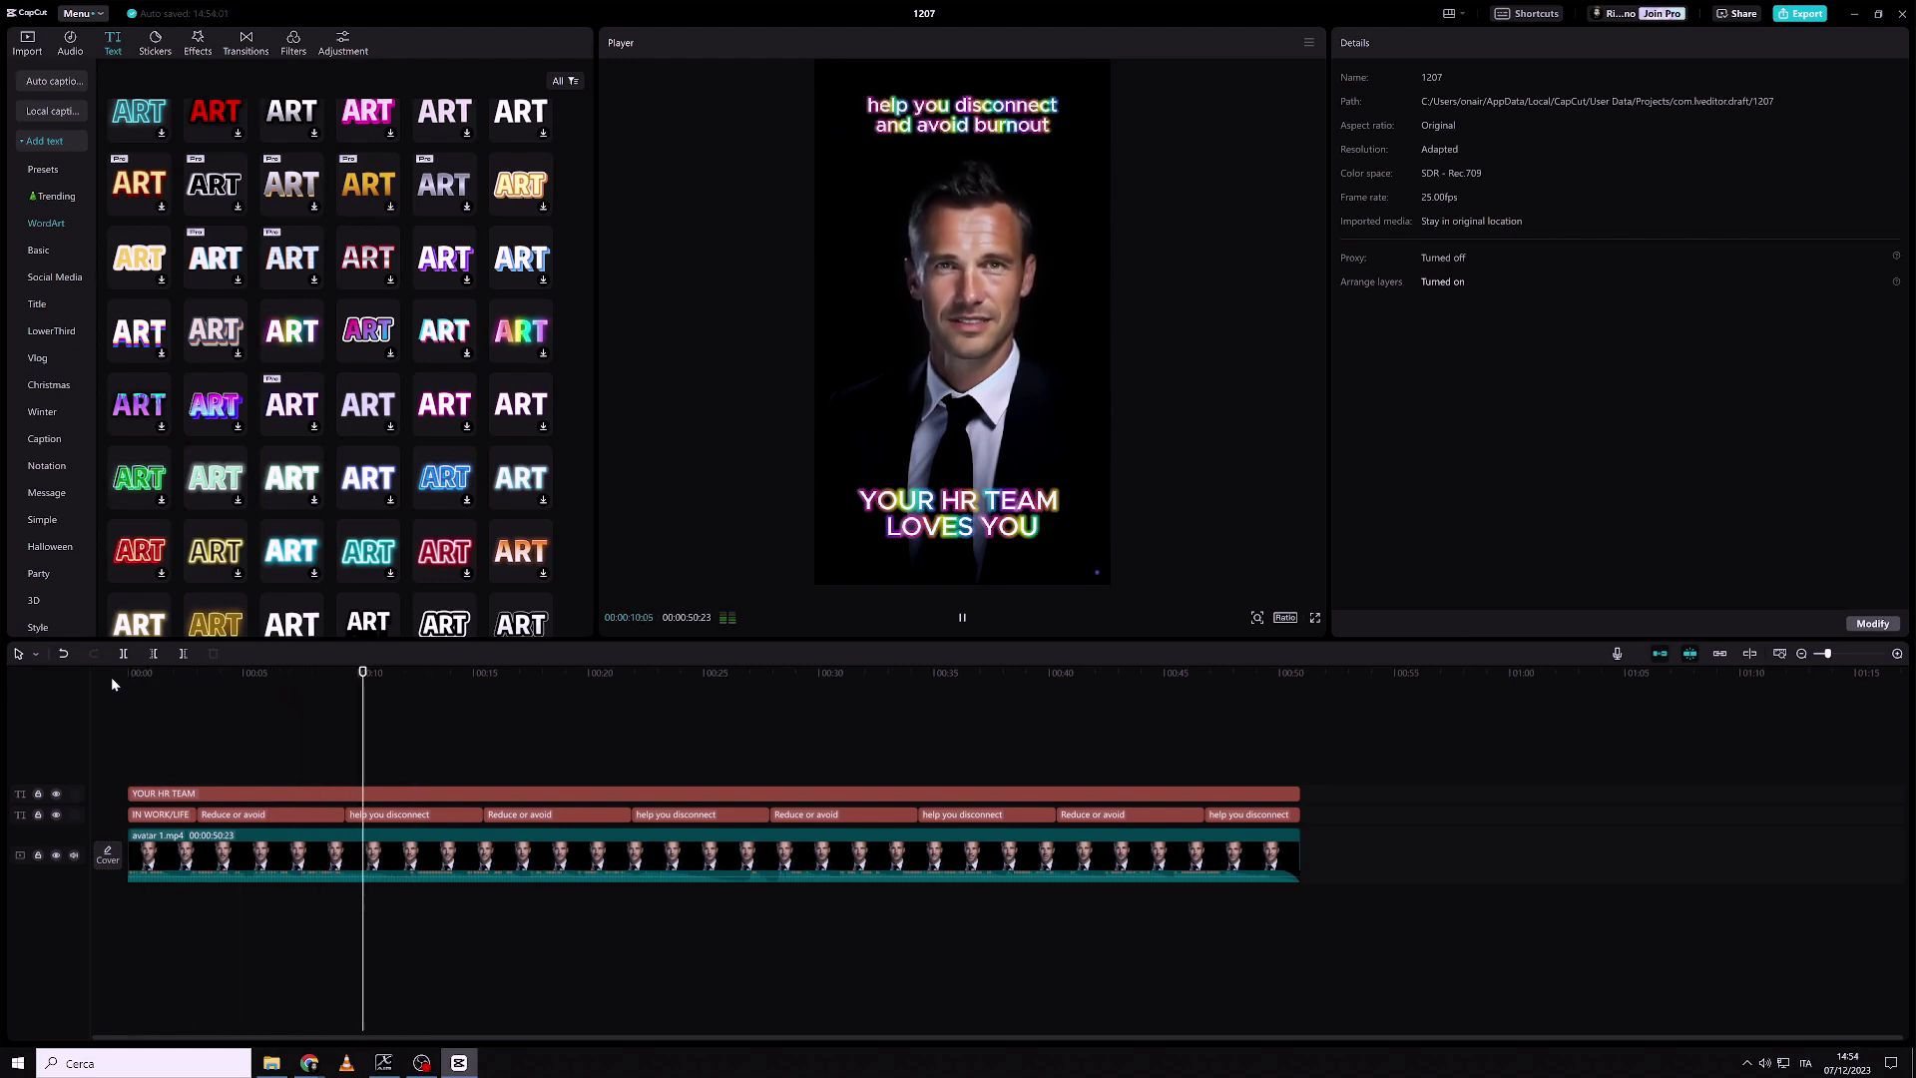
Step: Pause the preview, open Export at 1080P and choose E:/Tutorial as the destination
left_click(961, 621)
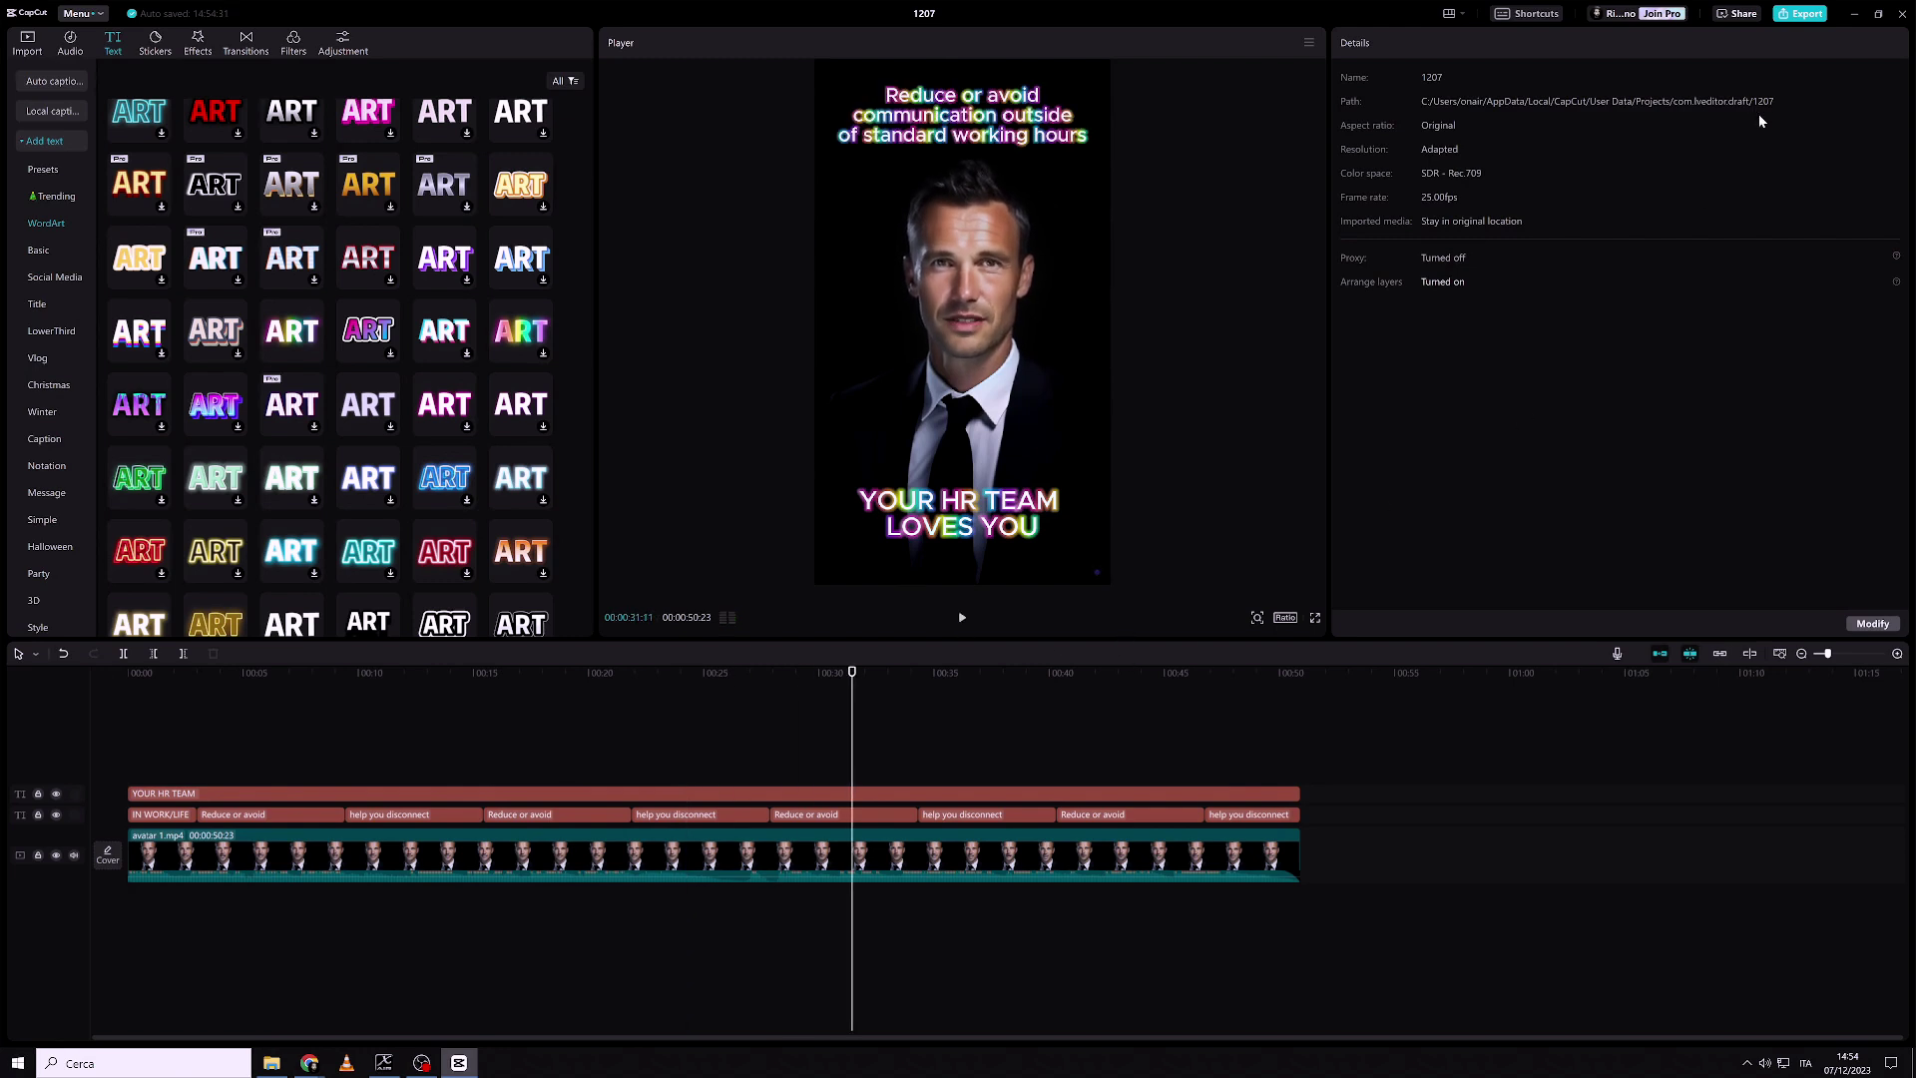
left_click(1801, 12)
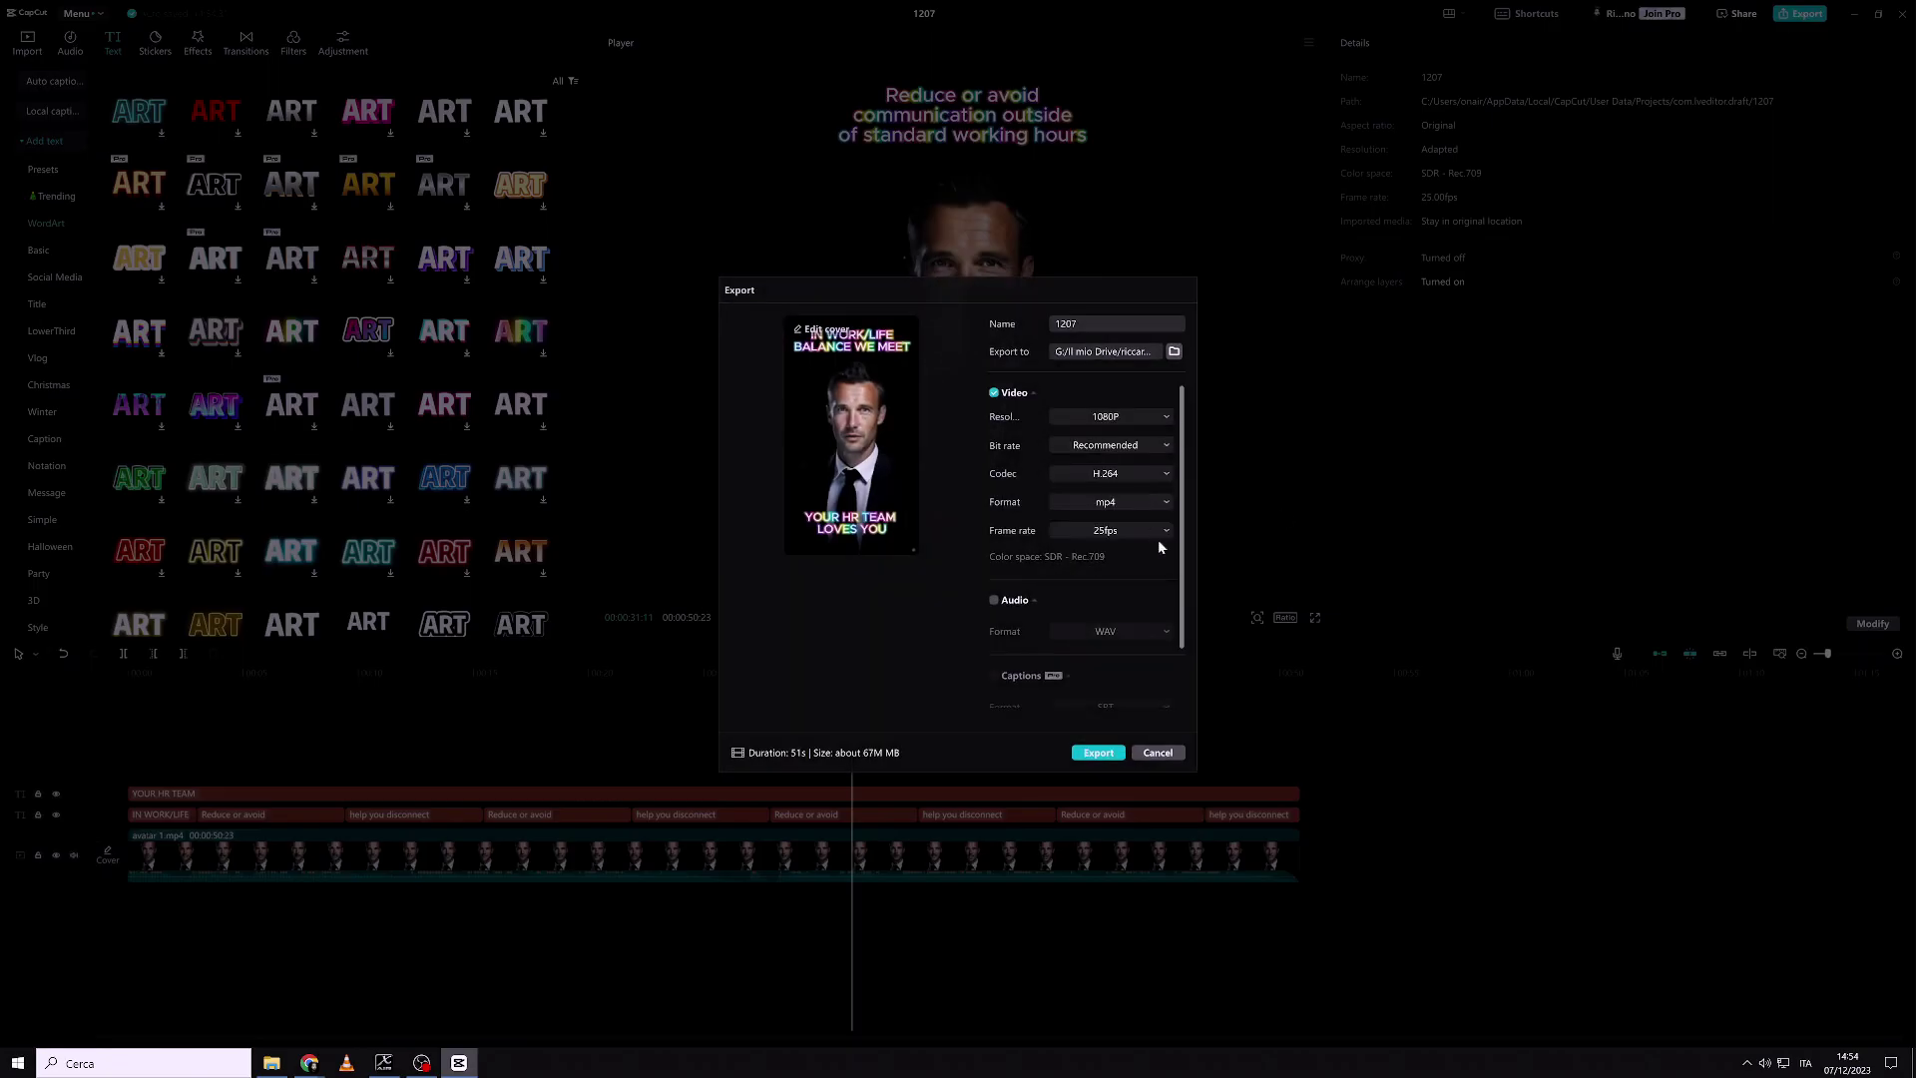
left_click(1175, 352)
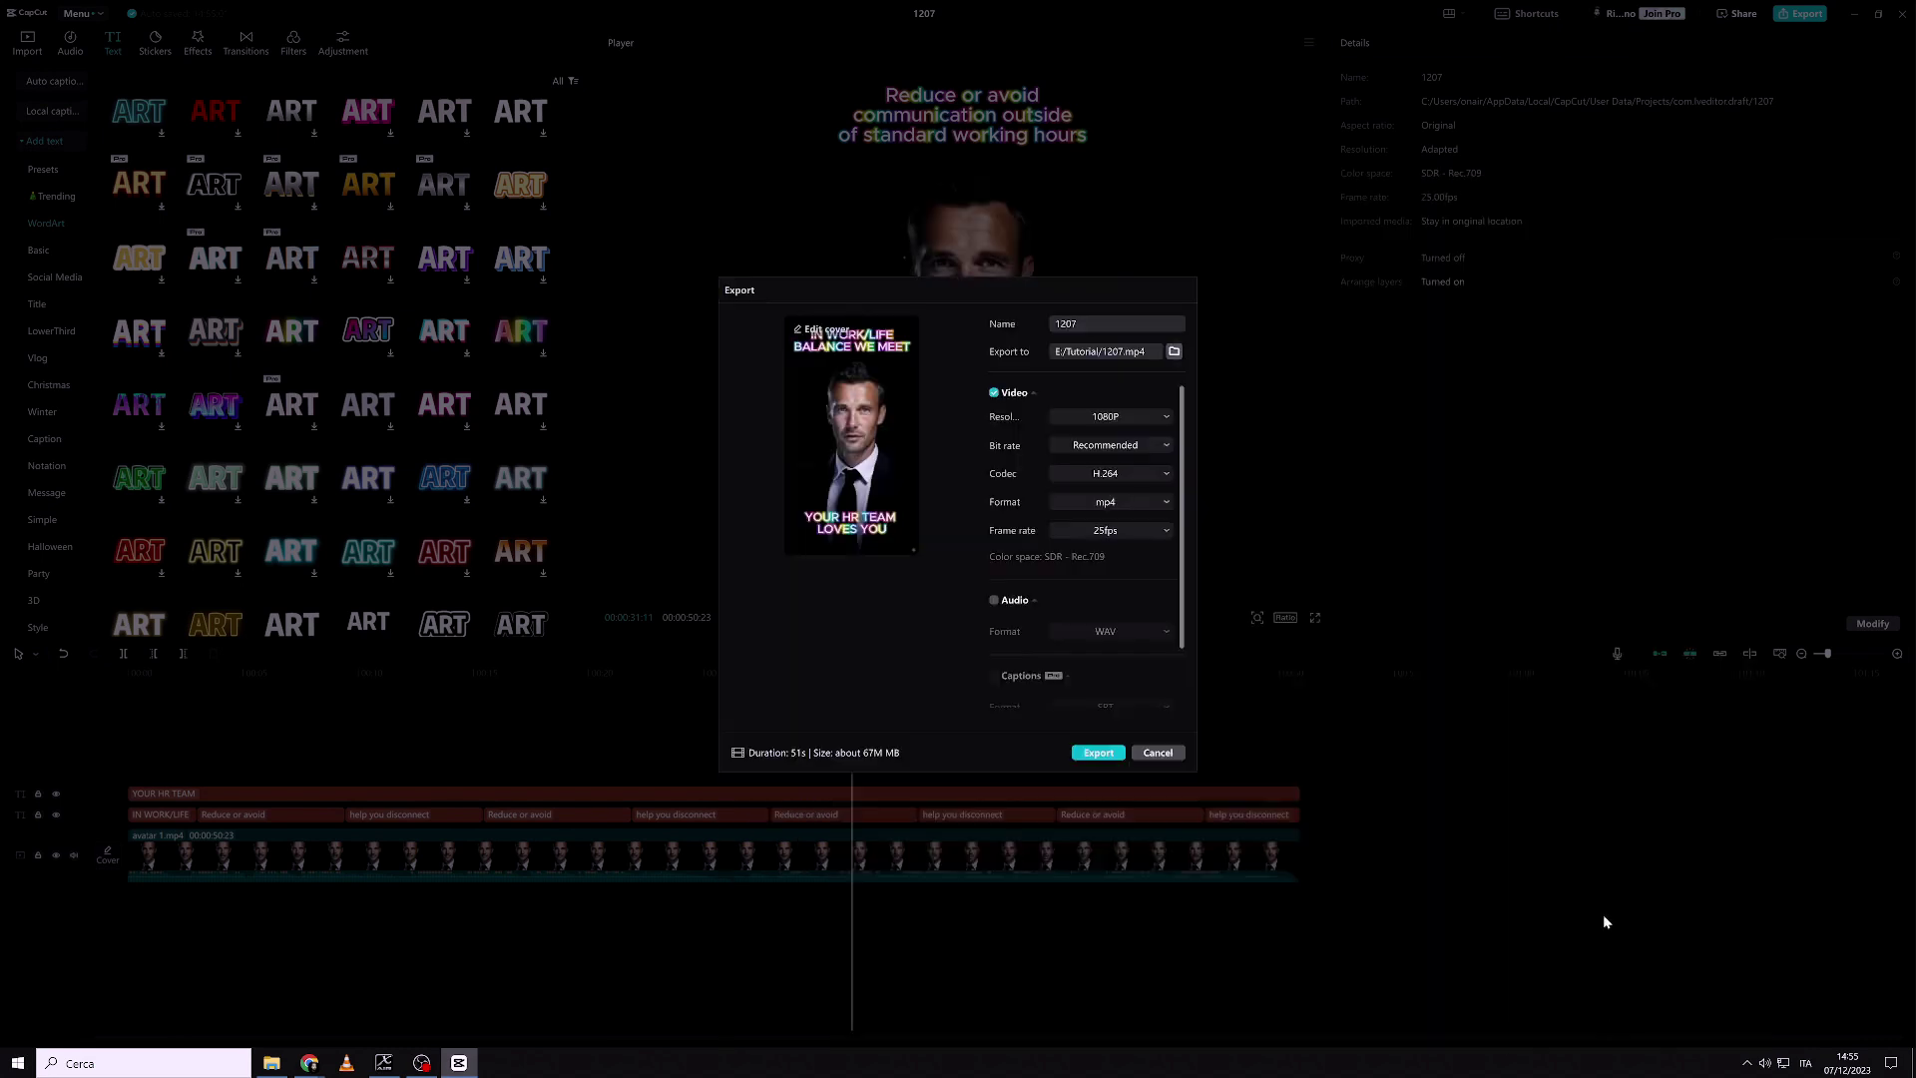